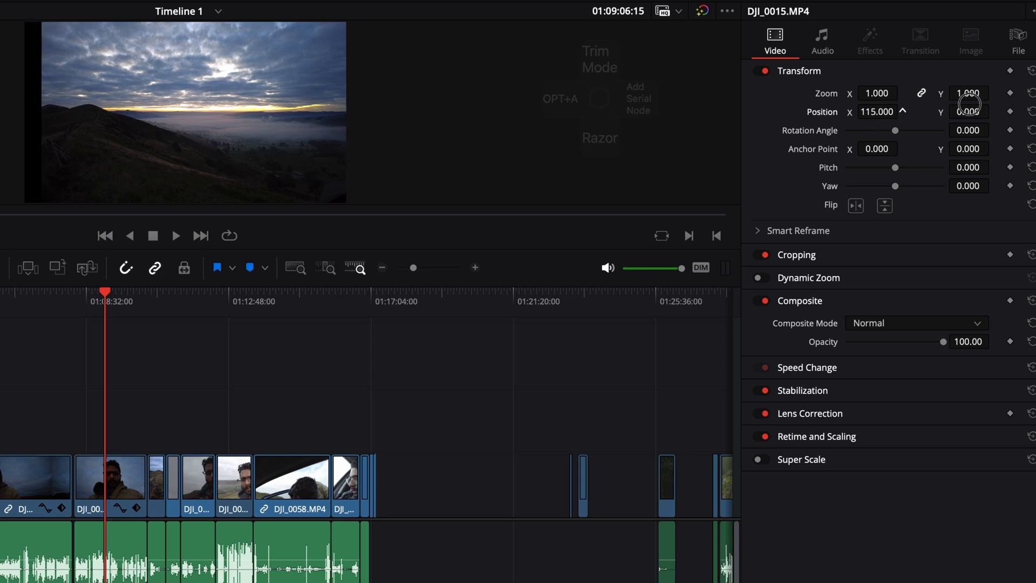
- Try rotating the DJI_0015.MP4 clip to about -19.24 degrees and undo the rotation
{"action": "mouse_move", "coordinate": [900, 134]}
{"action": "left_mouse_down"}
{"action": "mouse_move", "coordinate": [839, 130]}
{"action": "mouse_move", "coordinate": [892, 132]}
{"action": "left_mouse_up"}
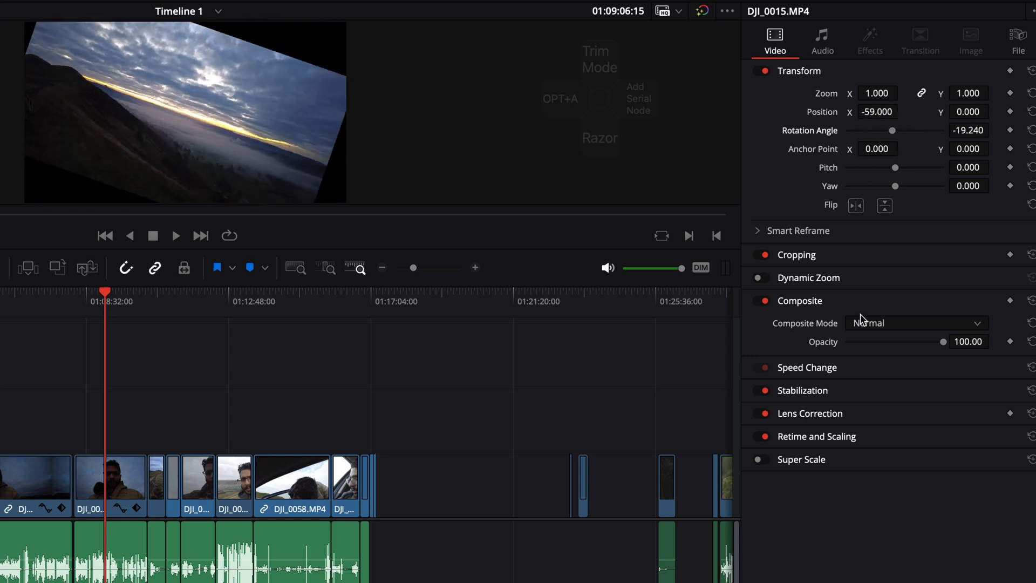
{"action": "key", "text": "ctrl+z"}
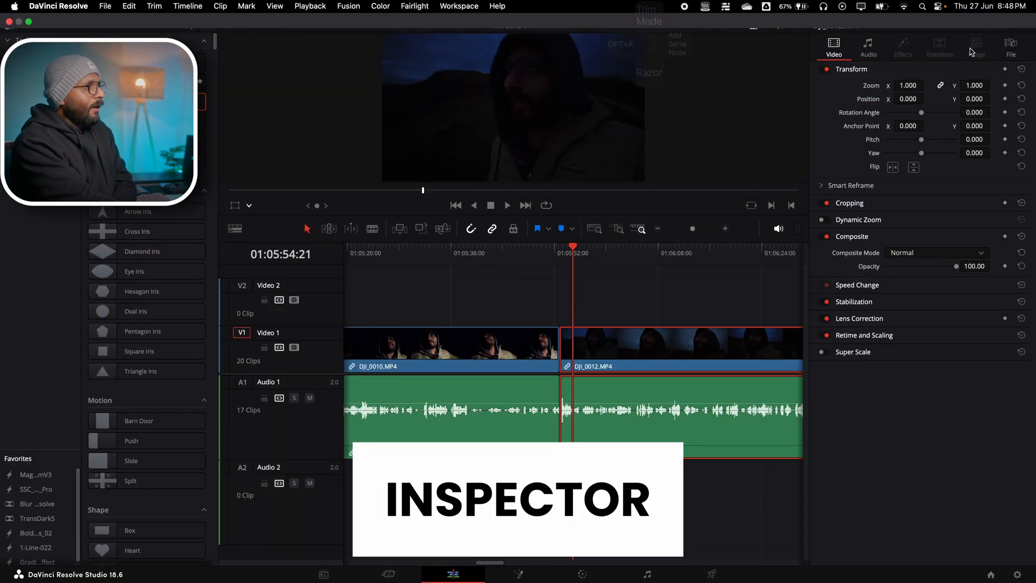
- Hide and reopen the Inspector for DJI_0012.MP4, collapse its Transform section and check the Cropping section
{"action": "left_click", "coordinate": [974, 11]}
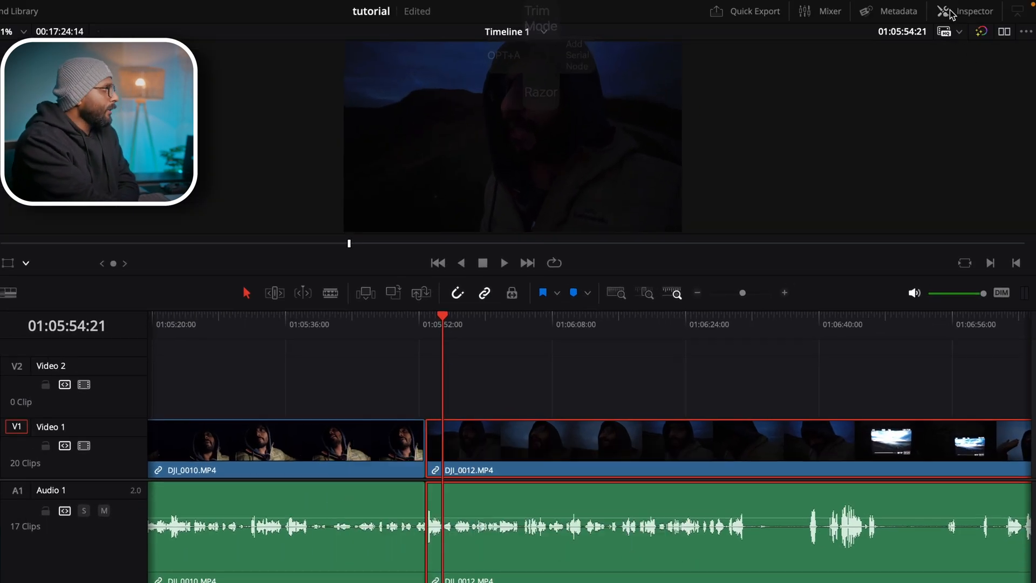
{"action": "left_click", "coordinate": [950, 12]}
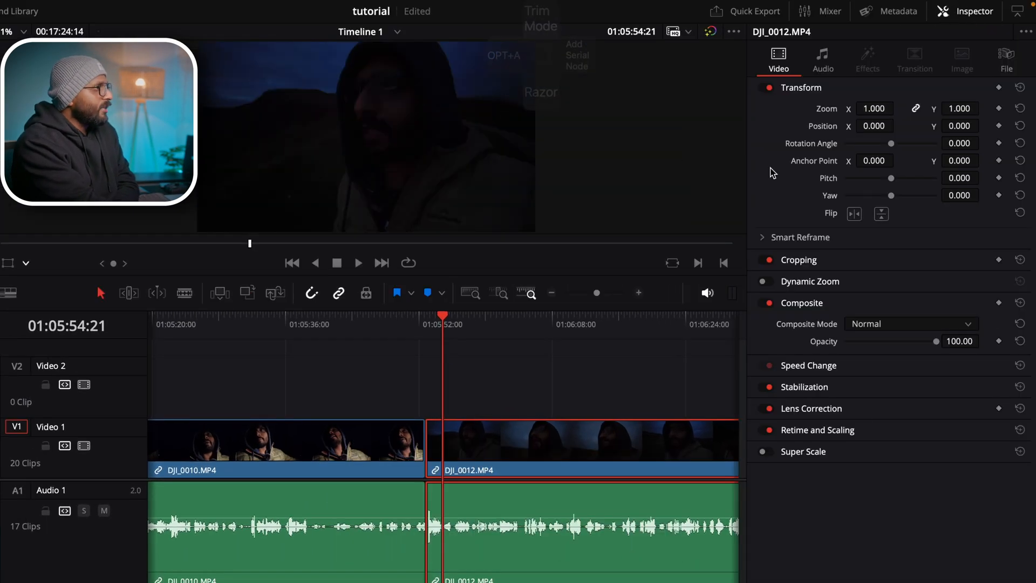
{"action": "left_click", "coordinate": [790, 92]}
{"action": "left_click", "coordinate": [824, 114]}
{"action": "left_click", "coordinate": [793, 114]}
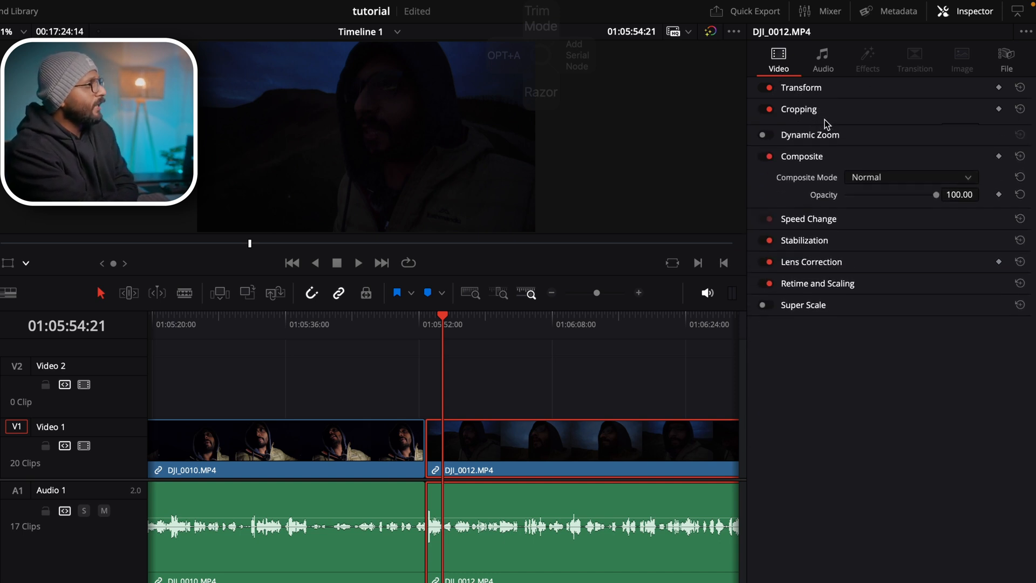
- Examine the Speed Change section of DJI_0012.MP4, and leave Lens Correction and Retime and Scaling expanded
{"action": "left_click", "coordinate": [871, 216]}
{"action": "left_click", "coordinate": [872, 215]}
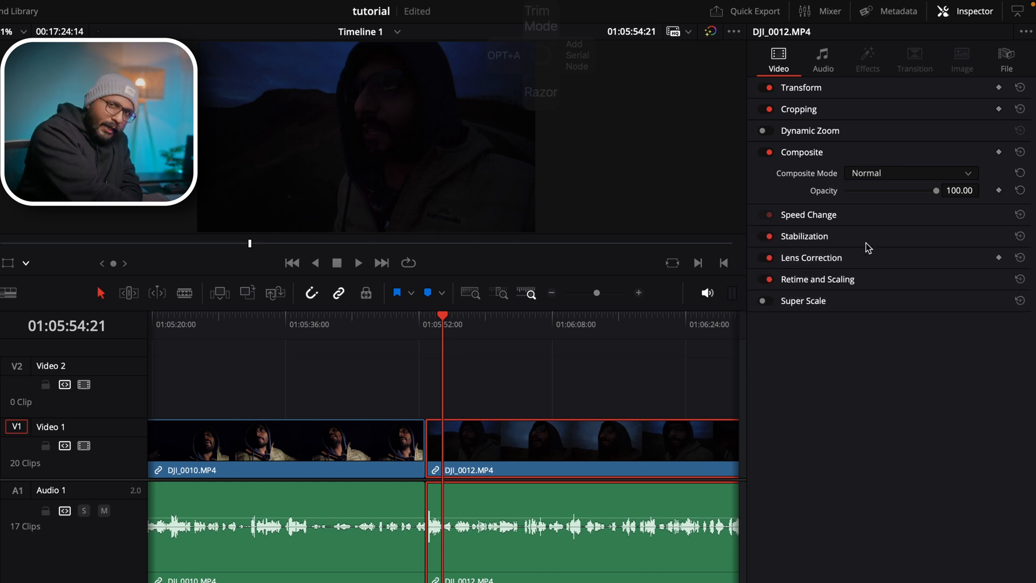
{"action": "left_click", "coordinate": [866, 261]}
{"action": "left_click", "coordinate": [865, 266]}
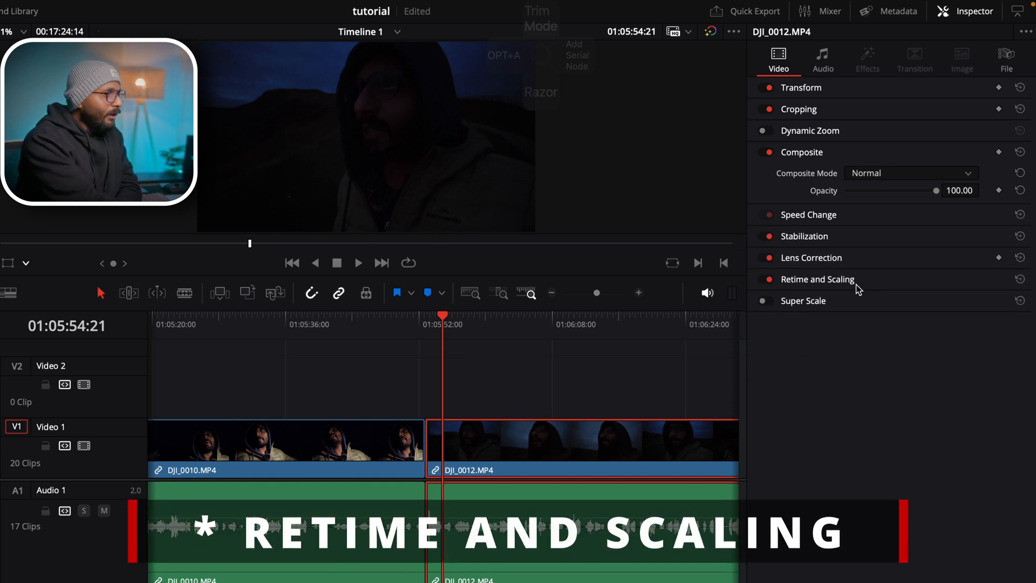
{"action": "left_click", "coordinate": [856, 285]}
{"action": "left_click", "coordinate": [855, 281]}
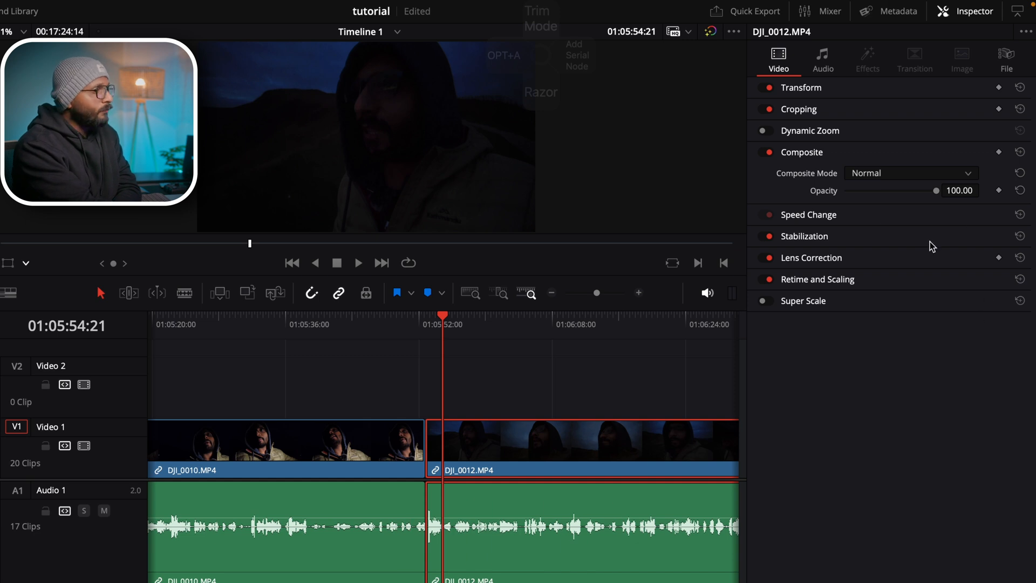
{"action": "left_click", "coordinate": [821, 258]}
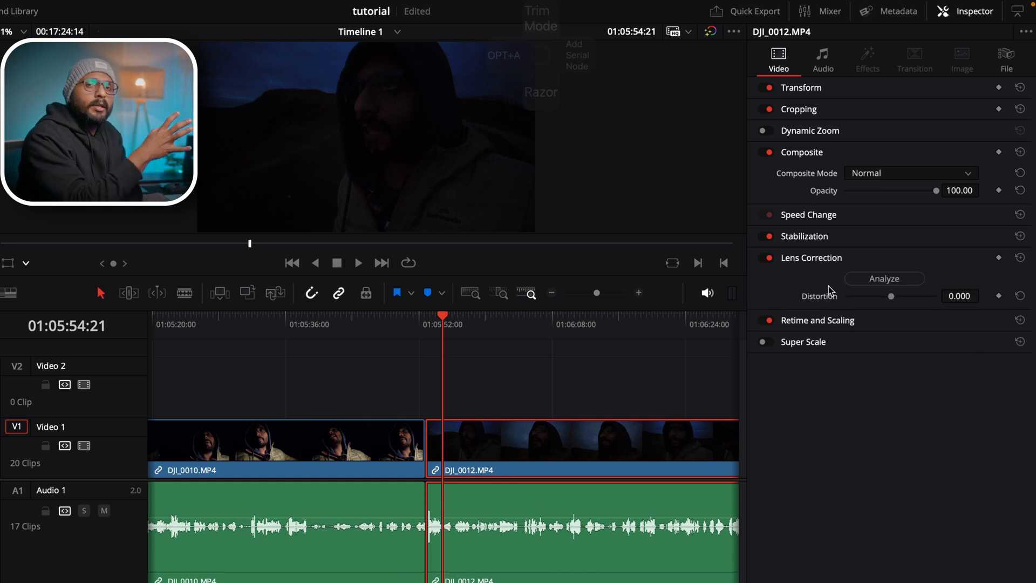
{"action": "left_click", "coordinate": [827, 324]}
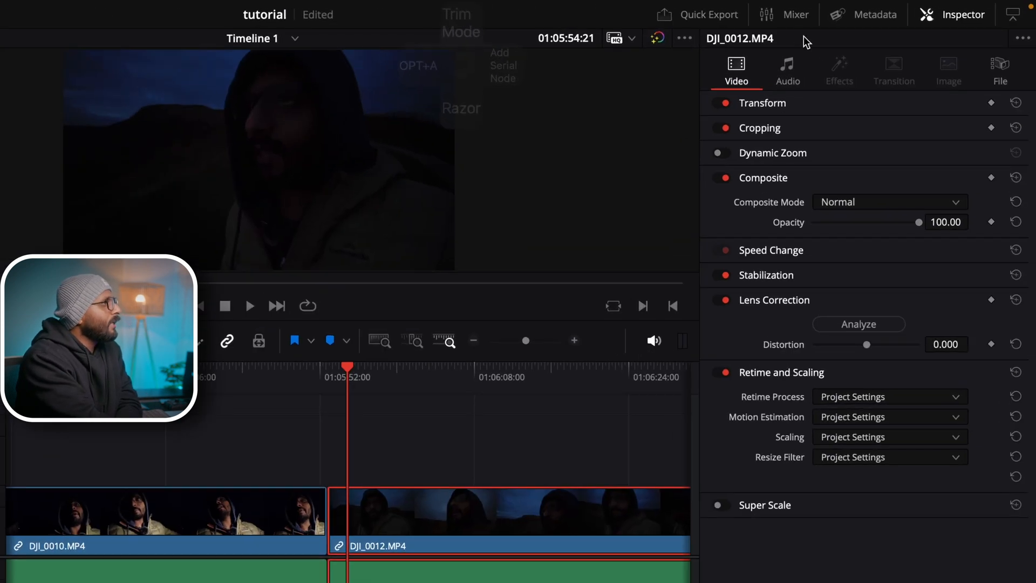
- Look through the Audio and File properties of DJI_0012.MP4 and return to its Video properties
{"action": "left_click", "coordinate": [757, 70]}
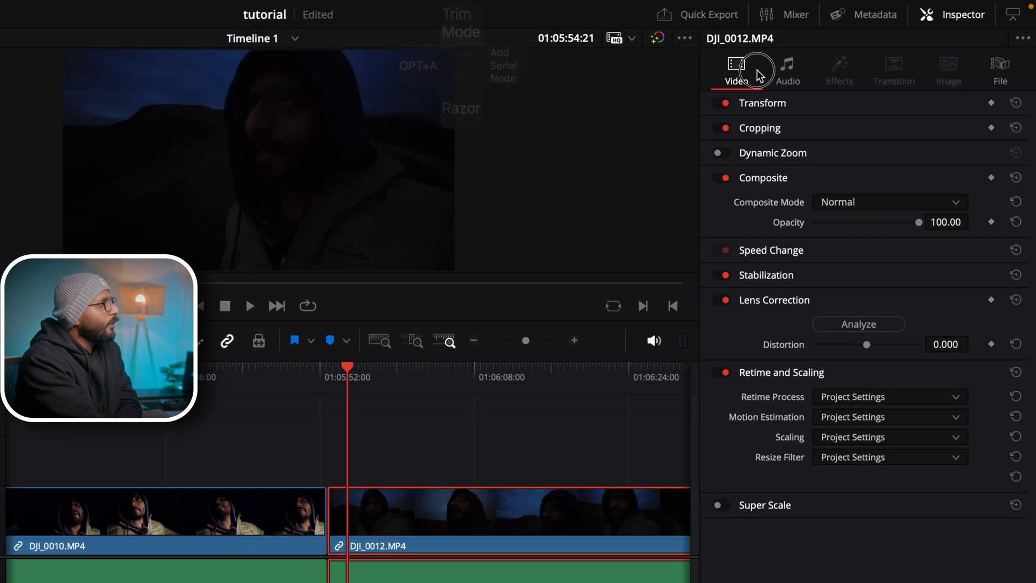
{"action": "left_click", "coordinate": [785, 70]}
{"action": "left_click", "coordinate": [990, 69]}
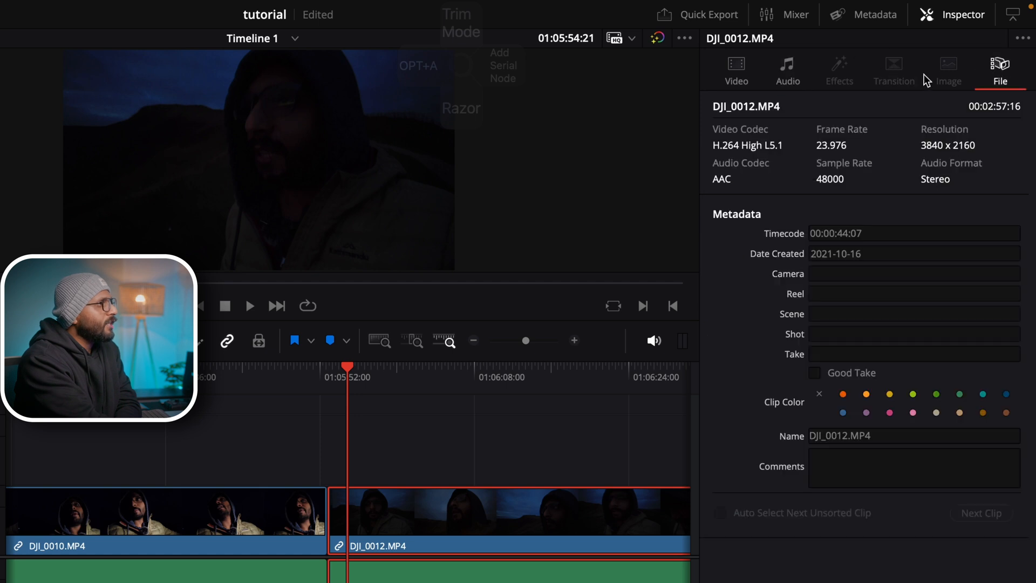
{"action": "left_click", "coordinate": [737, 70]}
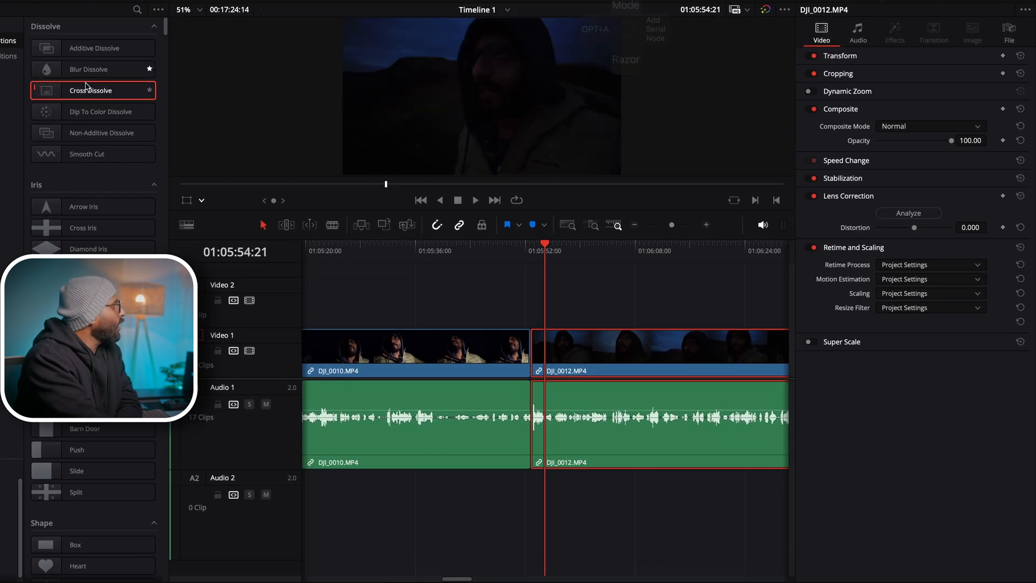
- Try a Cross Dissolve at the cut between DJI_0010.MP4 and DJI_0012.MP4 and review the available transition types
{"action": "left_click_drag", "start_coordinate": [87, 86], "coordinate": [528, 345]}
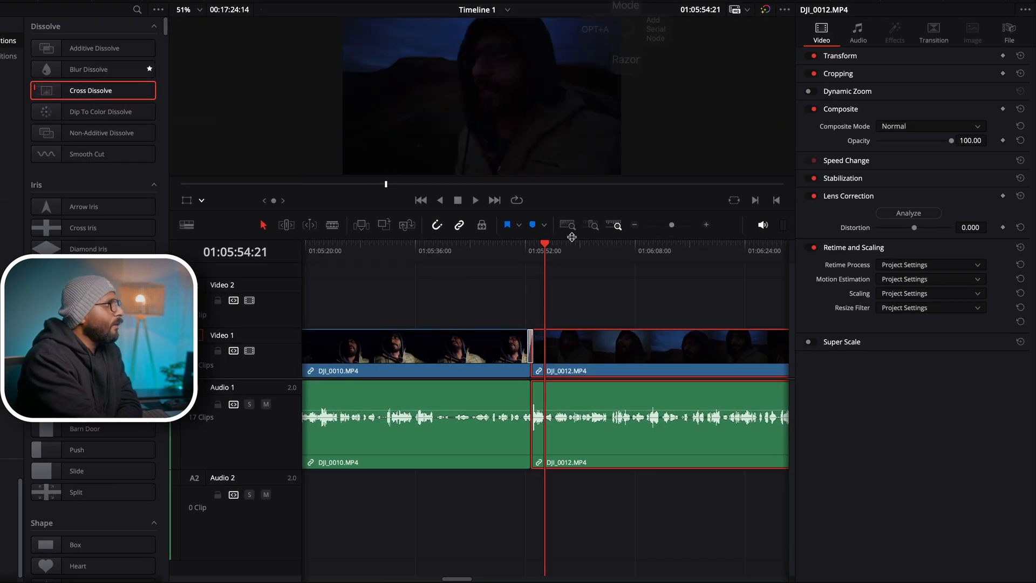
{"action": "left_click", "coordinate": [933, 32]}
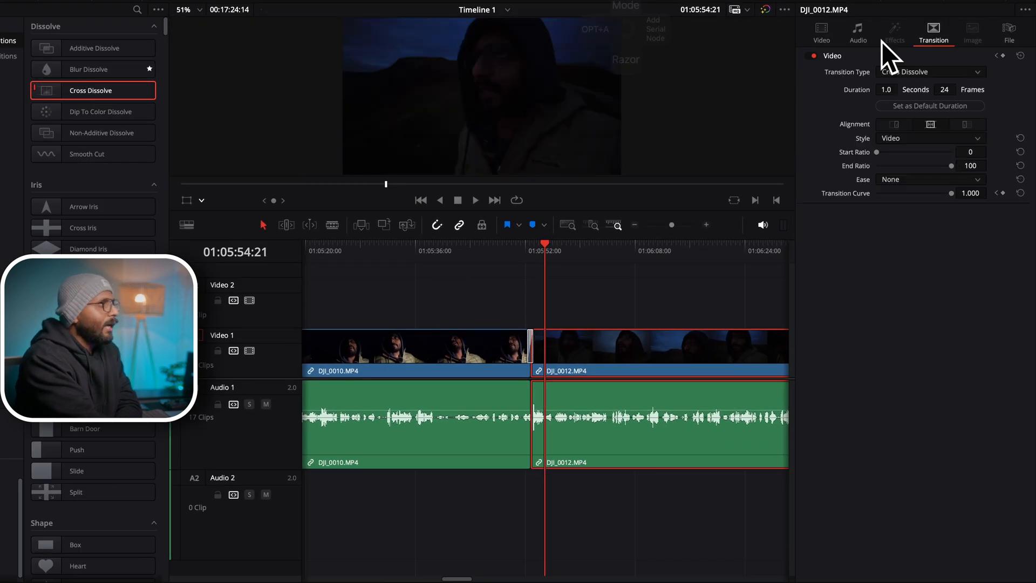
{"action": "left_click", "coordinate": [952, 76]}
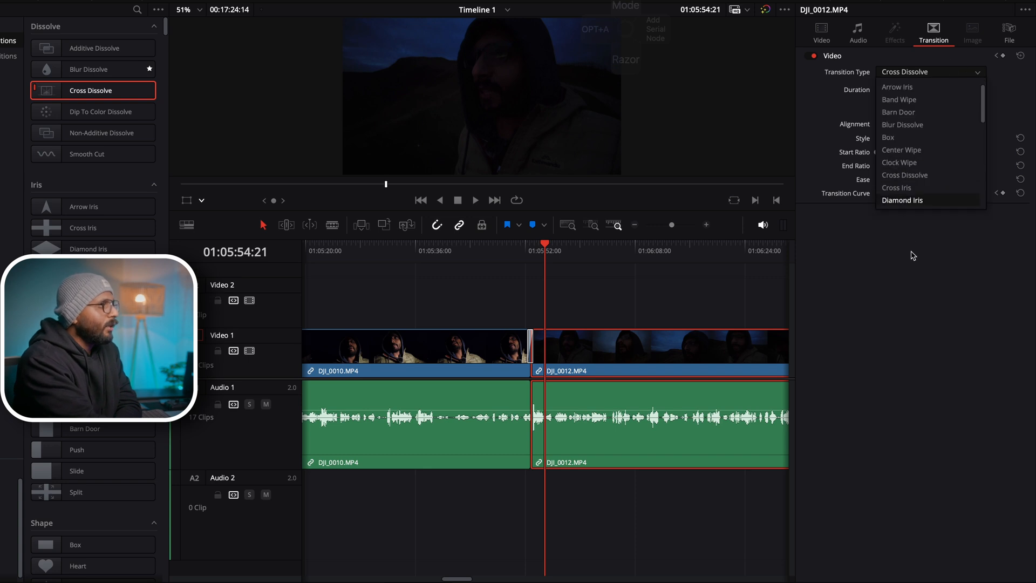
{"action": "left_click", "coordinate": [906, 254]}
{"action": "left_click", "coordinate": [493, 284]}
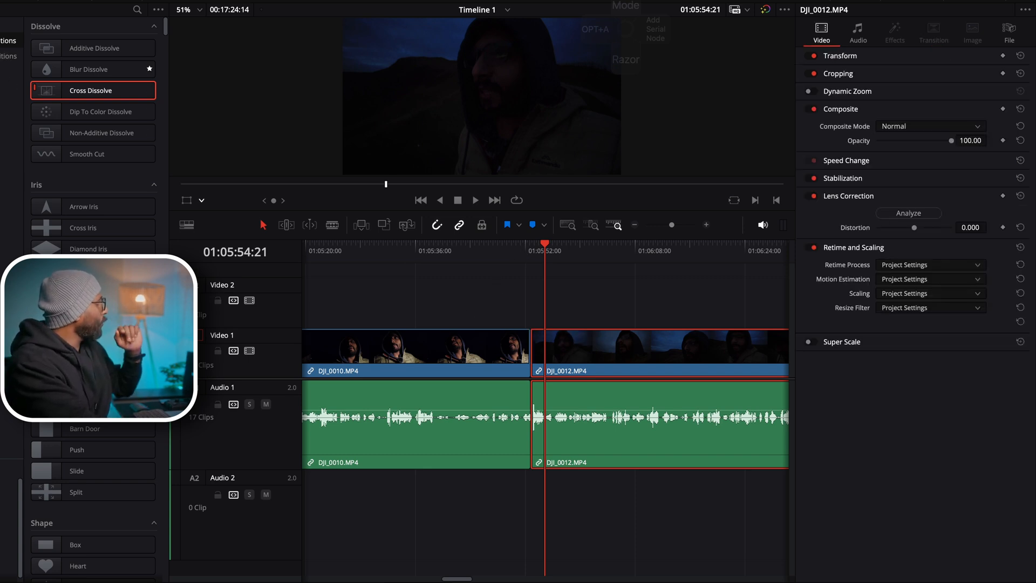
- Apply the Gaussian Blur effect to DJI_0012.MP4 and delete it from the clip
{"action": "scroll", "coordinate": [93, 162], "scroll_direction": "down", "scroll_amount": 15}
{"action": "left_click_drag", "start_coordinate": [92, 89], "coordinate": [621, 356]}
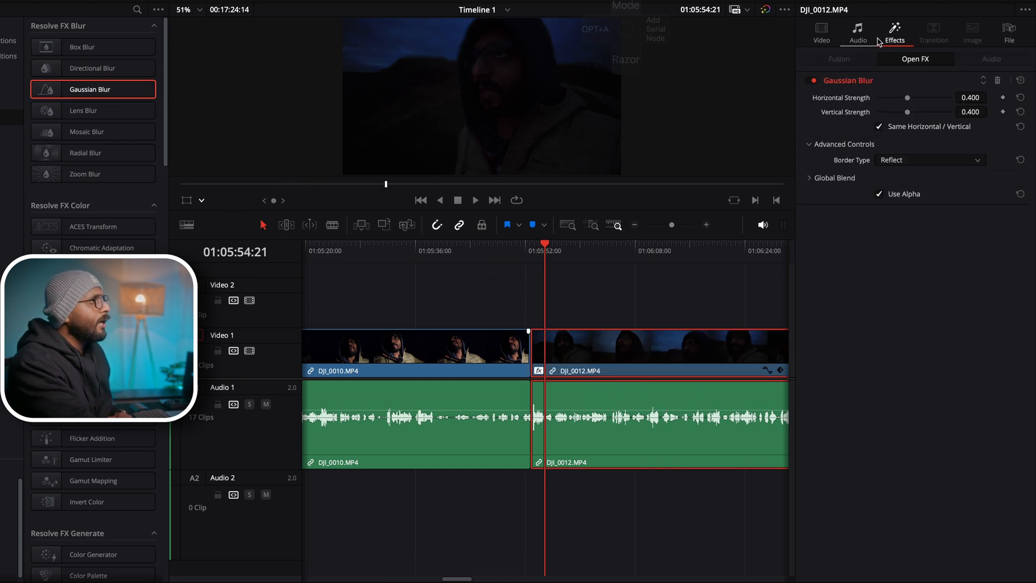
{"action": "left_click", "coordinate": [996, 82]}
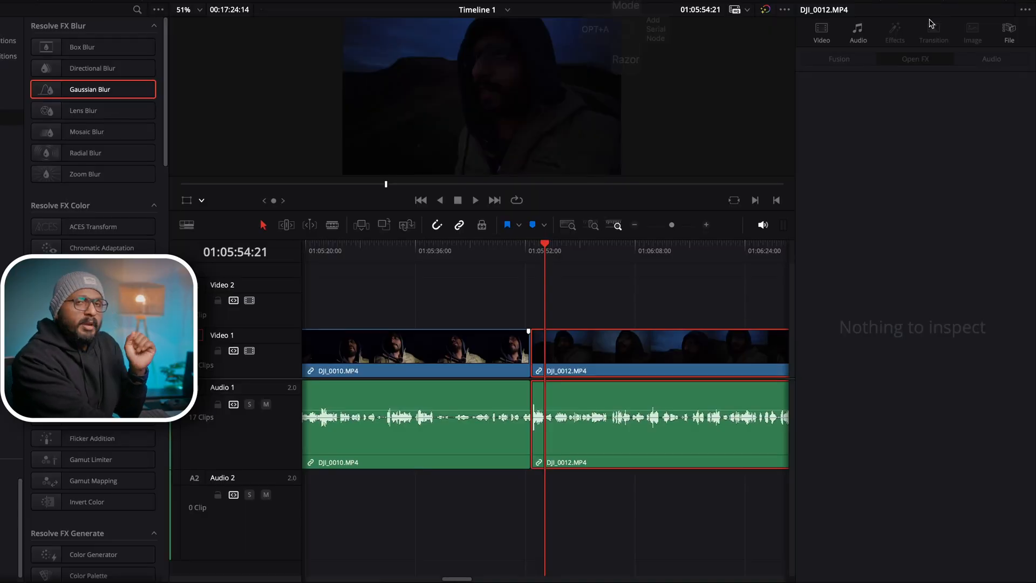
- Examine the file metadata of DJI_0012.MP4 and return to its Video properties
{"action": "left_click", "coordinate": [1012, 35]}
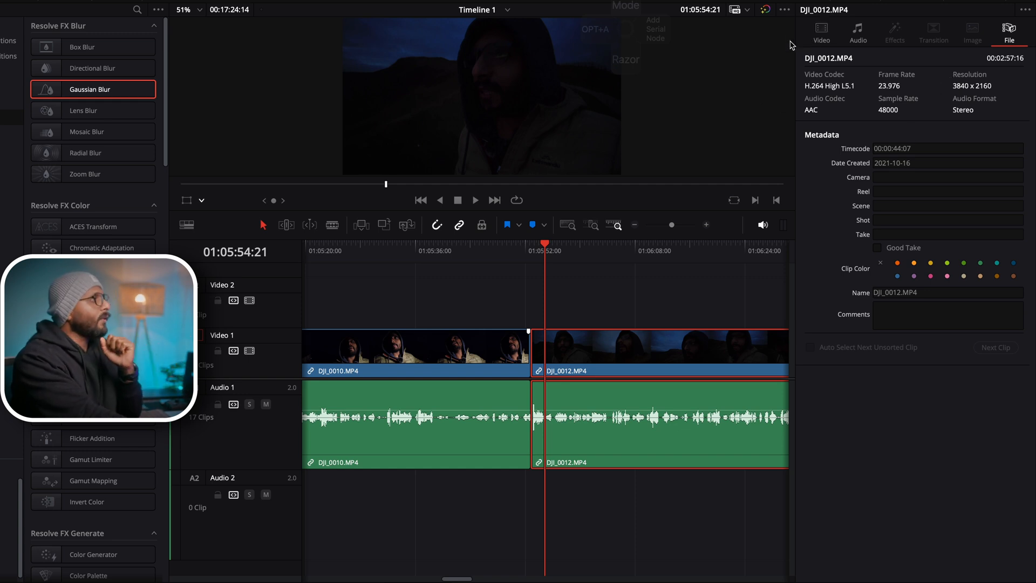
{"action": "left_click", "coordinate": [818, 38]}
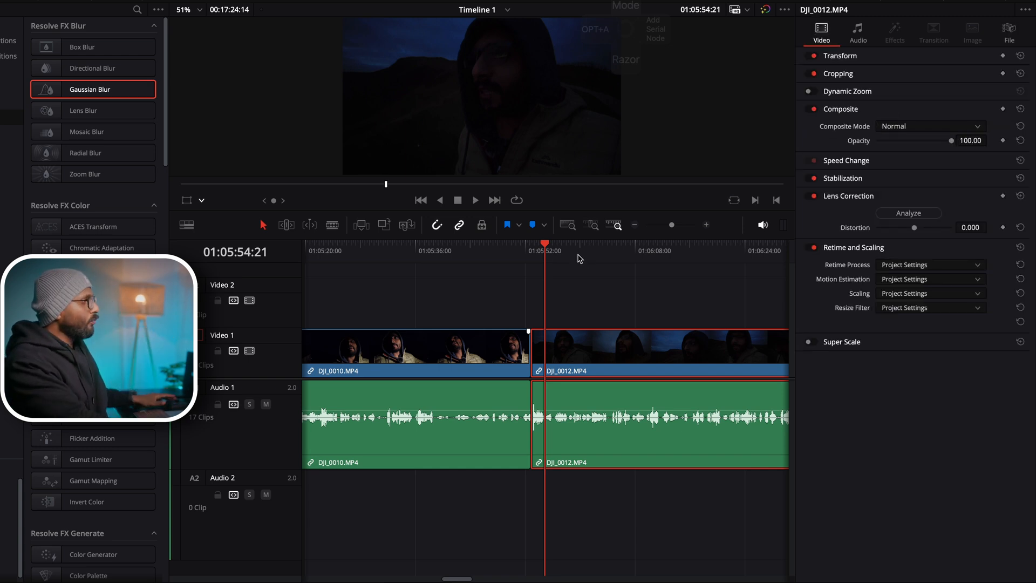
- Move the playhead to 01:12:49:23 within the DJI_0054.MP4 clip on the timeline
{"action": "key", "text": "shift+Left"}
{"action": "key", "text": "shift+Left"}
{"action": "key", "text": "shift+Left"}
{"action": "key", "text": "super+minus"}
{"action": "key", "text": "super+minus"}
{"action": "key", "text": "super+minus"}
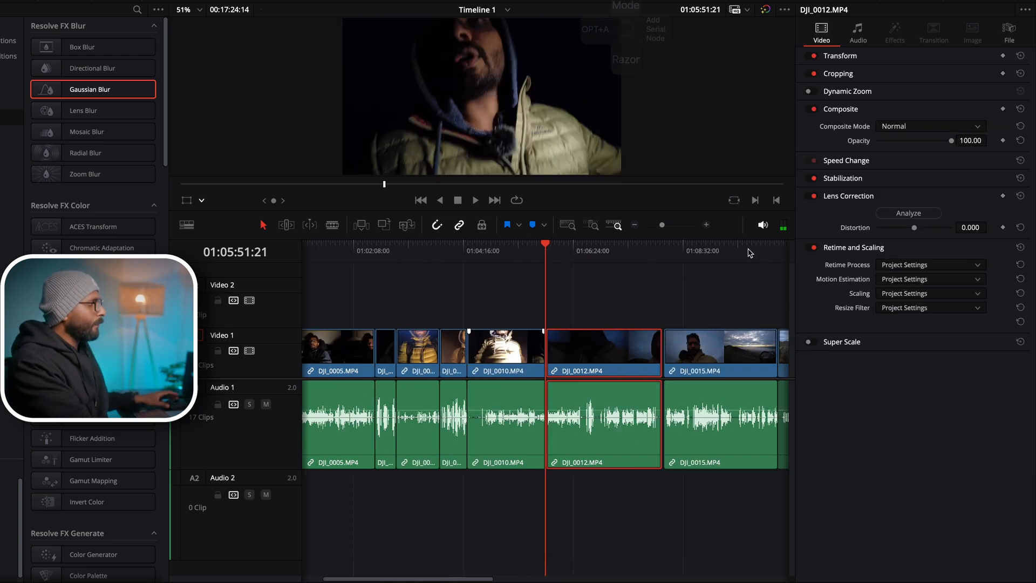
{"action": "key", "text": "super+minus"}
{"action": "key", "text": "super+minus"}
{"action": "left_click", "coordinate": [485, 254]}
{"action": "key", "text": "super+equal"}
{"action": "key", "text": "super+equal"}
{"action": "key", "text": "super+equal"}
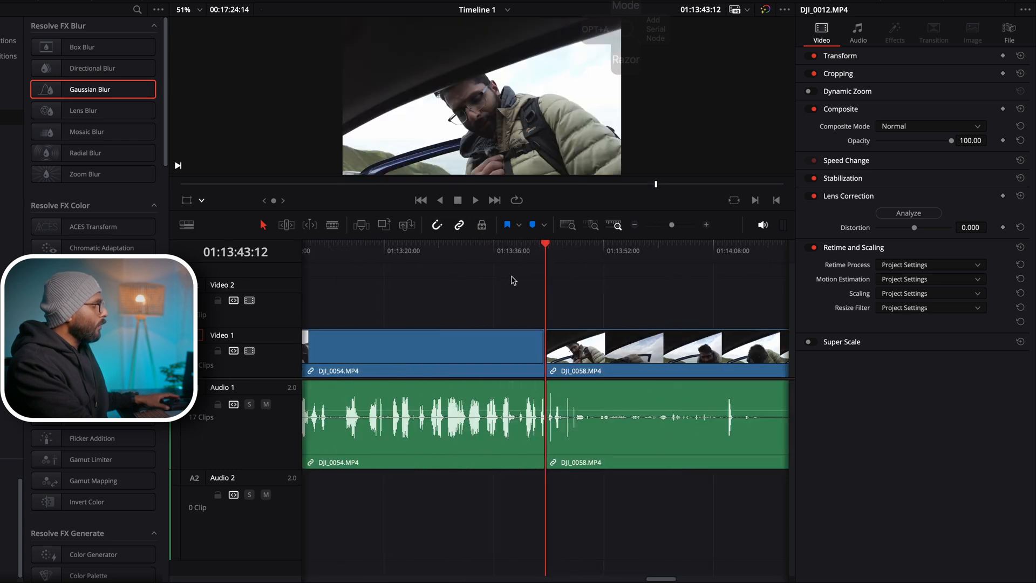
{"action": "left_click_drag", "start_coordinate": [417, 251], "coordinate": [362, 268]}
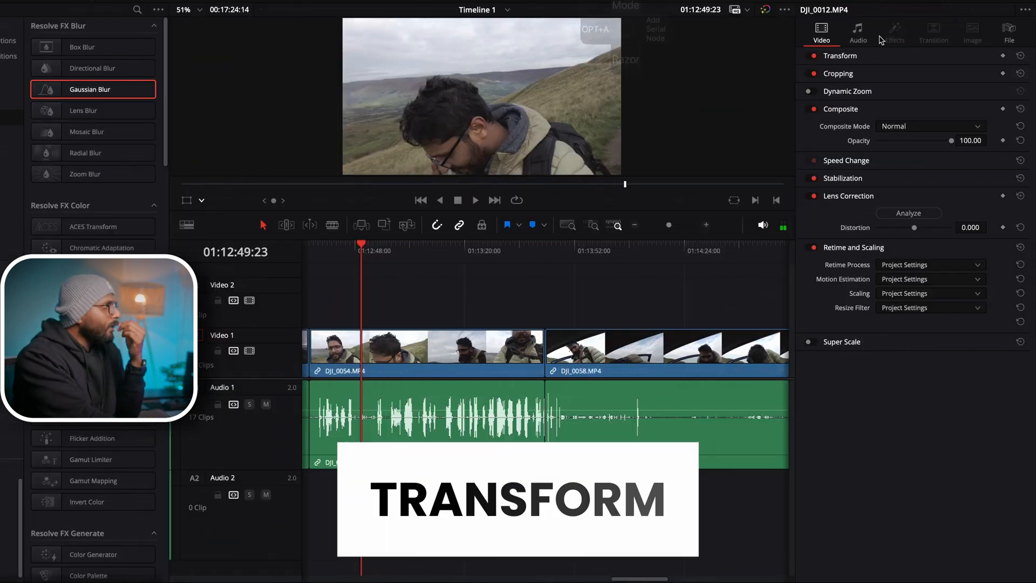
- Expand the Transform section and try linked zooms of 1.670 and 2.640 on DJI_0012.MP4, resetting in between
{"action": "left_click", "coordinate": [882, 65]}
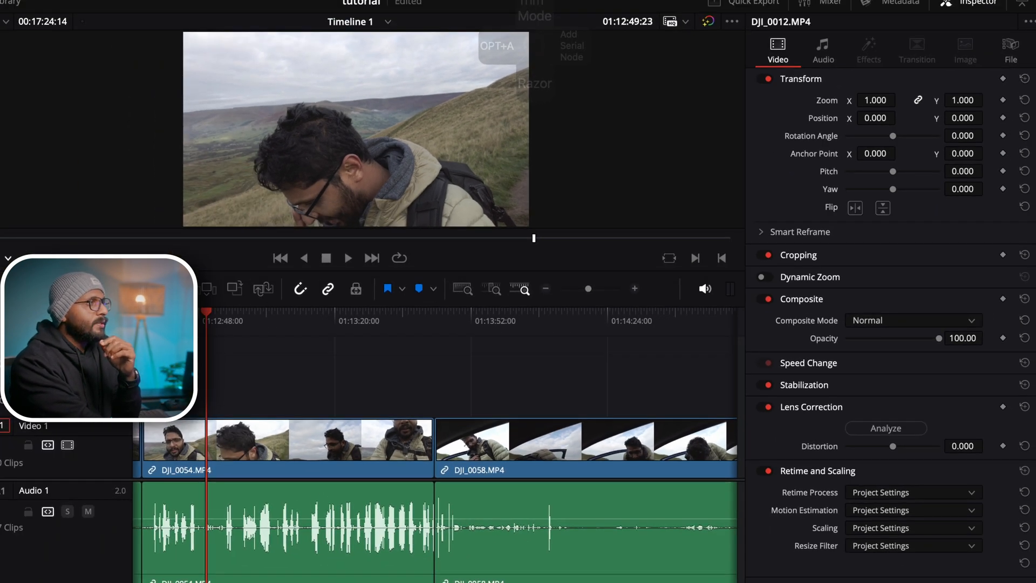
{"action": "left_click_drag", "start_coordinate": [883, 95], "coordinate": [923, 111]}
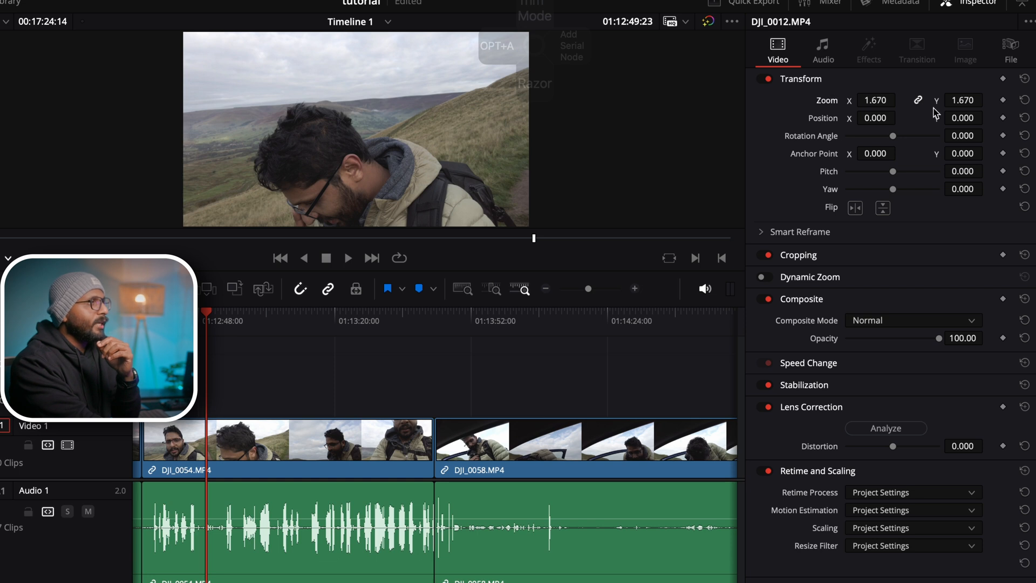
{"action": "left_click", "coordinate": [1024, 101]}
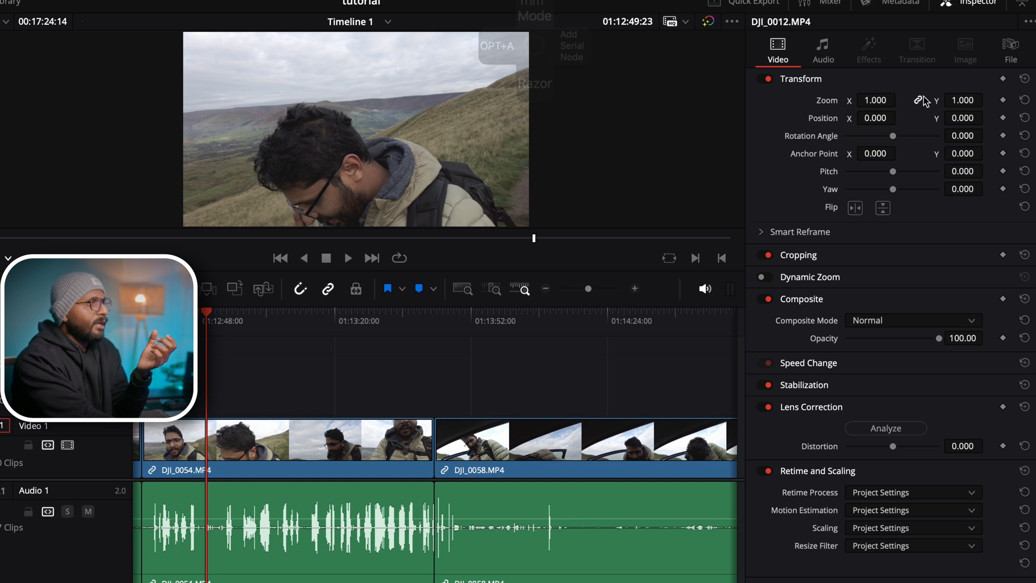
{"action": "left_click_drag", "start_coordinate": [875, 99], "coordinate": [992, 114]}
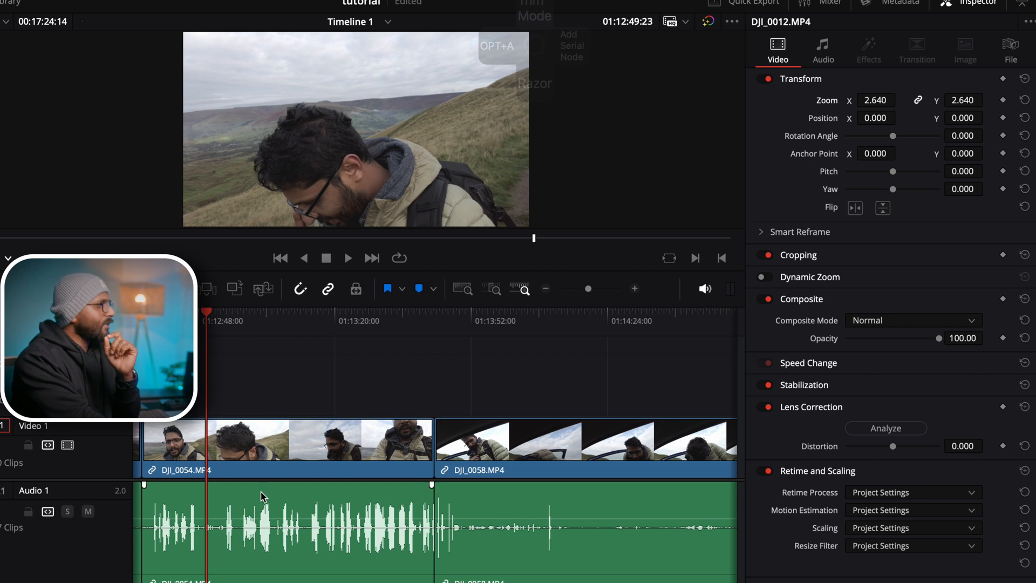
- Select the DJI_0054.MP4 clip, try a linked zoom of 0.820 and reset the zoom to 1.000
{"action": "left_click", "coordinate": [378, 452]}
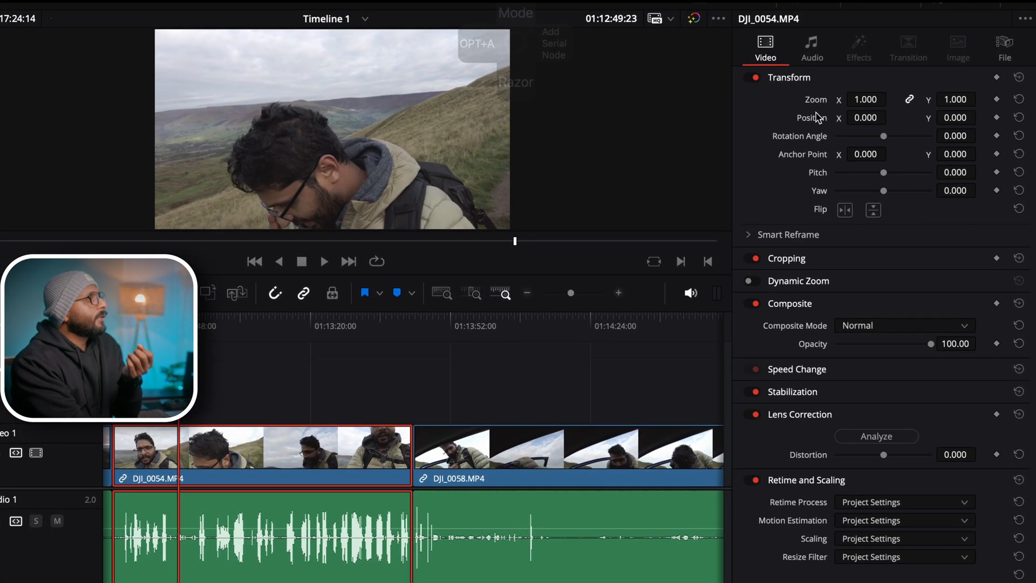
{"action": "mouse_move", "coordinate": [875, 105]}
{"action": "left_mouse_down"}
{"action": "mouse_move", "coordinate": [875, 375]}
{"action": "mouse_move", "coordinate": [808, 374]}
{"action": "mouse_move", "coordinate": [866, 100]}
{"action": "left_mouse_up"}
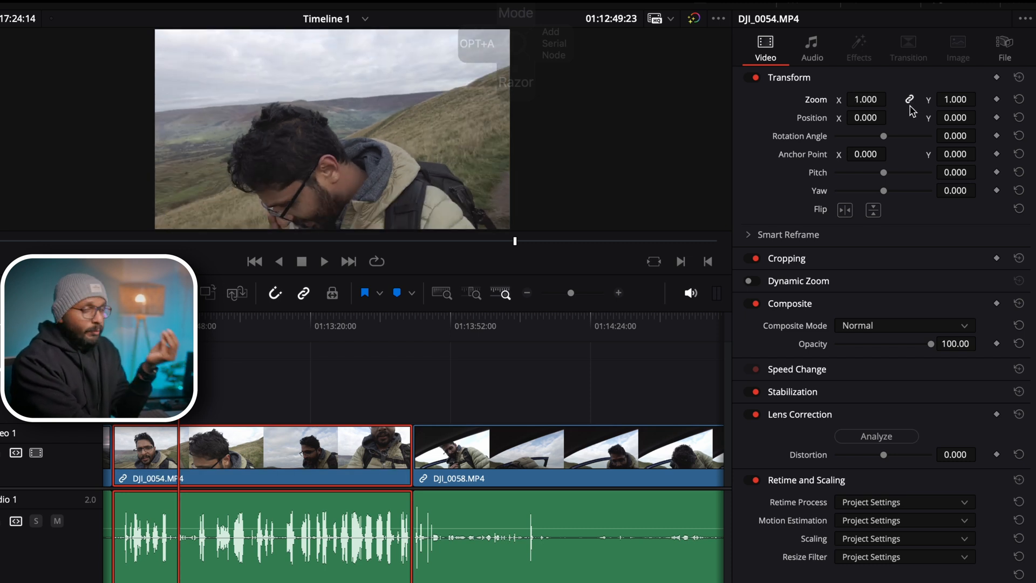
{"action": "left_click_drag", "start_coordinate": [884, 100], "coordinate": [837, 99]}
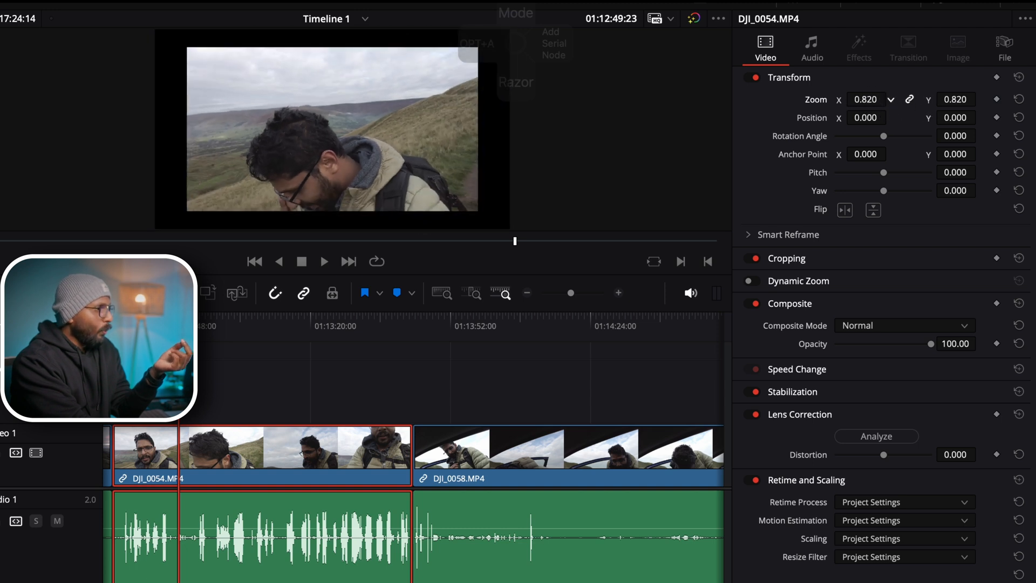
{"action": "double_click", "coordinate": [818, 100]}
- Unlink the X and Y zoom of DJI_0054.MP4, try scaling each axis separately and reset both to 1.000
{"action": "left_click", "coordinate": [908, 99]}
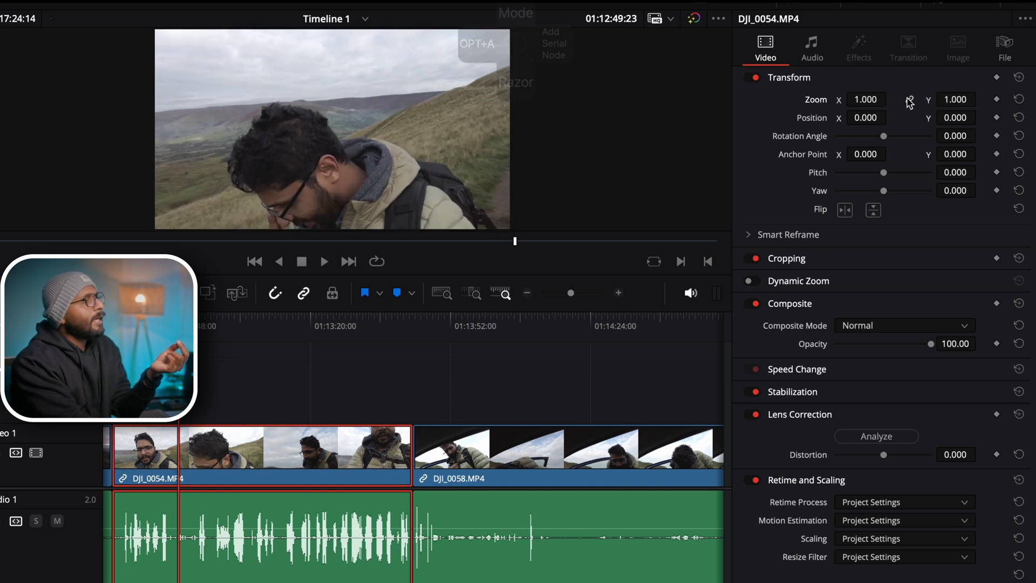
{"action": "mouse_move", "coordinate": [860, 99]}
{"action": "left_mouse_down"}
{"action": "mouse_move", "coordinate": [920, 102]}
{"action": "mouse_move", "coordinate": [874, 99]}
{"action": "left_mouse_up"}
{"action": "mouse_move", "coordinate": [971, 103]}
{"action": "left_mouse_down"}
{"action": "mouse_move", "coordinate": [906, 102]}
{"action": "mouse_move", "coordinate": [992, 102]}
{"action": "mouse_move", "coordinate": [961, 99]}
{"action": "left_mouse_up"}
{"action": "double_click", "coordinate": [819, 99]}
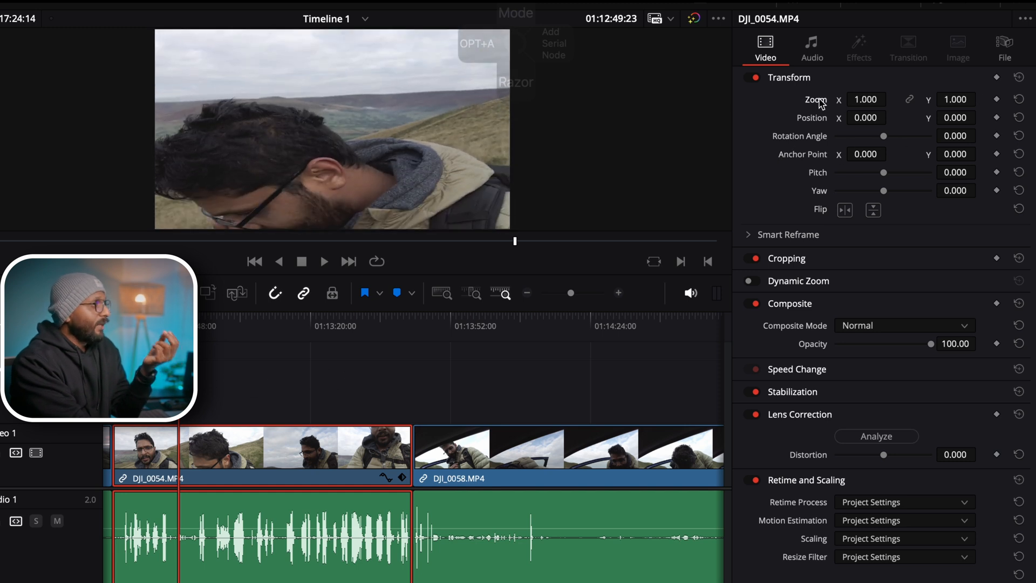
- Shift the DJI_0054.MP4 clip to Position X 264.000 and Y 102.000
{"action": "mouse_move", "coordinate": [866, 118]}
{"action": "left_mouse_down"}
{"action": "mouse_move", "coordinate": [901, 118]}
{"action": "mouse_move", "coordinate": [841, 119]}
{"action": "mouse_move", "coordinate": [868, 119]}
{"action": "left_mouse_up"}
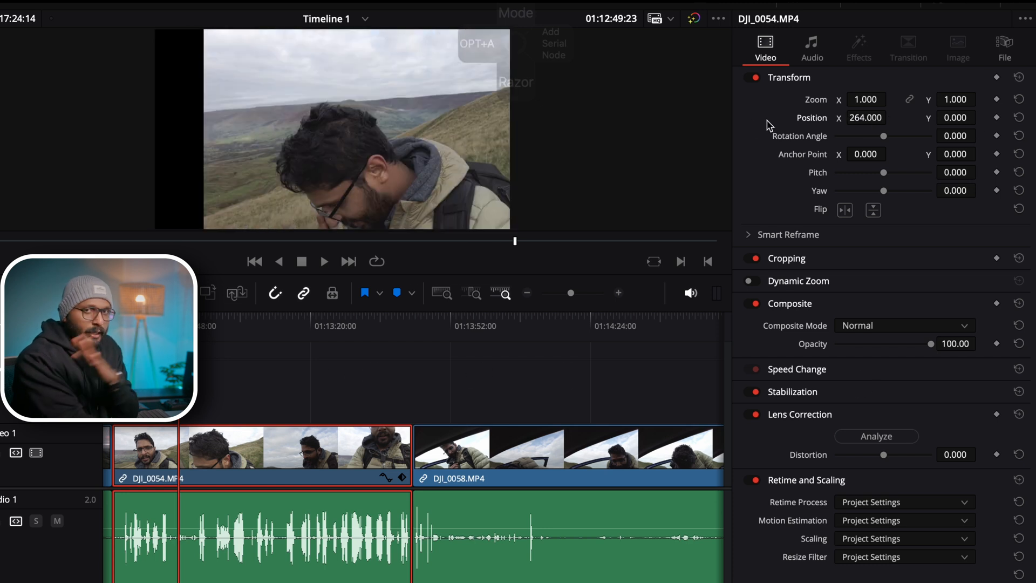
{"action": "mouse_move", "coordinate": [949, 118]}
{"action": "left_mouse_down"}
{"action": "mouse_move", "coordinate": [992, 118]}
{"action": "mouse_move", "coordinate": [954, 117]}
{"action": "left_mouse_up"}
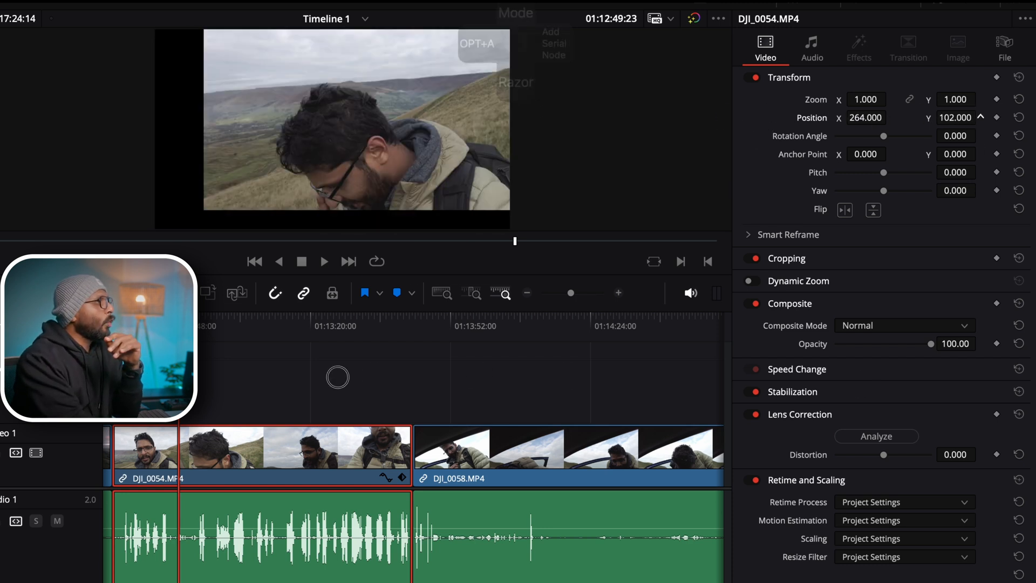
- Reset the position of DJI_0054.MP4 to 0.000 and try a rotation angle of 8.240, resetting the rotation
{"action": "double_click", "coordinate": [817, 117]}
{"action": "mouse_move", "coordinate": [885, 143]}
{"action": "left_mouse_down"}
{"action": "mouse_move", "coordinate": [908, 150]}
{"action": "mouse_move", "coordinate": [879, 139]}
{"action": "left_mouse_up"}
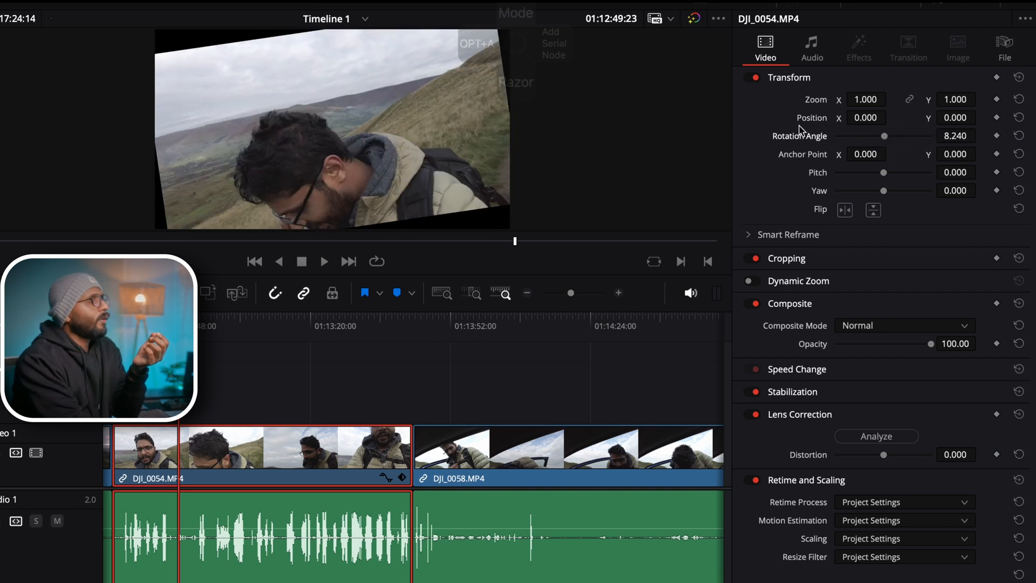
{"action": "double_click", "coordinate": [800, 139]}
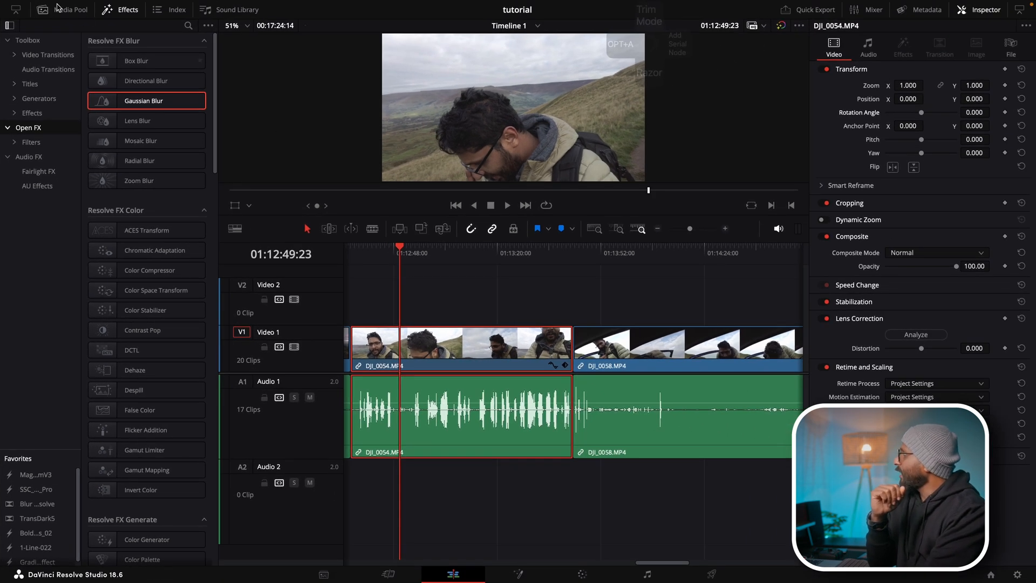
- Hide the effects library, turn on the Transform on-screen controls and enlarge the viewer above the timeline
{"action": "left_click", "coordinate": [128, 10]}
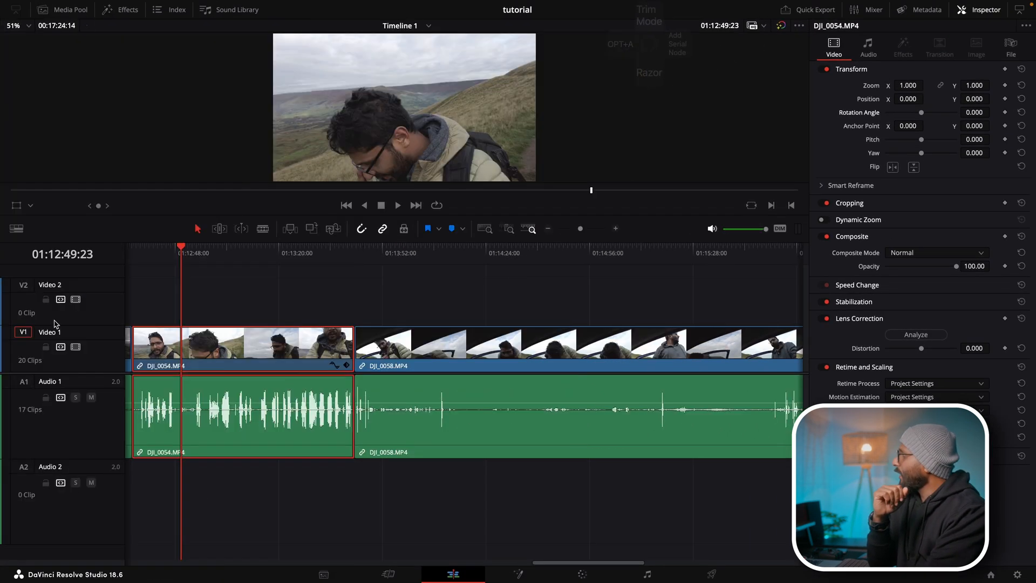
{"action": "left_click", "coordinate": [31, 206]}
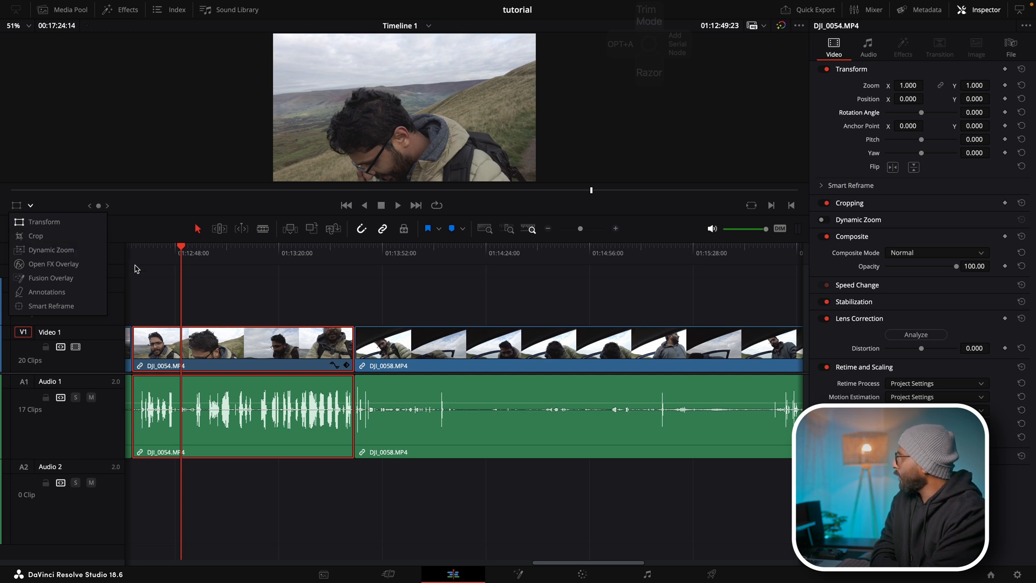
{"action": "left_click", "coordinate": [58, 222]}
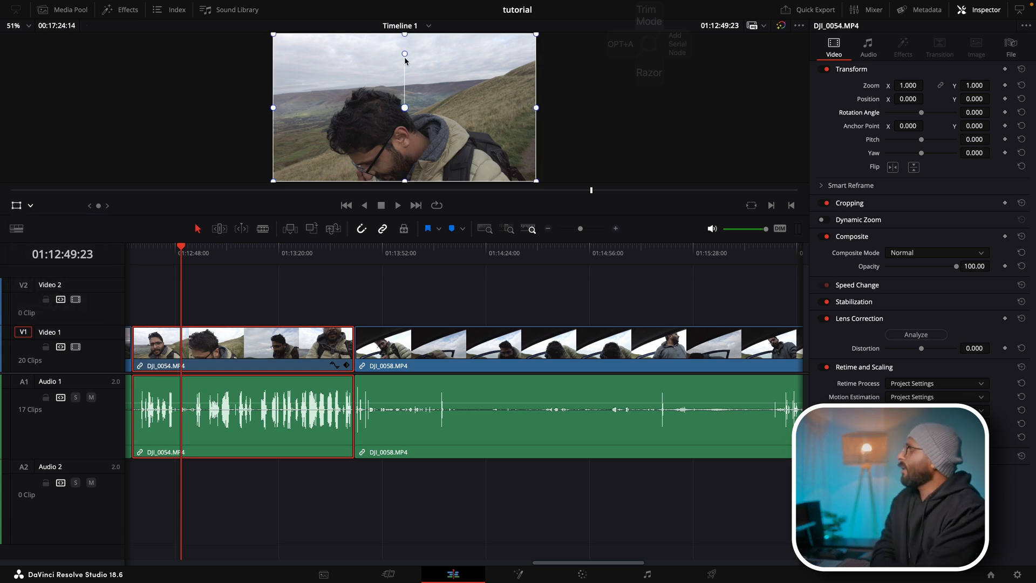
{"action": "left_click_drag", "start_coordinate": [346, 215], "coordinate": [370, 391]}
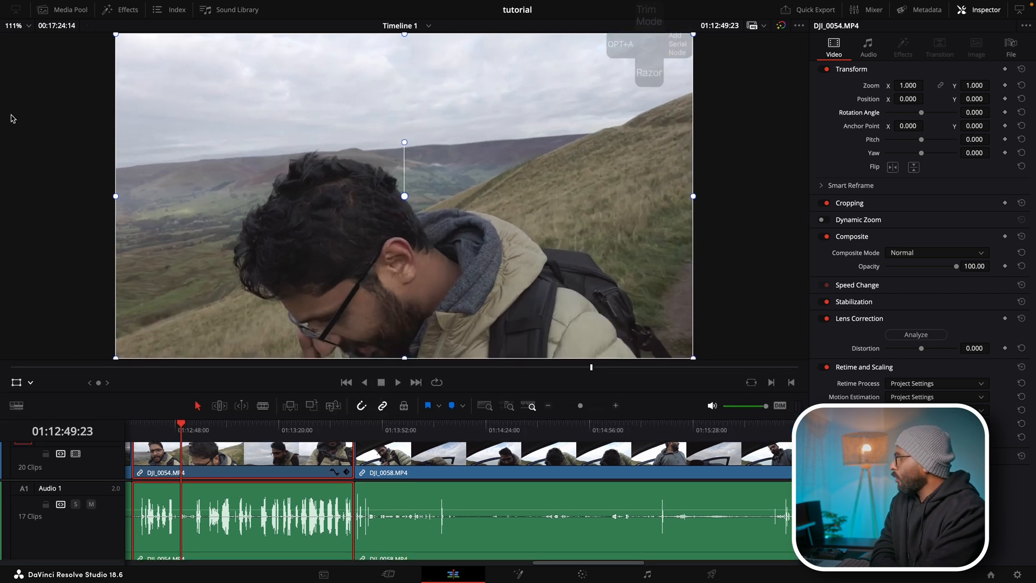
- Try scaling the clip with the viewer handles to about Zoom X 0.227 and Y 0.662, and reset all Transform settings
{"action": "left_click_drag", "start_coordinate": [116, 359], "coordinate": [162, 318]}
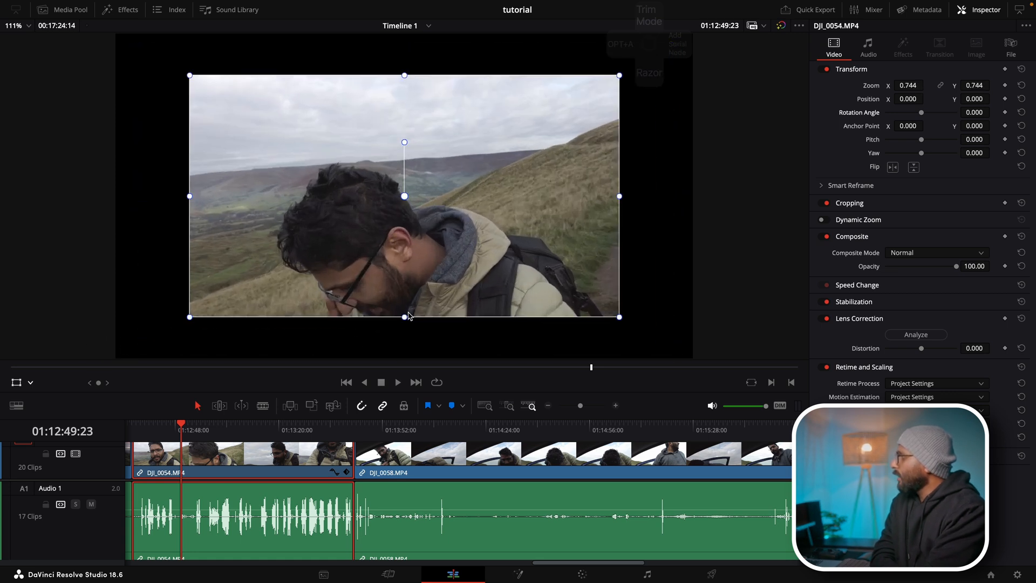
{"action": "mouse_move", "coordinate": [188, 318]}
{"action": "left_mouse_down"}
{"action": "mouse_move", "coordinate": [314, 273]}
{"action": "mouse_move", "coordinate": [188, 317]}
{"action": "left_mouse_up"}
{"action": "mouse_move", "coordinate": [405, 318]}
{"action": "left_mouse_down"}
{"action": "mouse_move", "coordinate": [404, 358]}
{"action": "mouse_move", "coordinate": [405, 303]}
{"action": "left_mouse_up"}
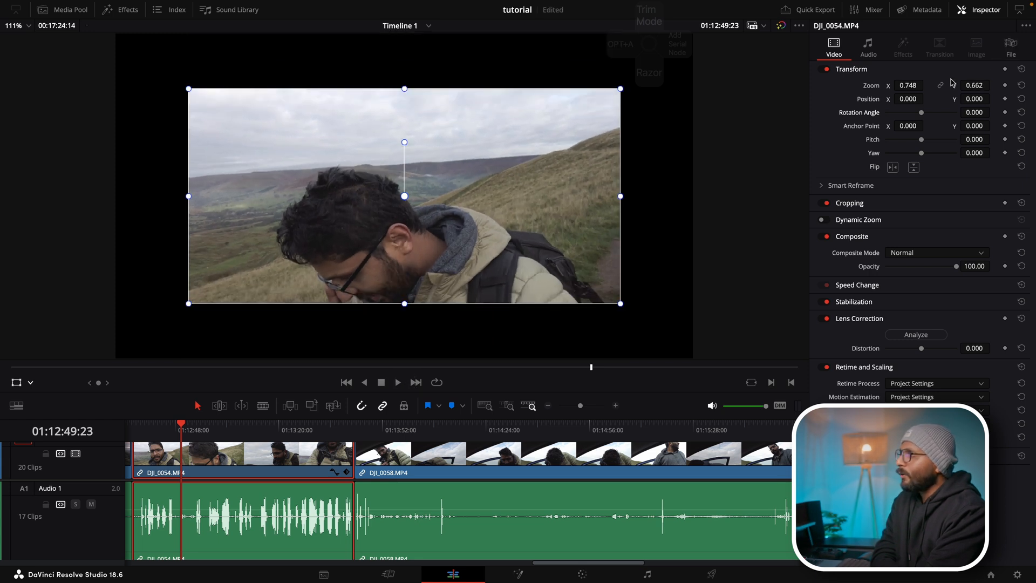
{"action": "left_click_drag", "start_coordinate": [621, 196], "coordinate": [471, 232]}
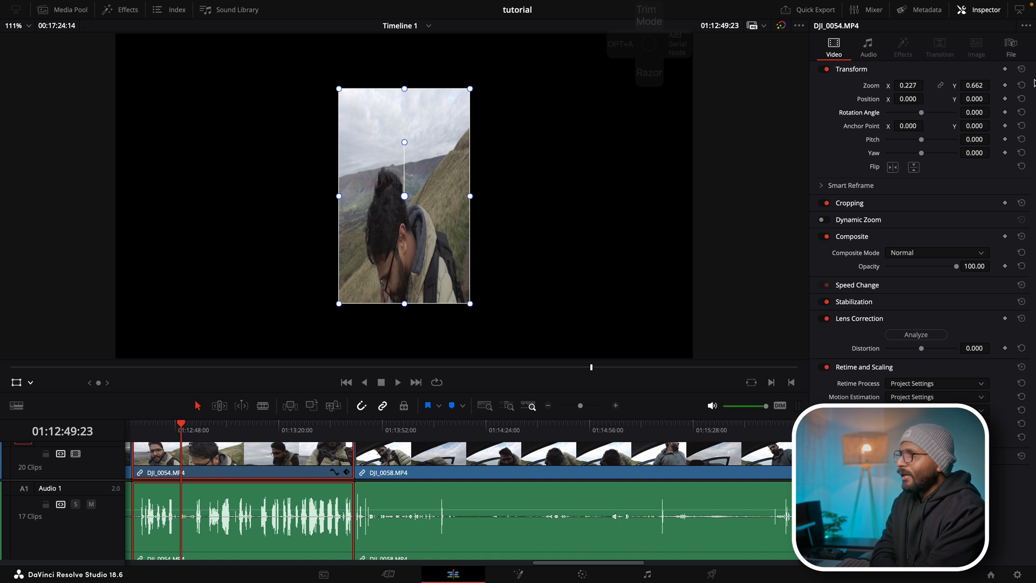
{"action": "left_click", "coordinate": [1020, 70]}
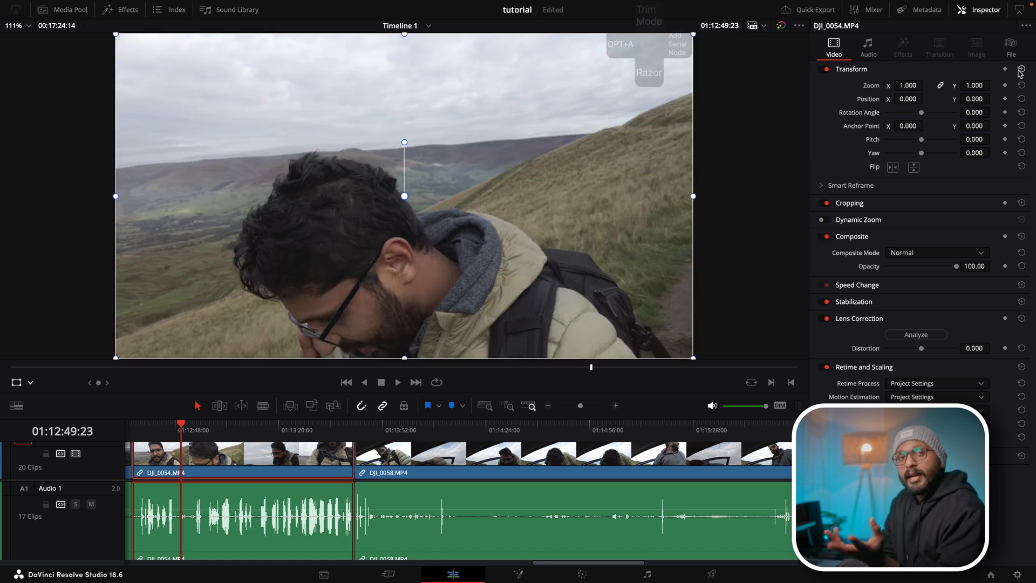
- Try linked zooms of 0.477 and 0.547 and a freehand shift of the clip, resetting both zoom and position
{"action": "left_click_drag", "start_coordinate": [115, 359], "coordinate": [250, 325]}
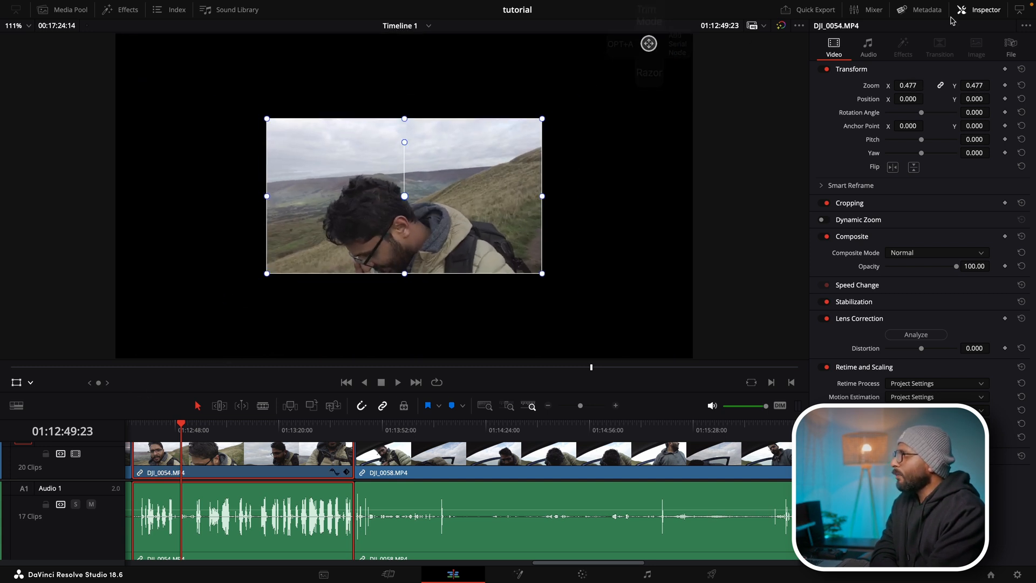
{"action": "left_click_drag", "start_coordinate": [912, 86], "coordinate": [920, 85]}
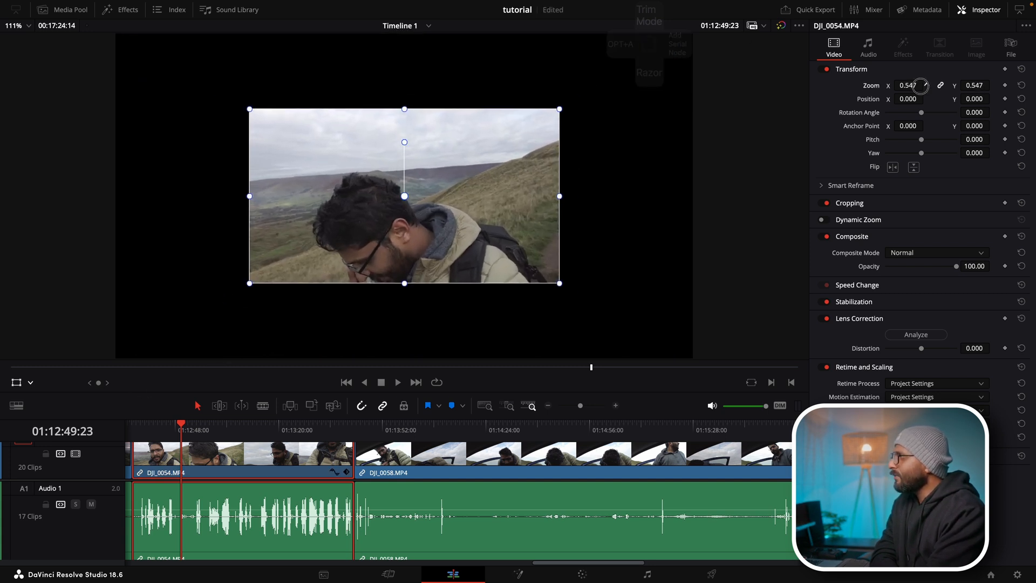
{"action": "double_click", "coordinate": [870, 86]}
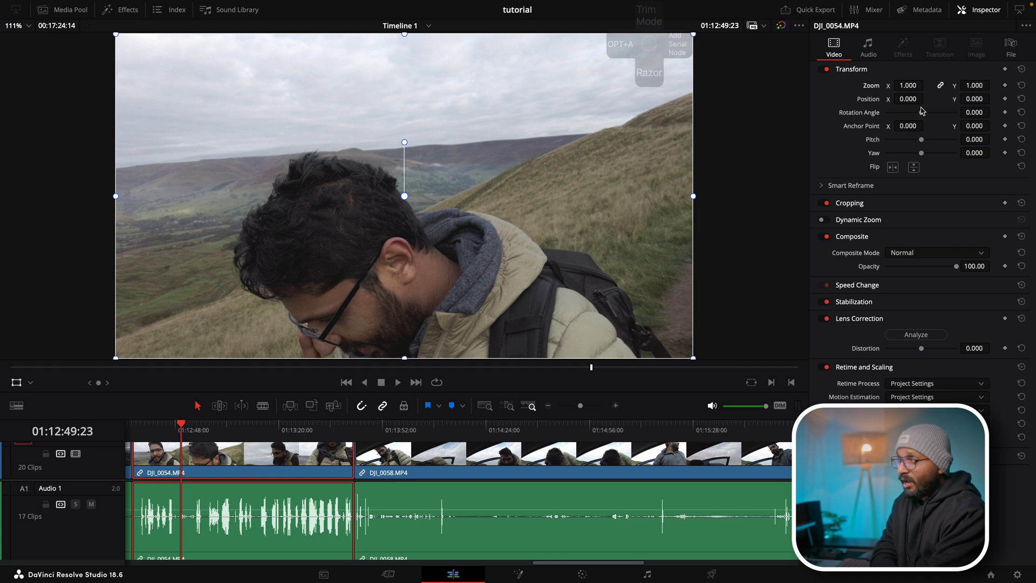
{"action": "left_click_drag", "start_coordinate": [318, 204], "coordinate": [287, 221]}
{"action": "left_click", "coordinate": [1021, 99]}
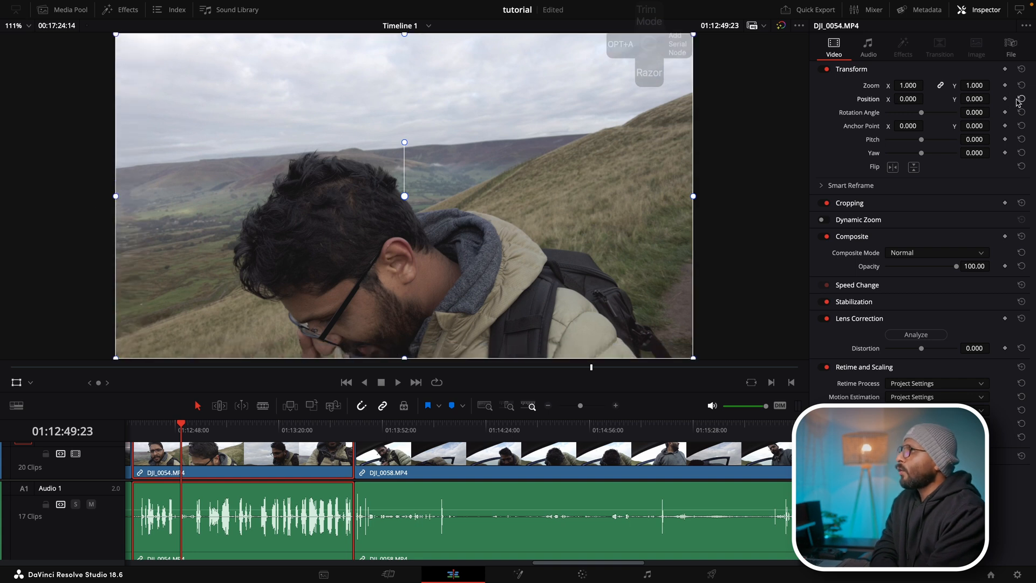
- Try rotating the clip with the slider and the viewer handle, including angles of 4.684 and 14.245, resetting between attempts
{"action": "left_click_drag", "start_coordinate": [922, 114], "coordinate": [911, 111]}
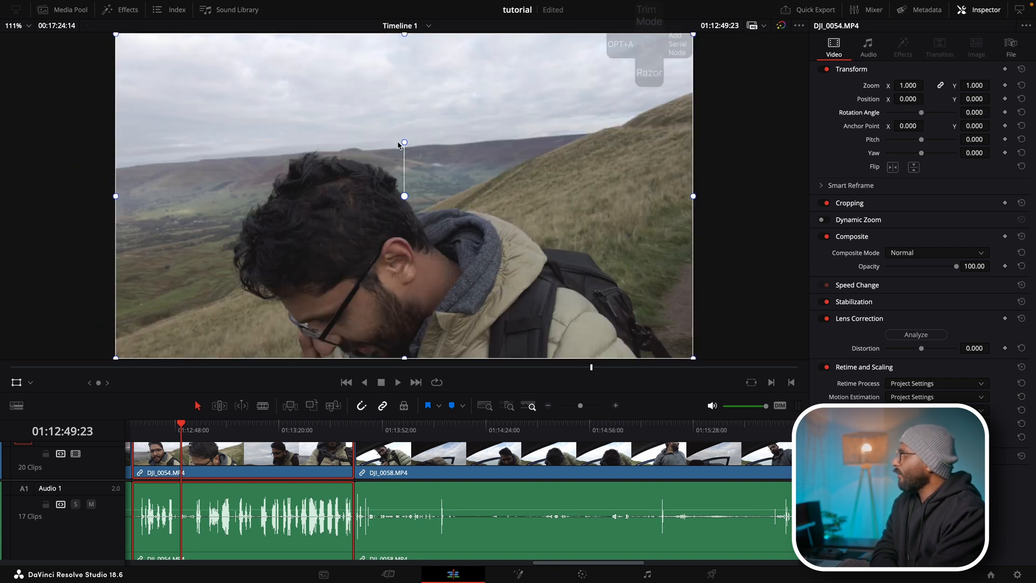
{"action": "mouse_move", "coordinate": [405, 144]}
{"action": "left_mouse_down"}
{"action": "mouse_move", "coordinate": [453, 192]}
{"action": "mouse_move", "coordinate": [400, 145]}
{"action": "left_mouse_up"}
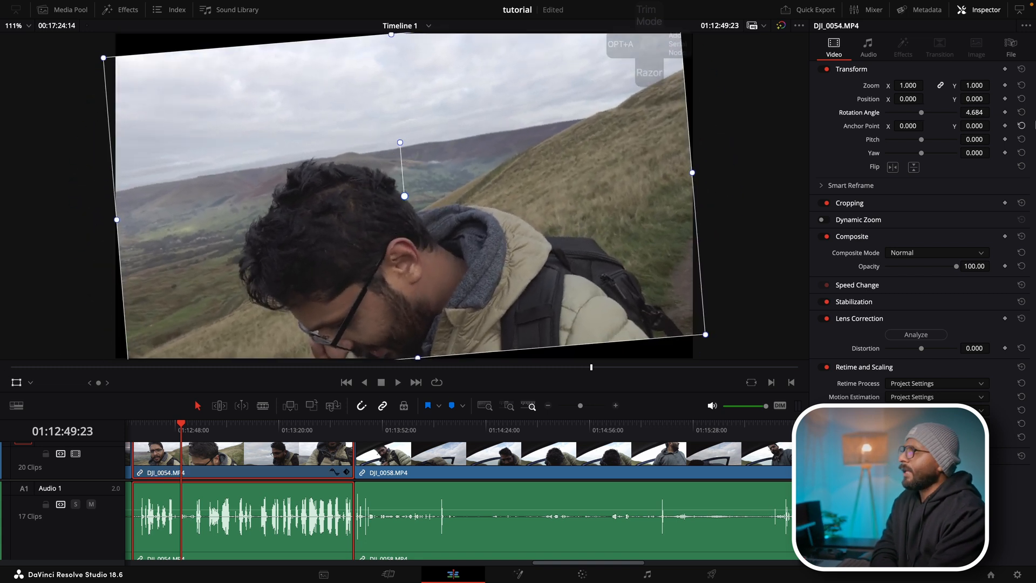
{"action": "double_click", "coordinate": [864, 113]}
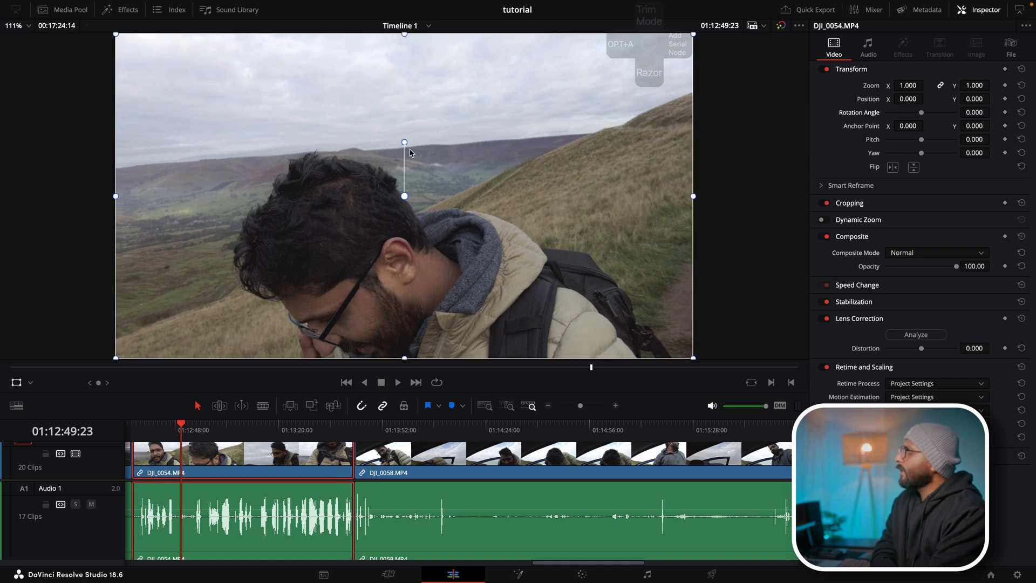
{"action": "left_click_drag", "start_coordinate": [404, 143], "coordinate": [404, 102]}
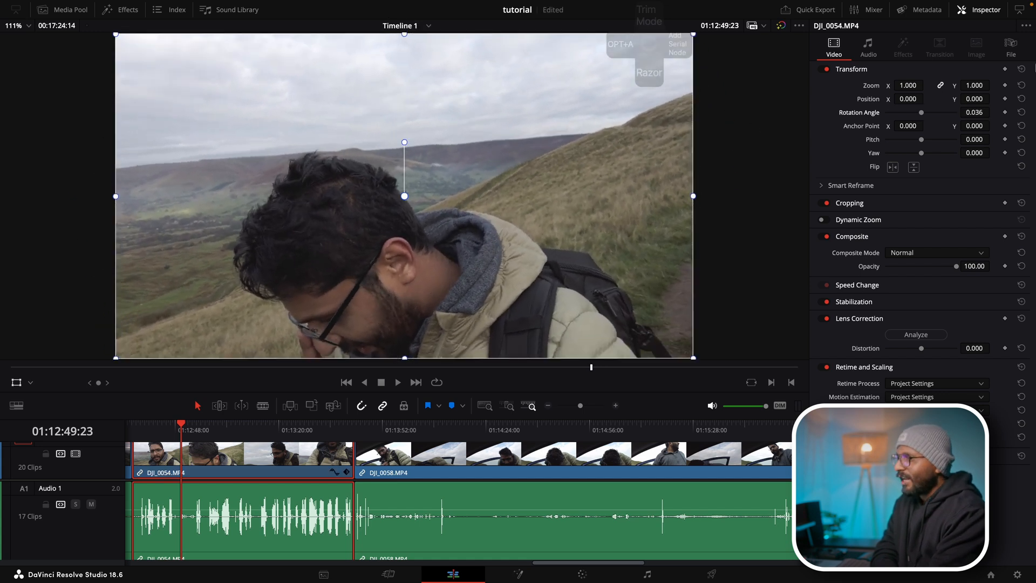
{"action": "left_click", "coordinate": [1023, 69]}
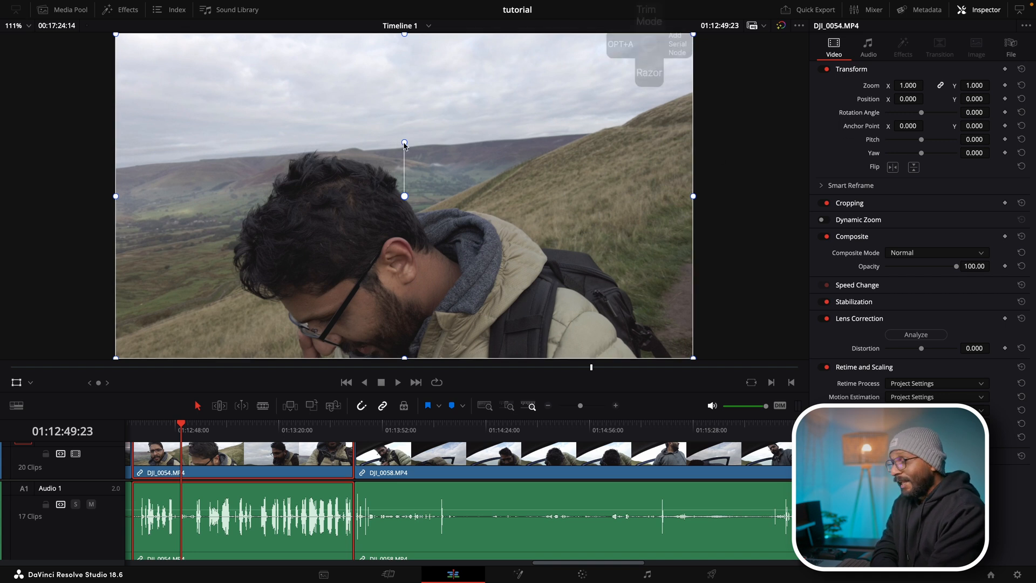
{"action": "mouse_move", "coordinate": [404, 144]}
{"action": "left_mouse_down"}
{"action": "mouse_move", "coordinate": [397, 185]}
{"action": "mouse_move", "coordinate": [226, 231]}
{"action": "mouse_move", "coordinate": [487, 222]}
{"action": "mouse_move", "coordinate": [380, 205]}
{"action": "mouse_move", "coordinate": [412, 207]}
{"action": "mouse_move", "coordinate": [412, 157]}
{"action": "mouse_move", "coordinate": [453, 28]}
{"action": "mouse_move", "coordinate": [466, 25]}
{"action": "mouse_move", "coordinate": [598, 11]}
{"action": "mouse_move", "coordinate": [798, 33]}
{"action": "mouse_move", "coordinate": [870, 62]}
{"action": "mouse_move", "coordinate": [612, 109]}
{"action": "mouse_move", "coordinate": [55, 134]}
{"action": "mouse_move", "coordinate": [383, 115]}
{"action": "mouse_move", "coordinate": [391, 144]}
{"action": "left_mouse_up"}
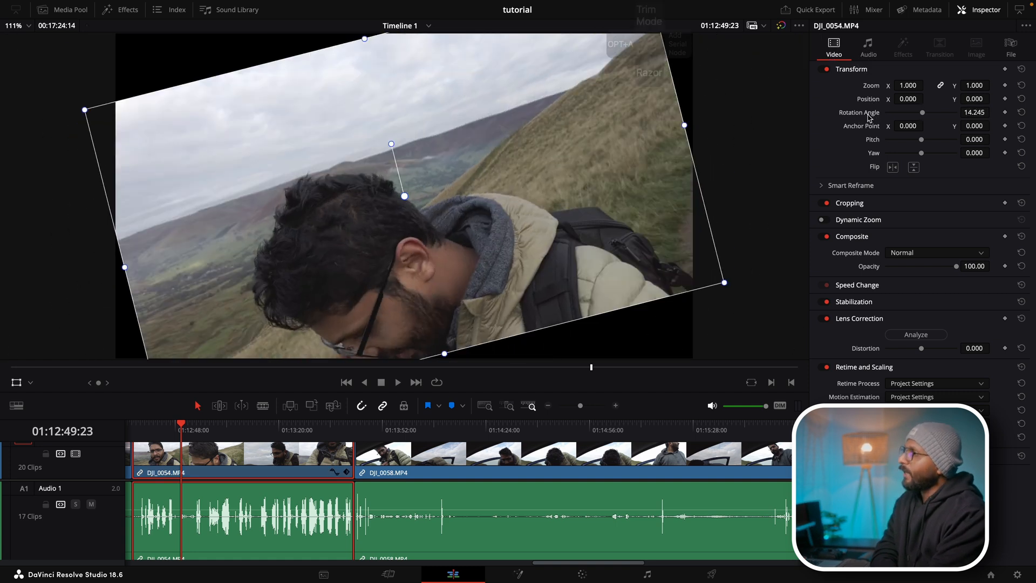
{"action": "double_click", "coordinate": [863, 112]}
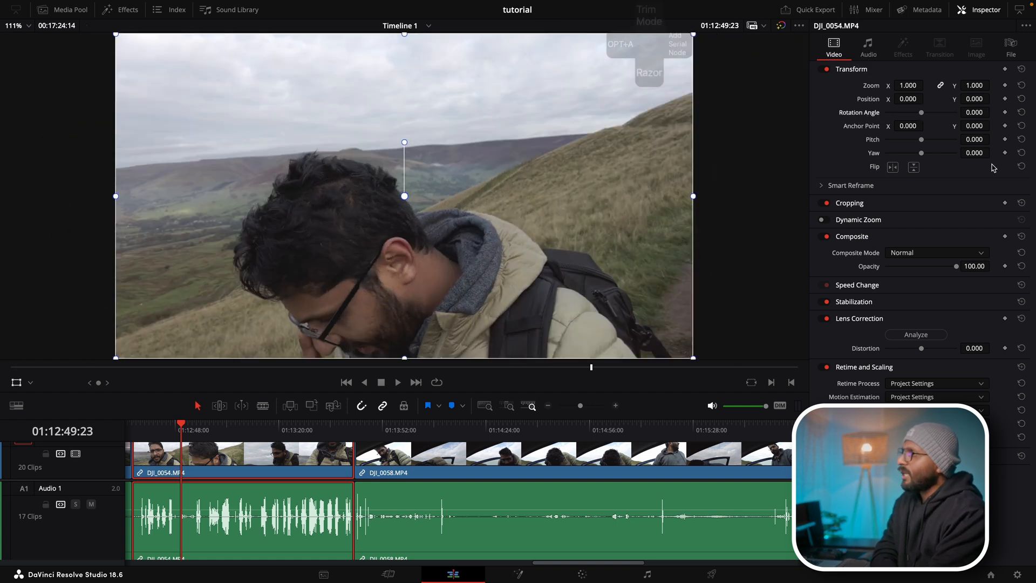
- Move Anchor Point X to -547.000 and rotate the clip around it to 38.352
{"action": "left_click_drag", "start_coordinate": [910, 128], "coordinate": [97, 325]}
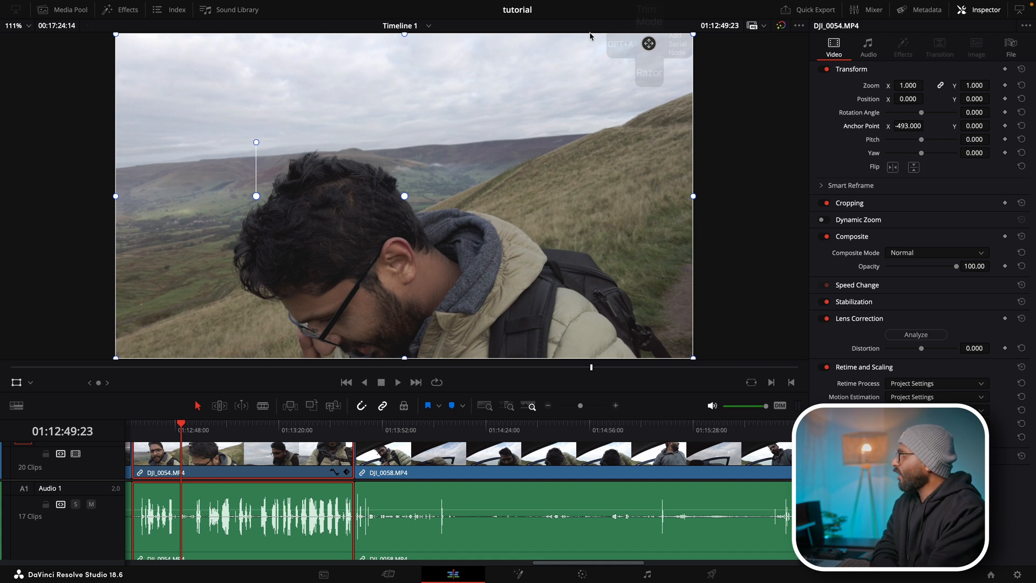
{"action": "mouse_move", "coordinate": [910, 126]}
{"action": "left_mouse_down"}
{"action": "mouse_move", "coordinate": [847, 129]}
{"action": "mouse_move", "coordinate": [910, 126]}
{"action": "left_mouse_up"}
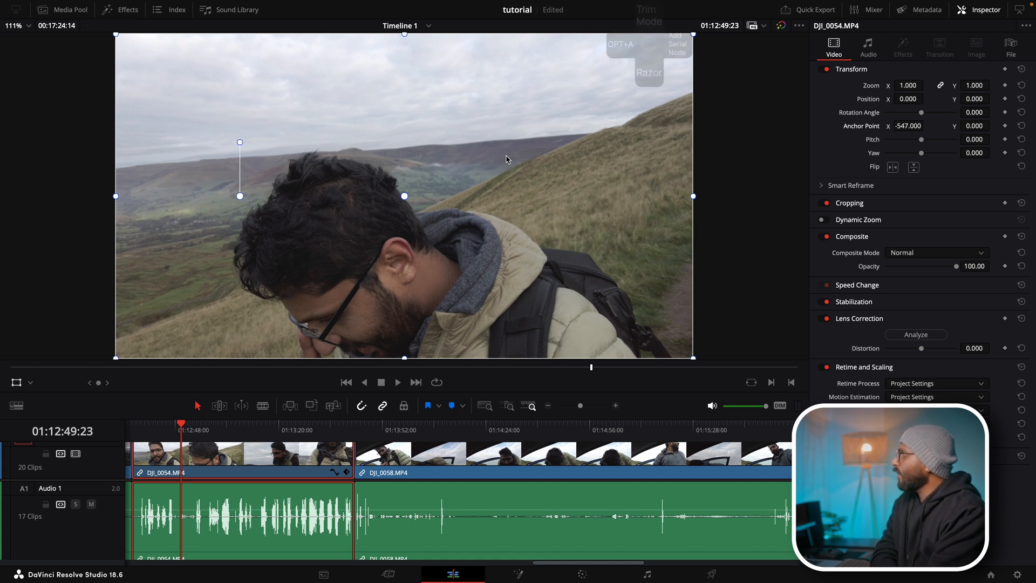
{"action": "left_click_drag", "start_coordinate": [237, 145], "coordinate": [205, 151]}
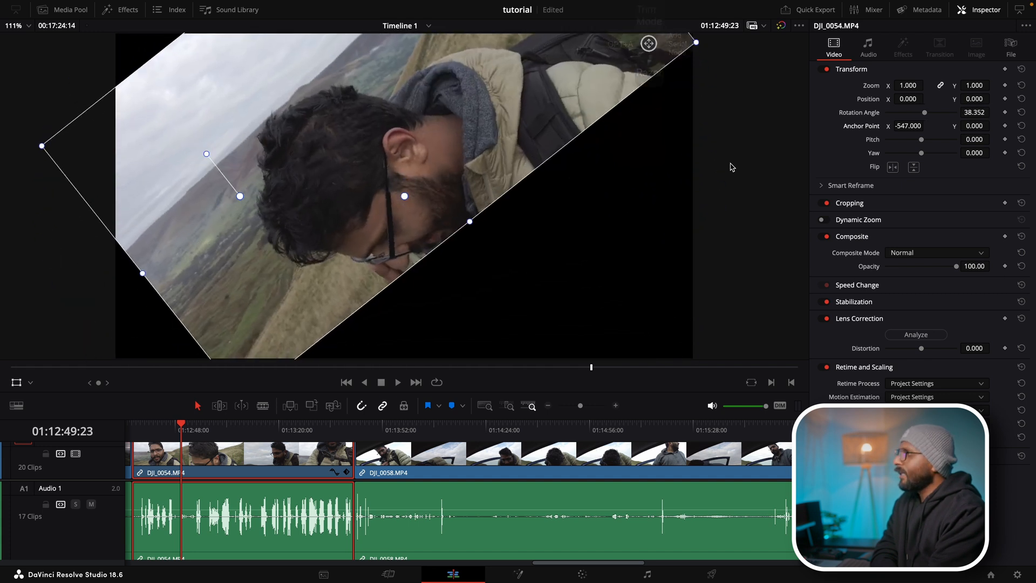
- Move Anchor Point X to 736.000, try rotating the clip around it, and reset the anchor point and rotation
{"action": "mouse_move", "coordinate": [917, 129]}
{"action": "left_mouse_down"}
{"action": "mouse_move", "coordinate": [954, 129]}
{"action": "mouse_move", "coordinate": [904, 131]}
{"action": "left_mouse_up"}
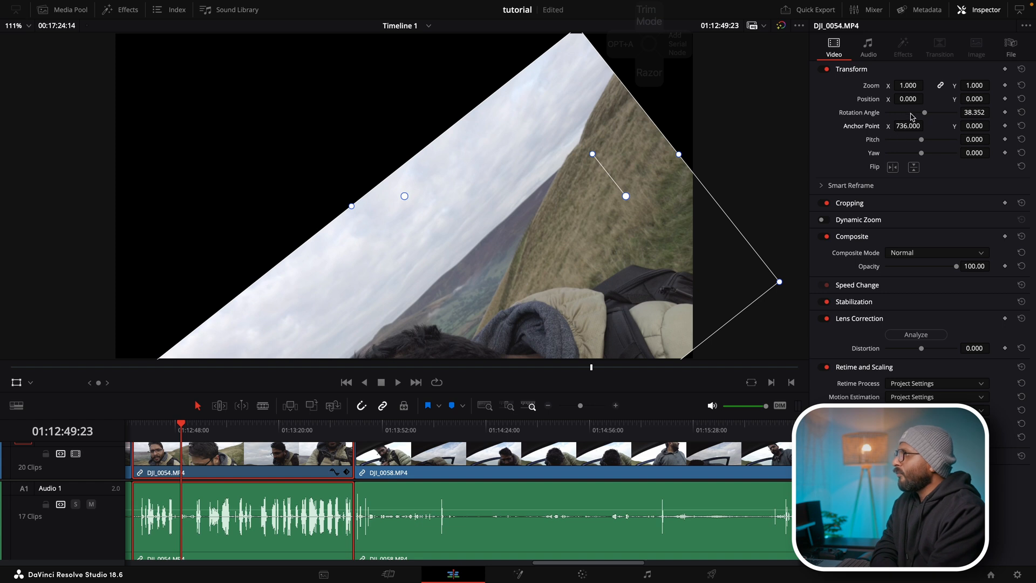
{"action": "left_click_drag", "start_coordinate": [592, 154], "coordinate": [575, 177]}
{"action": "double_click", "coordinate": [853, 128]}
{"action": "double_click", "coordinate": [860, 113]}
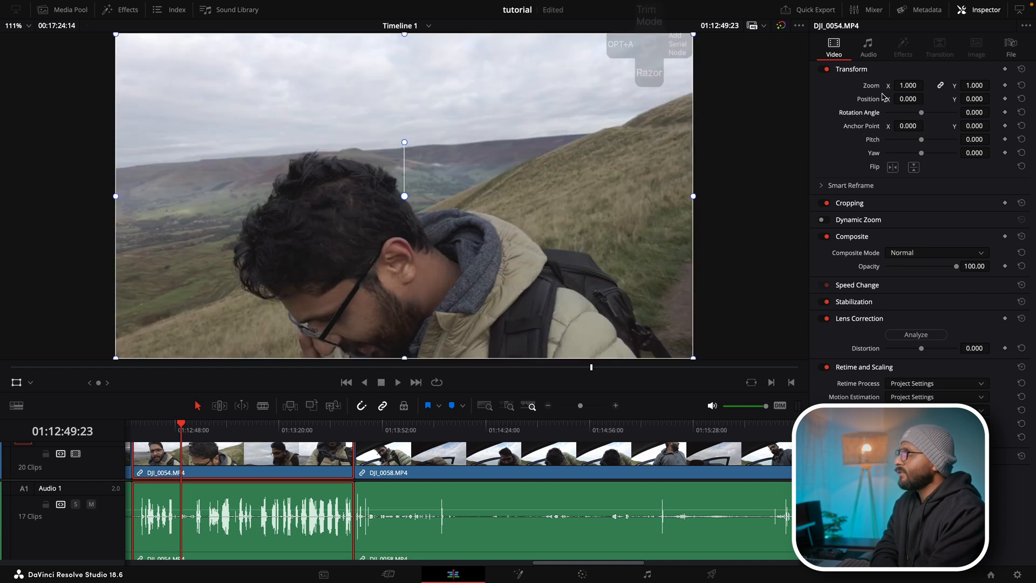
- Set the linked zoom to 1.500, shift the clip to about X -486.179, Y 34.086, and rotate it to -9.118
{"action": "left_click_drag", "start_coordinate": [907, 85], "coordinate": [908, 84]}
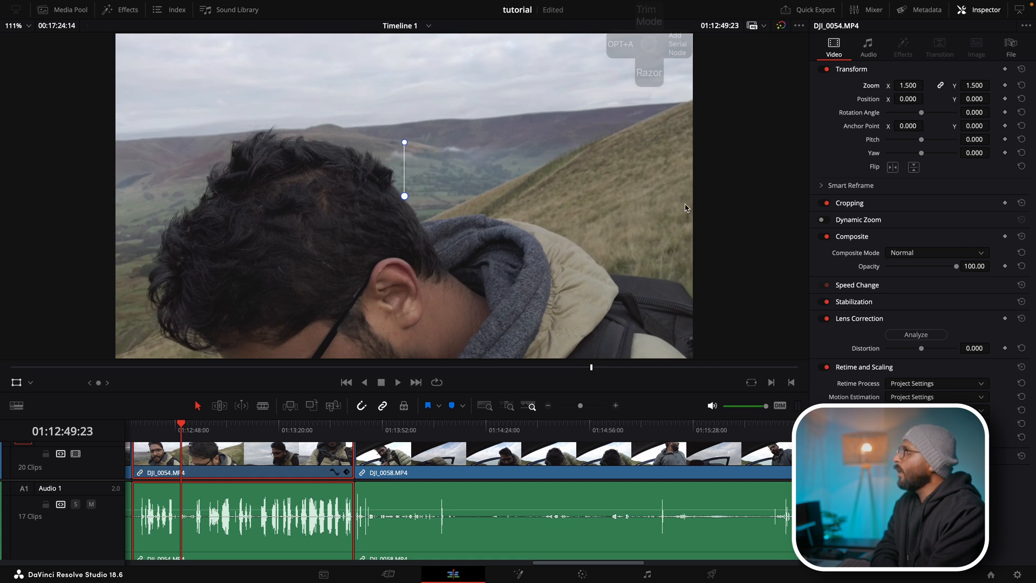
{"action": "left_click_drag", "start_coordinate": [635, 240], "coordinate": [491, 231]}
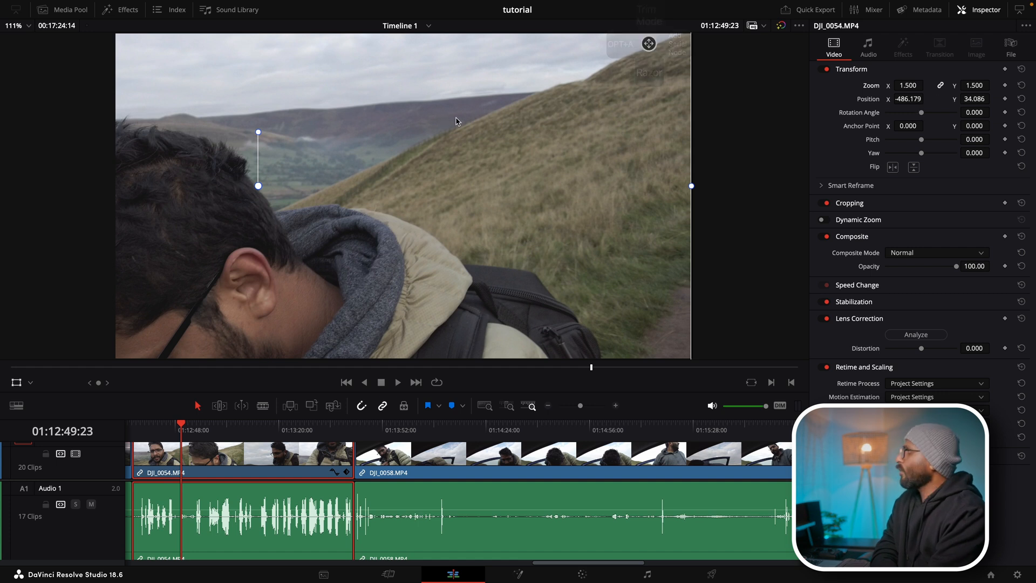
{"action": "mouse_move", "coordinate": [258, 131]}
{"action": "left_mouse_down"}
{"action": "mouse_move", "coordinate": [295, 144]}
{"action": "mouse_move", "coordinate": [269, 134]}
{"action": "left_mouse_up"}
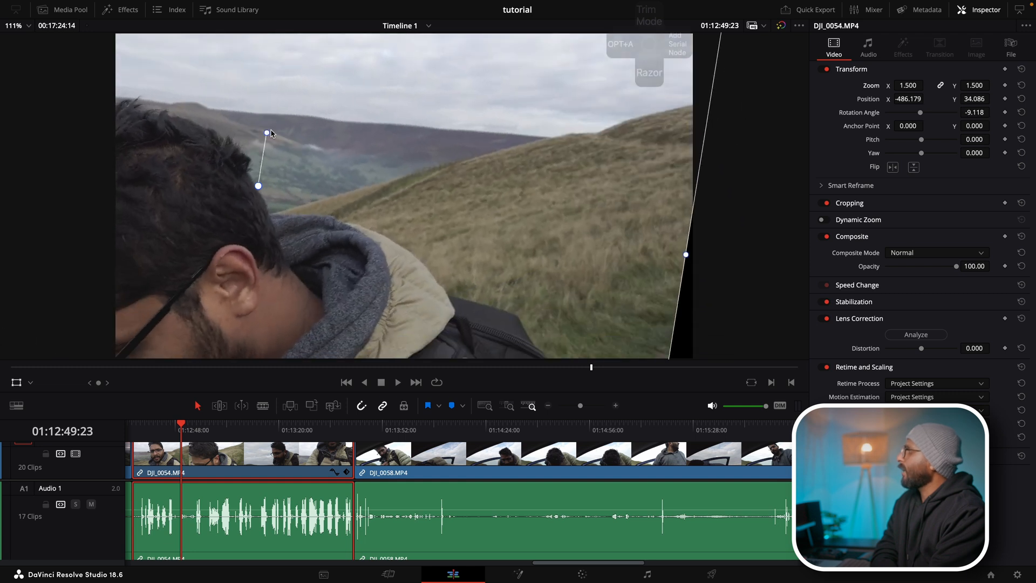
- Try Position X -301.395, Y 3.588 with the anchor point at X 879.815, Y 11.896, and reset all Transform settings
{"action": "double_click", "coordinate": [873, 100]}
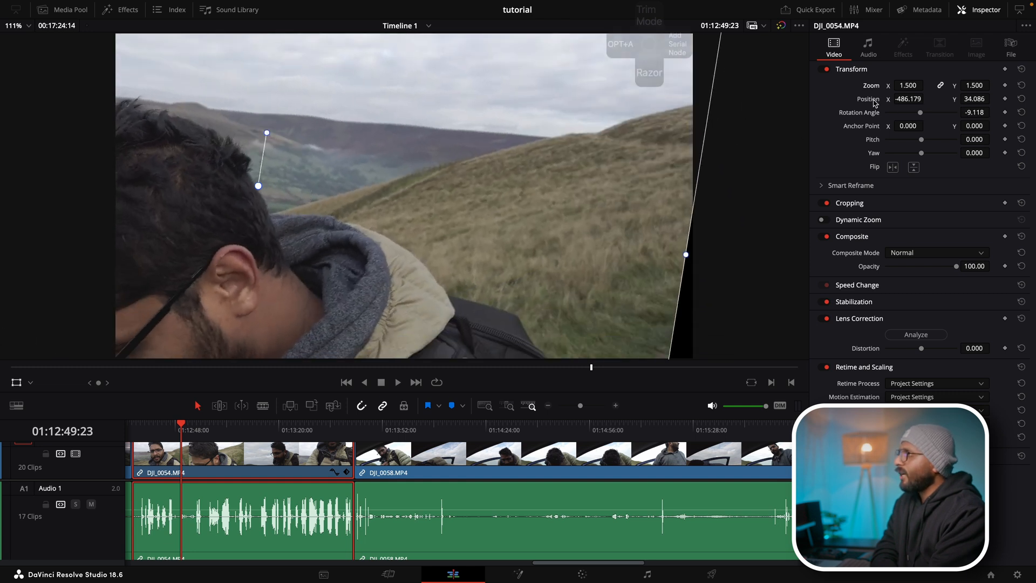
{"action": "left_click_drag", "start_coordinate": [513, 205], "coordinate": [376, 182]}
{"action": "left_click_drag", "start_coordinate": [313, 195], "coordinate": [544, 193]}
{"action": "double_click", "coordinate": [847, 114]}
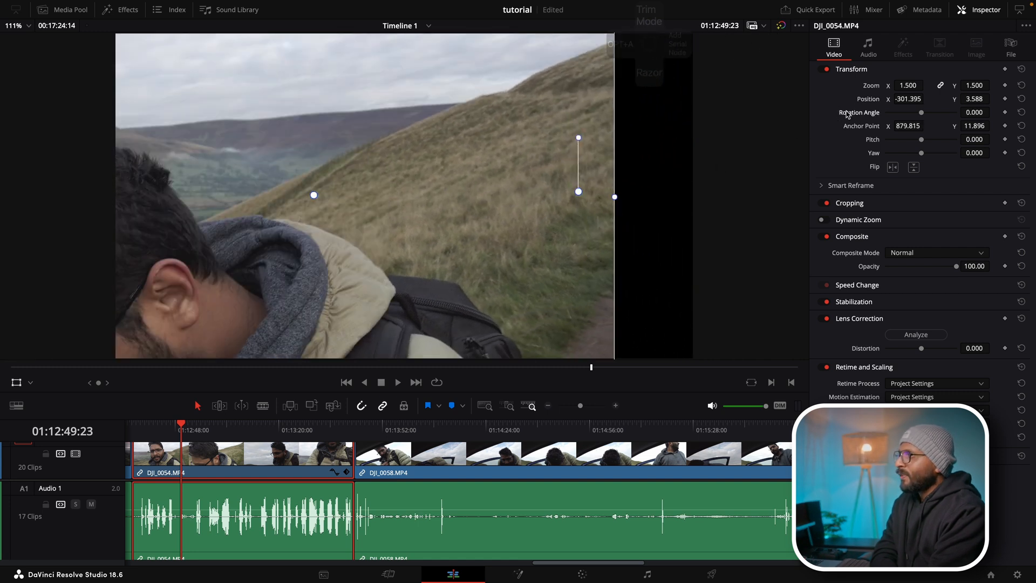
{"action": "left_click", "coordinate": [1020, 70]}
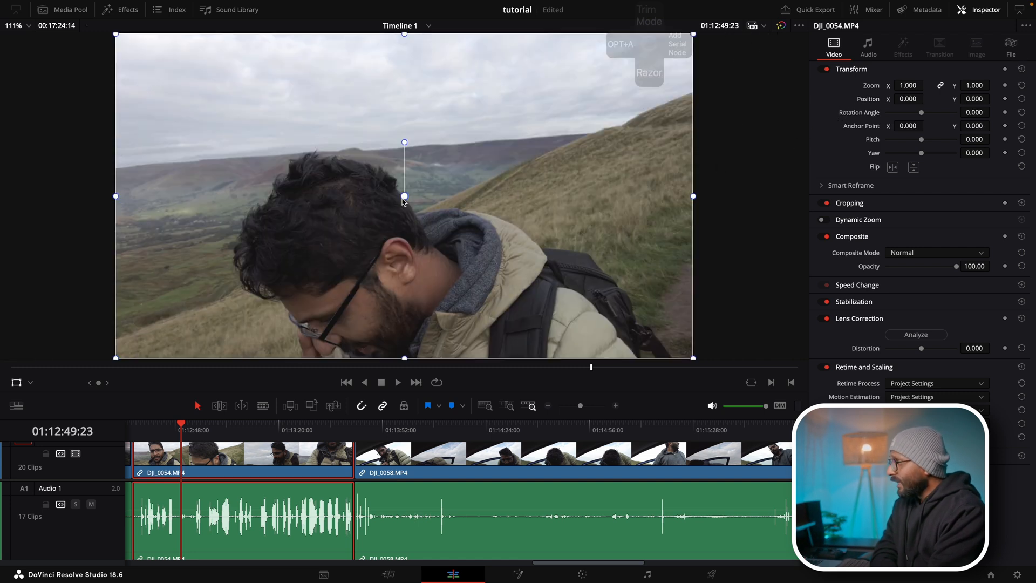
- Move the anchor point to X 572.292, Y -5.382, rotate the clip to 17.475, and reset the anchor point
{"action": "left_click_drag", "start_coordinate": [405, 198], "coordinate": [576, 198]}
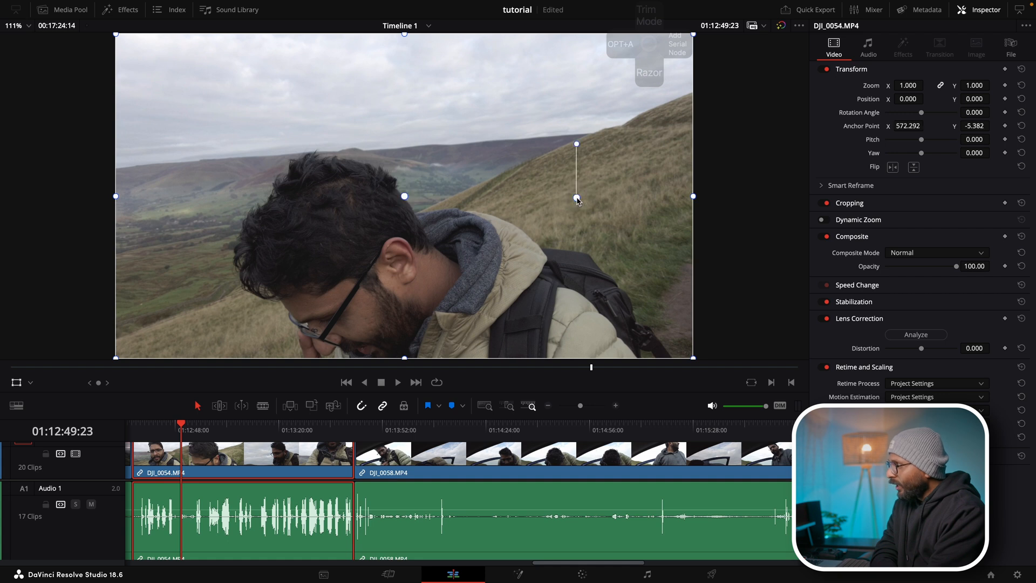
{"action": "mouse_move", "coordinate": [576, 144]}
{"action": "left_mouse_down"}
{"action": "mouse_move", "coordinate": [544, 144]}
{"action": "mouse_move", "coordinate": [560, 146]}
{"action": "left_mouse_up"}
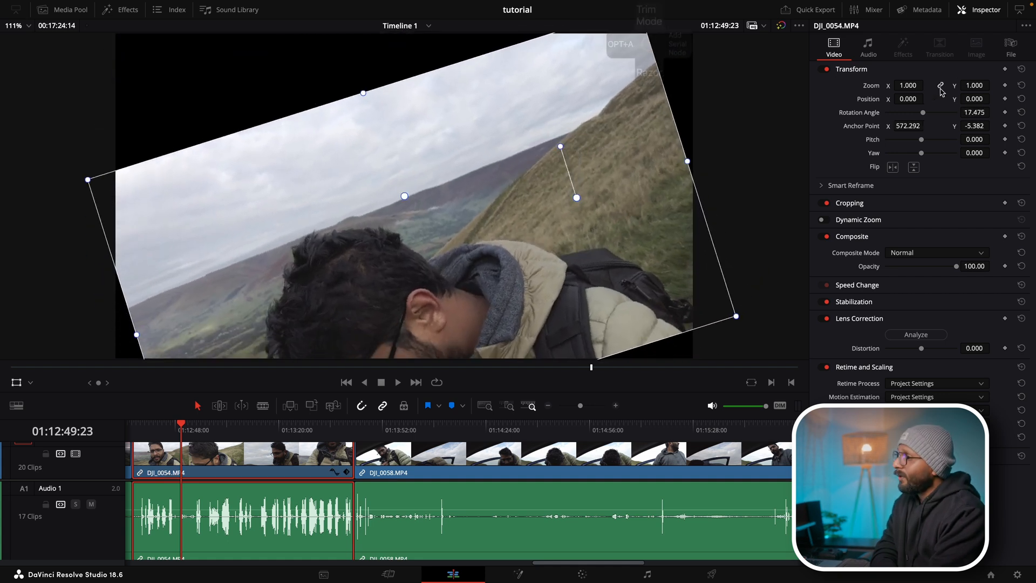
{"action": "double_click", "coordinate": [862, 130]}
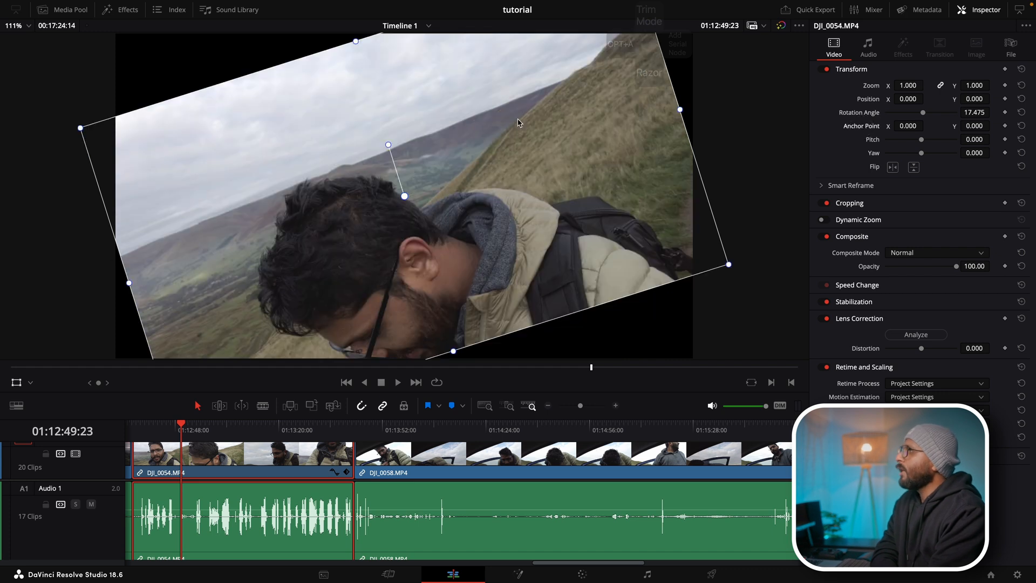
- Reset all Transform settings, and turn the viewer's Transform handles off and on again
{"action": "left_click", "coordinate": [1022, 70]}
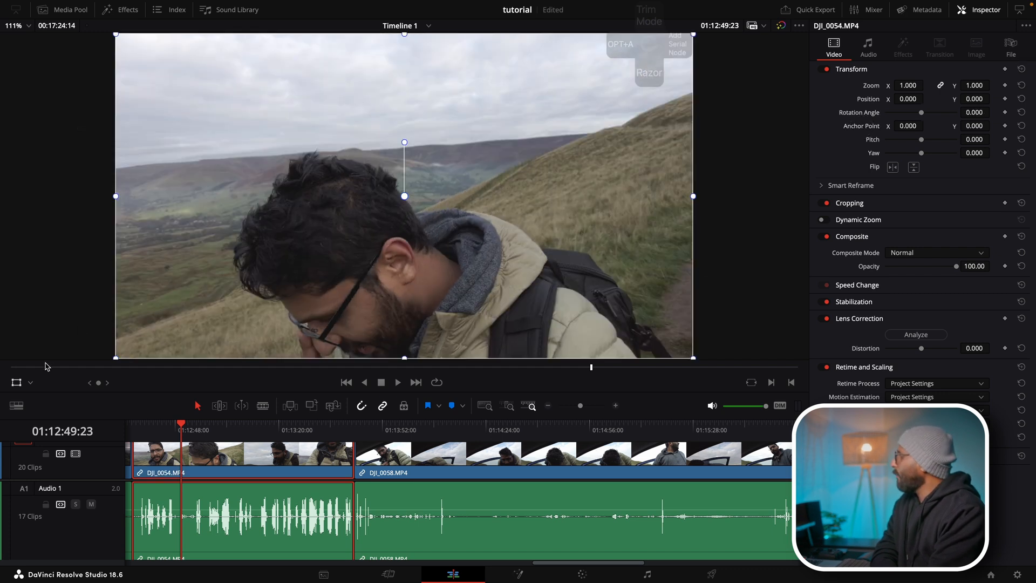
{"action": "left_click", "coordinate": [25, 382]}
{"action": "left_click", "coordinate": [29, 382]}
{"action": "left_click", "coordinate": [29, 381]}
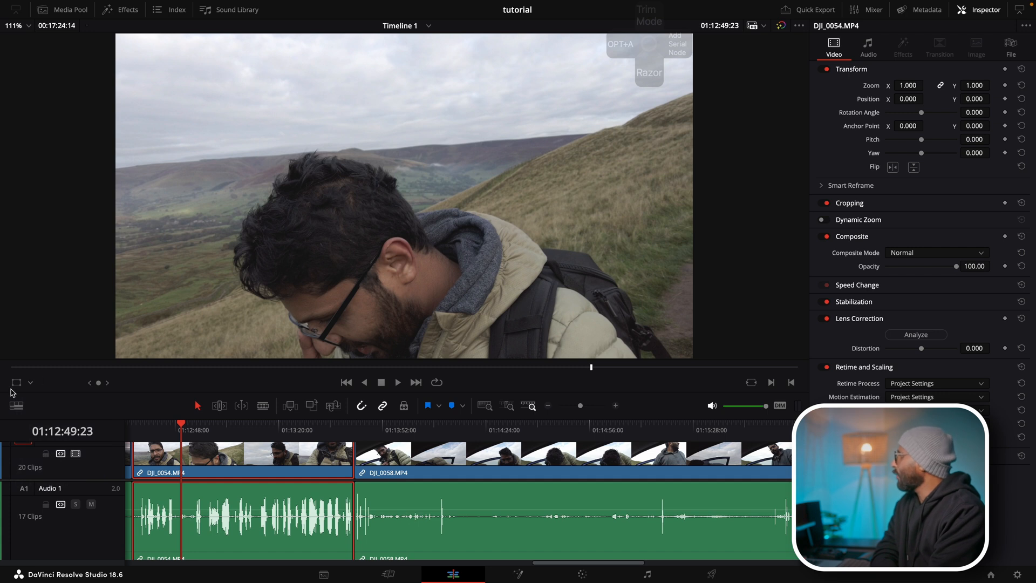
{"action": "left_click", "coordinate": [16, 383]}
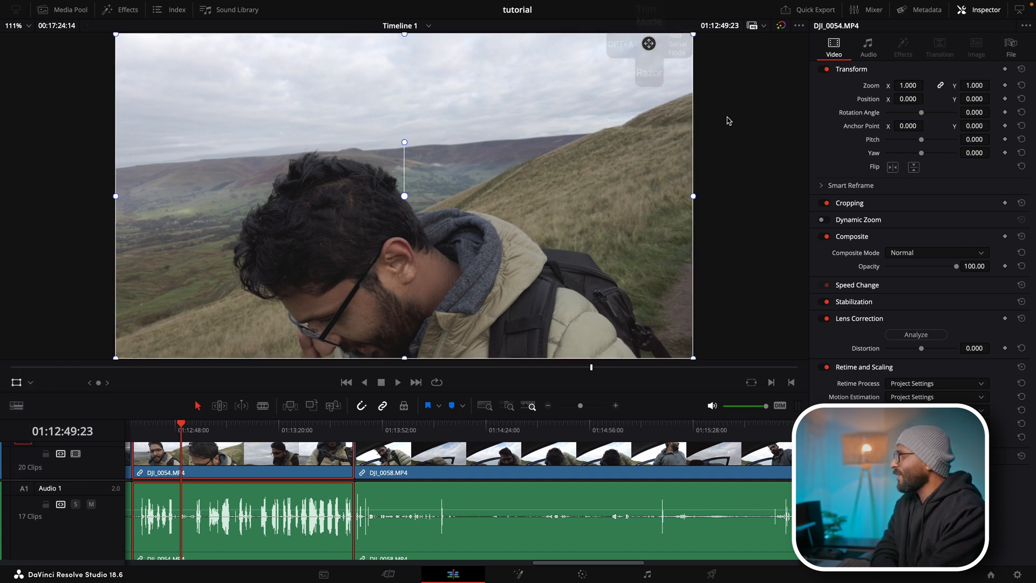
- Try moving the clip to X 7.176, Y -7.176 and scaling it to 0.372 with the viewer handles, undo the scaling, and reset Transform
{"action": "left_click_drag", "start_coordinate": [584, 197], "coordinate": [587, 199]}
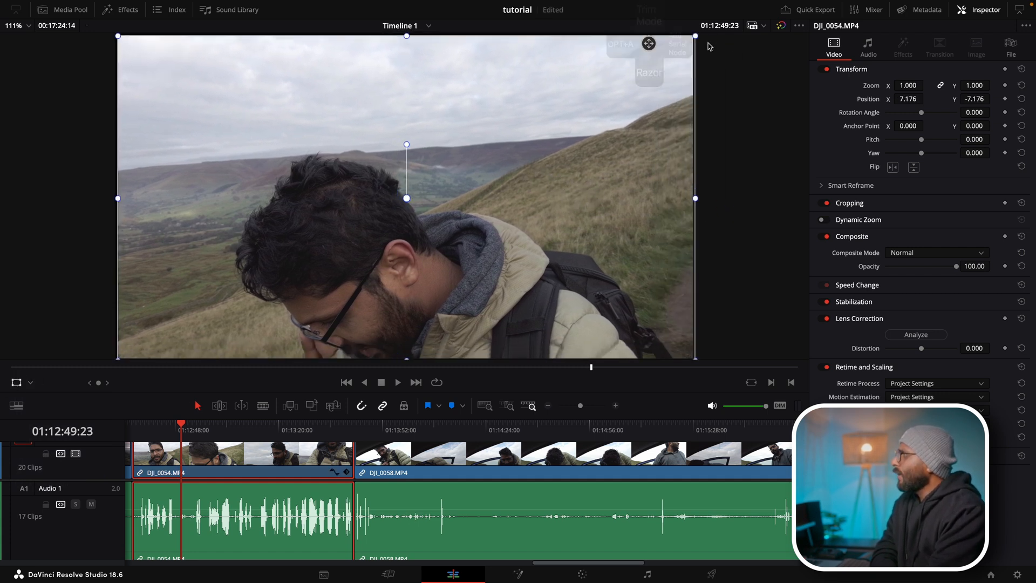
{"action": "left_click_drag", "start_coordinate": [695, 37], "coordinate": [570, 141]}
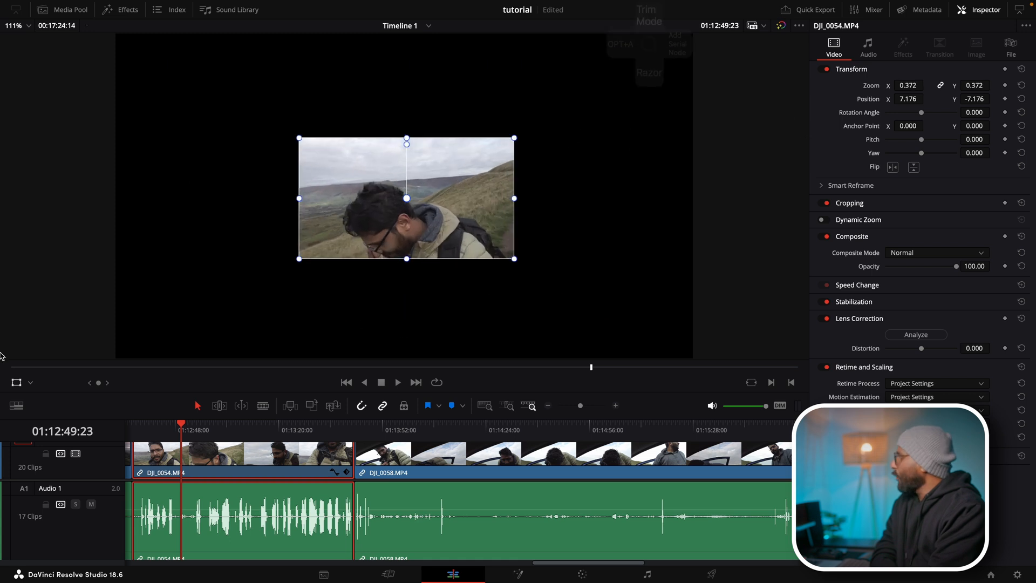
{"action": "key", "text": "super+z"}
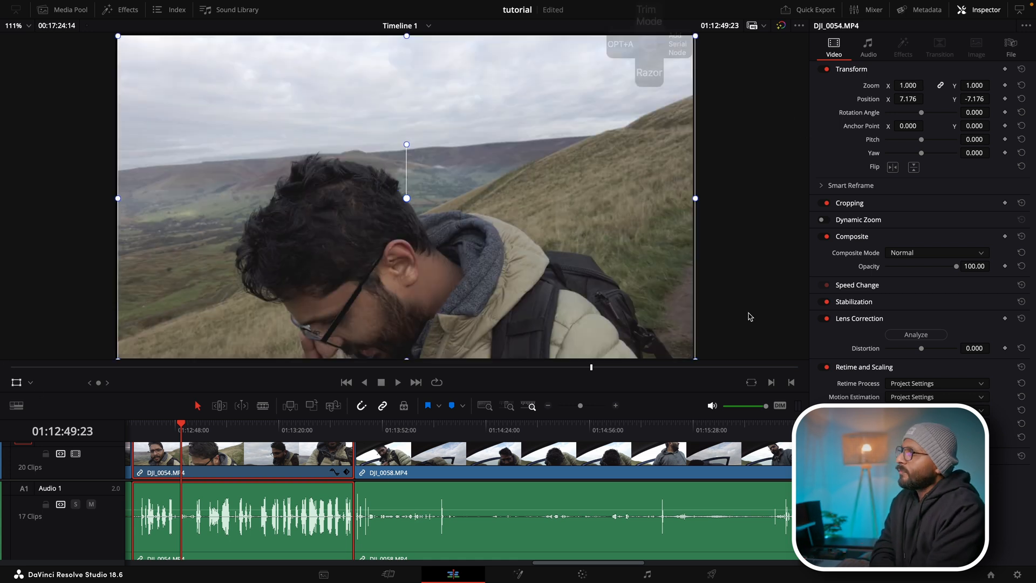
{"action": "key", "text": "super+s"}
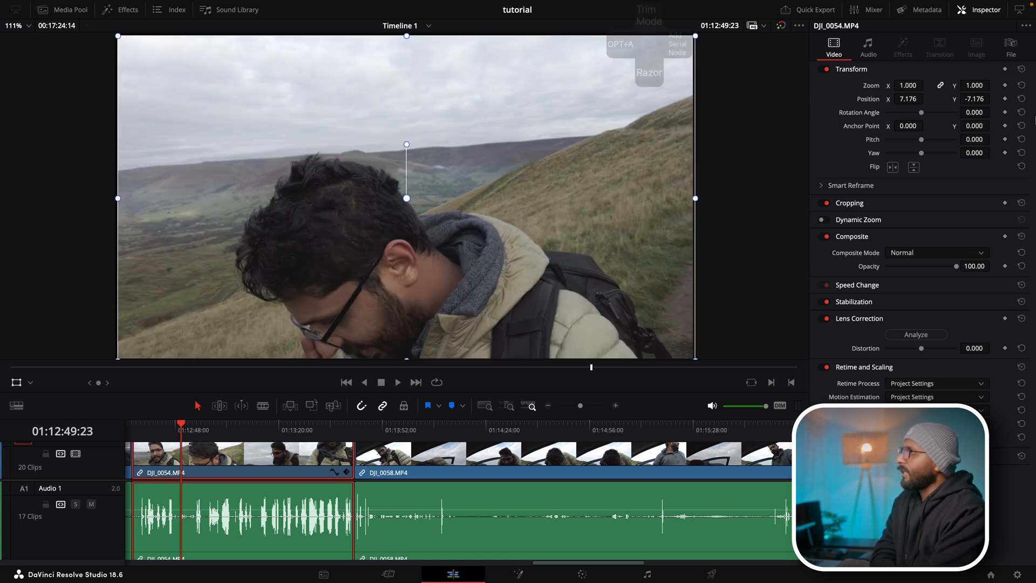
{"action": "left_click", "coordinate": [1022, 70]}
- Try a Pitch of 1.385 with the clip moved to about X 37.674, Y 852.160, and reset all Transform settings
{"action": "left_click_drag", "start_coordinate": [922, 143], "coordinate": [953, 143]}
{"action": "left_click_drag", "start_coordinate": [510, 247], "coordinate": [521, 3]}
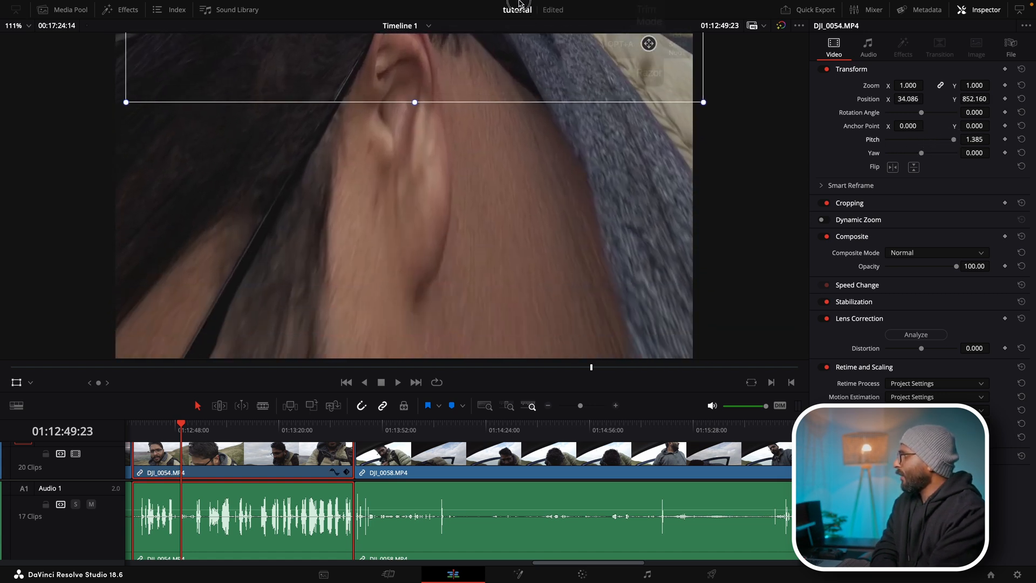
{"action": "double_click", "coordinate": [872, 140]}
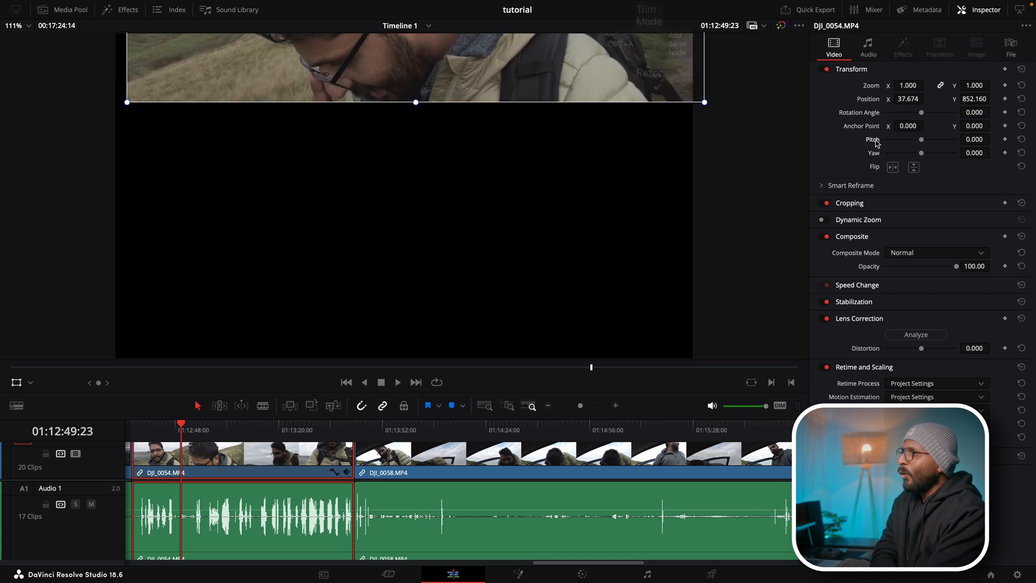
{"action": "left_click", "coordinate": [1021, 69]}
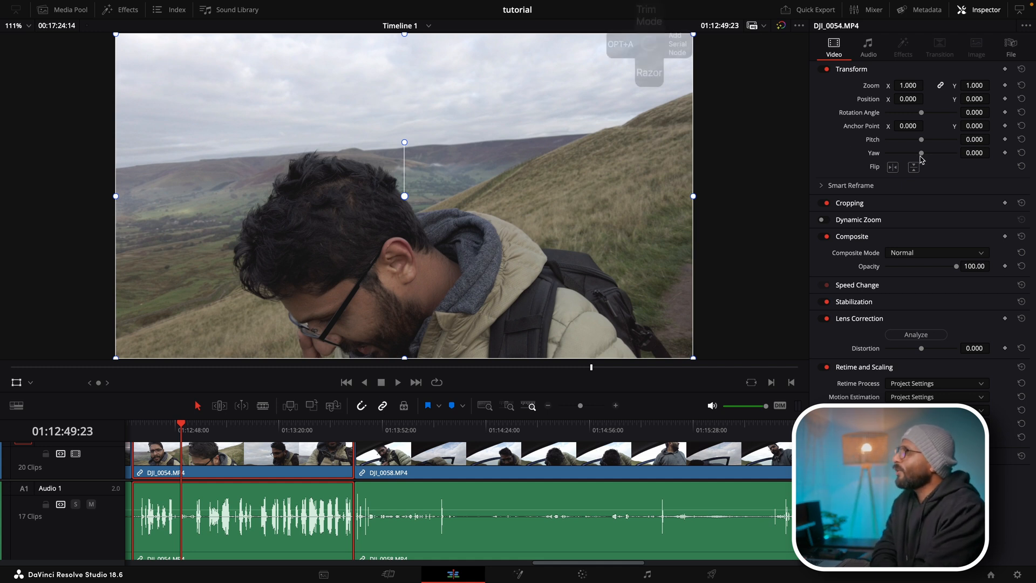
- Try adjusting the clip's Pitch and Yaw, and reset both to their defaults
{"action": "left_click_drag", "start_coordinate": [922, 142], "coordinate": [884, 169]}
{"action": "double_click", "coordinate": [877, 142]}
{"action": "double_click", "coordinate": [874, 154]}
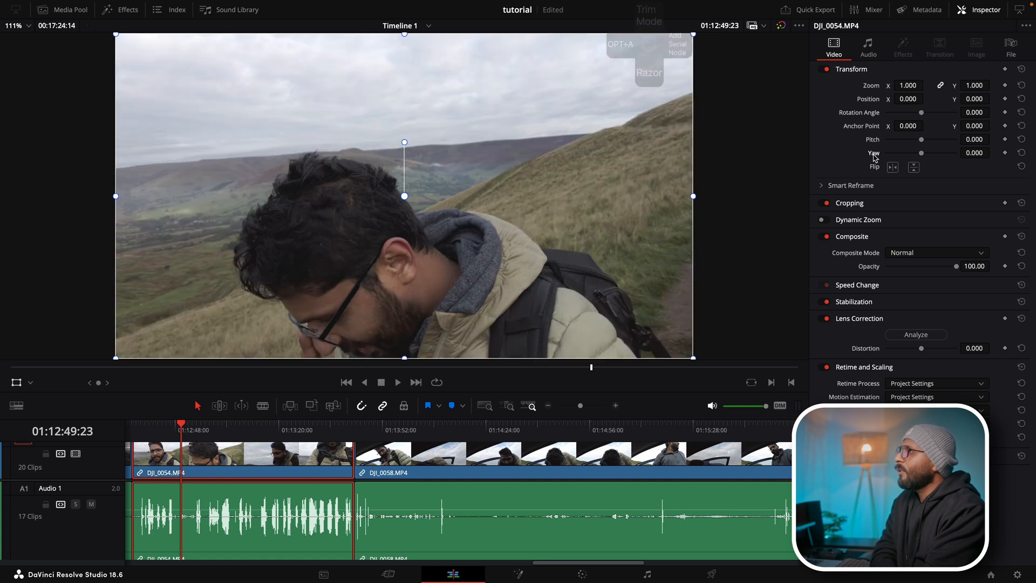
- Flip the clip horizontally and vertically, and turn both flips off again
{"action": "left_click", "coordinate": [892, 169]}
{"action": "left_click", "coordinate": [910, 169]}
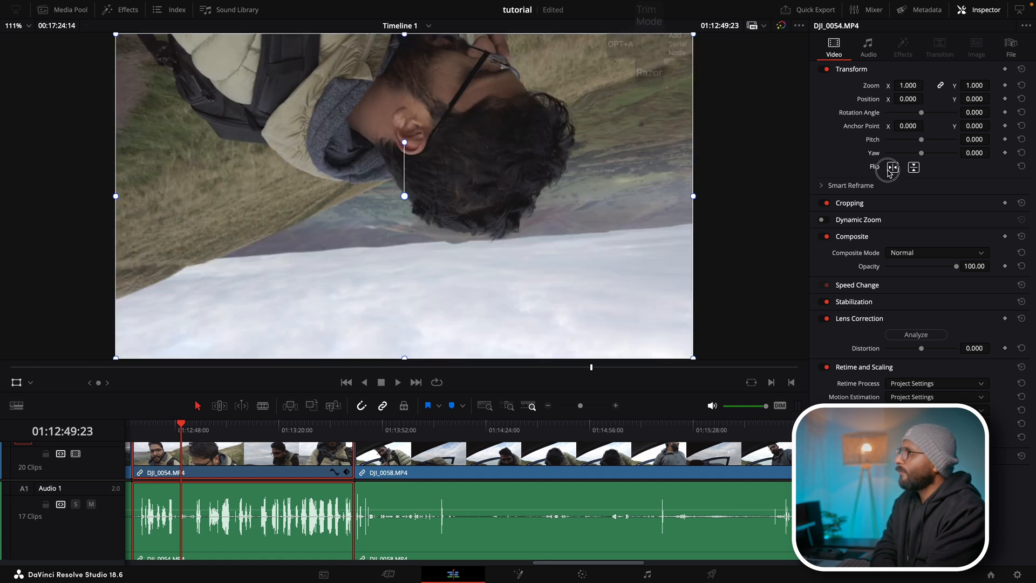
{"action": "left_click", "coordinate": [892, 168]}
{"action": "left_click", "coordinate": [913, 168]}
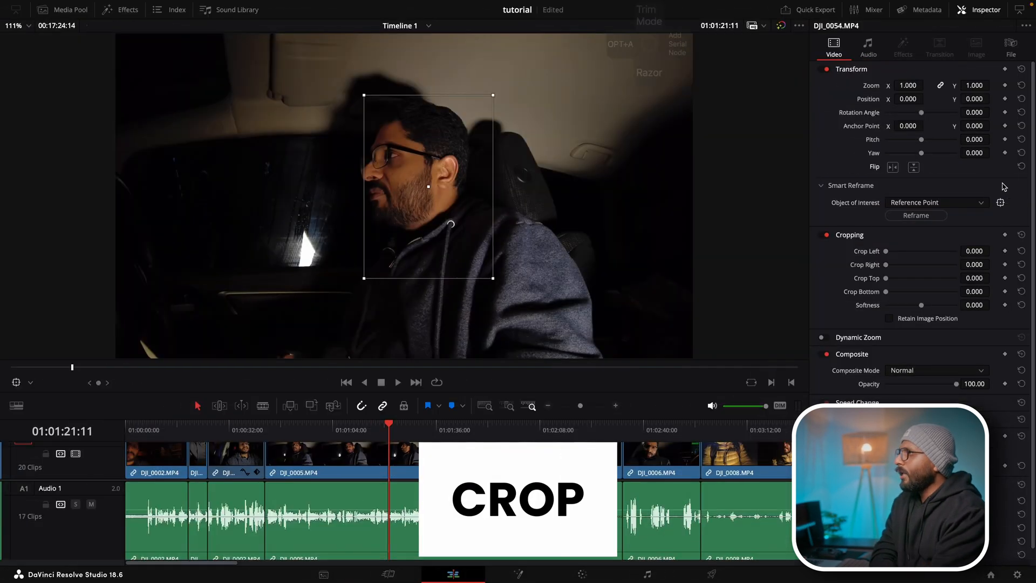
- Switch the viewer overlay to Crop and select the DJI_0005.MP4 clip in the timeline
{"action": "left_click", "coordinate": [31, 383]}
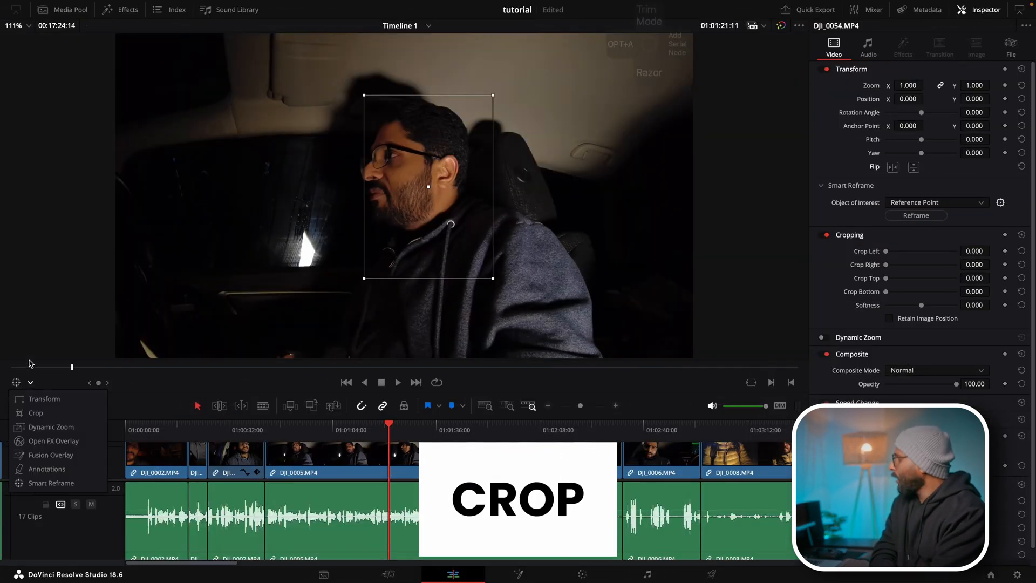
{"action": "left_click", "coordinate": [34, 413]}
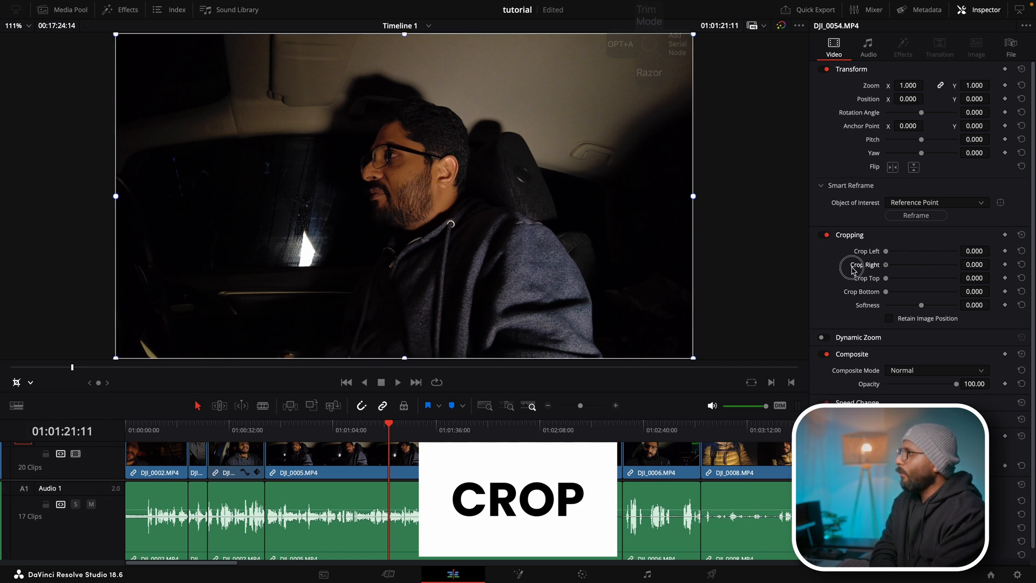
{"action": "left_click_drag", "start_coordinate": [883, 271], "coordinate": [848, 281]}
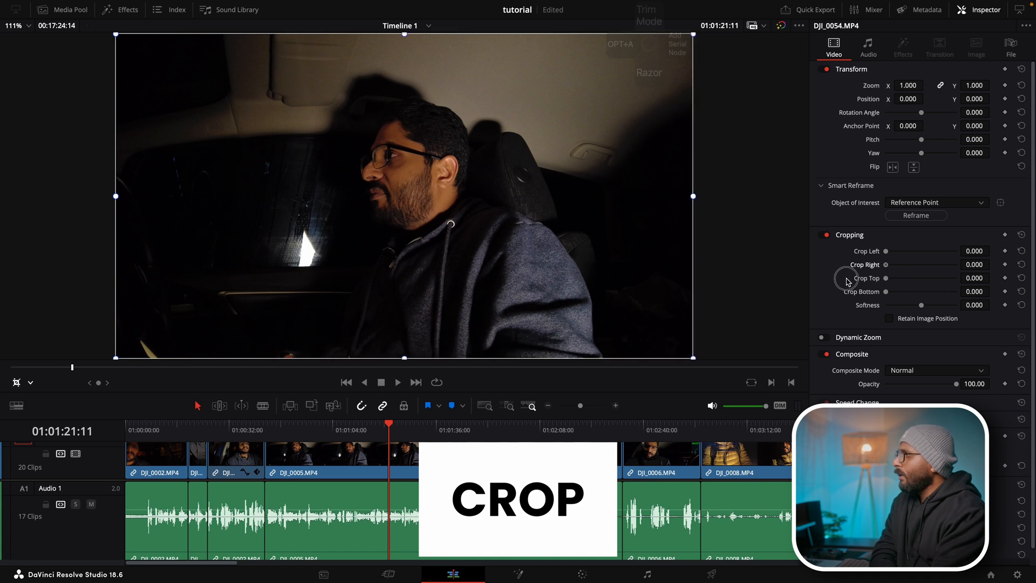
{"action": "left_click", "coordinate": [365, 475]}
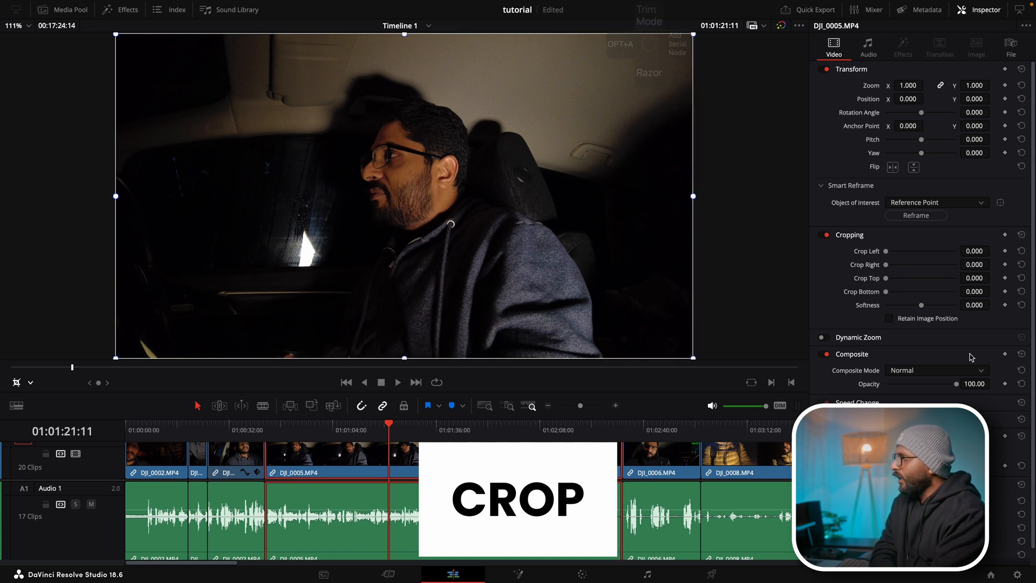
- Try cropping DJI_0005.MP4 with Crop Top at 552.400 and Softness at -100, and reset the Cropping settings
{"action": "mouse_move", "coordinate": [885, 254]}
{"action": "left_mouse_down"}
{"action": "mouse_move", "coordinate": [911, 253]}
{"action": "mouse_move", "coordinate": [859, 256]}
{"action": "mouse_move", "coordinate": [875, 269]}
{"action": "left_mouse_up"}
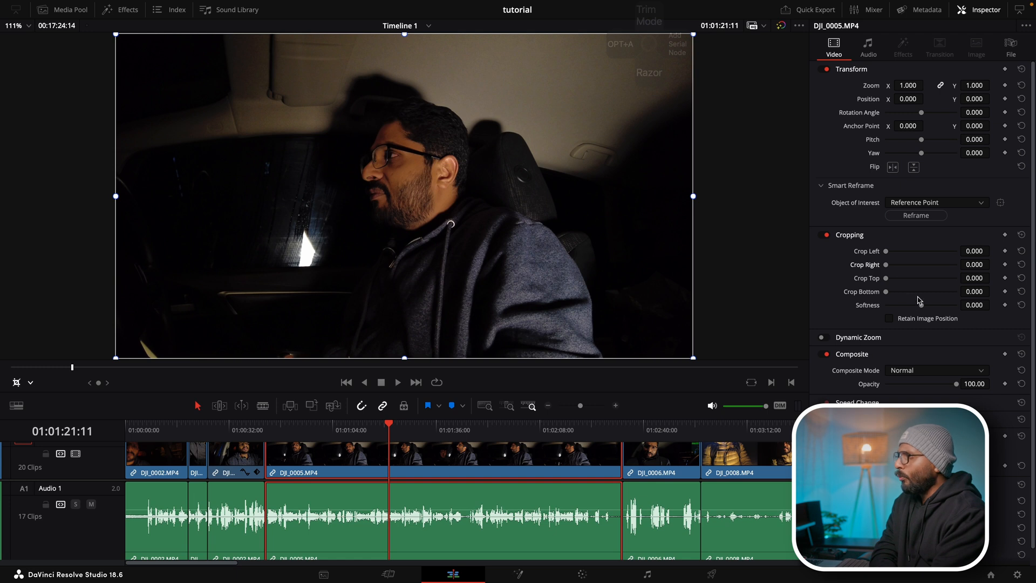
{"action": "left_click_drag", "start_coordinate": [926, 312], "coordinate": [919, 280]}
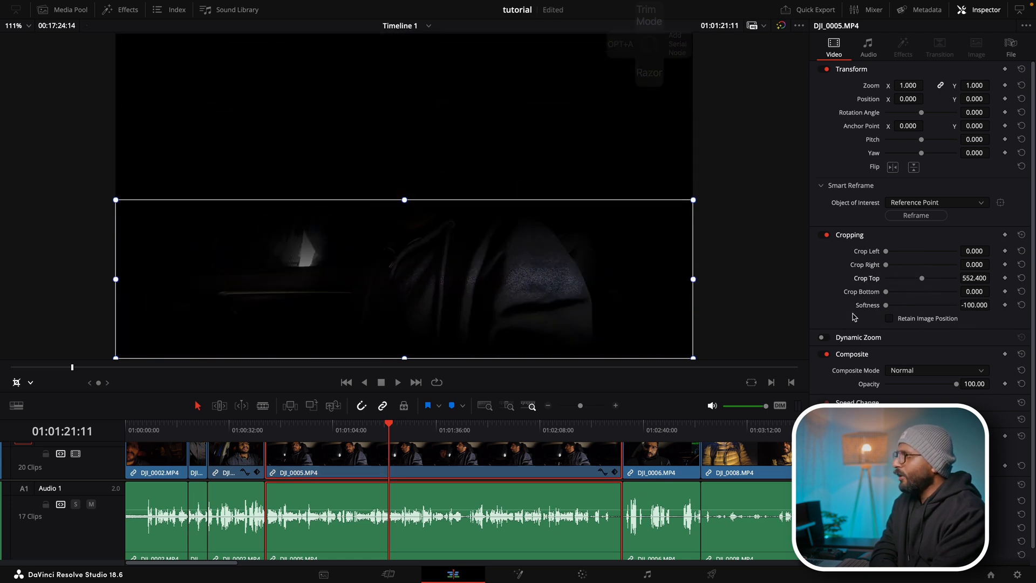
{"action": "double_click", "coordinate": [867, 280]}
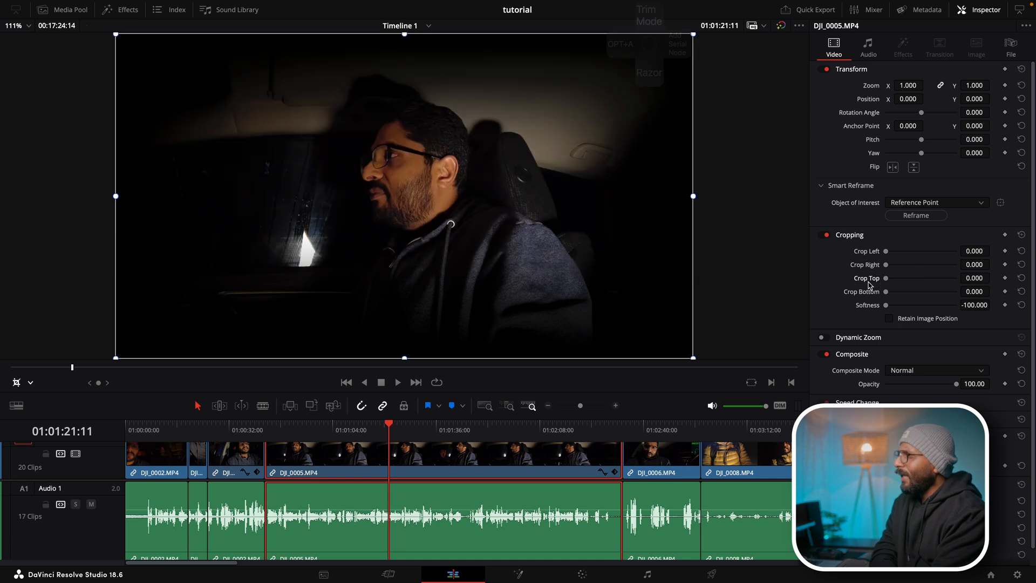
{"action": "left_click", "coordinate": [1021, 236]}
{"action": "left_click", "coordinate": [930, 319]}
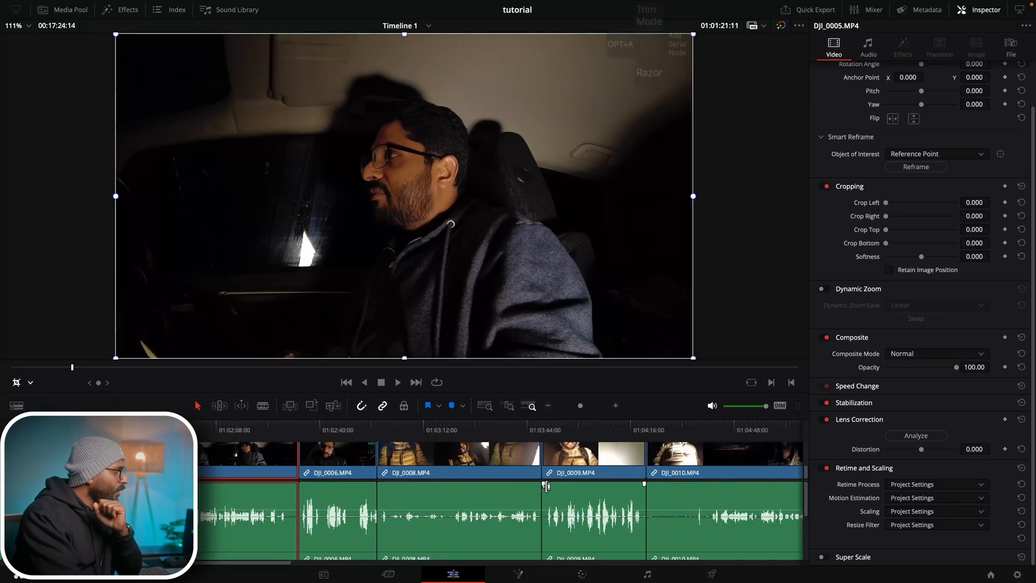
- Add 226A7355.MP4 and 226A7353.MP4 from the broll bin to the end of the video track
{"action": "scroll", "coordinate": [546, 486], "scroll_direction": "right", "scroll_amount": 5}
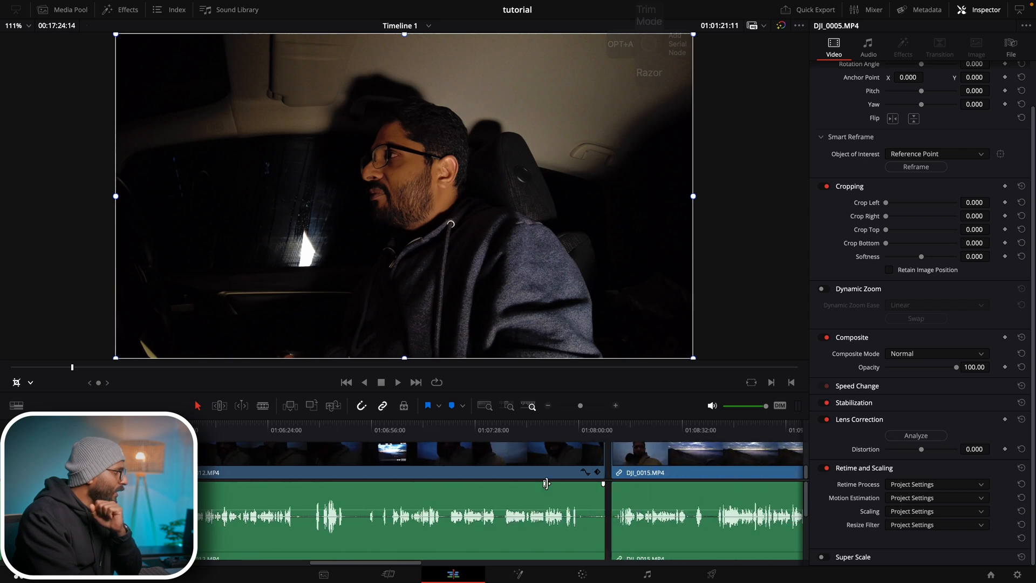
{"action": "scroll", "coordinate": [546, 487], "scroll_direction": "right", "scroll_amount": 10}
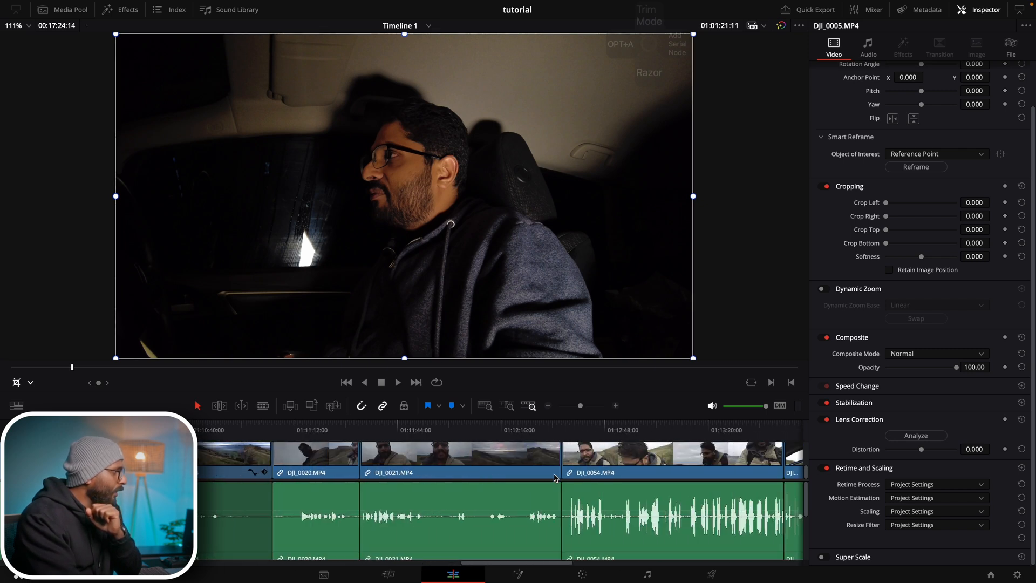
{"action": "scroll", "coordinate": [554, 477], "scroll_direction": "right", "scroll_amount": 2}
{"action": "scroll", "coordinate": [558, 462], "scroll_direction": "down", "scroll_amount": 6}
{"action": "scroll", "coordinate": [557, 463], "scroll_direction": "up", "scroll_amount": 2}
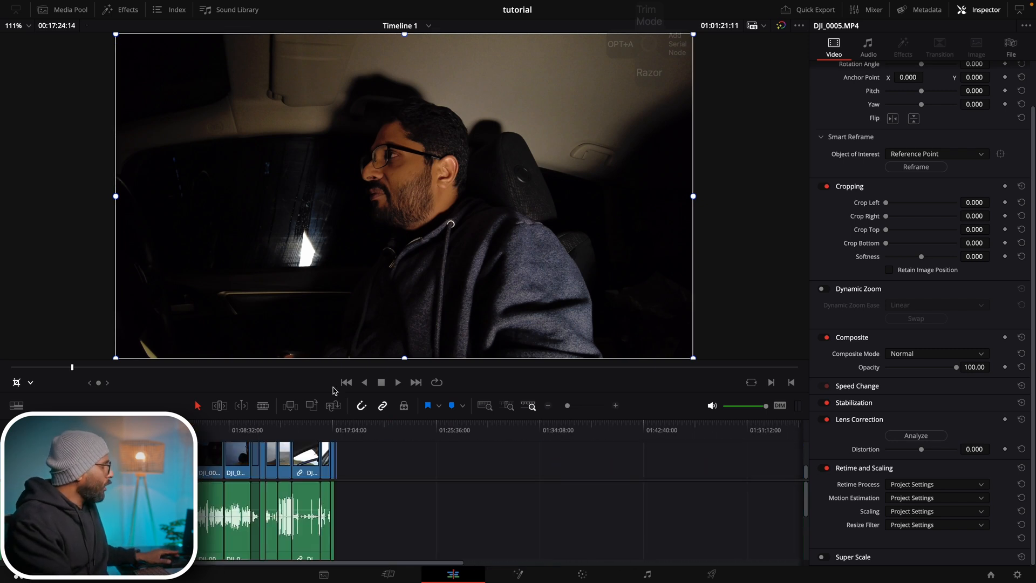
{"action": "left_click", "coordinate": [59, 10]}
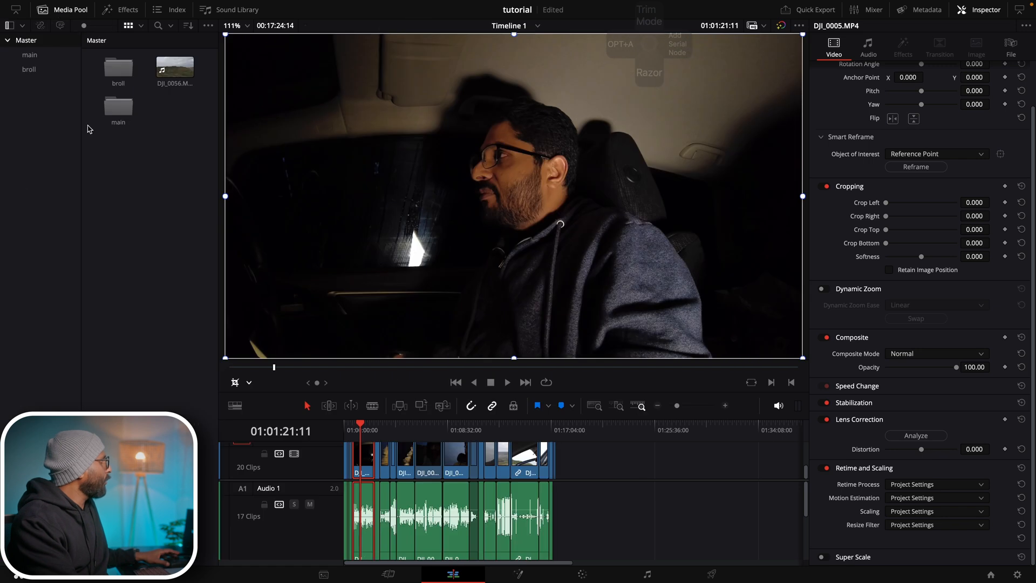
{"action": "double_click", "coordinate": [119, 68]}
{"action": "left_click_drag", "start_coordinate": [111, 142], "coordinate": [626, 469]}
{"action": "left_click_drag", "start_coordinate": [176, 125], "coordinate": [643, 486]}
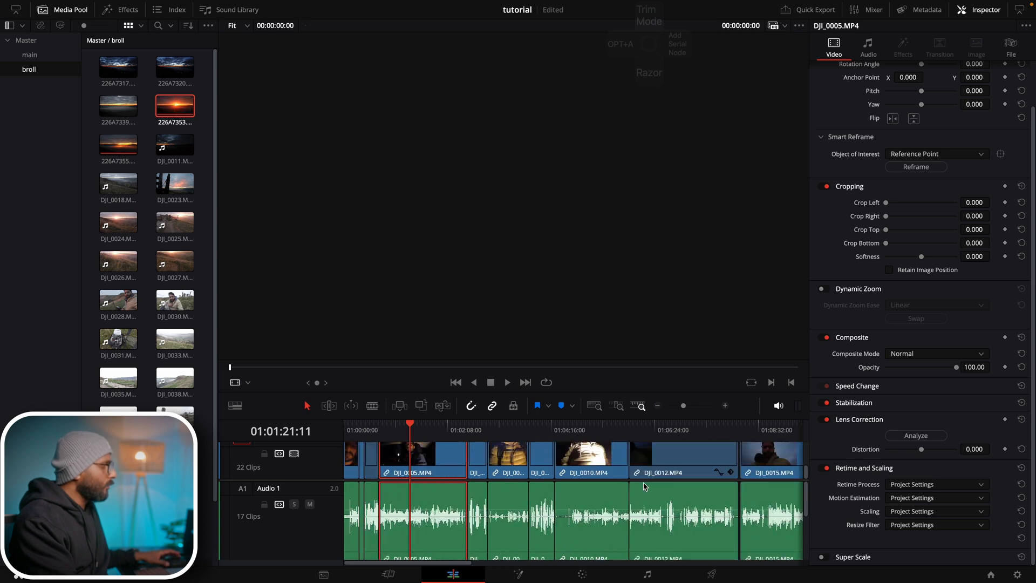
- Delete the gap between 226A7355.MP4 and 226A7353.MP4 at the end of the timeline
{"action": "key", "text": "super+minus"}
{"action": "key", "text": "super+minus"}
{"action": "left_click", "coordinate": [622, 434]}
{"action": "key", "text": "super+equal"}
{"action": "key", "text": "super+equal"}
{"action": "key", "text": "super+equal"}
{"action": "key", "text": "super+equal"}
{"action": "key", "text": "super+equal"}
{"action": "key", "text": "super+equal"}
{"action": "key", "text": "super+equal"}
{"action": "left_click", "coordinate": [613, 468]}
{"action": "left_click", "coordinate": [702, 474]}
{"action": "key", "text": "BackSpace"}
- Enlarge the timeline area and hide the Media Pool
{"action": "scroll", "coordinate": [647, 457], "scroll_direction": "right", "scroll_amount": 4}
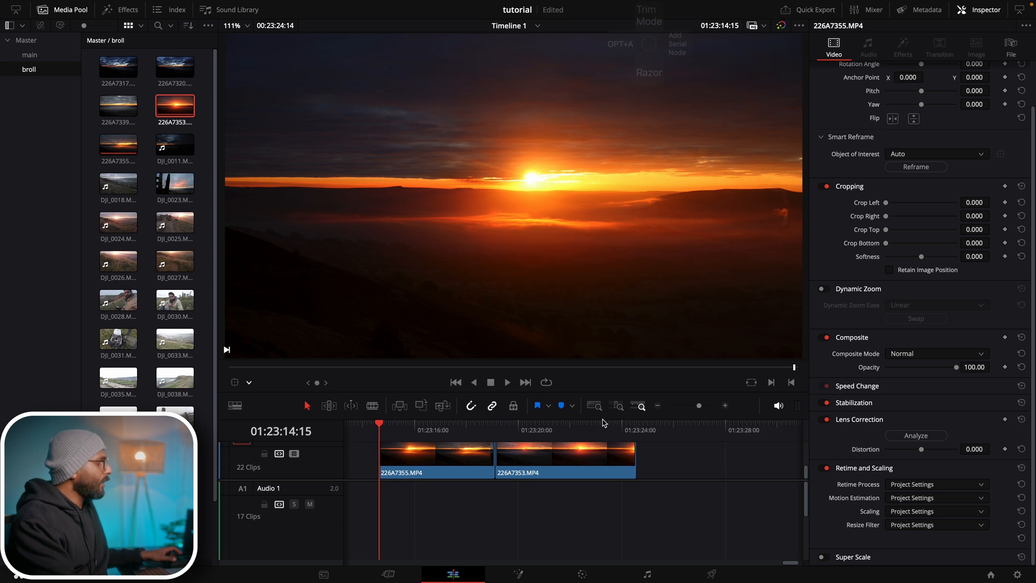
{"action": "left_click_drag", "start_coordinate": [595, 392], "coordinate": [600, 312]}
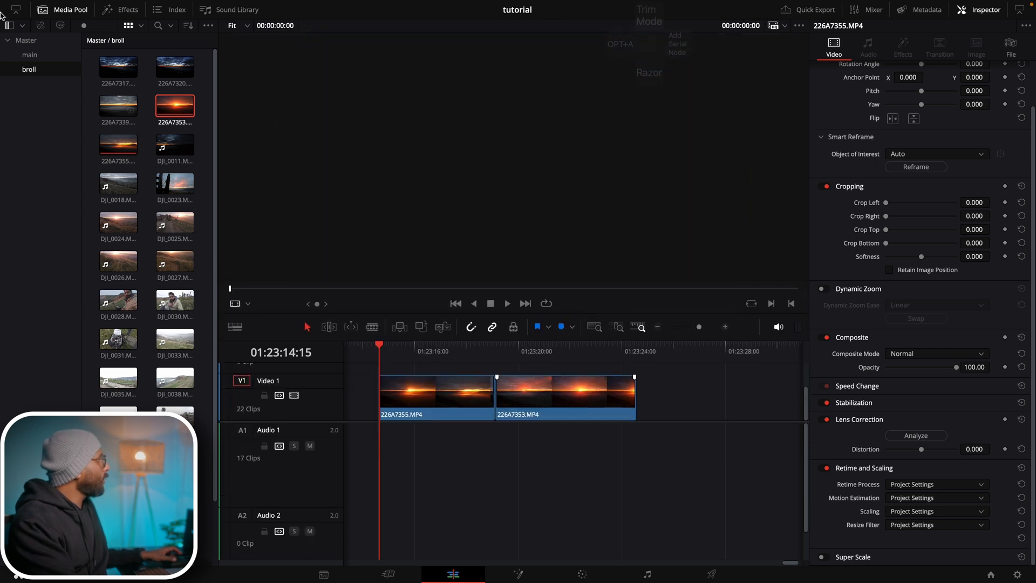
{"action": "left_click", "coordinate": [54, 12]}
{"action": "scroll", "coordinate": [211, 407], "scroll_direction": "left", "scroll_amount": 3}
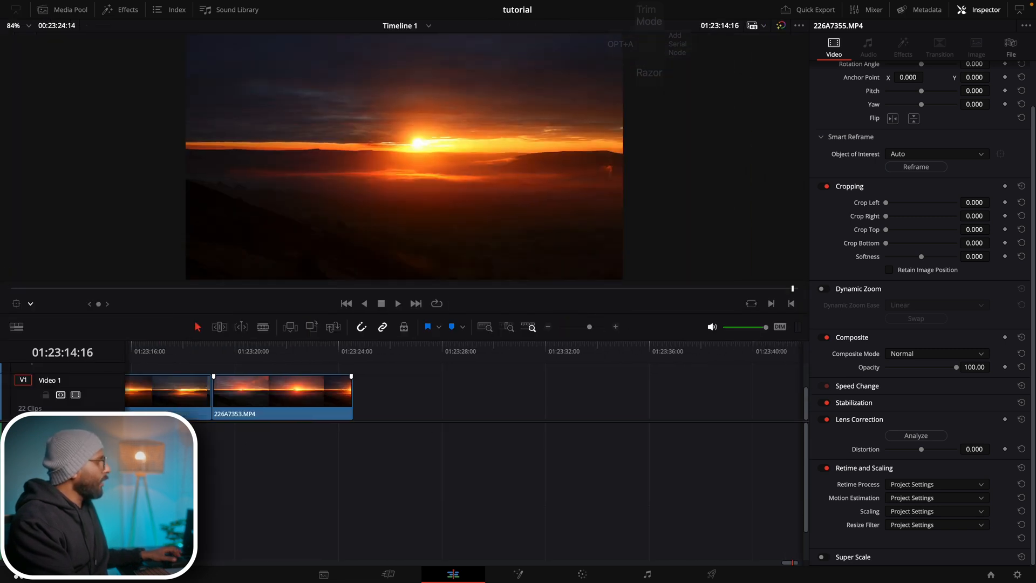
- Turn on Dynamic Zoom for 226A7355.MP4 and play the clip from its start
{"action": "left_click_drag", "start_coordinate": [226, 349], "coordinate": [292, 388]}
{"action": "left_click", "coordinate": [290, 406]}
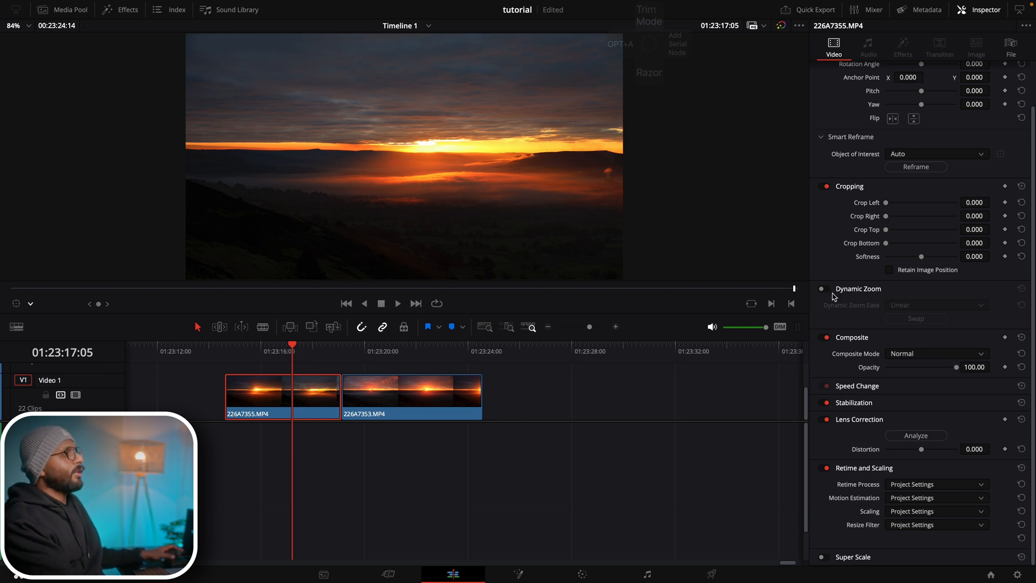
{"action": "left_click", "coordinate": [828, 290]}
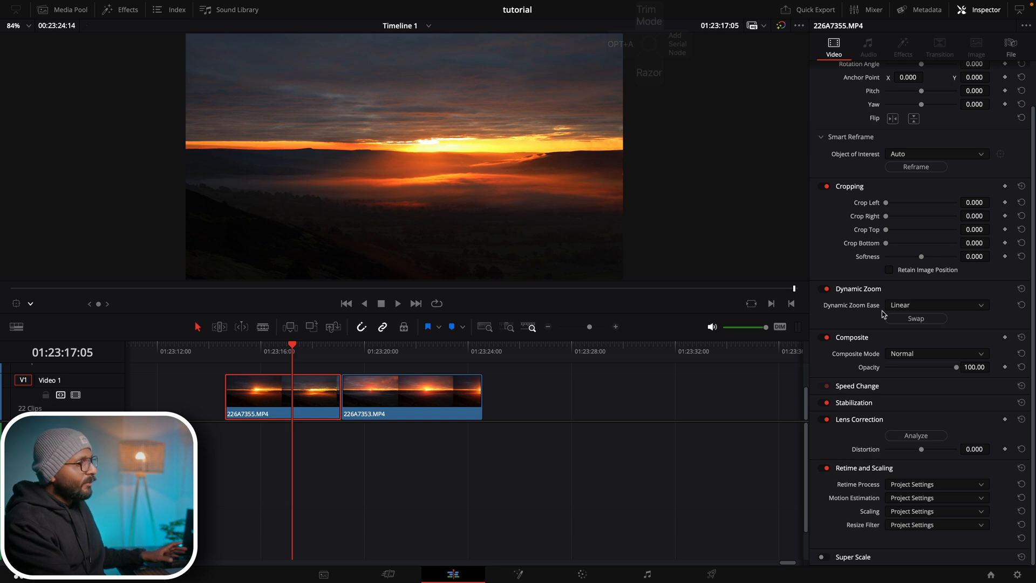
{"action": "left_click", "coordinate": [230, 355]}
{"action": "key", "text": "space"}
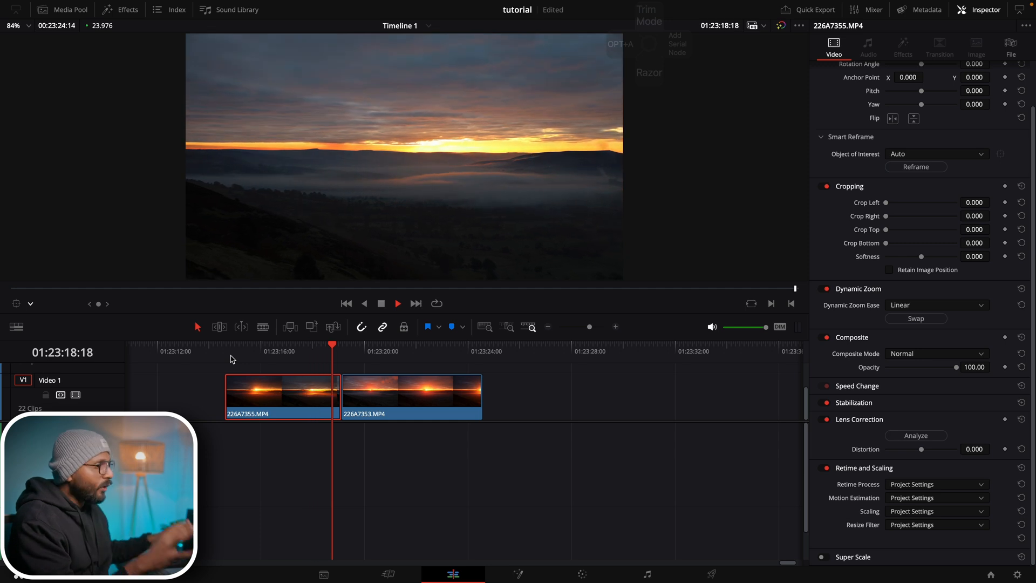
{"action": "key", "text": "space"}
- Swap the Dynamic Zoom direction of 226A7355.MP4 and play the clip from its start
{"action": "left_click", "coordinate": [241, 354]}
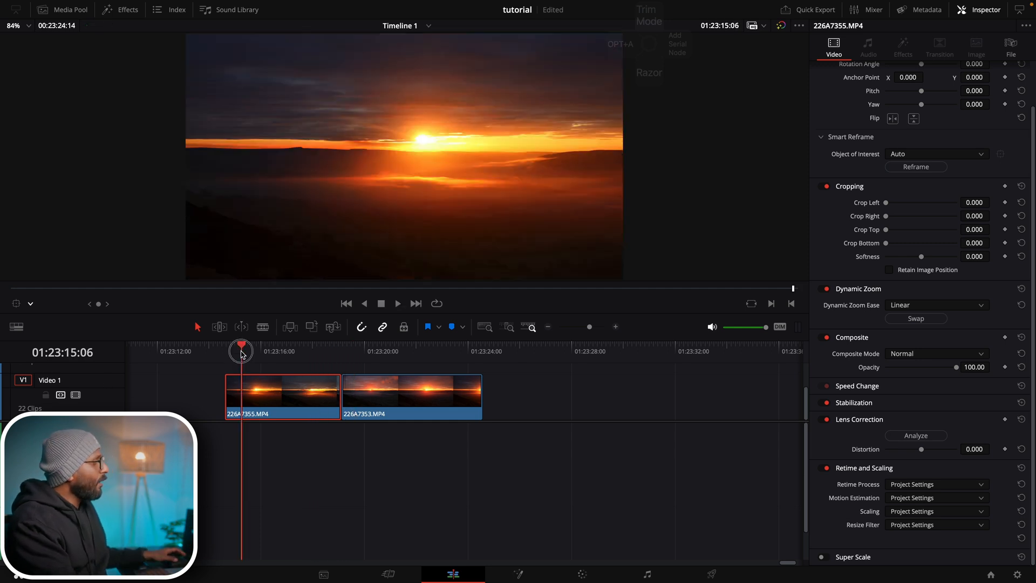
{"action": "left_click", "coordinate": [911, 319]}
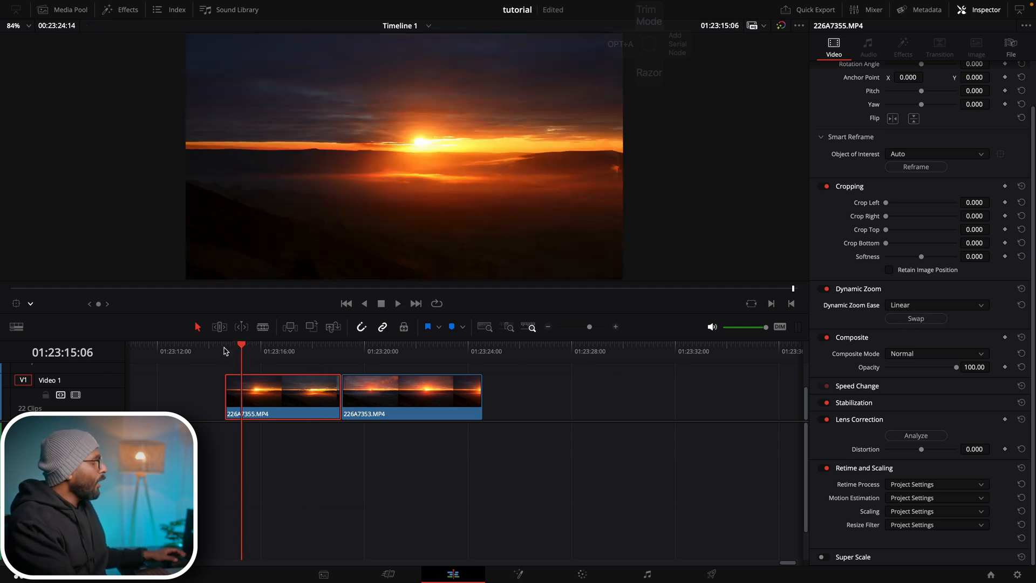
{"action": "left_click", "coordinate": [225, 348]}
{"action": "key", "text": "space"}
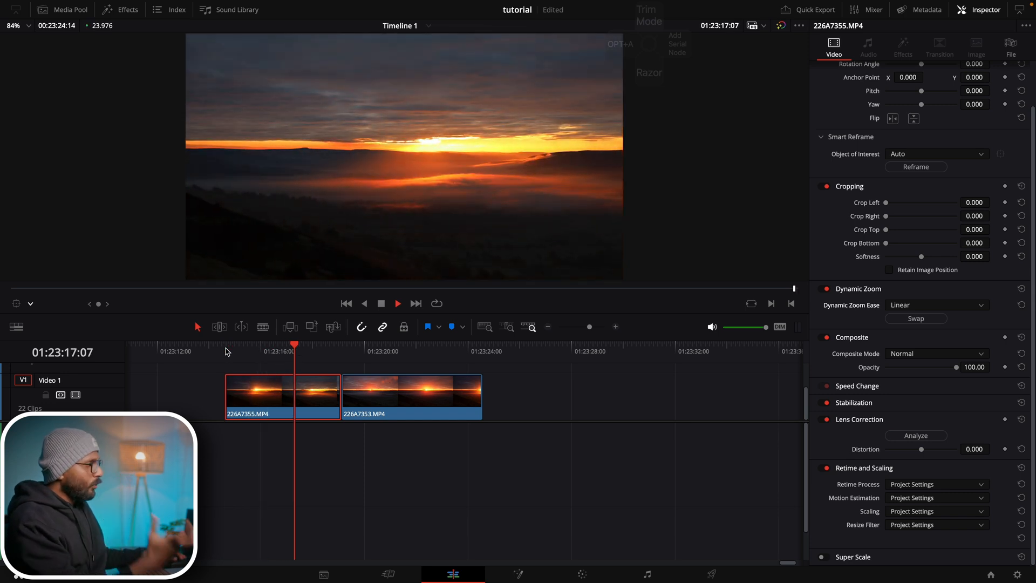
- Set the Dynamic Zoom Ease of 226A7355.MP4 to Ease In and play the clip from its start
{"action": "key", "text": "space"}
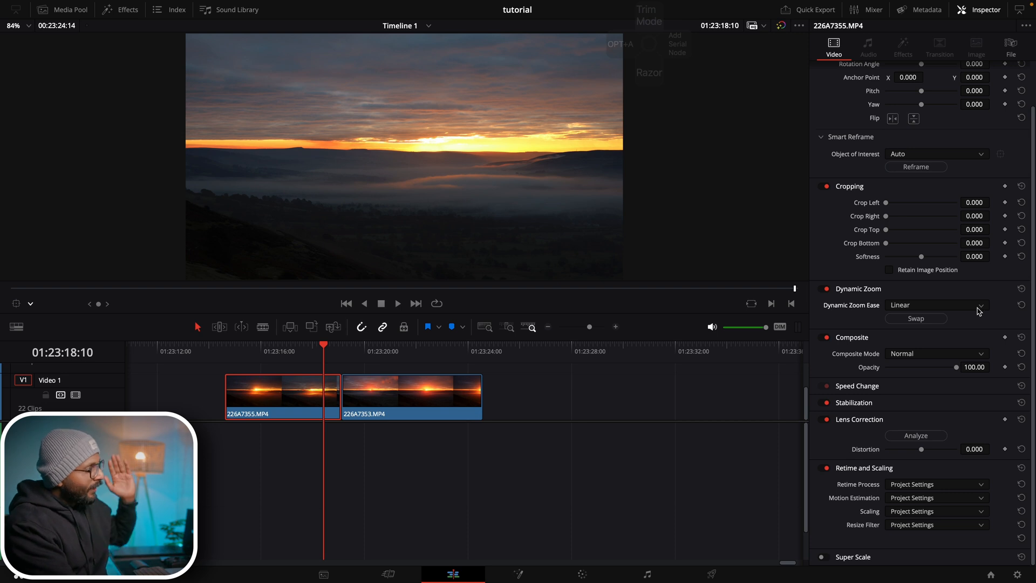
{"action": "left_click", "coordinate": [977, 306]}
{"action": "left_click", "coordinate": [934, 334]}
{"action": "left_click", "coordinate": [231, 348]}
{"action": "key", "text": "space"}
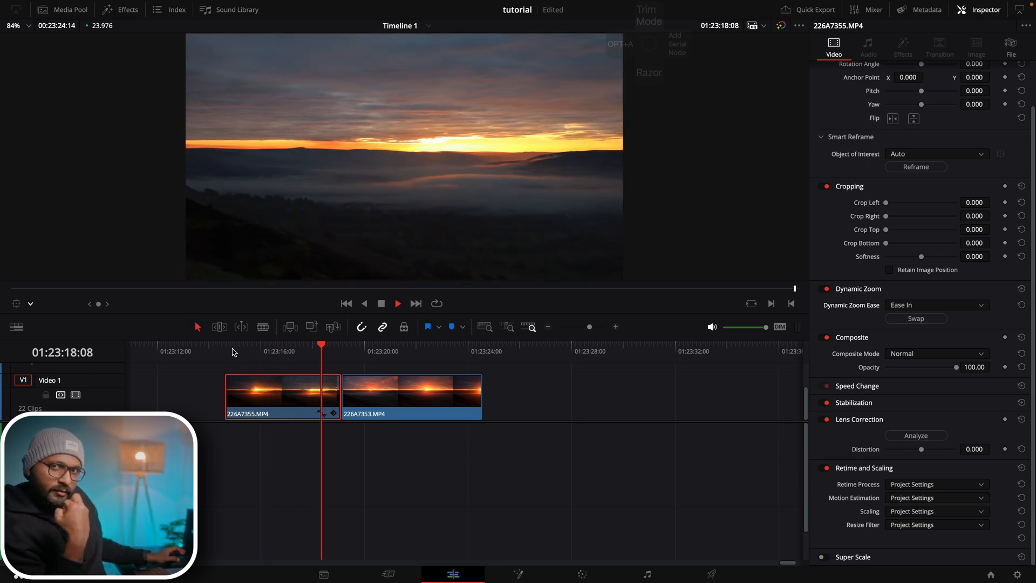
{"action": "key", "text": "space"}
{"action": "key", "text": "Left"}
{"action": "key", "text": "Left"}
{"action": "key", "text": "Left"}
{"action": "key", "text": "Left"}
{"action": "key", "text": "Left"}
{"action": "key", "text": "Left"}
{"action": "key", "text": "Left"}
{"action": "key", "text": "Left"}
{"action": "key", "text": "Left"}
{"action": "key", "text": "Left"}
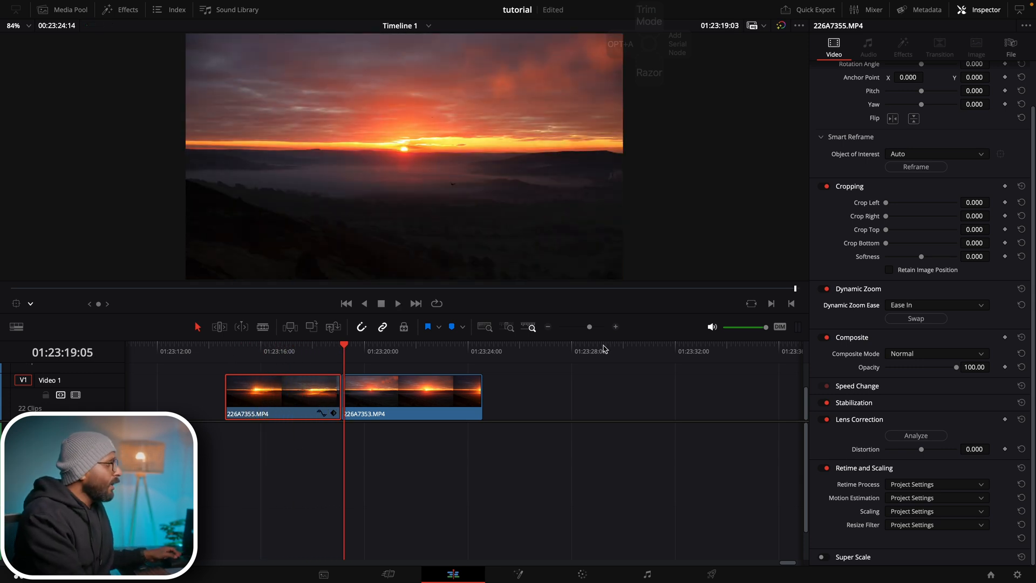
- Set the Dynamic Zoom Ease of 226A7355.MP4 to Ease Out and play the clip from its start
{"action": "left_click", "coordinate": [910, 305]}
{"action": "left_click", "coordinate": [912, 343]}
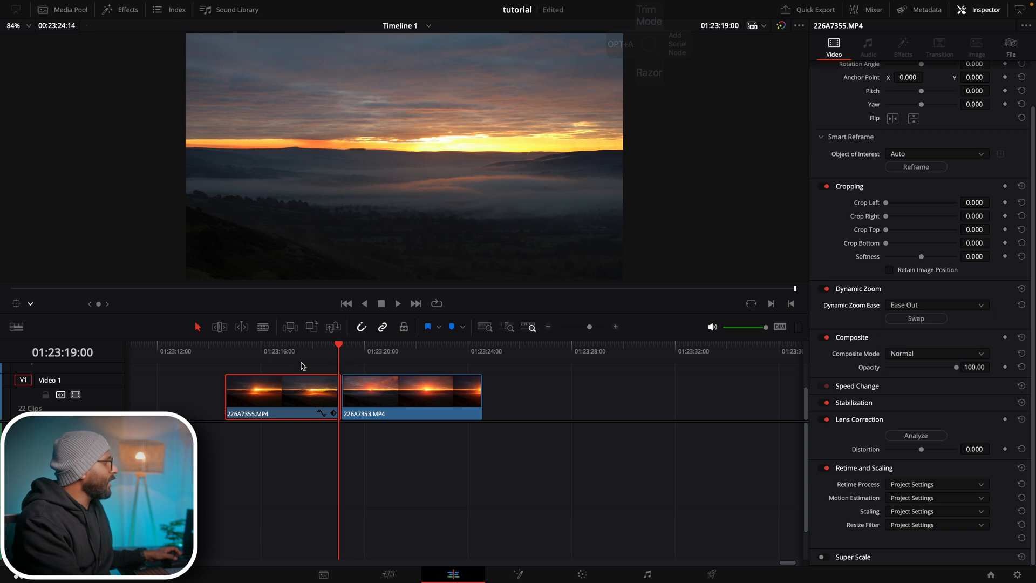
{"action": "left_click", "coordinate": [234, 360]}
{"action": "key", "text": "space"}
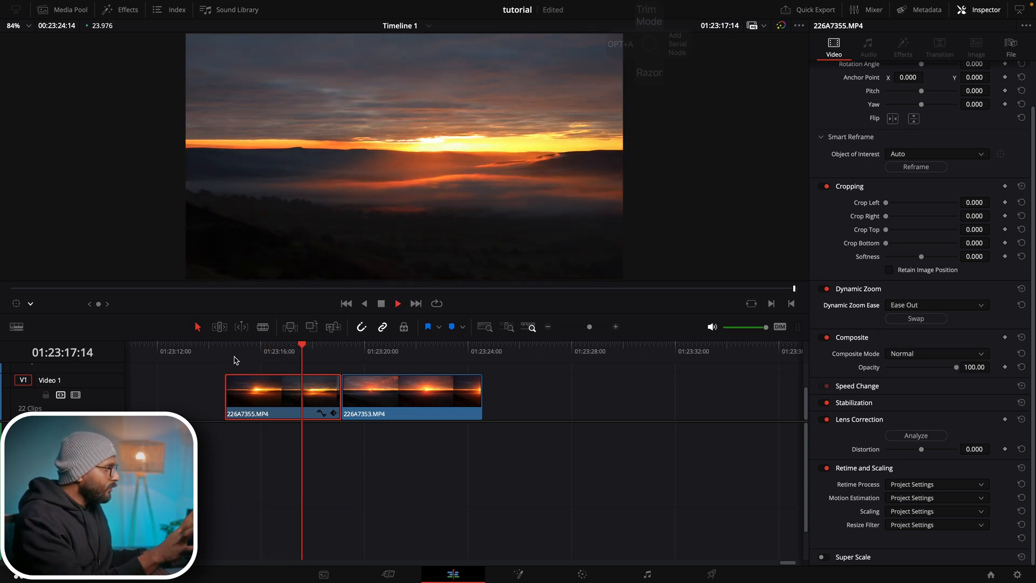
{"action": "key", "text": "space"}
- Set the Dynamic Zoom Ease of 226A7355.MP4 to Ease In and Out and play the clip from its start
{"action": "left_click", "coordinate": [941, 306]}
{"action": "left_click", "coordinate": [929, 355]}
{"action": "left_click", "coordinate": [227, 350]}
{"action": "key", "text": "space"}
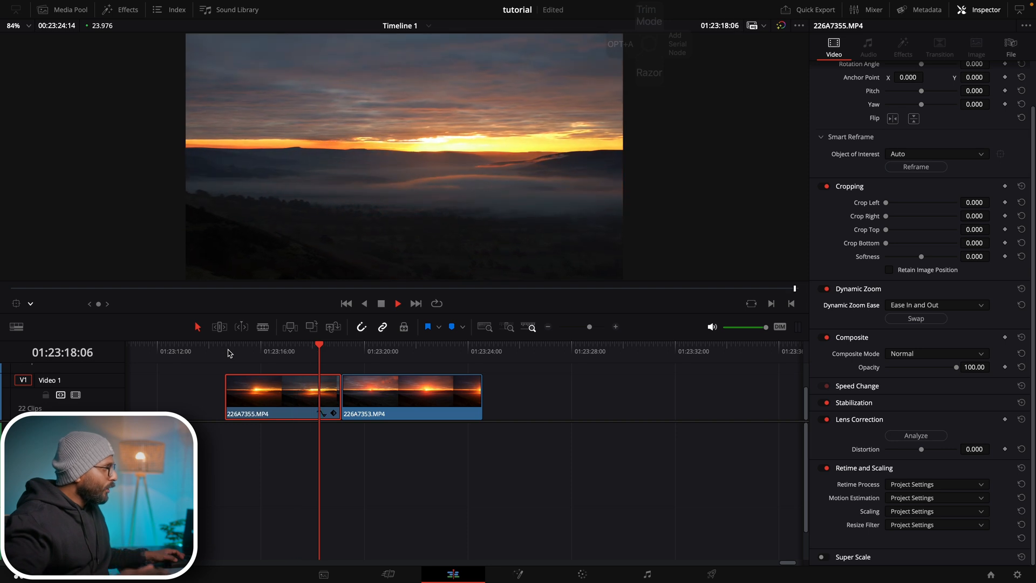
{"action": "key", "text": "space"}
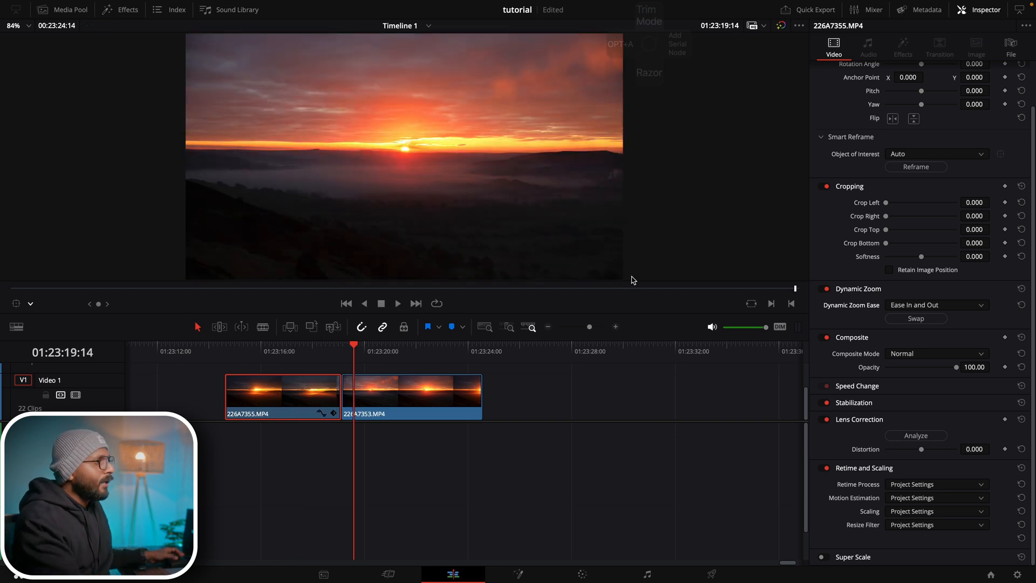
- Reset the Dynamic Zoom of 226A7355.MP4 and show the Dynamic Zoom frames over the picture in the viewer
{"action": "left_click", "coordinate": [1021, 288]}
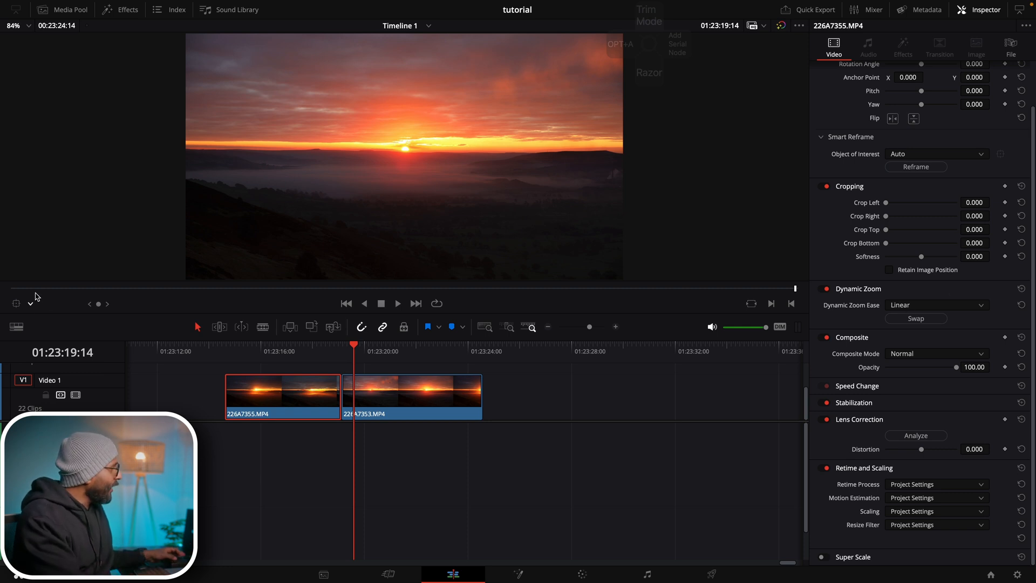
{"action": "left_click", "coordinate": [32, 306]}
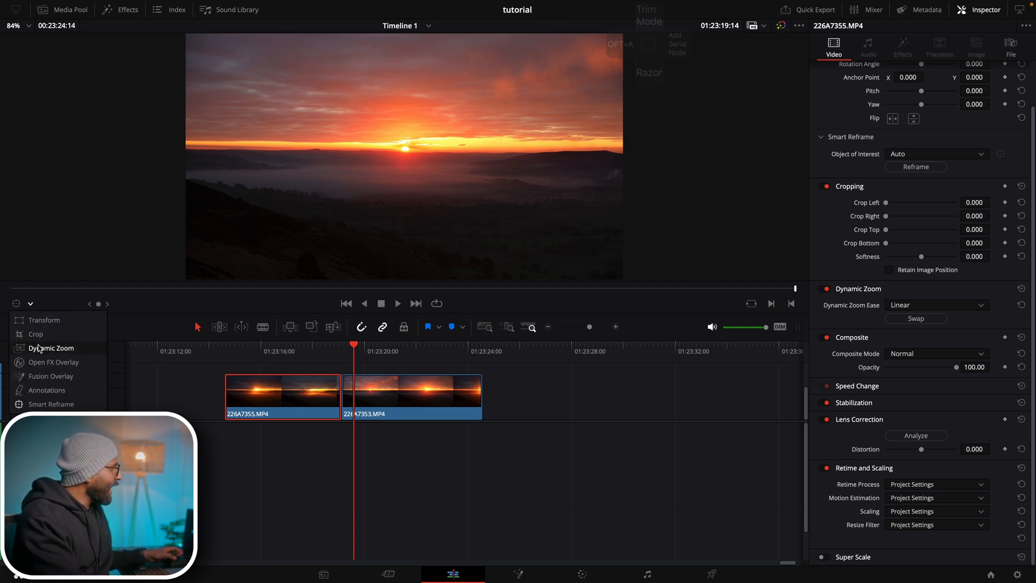
{"action": "left_click", "coordinate": [37, 347]}
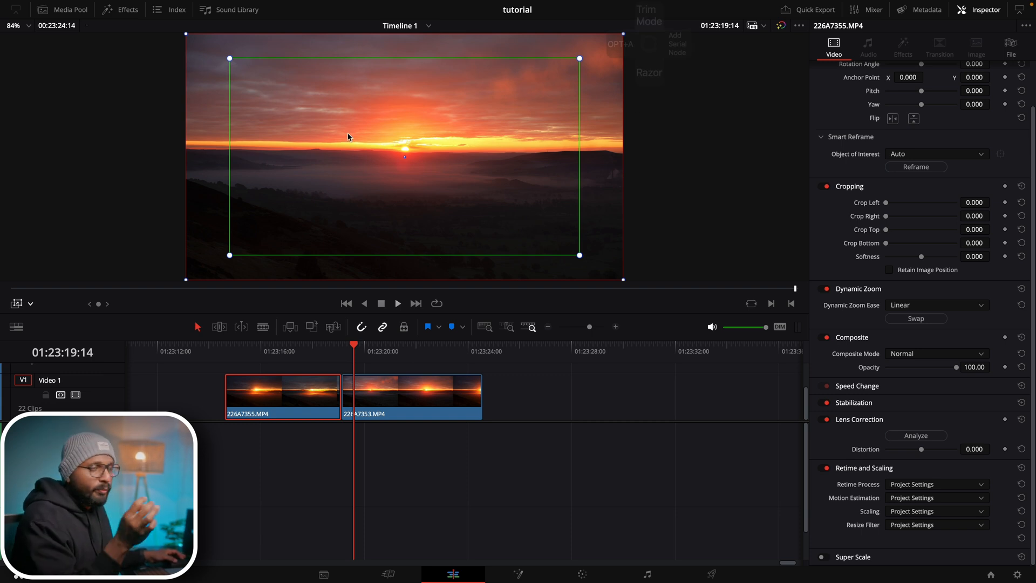
{"action": "key", "text": "shift+Right"}
{"action": "key", "text": "j"}
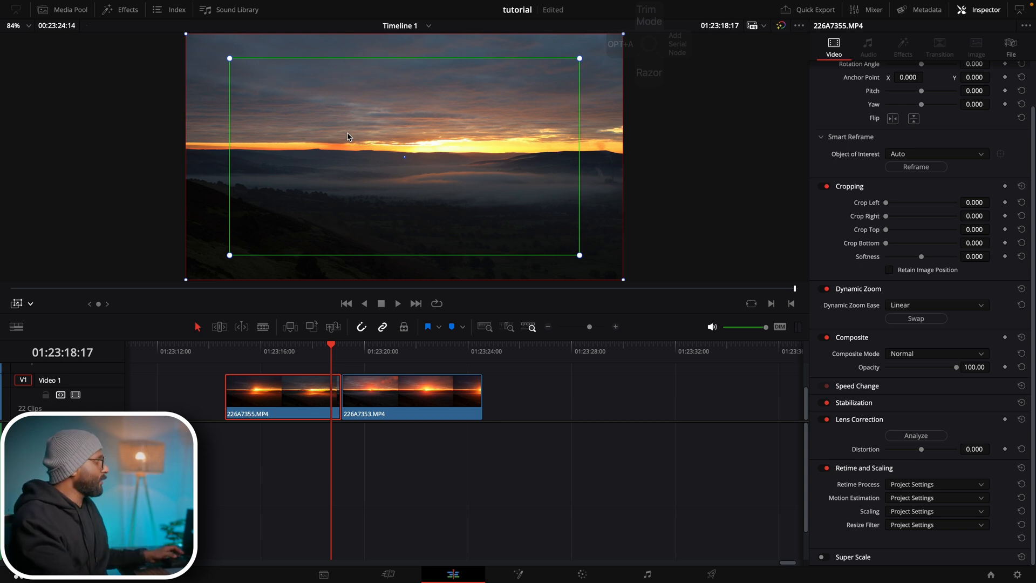
- Shrink the green Dynamic Zoom frame to about half the picture width and play 226A7355.MP4 from its start
{"action": "left_click_drag", "start_coordinate": [229, 255], "coordinate": [290, 225]}
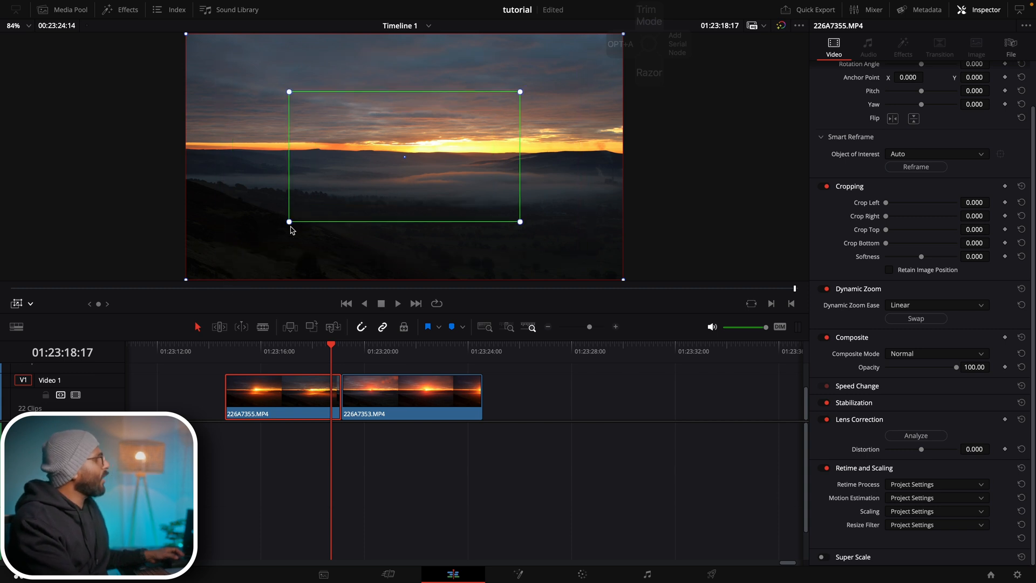
{"action": "left_click", "coordinate": [226, 350]}
{"action": "key", "text": "space"}
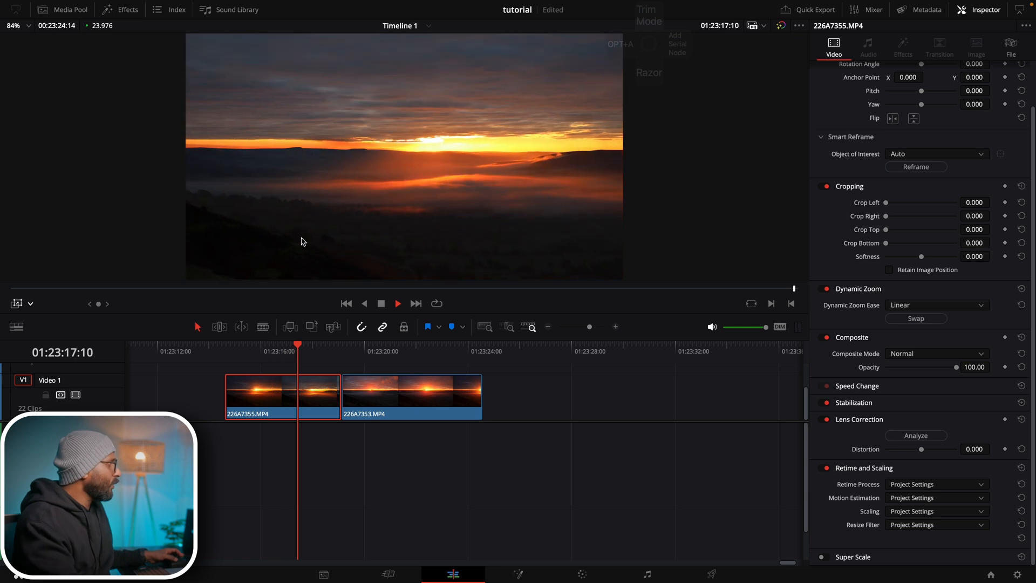
{"action": "key", "text": "space"}
- Shrink the red Dynamic Zoom frame to about three quarters of the picture width and play 226A7355.MP4 from near its start
{"action": "left_click_drag", "start_coordinate": [186, 283], "coordinate": [228, 237]}
{"action": "left_click", "coordinate": [232, 353]}
{"action": "key", "text": "space"}
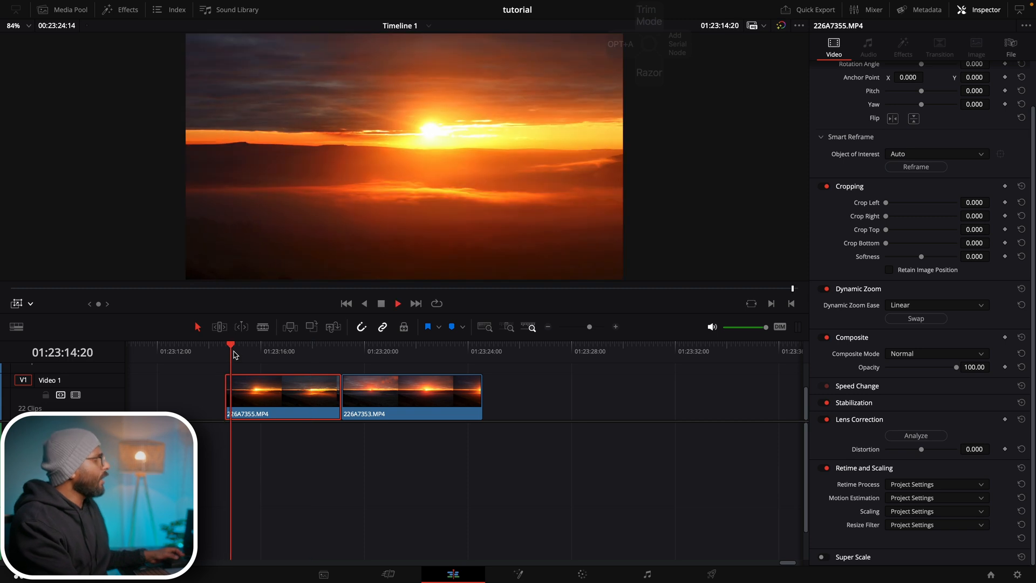
{"action": "key", "text": "space"}
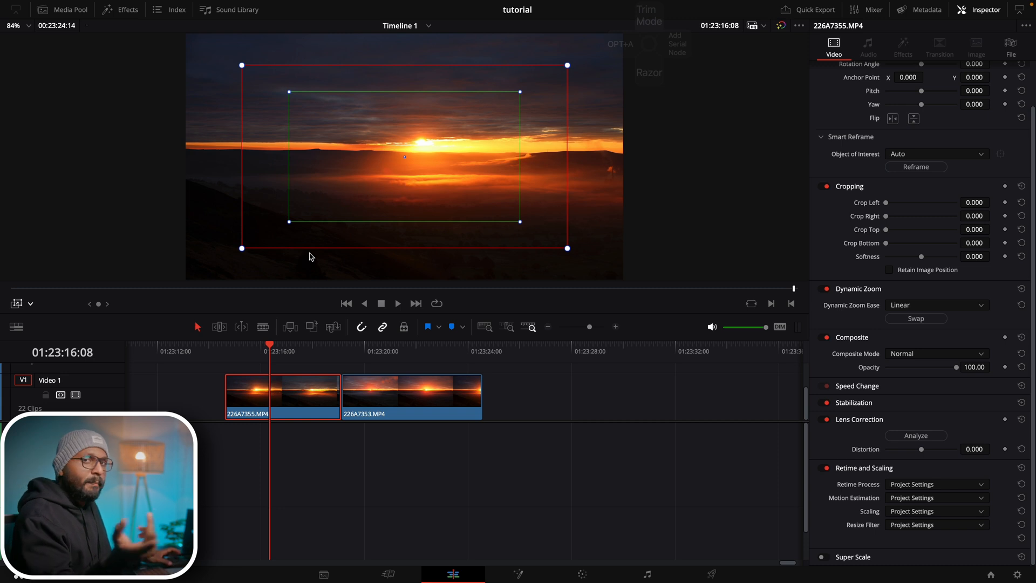
- Undo the resizing of both Dynamic Zoom frames and collapse the Cropping settings
{"action": "key", "text": "super+z"}
{"action": "key", "text": "super+z"}
{"action": "left_click", "coordinate": [1022, 189]}
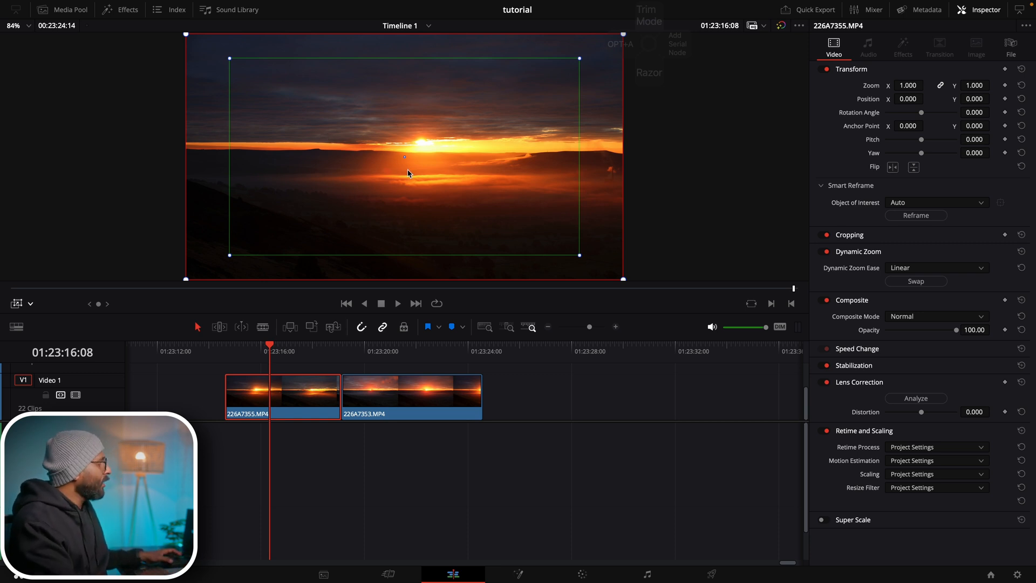
{"action": "left_click_drag", "start_coordinate": [404, 171], "coordinate": [372, 173]}
{"action": "key", "text": "super+z"}
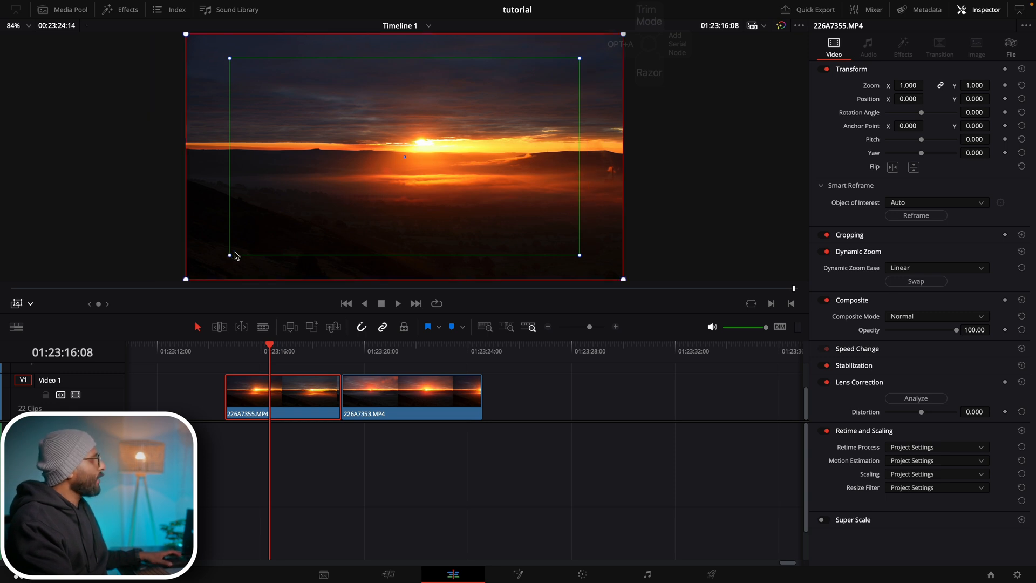
- Move the green Dynamic Zoom frame to the picture's left edge and the red one, shrunk to about 80% width, to the right edge
{"action": "scroll", "coordinate": [448, 154], "scroll_direction": "up", "scroll_amount": 1}
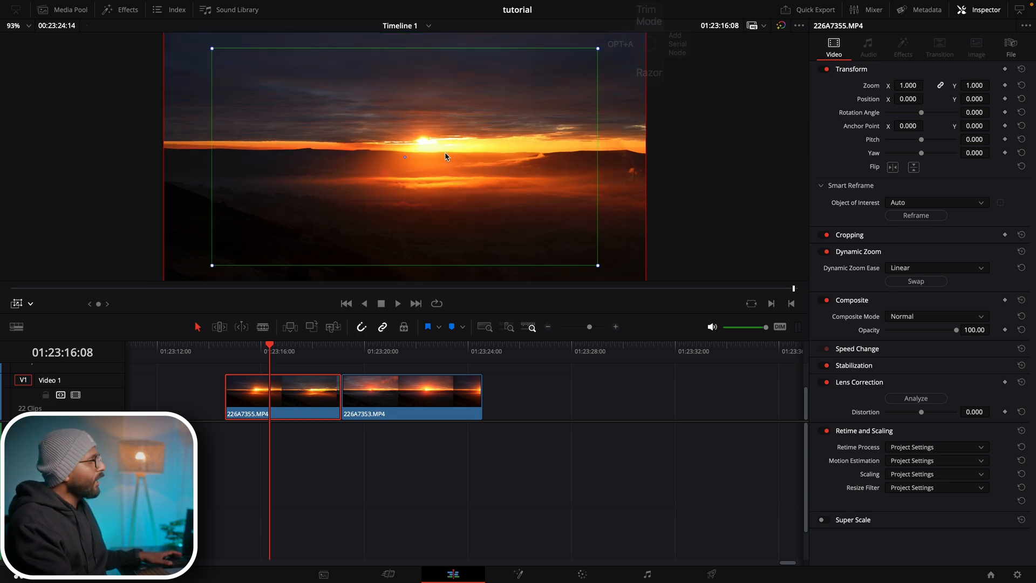
{"action": "scroll", "coordinate": [448, 154], "scroll_direction": "down", "scroll_amount": 2}
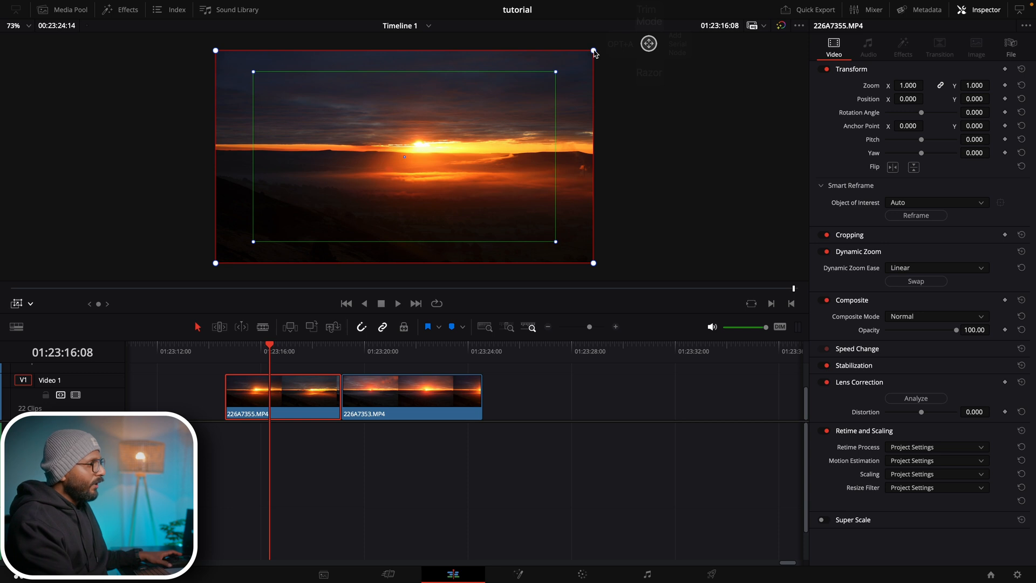
{"action": "left_click", "coordinate": [556, 74]}
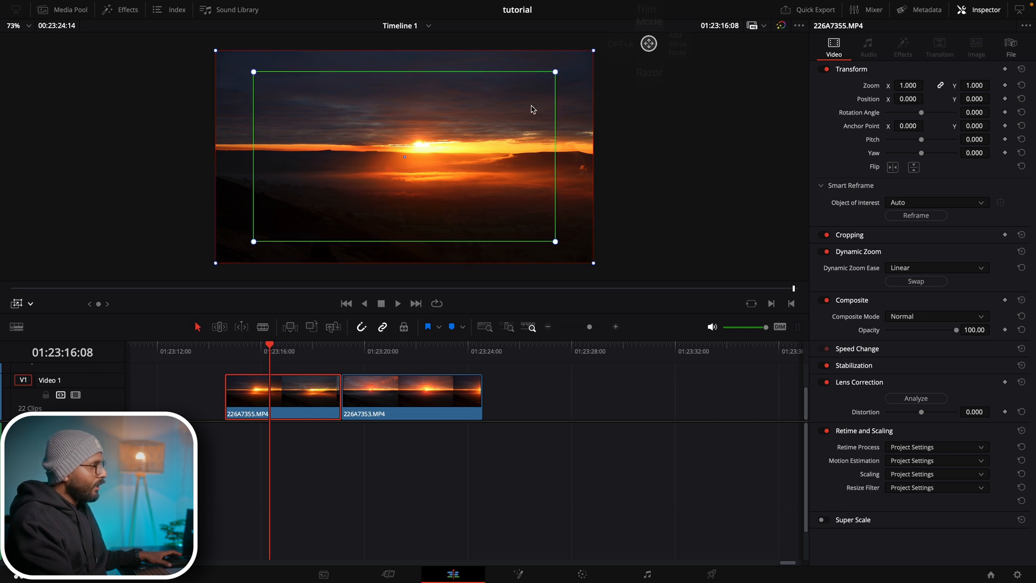
{"action": "left_click_drag", "start_coordinate": [507, 187], "coordinate": [467, 185]}
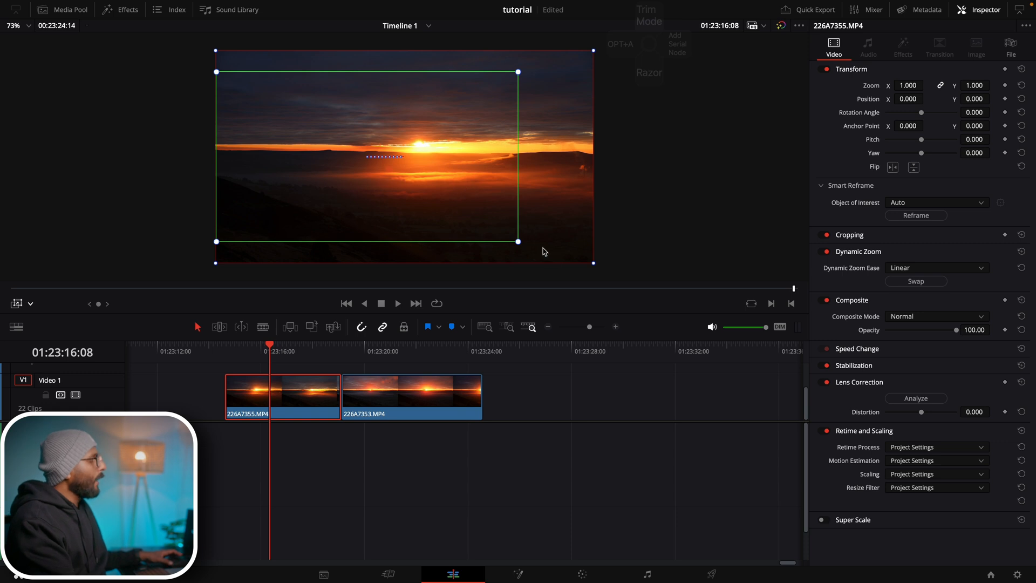
{"action": "left_click_drag", "start_coordinate": [216, 263], "coordinate": [249, 244]}
{"action": "left_click_drag", "start_coordinate": [283, 212], "coordinate": [314, 208]}
- Play 226A7355.MP4 from its start to preview the Dynamic Zoom pan between the two frames
{"action": "left_click", "coordinate": [222, 348]}
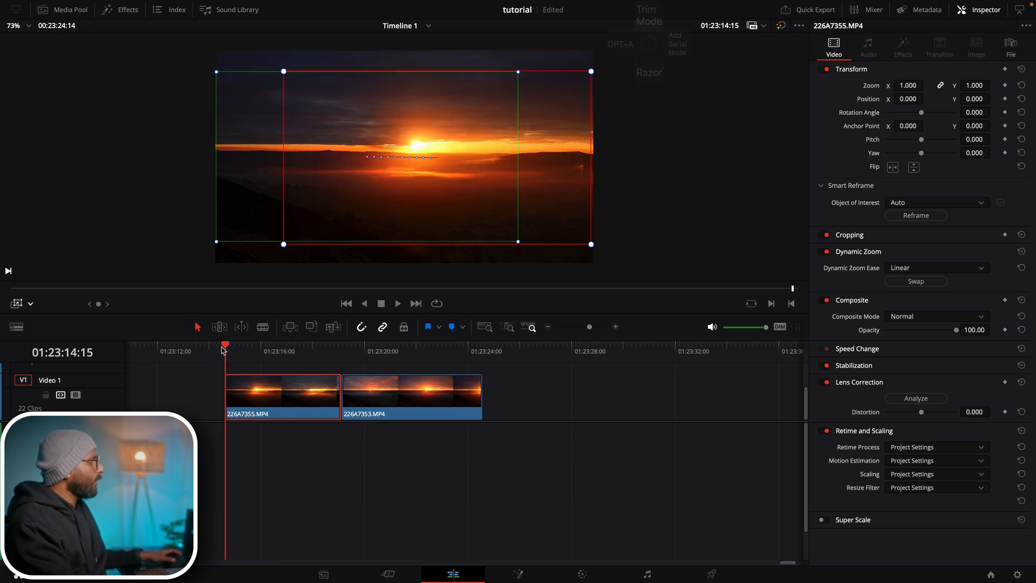
{"action": "key", "text": "space"}
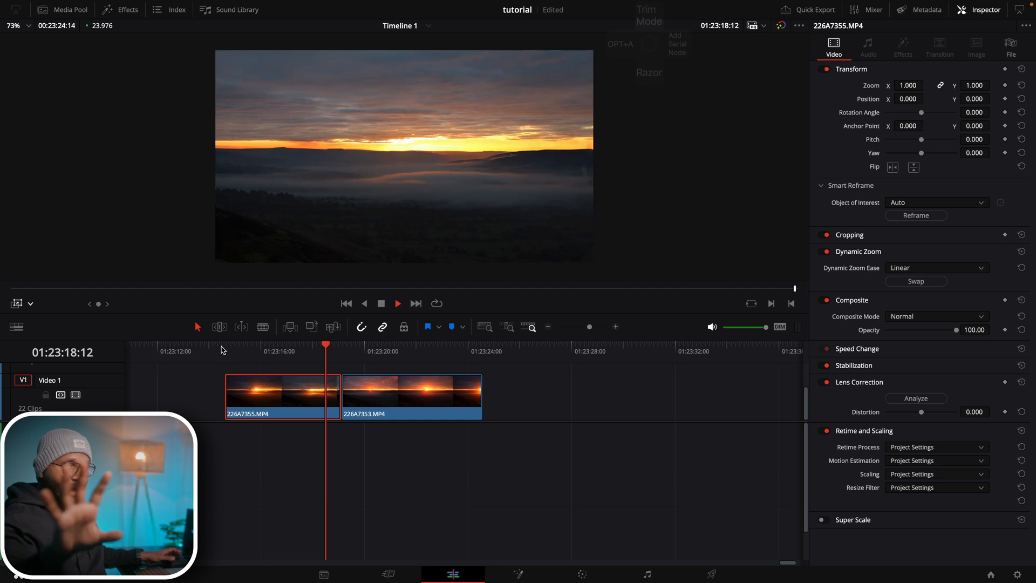
{"action": "key", "text": "space"}
{"action": "key", "text": "Left"}
{"action": "key", "text": "Left"}
{"action": "key", "text": "Left"}
{"action": "key", "text": "Left"}
{"action": "key", "text": "Left"}
{"action": "key", "text": "Left"}
{"action": "key", "text": "Left"}
{"action": "key", "text": "Left"}
{"action": "key", "text": "Left"}
{"action": "key", "text": "Left"}
{"action": "key", "text": "Left"}
{"action": "key", "text": "Left"}
{"action": "key", "text": "Left"}
{"action": "key", "text": "Left"}
{"action": "key", "text": "Left"}
{"action": "key", "text": "Left"}
{"action": "key", "text": "Left"}
{"action": "key", "text": "Left"}
{"action": "key", "text": "Left"}
{"action": "key", "text": "Left"}
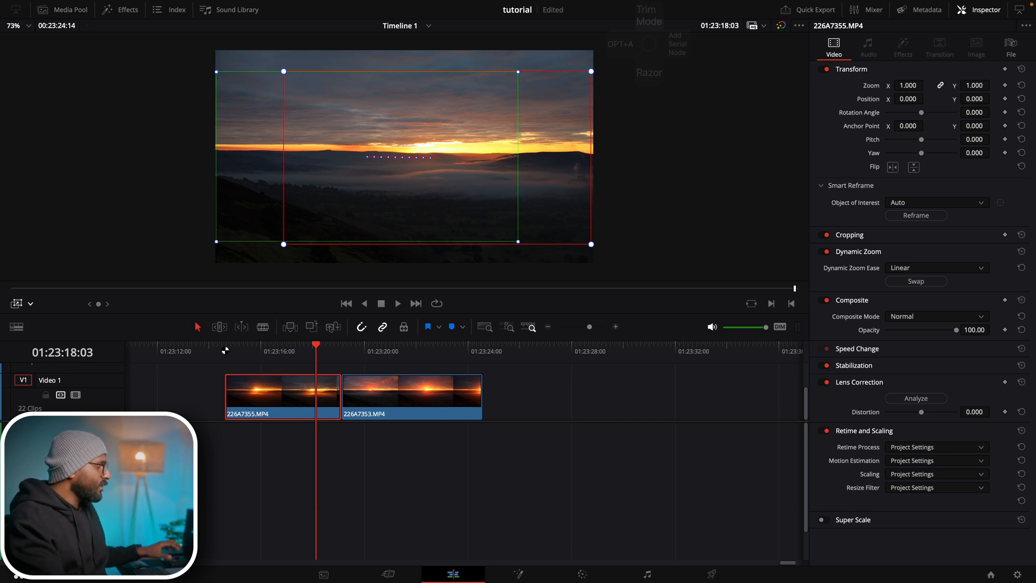
{"action": "left_click", "coordinate": [225, 345]}
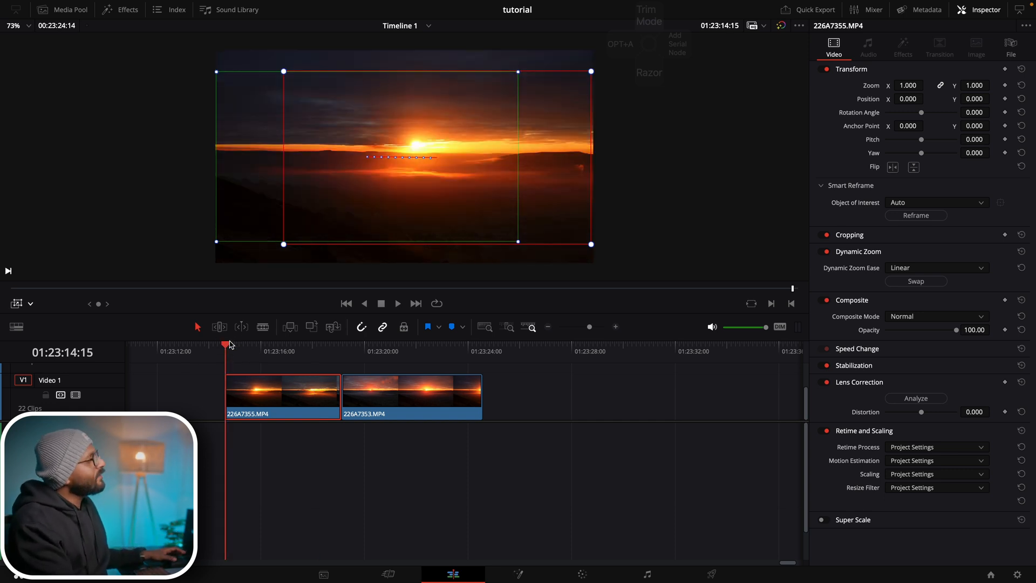
{"action": "key", "text": "space"}
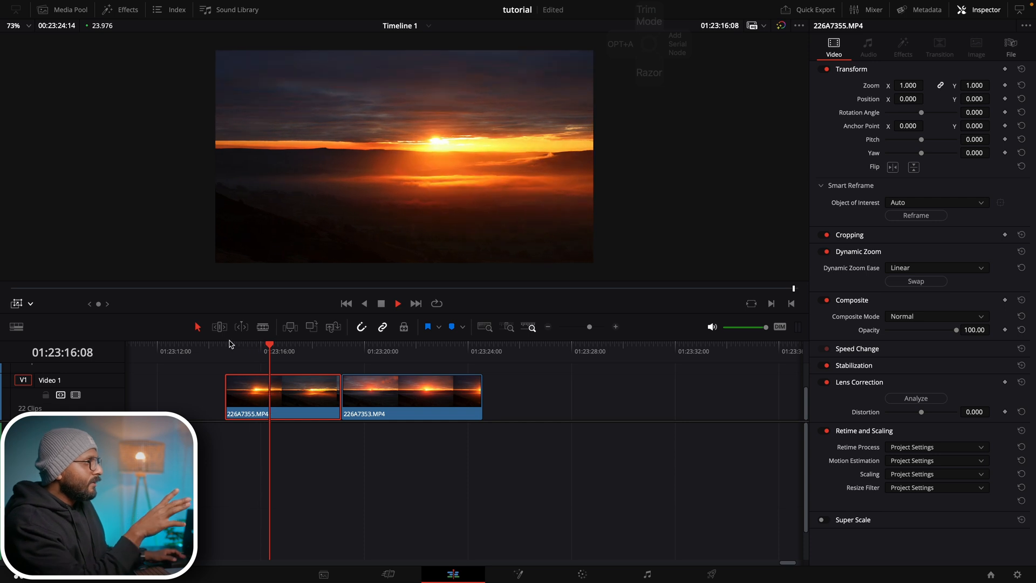
{"action": "key", "text": "space"}
- Enlarge the red Dynamic Zoom frame past the picture's right edge and replay the clip, checking its final part
{"action": "left_click_drag", "start_coordinate": [284, 247], "coordinate": [241, 264]}
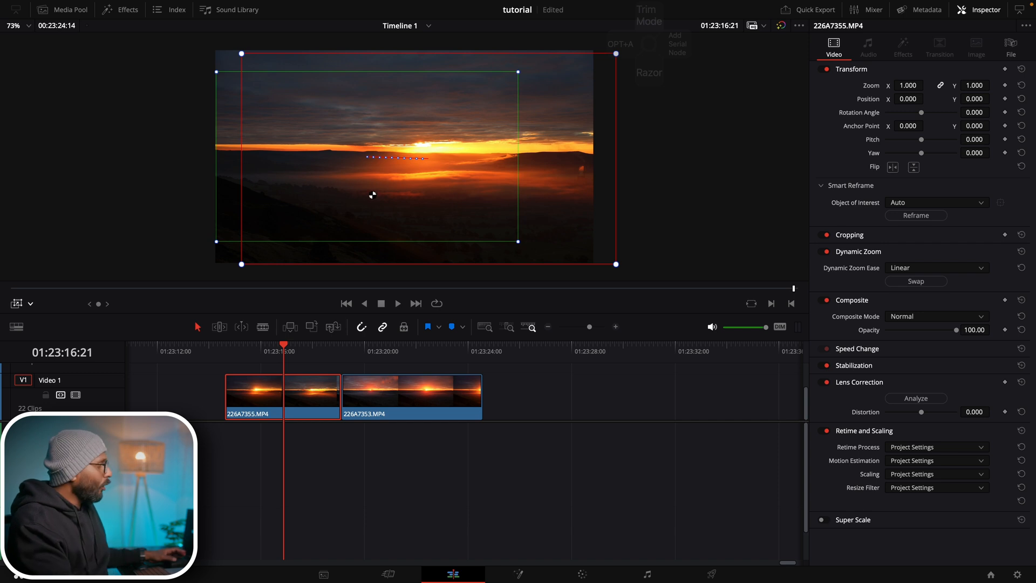
{"action": "left_click", "coordinate": [226, 348]}
{"action": "key", "text": "space"}
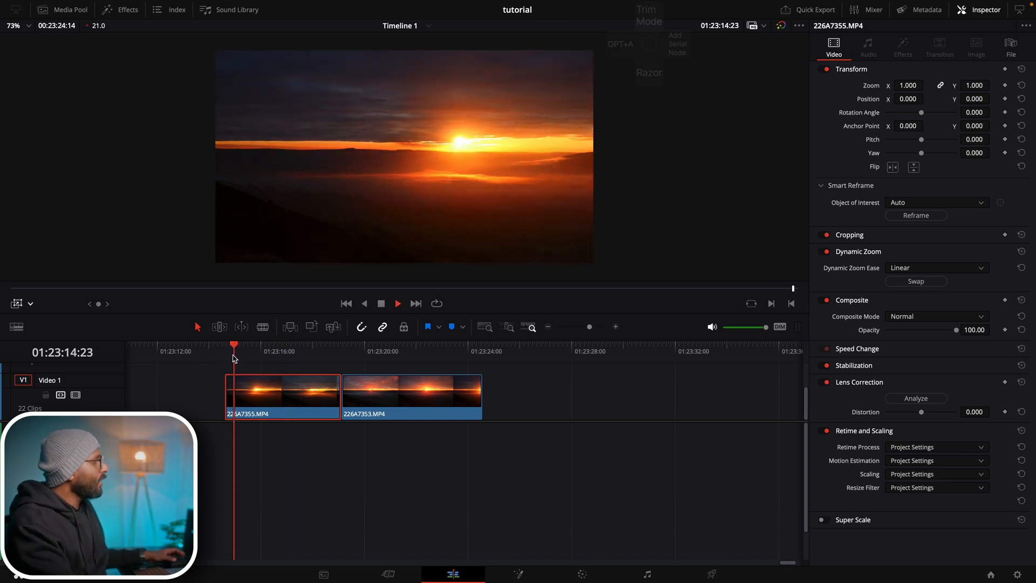
{"action": "mouse_move", "coordinate": [327, 353]}
{"action": "left_mouse_down"}
{"action": "mouse_move", "coordinate": [347, 354]}
{"action": "mouse_move", "coordinate": [319, 353]}
{"action": "left_mouse_up"}
{"action": "key", "text": "space"}
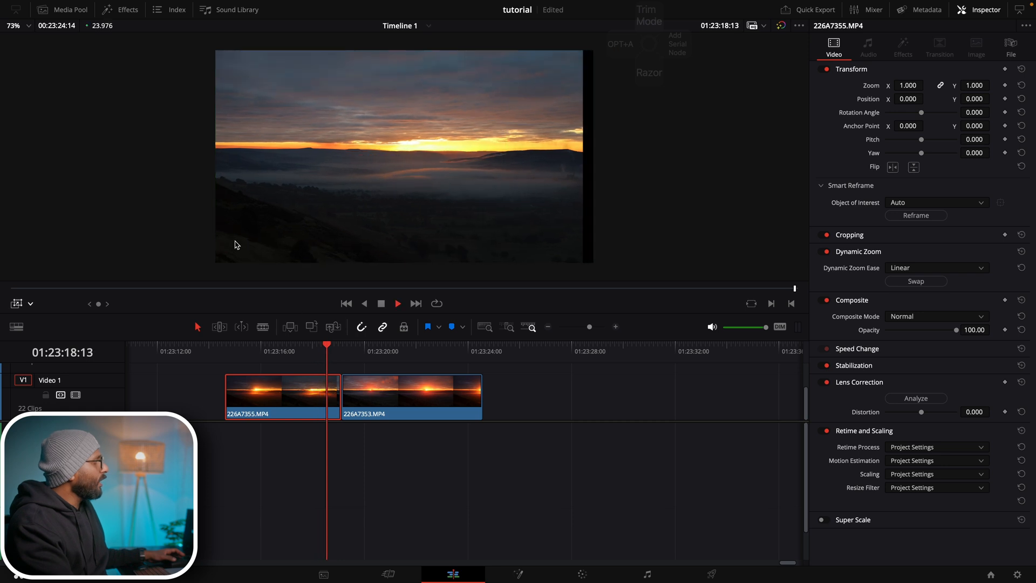
{"action": "left_click", "coordinate": [317, 352]}
{"action": "key", "text": "space"}
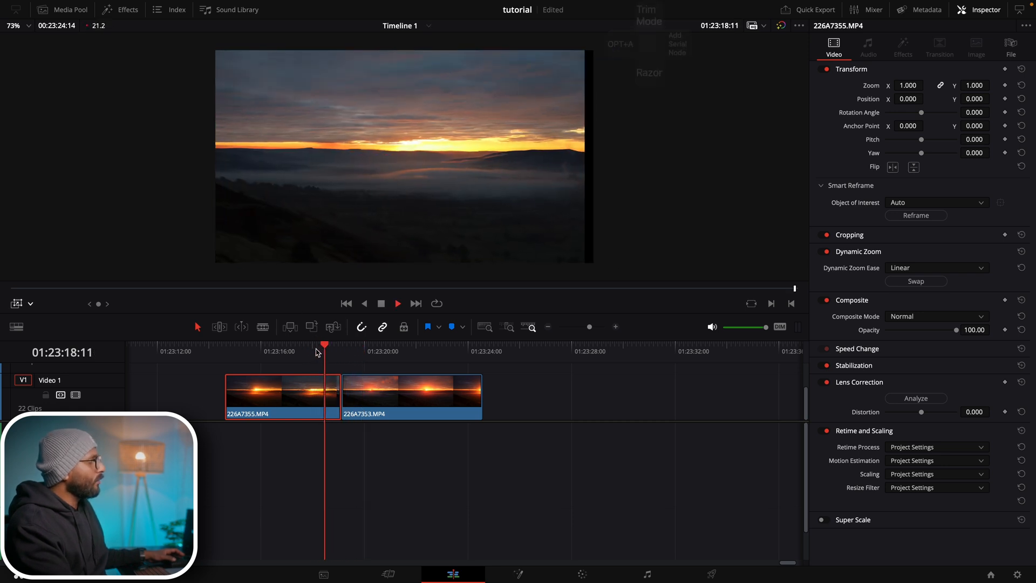
{"action": "key", "text": "space"}
{"action": "left_click_drag", "start_coordinate": [317, 349], "coordinate": [310, 349]}
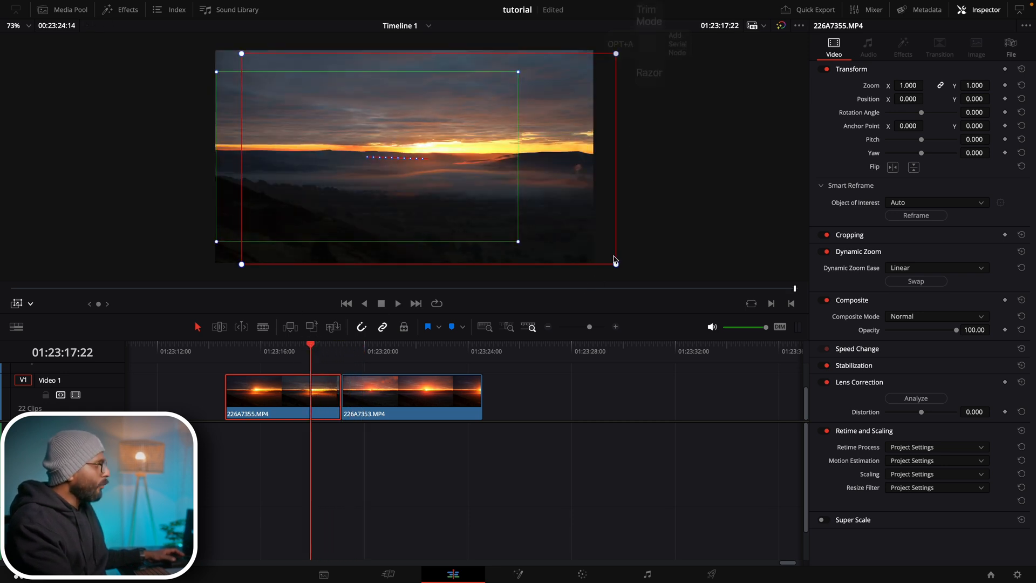
- Resize and reposition the red Dynamic Zoom frame so it fits inside the picture against the right edge
{"action": "left_click_drag", "start_coordinate": [617, 264], "coordinate": [576, 252]}
{"action": "left_click_drag", "start_coordinate": [550, 219], "coordinate": [548, 219]}
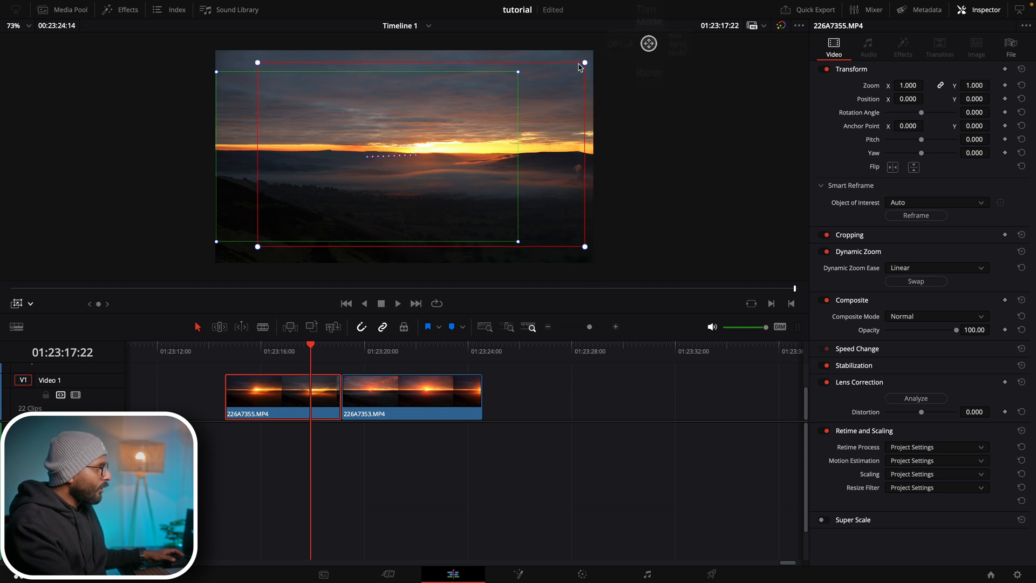
{"action": "left_click_drag", "start_coordinate": [584, 63], "coordinate": [592, 58]}
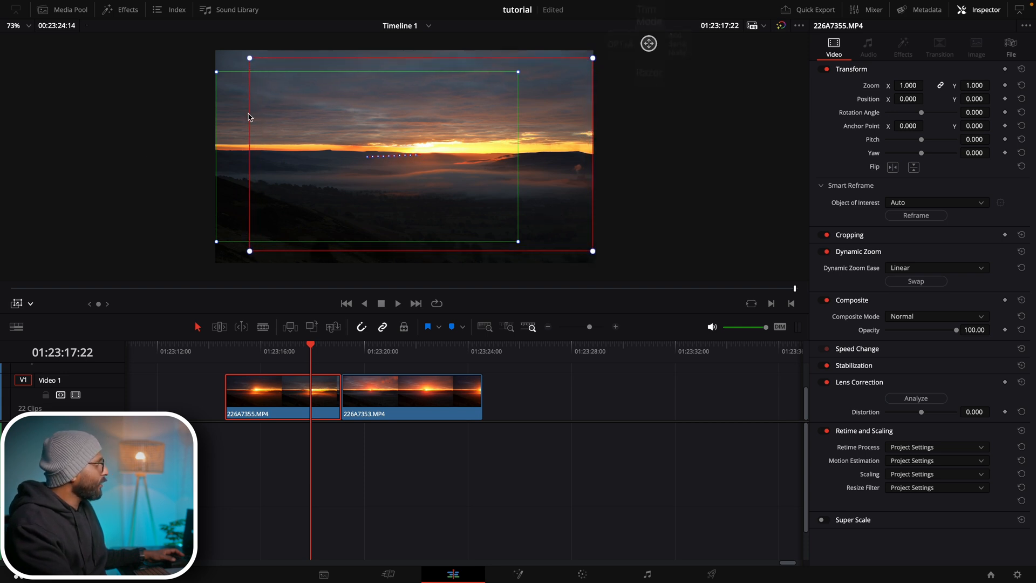
- Shrink the green Dynamic Zoom frame to about 42% of the picture width, move it to the left edge and play the clip
{"action": "left_click_drag", "start_coordinate": [216, 73], "coordinate": [303, 101]}
{"action": "left_click_drag", "start_coordinate": [372, 170], "coordinate": [301, 173]}
{"action": "left_click", "coordinate": [223, 361]}
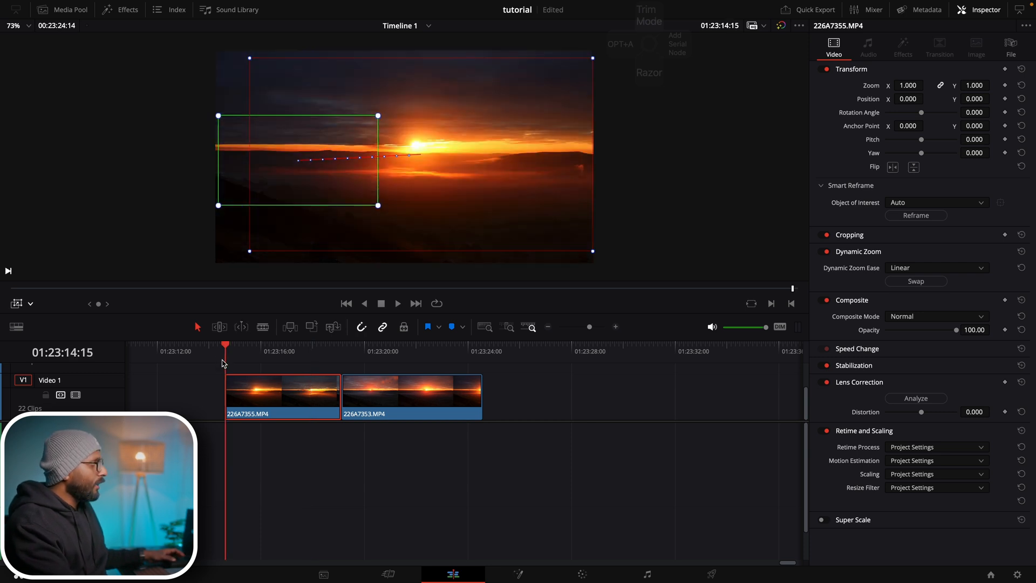
{"action": "key", "text": "space"}
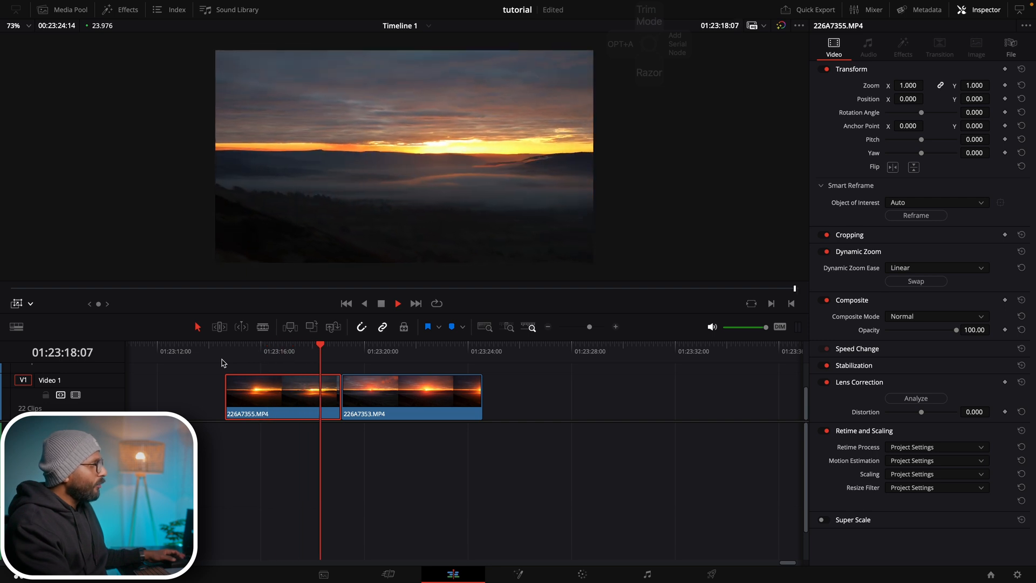
- Stop the playback and reset the Dynamic Zoom frames of 226A7355.MP4 to their defaults
{"action": "key", "text": "space"}
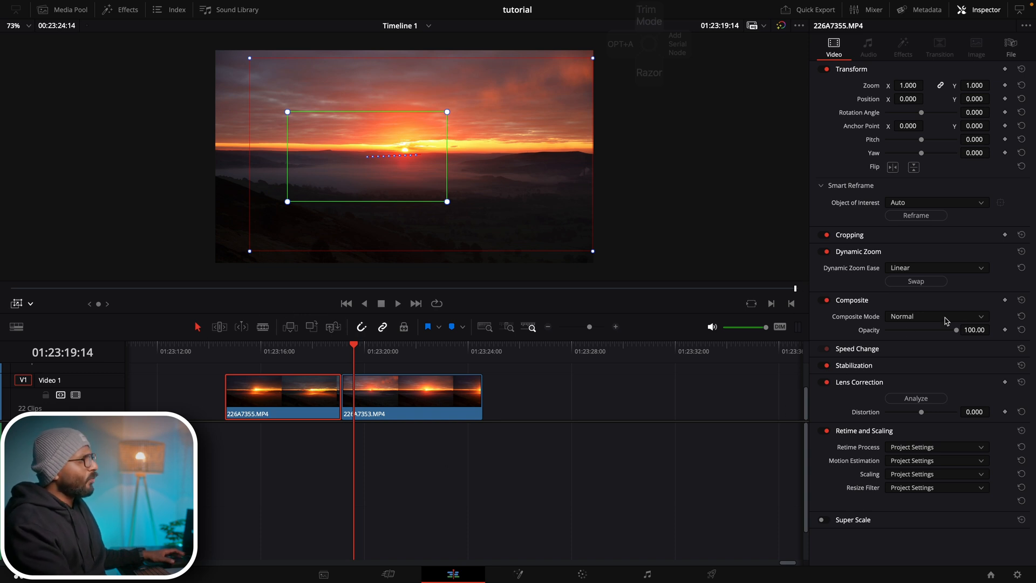
{"action": "left_click", "coordinate": [1020, 252]}
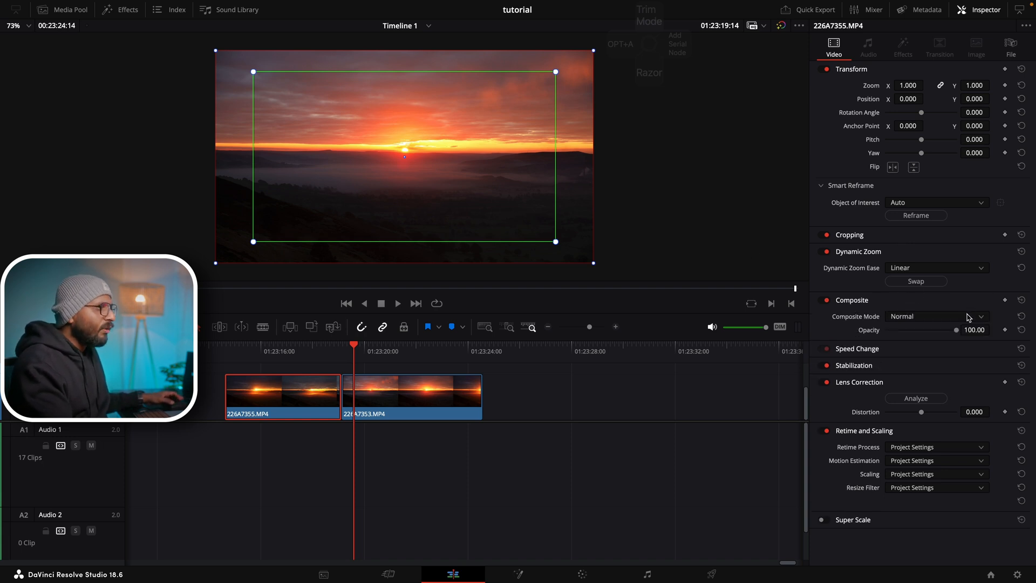
- Try the Color composite mode on 226A7355.MP4, preview other modes over its picture, and reset the Composite settings
{"action": "left_click", "coordinate": [941, 316]}
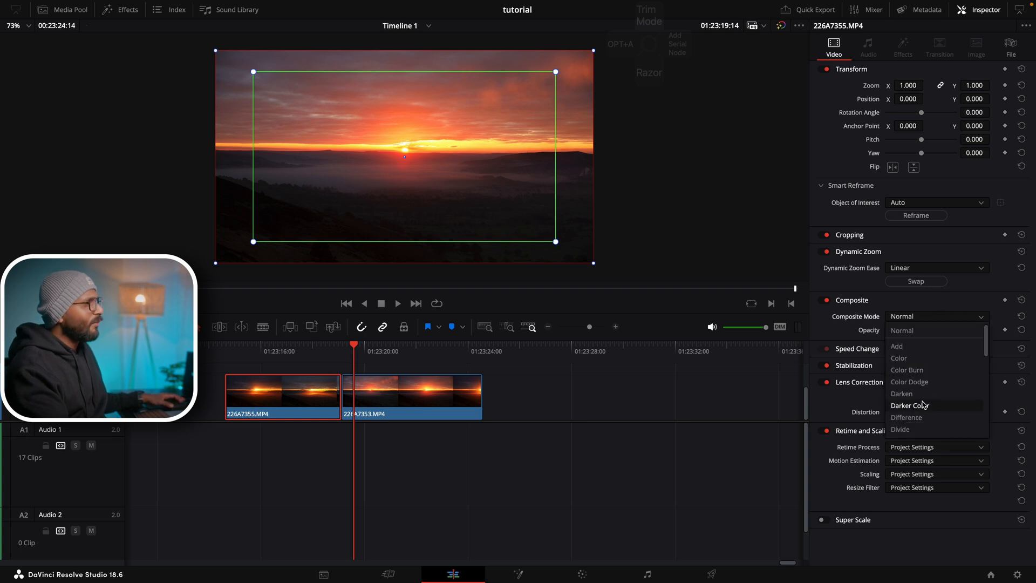
{"action": "left_click", "coordinate": [921, 359]}
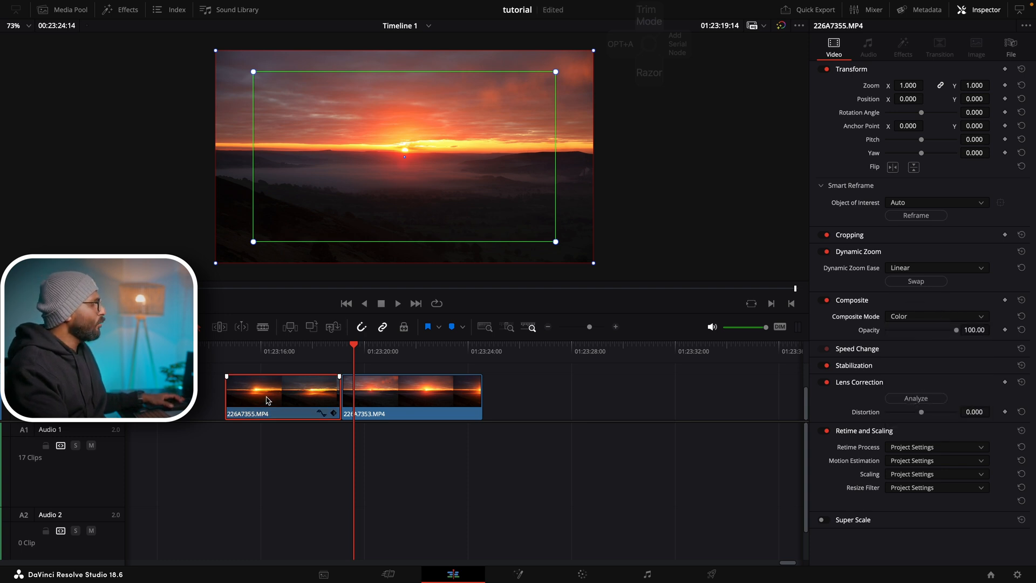
{"action": "left_click", "coordinate": [281, 350]}
{"action": "left_click", "coordinate": [930, 321]}
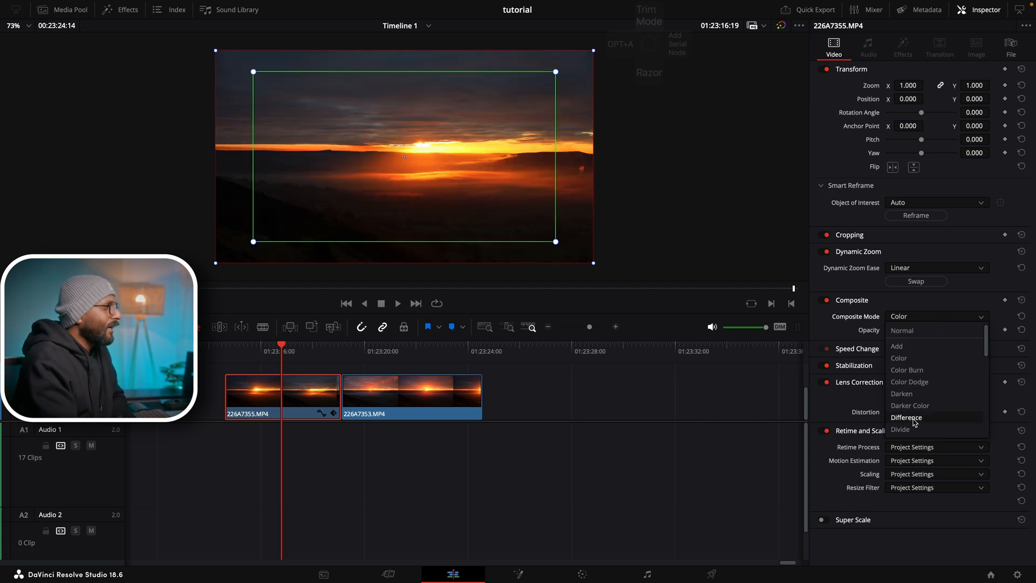
{"action": "left_click", "coordinate": [853, 330]}
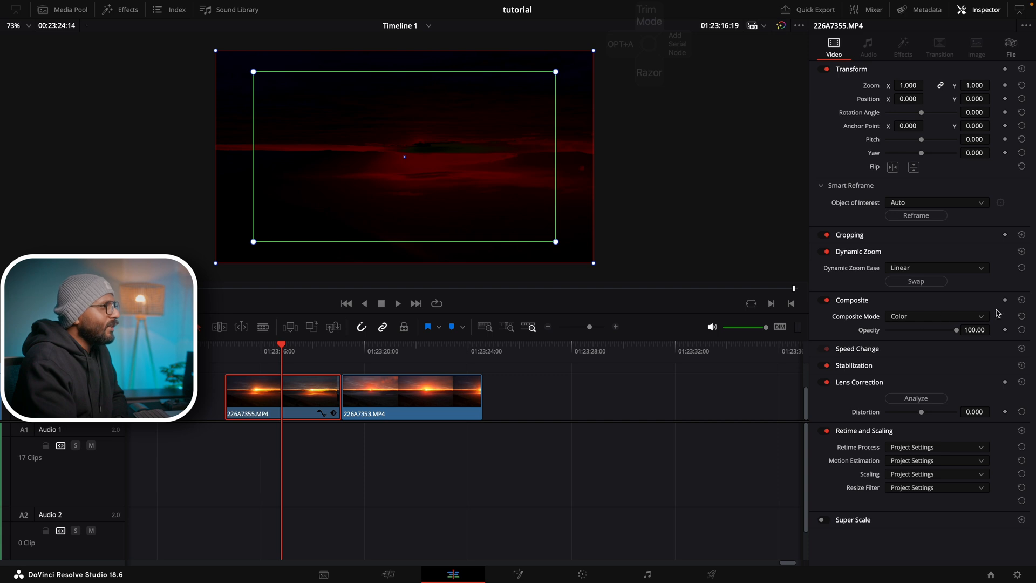
{"action": "left_click", "coordinate": [1021, 299]}
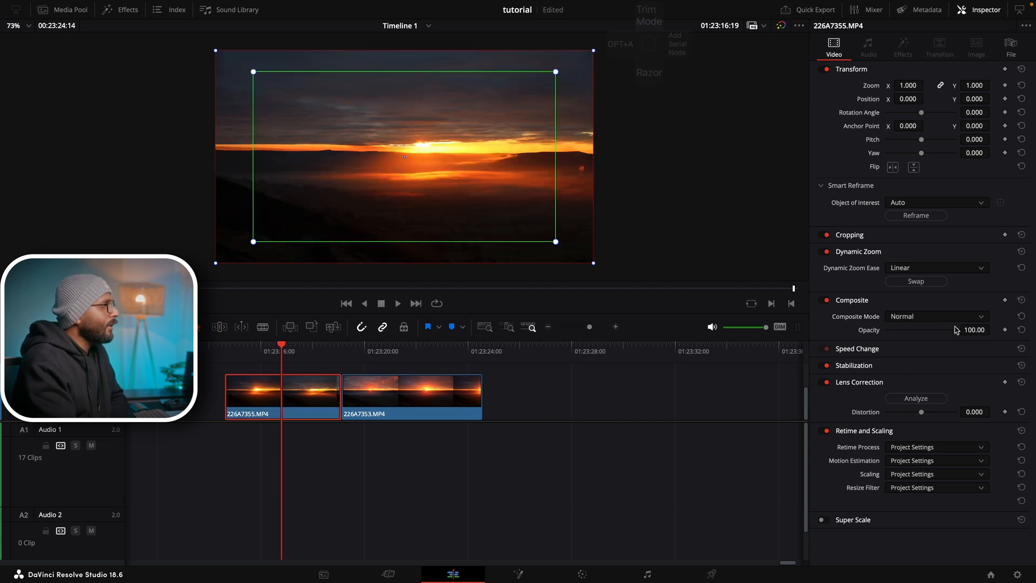
- Test the clip's opacity and preview the composite modes again before switching from the Composite settings to Speed Change
{"action": "left_click_drag", "start_coordinate": [956, 332], "coordinate": [978, 345]}
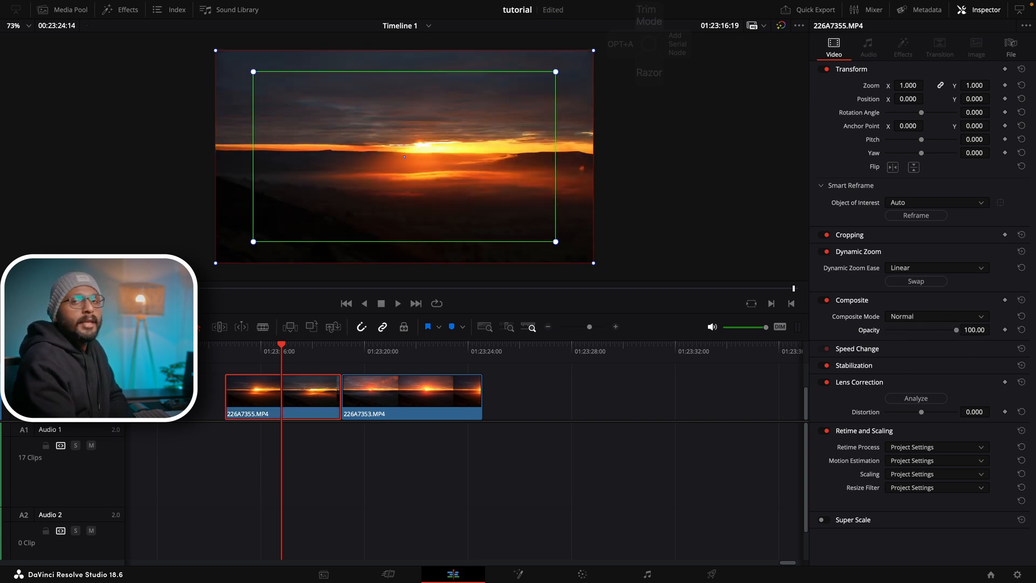
{"action": "left_click", "coordinate": [952, 320]}
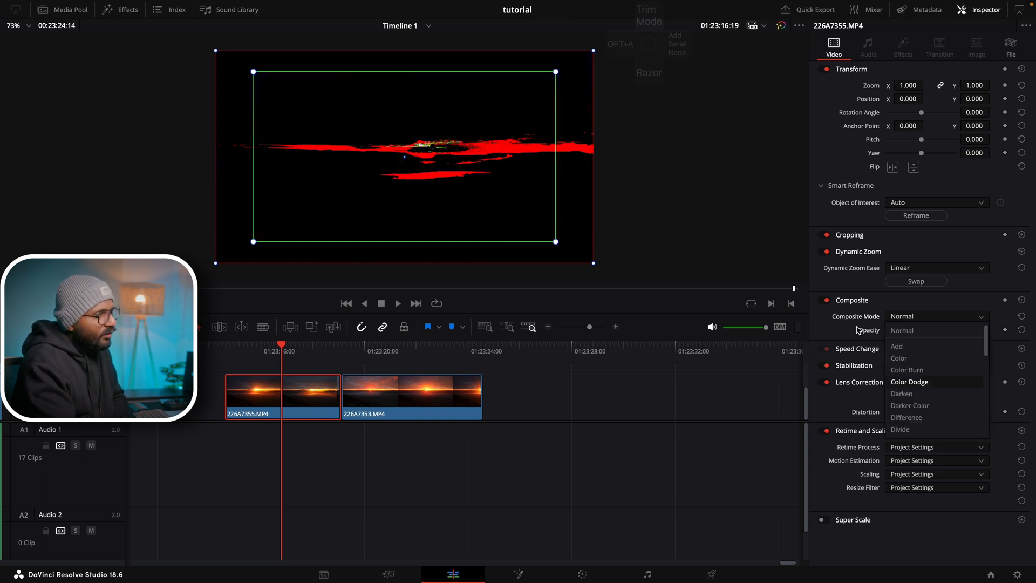
{"action": "left_click", "coordinate": [857, 330]}
{"action": "left_click", "coordinate": [923, 305]}
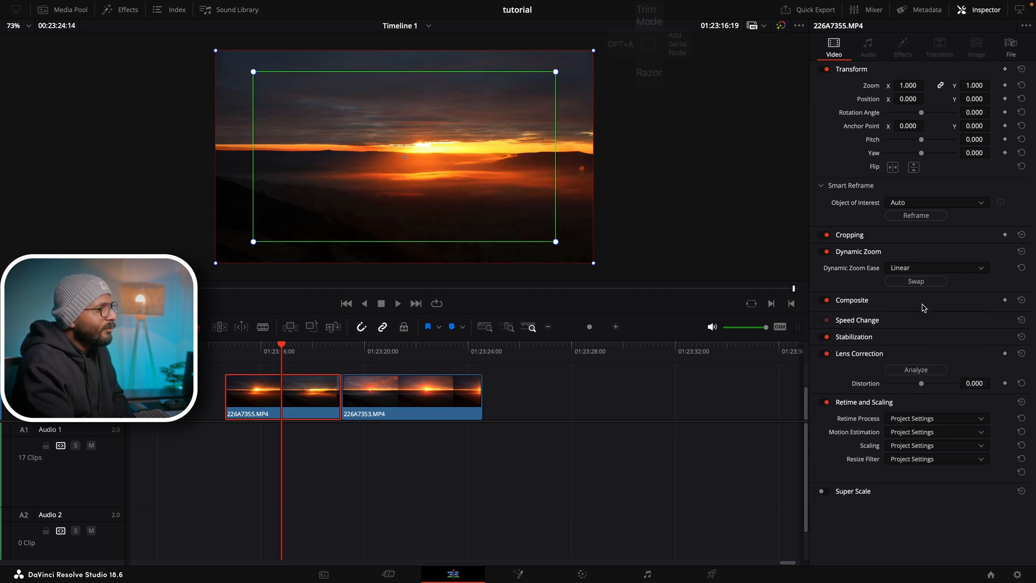
{"action": "left_click", "coordinate": [886, 319]}
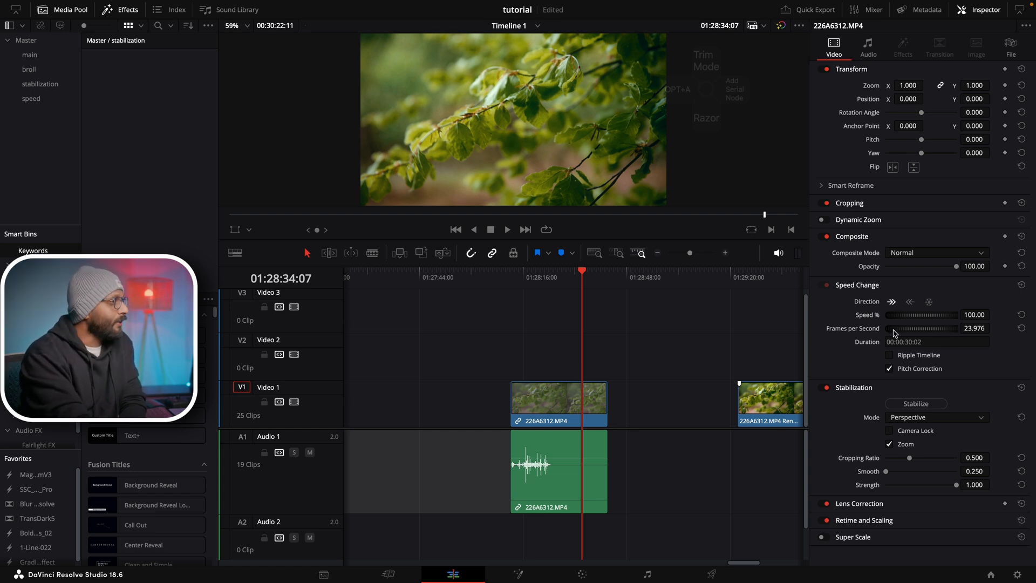
- Try speeding up clip 226A6312.MP4 to 221%, play part of it, and undo the speed change
{"action": "left_click", "coordinate": [554, 402]}
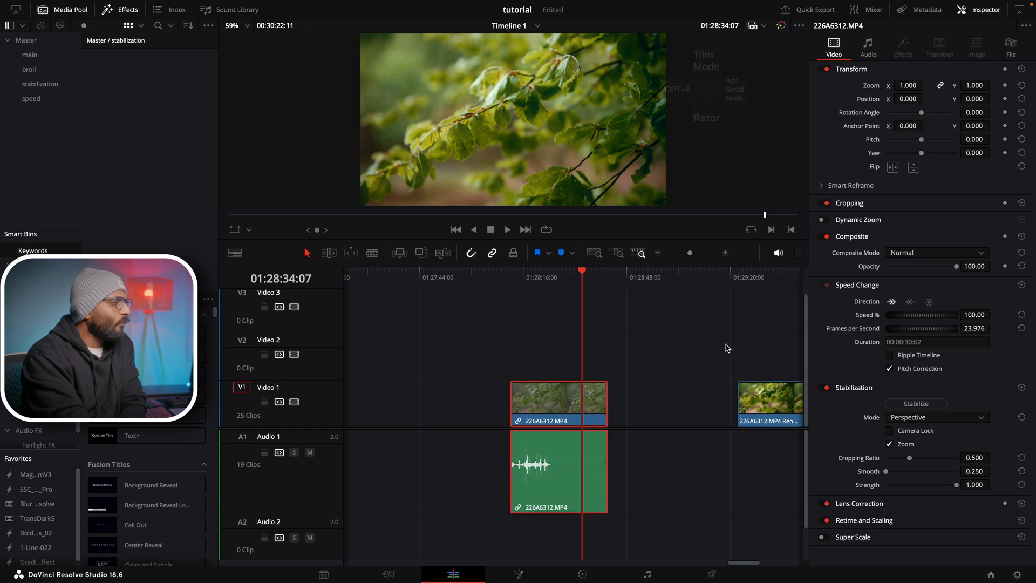
{"action": "left_click_drag", "start_coordinate": [917, 316], "coordinate": [976, 316]}
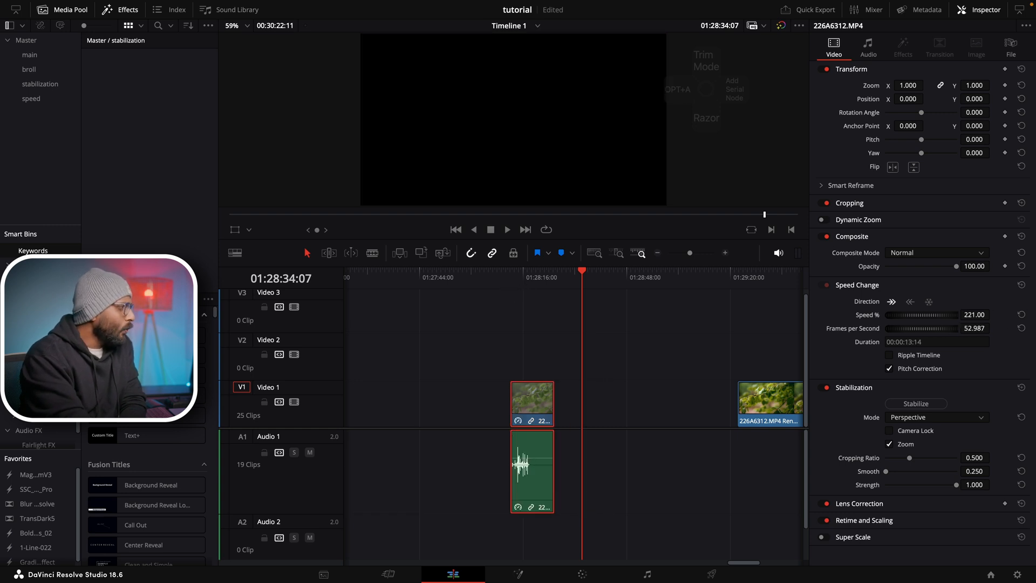
{"action": "left_click", "coordinate": [530, 277]}
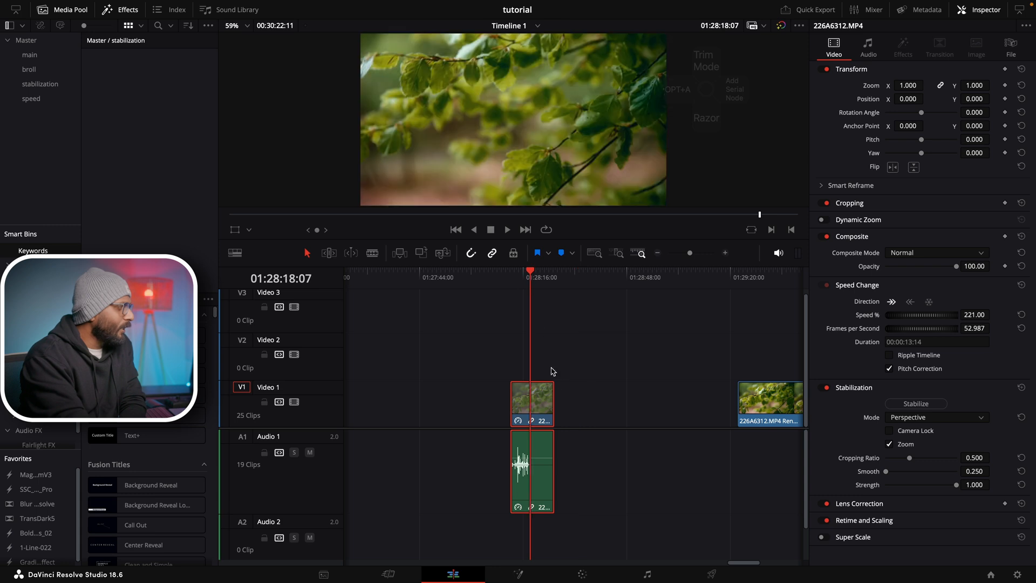
{"action": "key", "text": "space"}
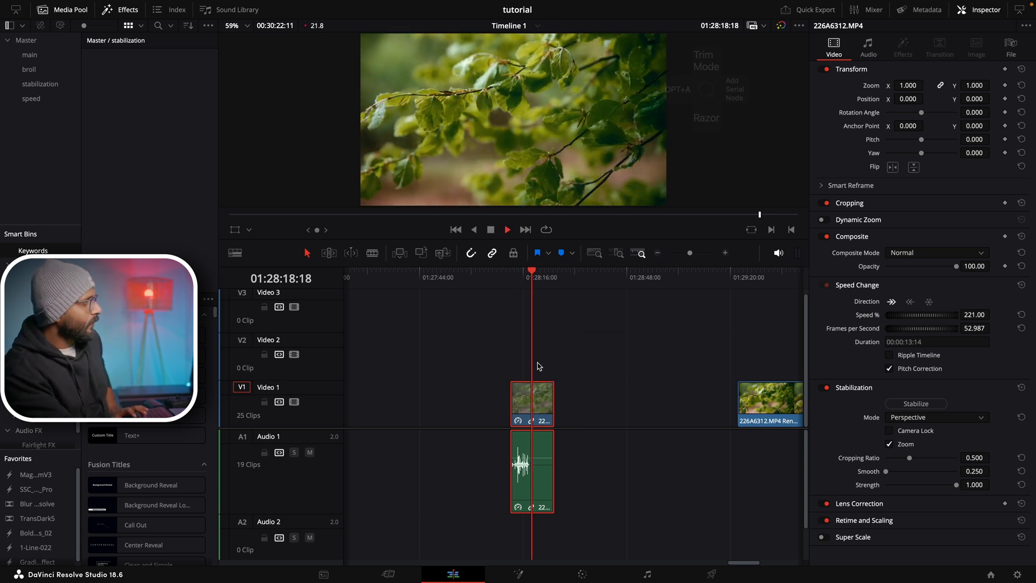
{"action": "key", "text": "space"}
{"action": "key", "text": "ctrl+z"}
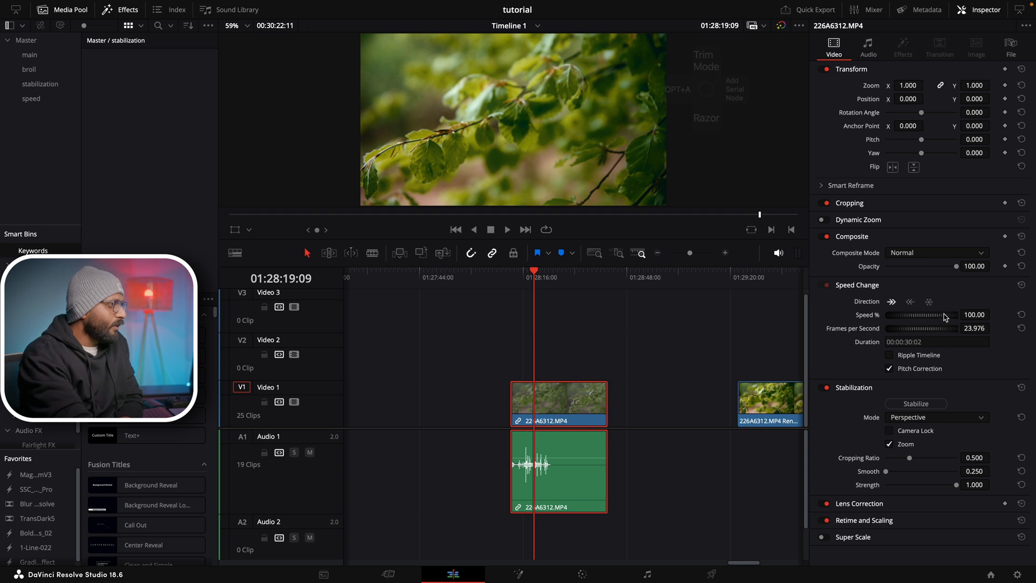
- Try slowing 226A6312.MP4 down to 10% speed, play it to check the slow motion, and reset the speed
{"action": "left_click", "coordinate": [973, 315]}
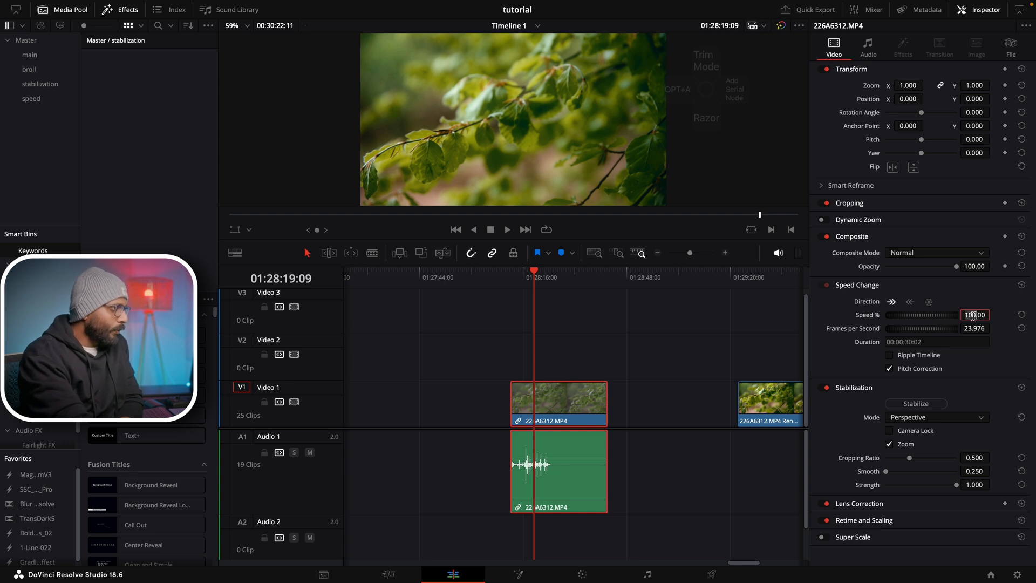
{"action": "type", "text": "10"}
{"action": "key", "text": "Return"}
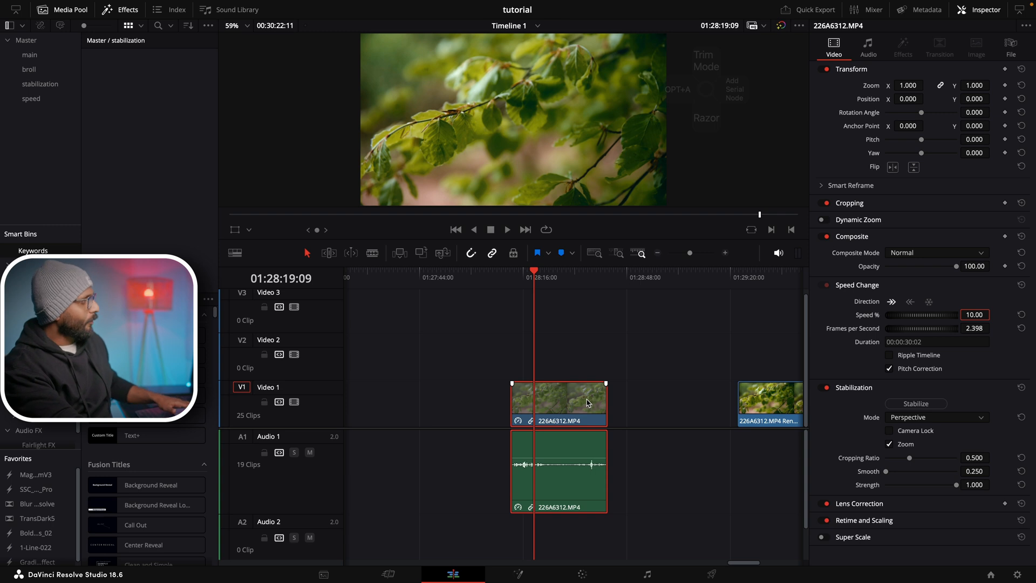
{"action": "key", "text": "space"}
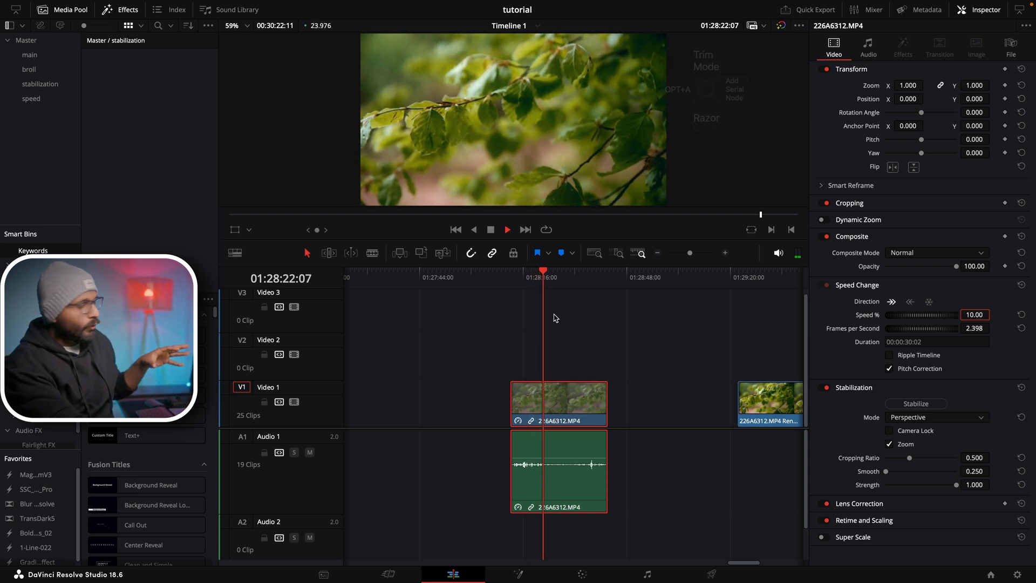
{"action": "key", "text": "space"}
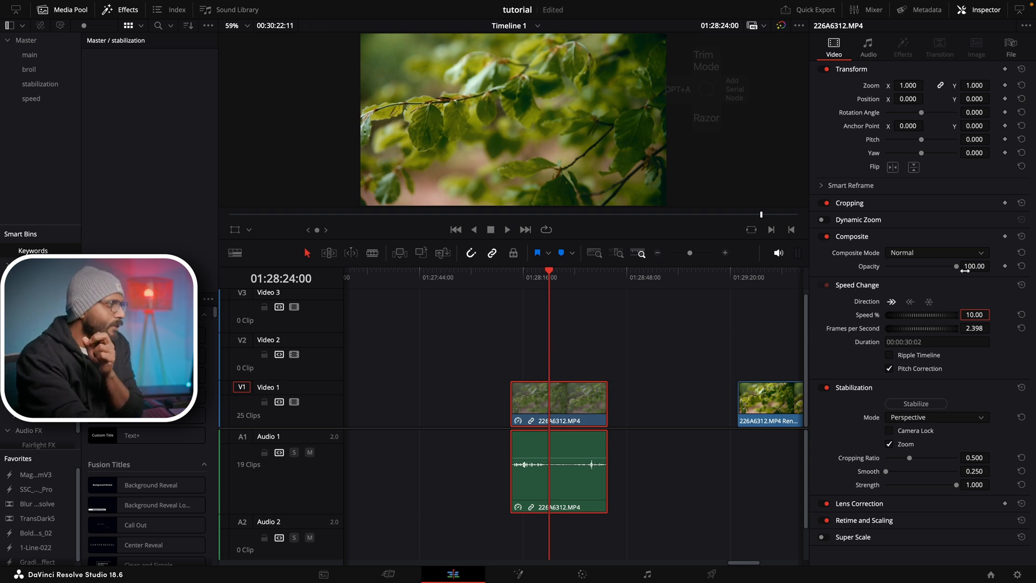
{"action": "double_click", "coordinate": [873, 314]}
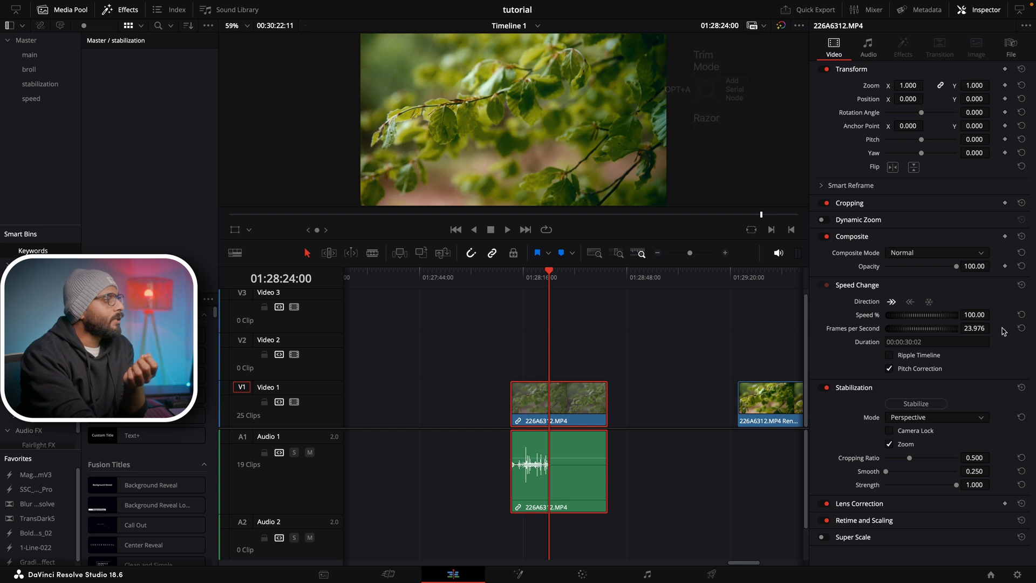
- Try raising the Frames per Second of 226A6312.MP4 to 132.976 and reset it, restoring the clip's full length
{"action": "left_click_drag", "start_coordinate": [940, 328], "coordinate": [948, 329]}
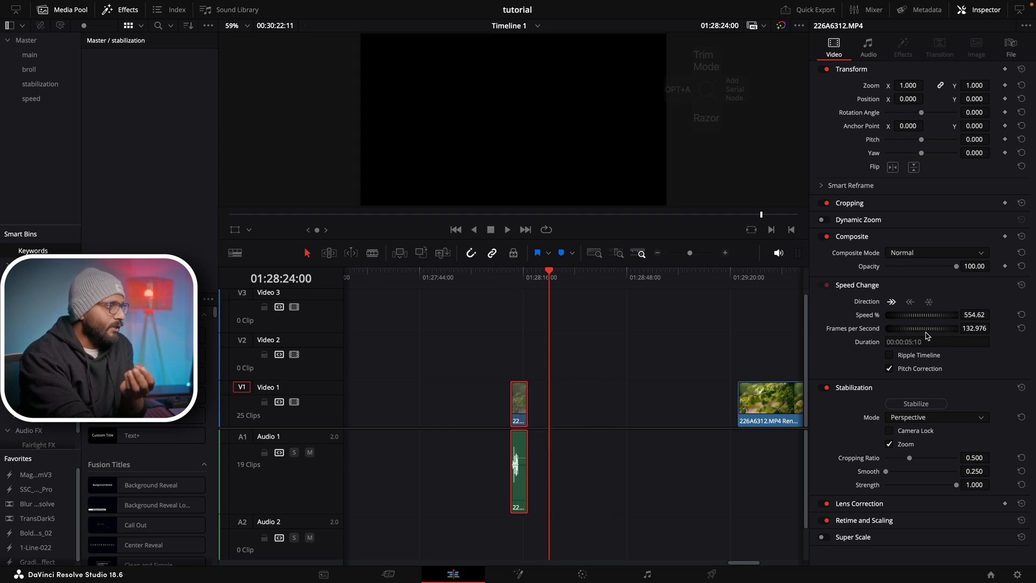
{"action": "double_click", "coordinate": [859, 330]}
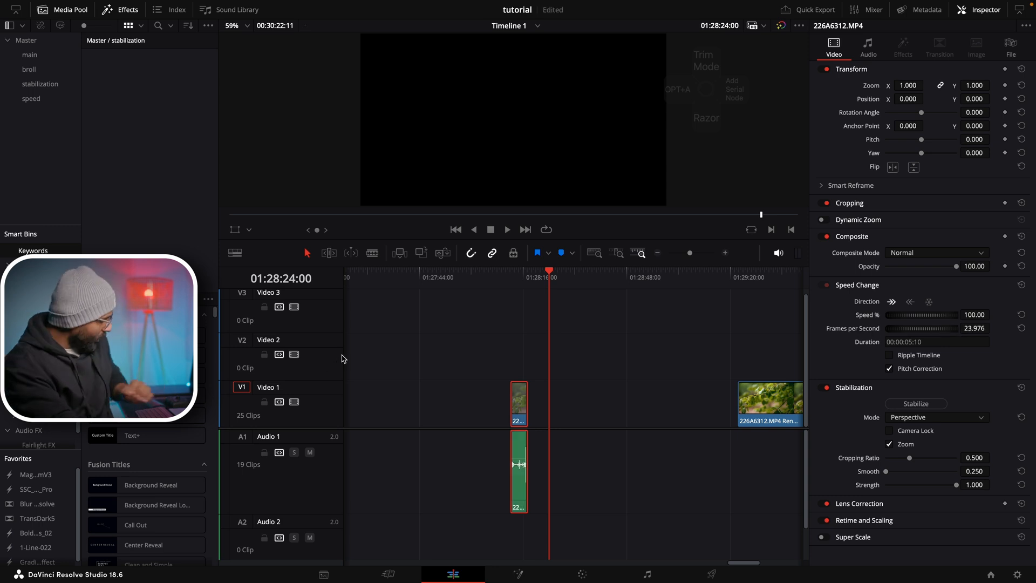
{"action": "key", "text": "space"}
{"action": "key", "text": "space"}
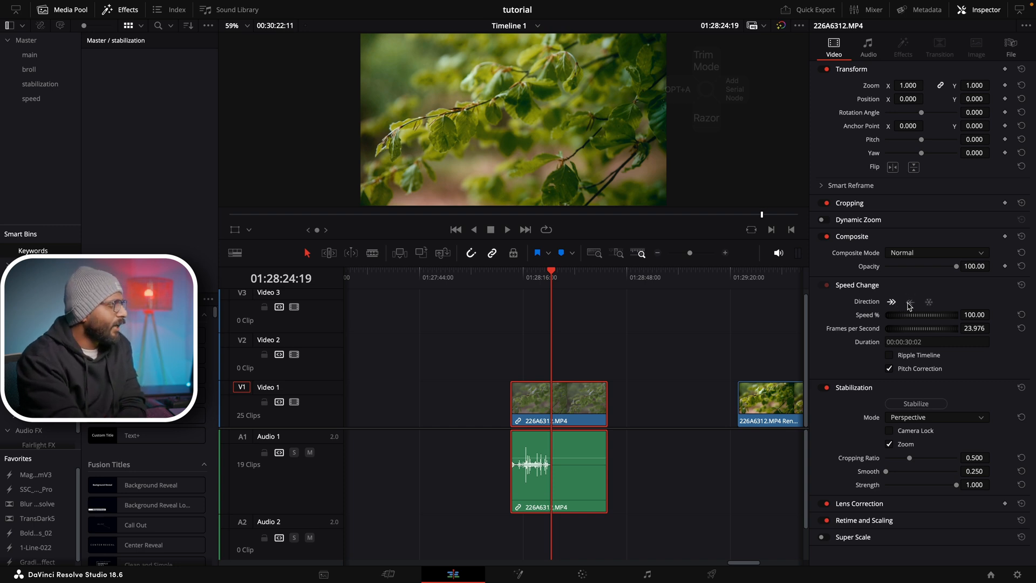
- Reverse the playback direction of 226A6312.MP4 and scrub through it to 01:28:28:15
{"action": "left_click", "coordinate": [909, 302]}
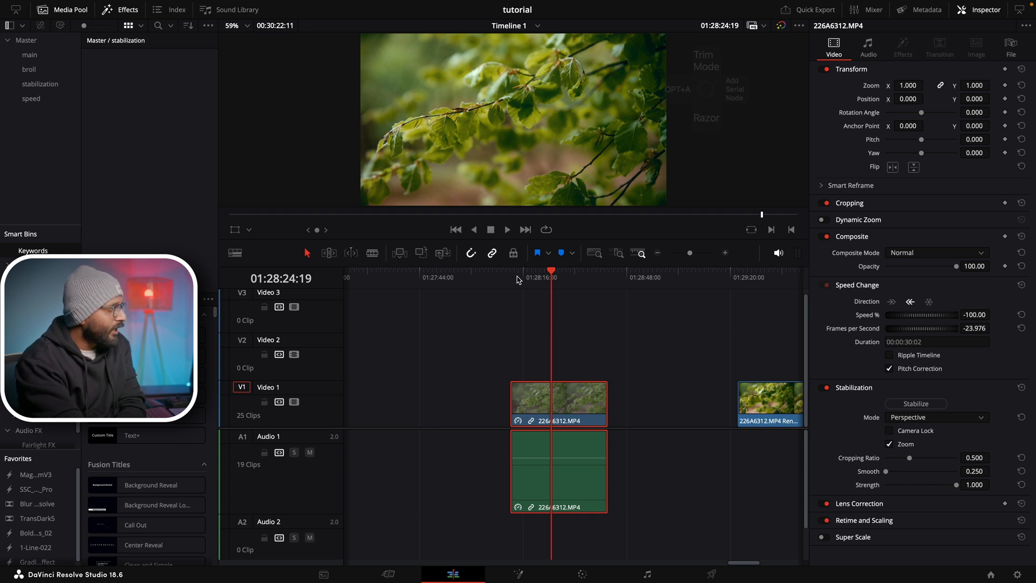
{"action": "left_click_drag", "start_coordinate": [553, 272], "coordinate": [563, 273]}
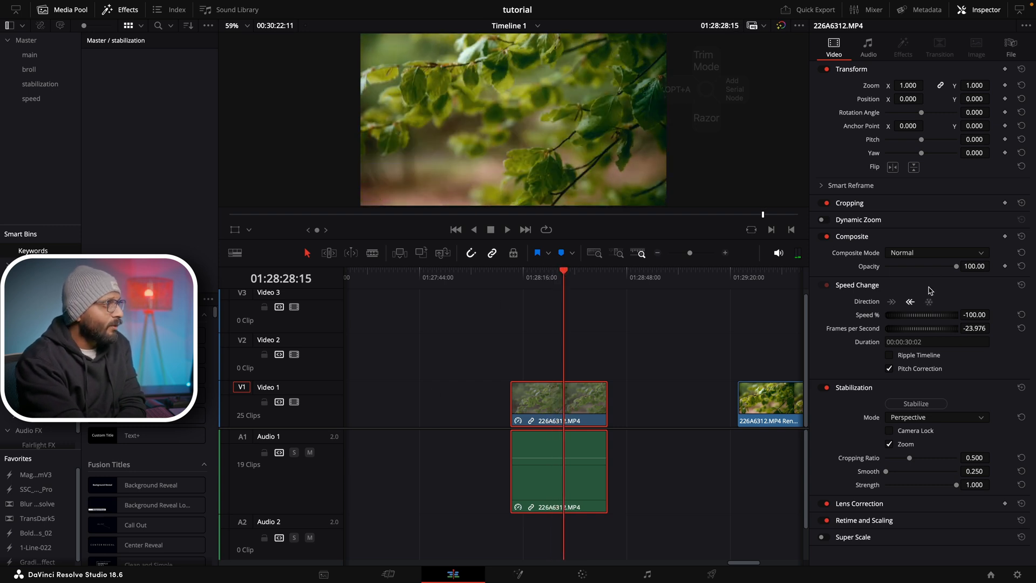
- Try a freeze frame on the reversed clip from 01:28:28:15 onward, play across the split, and undo it
{"action": "key", "text": "ctrl+b"}
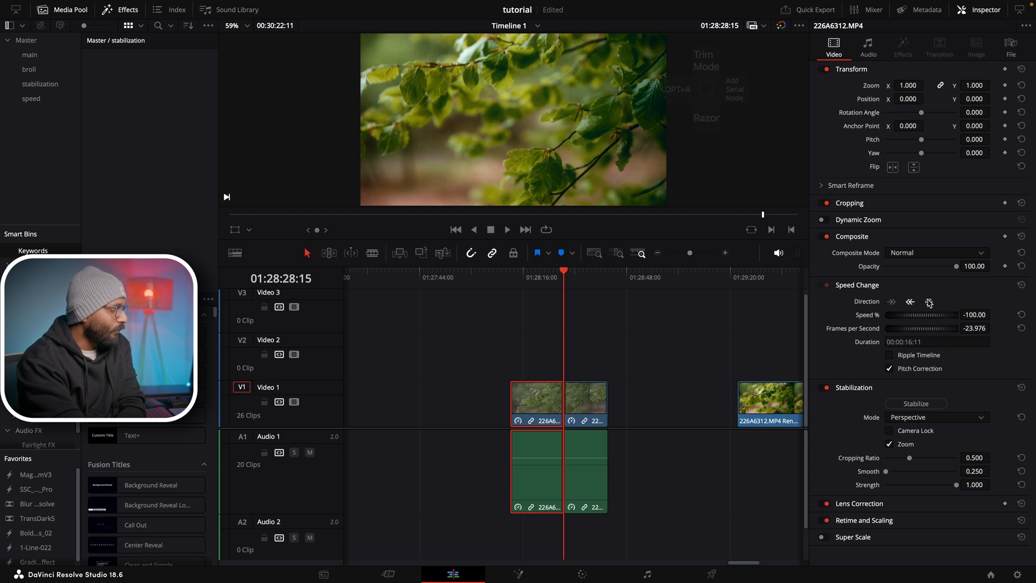
{"action": "left_click", "coordinate": [550, 278]}
{"action": "key", "text": "space"}
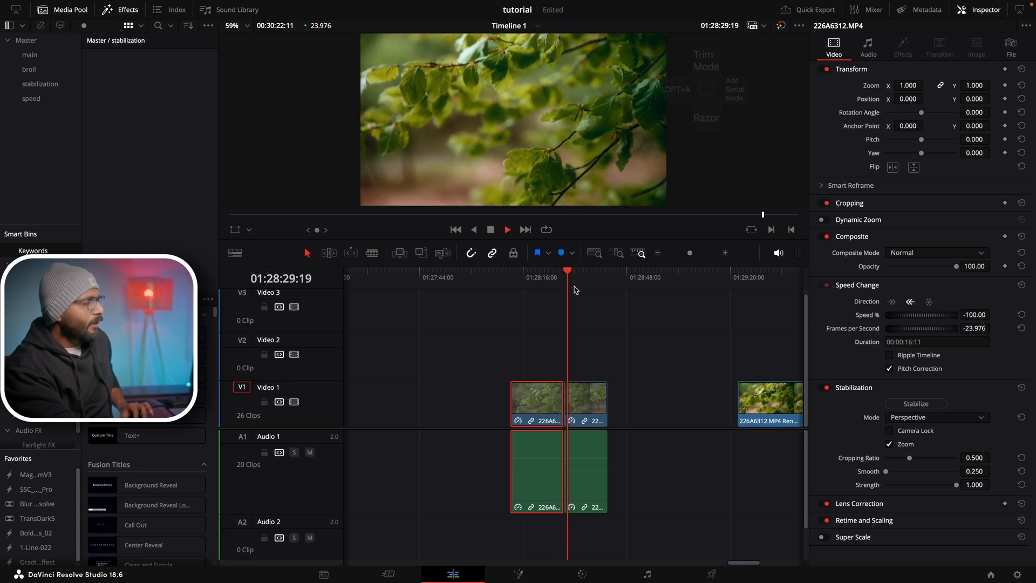
{"action": "key", "text": "space"}
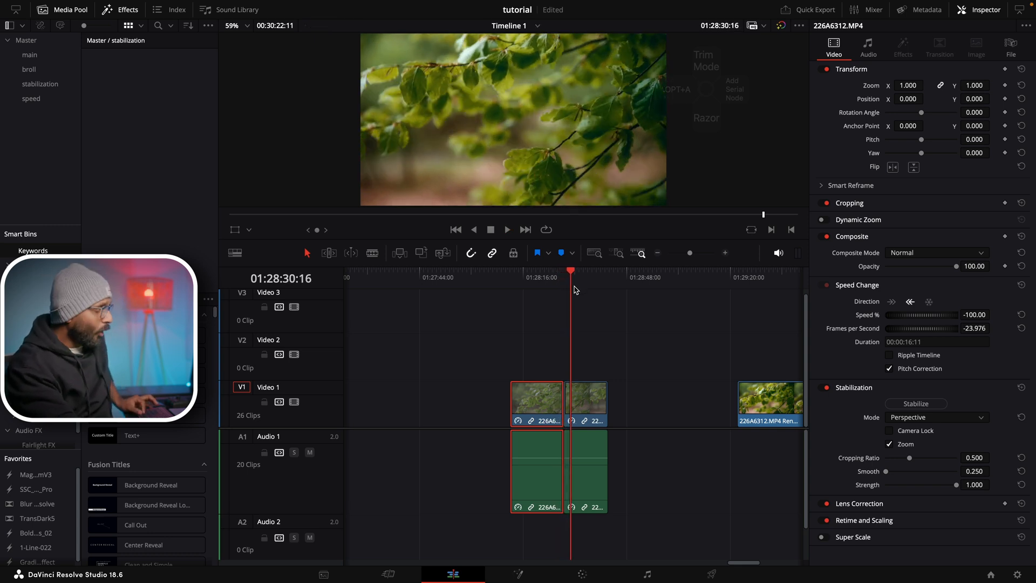
{"action": "key", "text": "super+z"}
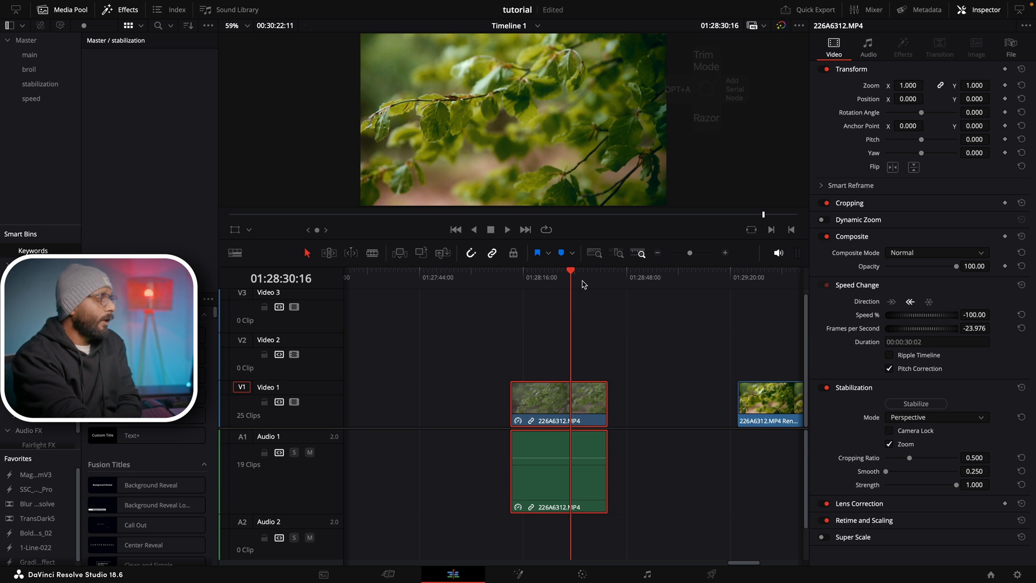
- Save the project and speed up clip DJI_0059.MP4 on Video 1 to 222%
{"action": "key", "text": "super+s"}
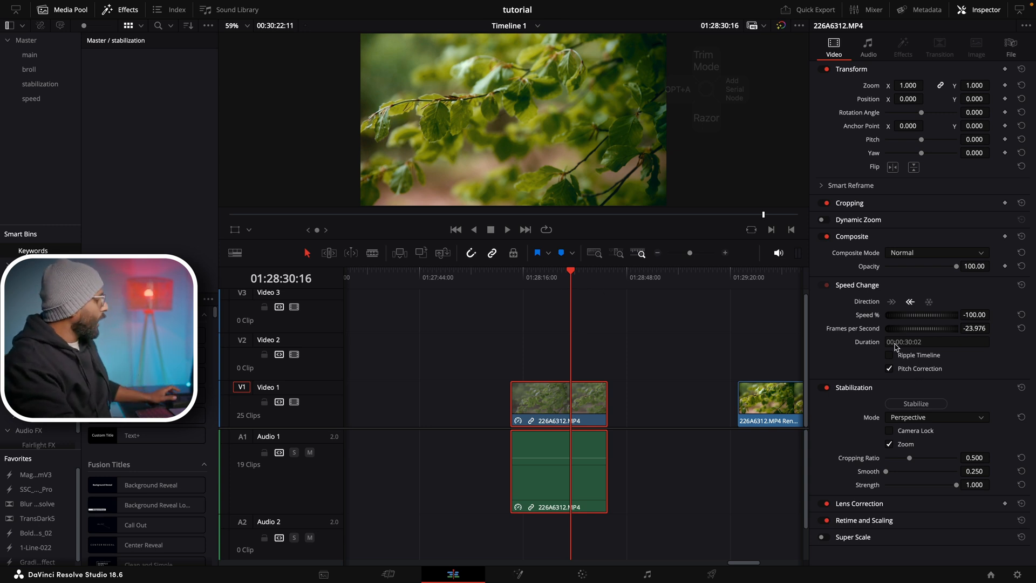
{"action": "scroll", "coordinate": [474, 380], "scroll_direction": "left", "scroll_amount": 5}
{"action": "scroll", "coordinate": [476, 377], "scroll_direction": "left", "scroll_amount": 15}
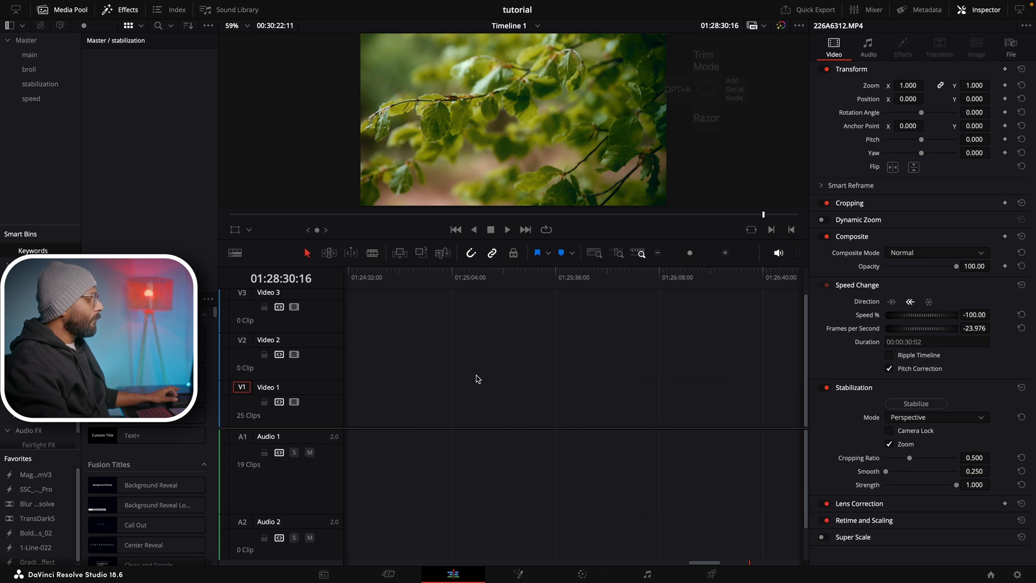
{"action": "scroll", "coordinate": [471, 381], "scroll_direction": "left", "scroll_amount": 12}
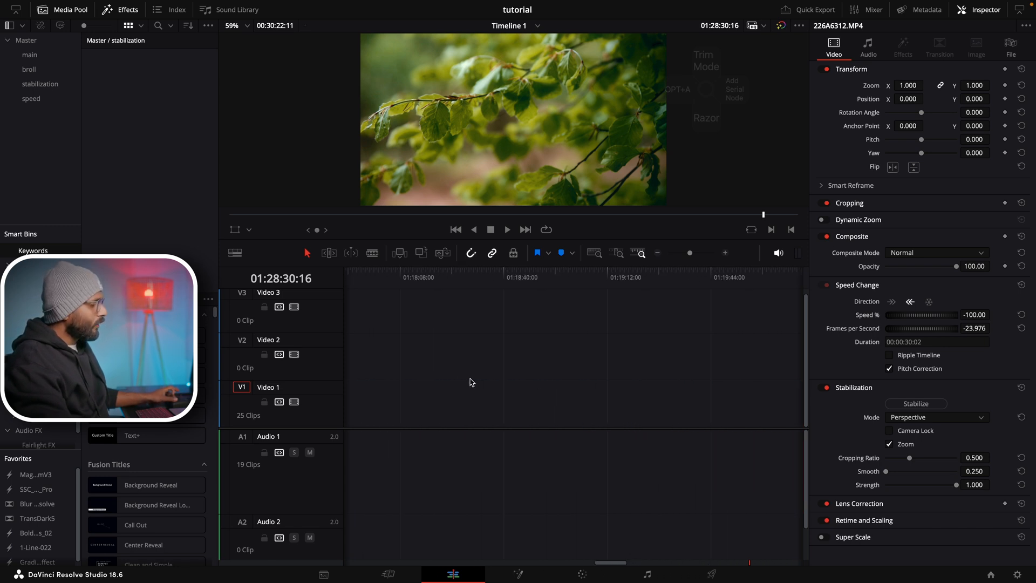
{"action": "left_click", "coordinate": [609, 276]}
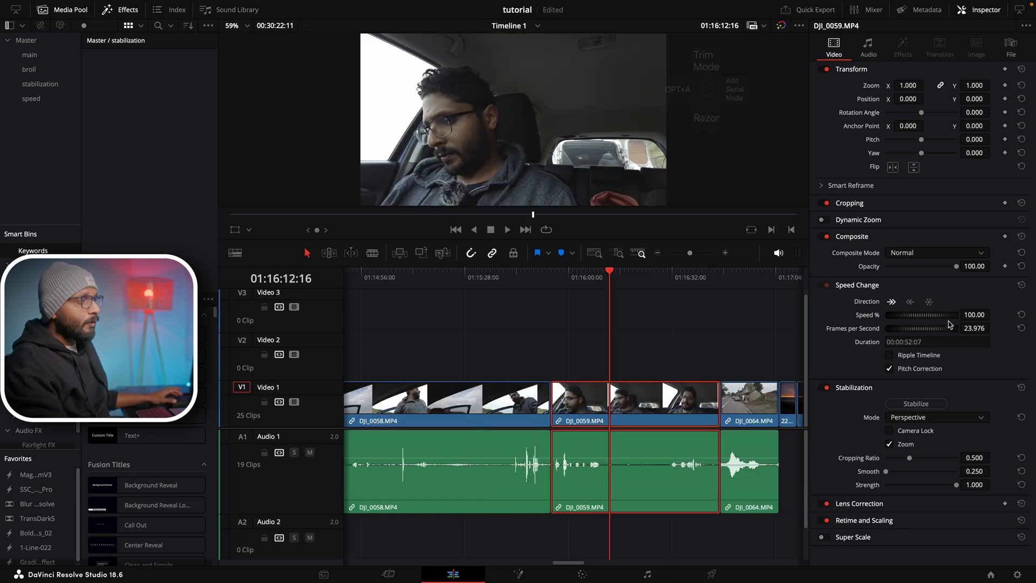
{"action": "left_click_drag", "start_coordinate": [906, 314], "coordinate": [1012, 316]}
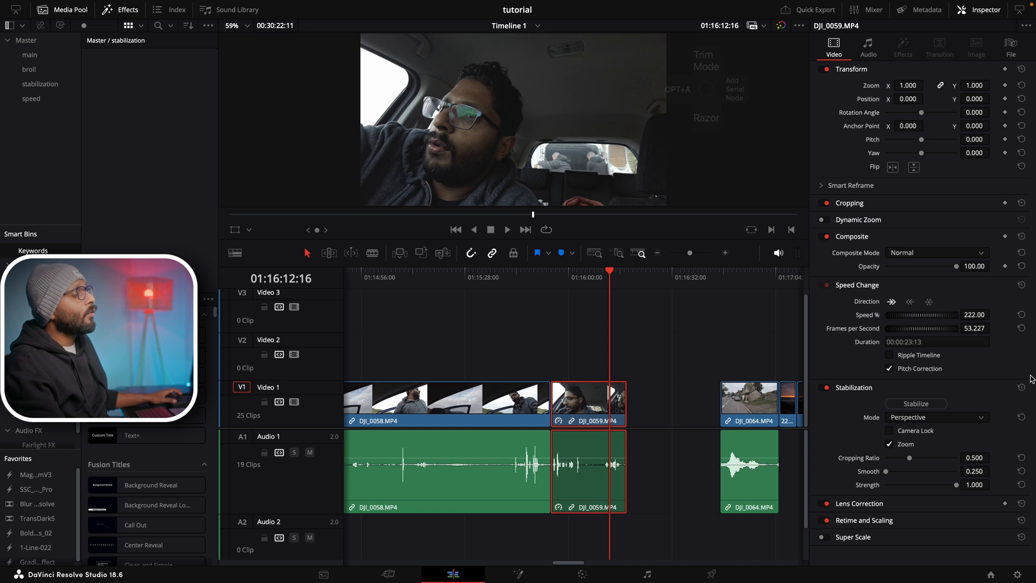
- Try closing the gap after DJI_0059.MP4 on Video 1, and undo both the gap removal and the clip's speed change
{"action": "left_click", "coordinate": [686, 398]}
{"action": "key", "text": "BackSpace"}
{"action": "key", "text": "super+z"}
{"action": "key", "text": "super+z"}
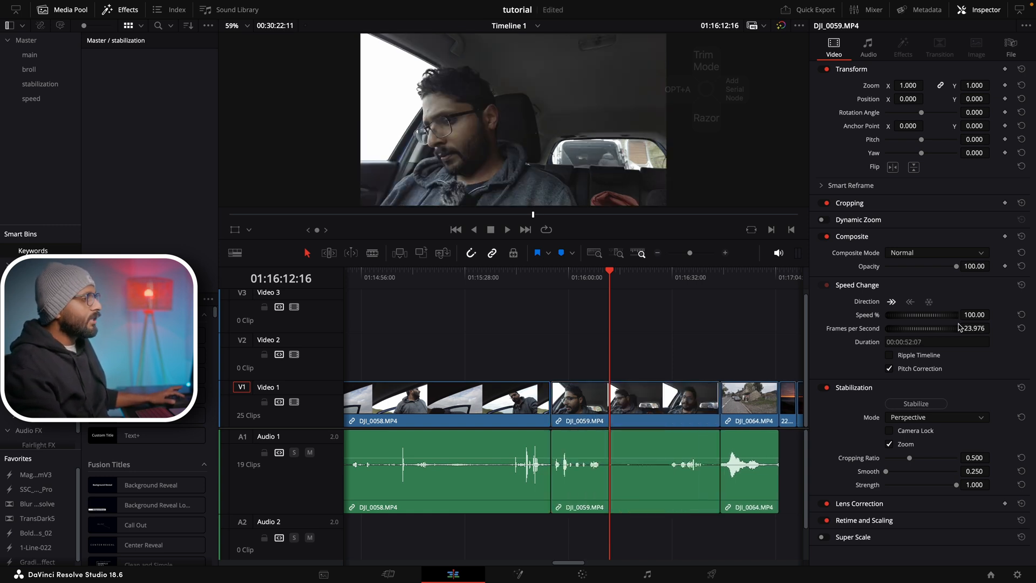
- Turn on Ripple Timeline for DJI_0059.MP4, try its speed at 222%, and undo the speed change
{"action": "left_click", "coordinate": [918, 355]}
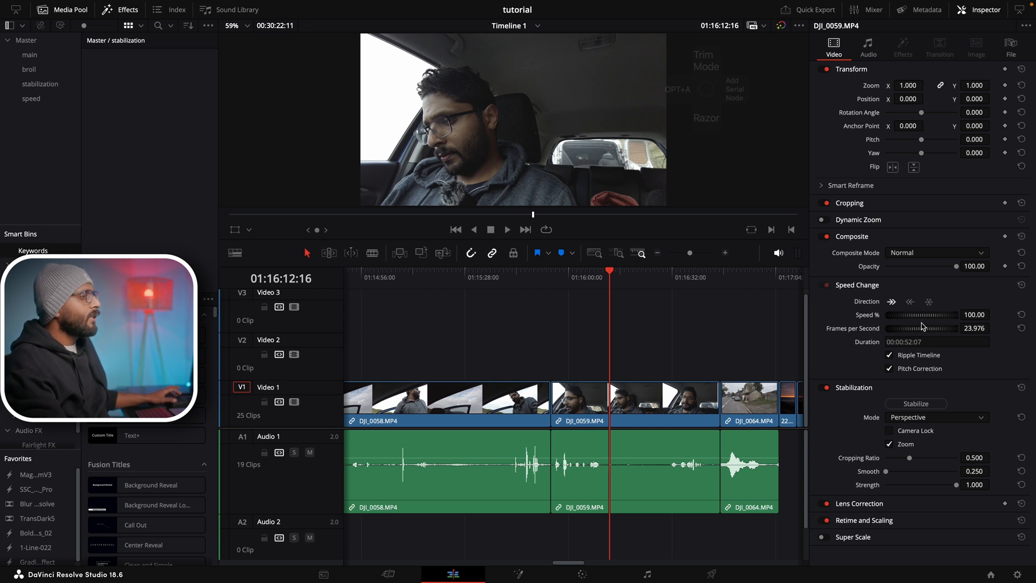
{"action": "left_click_drag", "start_coordinate": [911, 318], "coordinate": [1009, 317]}
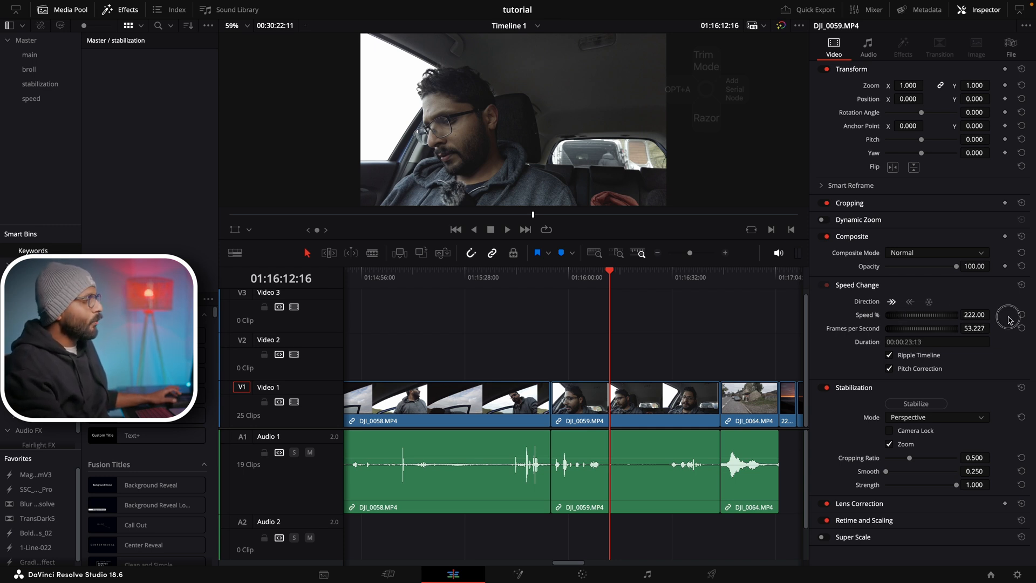
{"action": "key", "text": "super+z"}
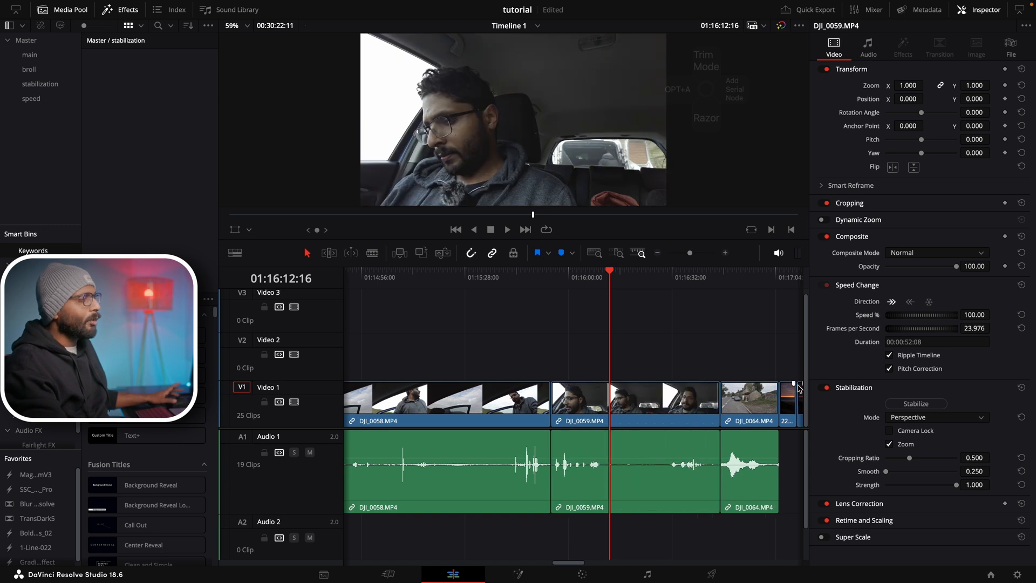
- Place the playhead at 01:12:25:07, the start of clip DJI_0054.MP4 on Video 1
{"action": "key", "text": "super+minus"}
{"action": "key", "text": "super+minus"}
{"action": "key", "text": "super+minus"}
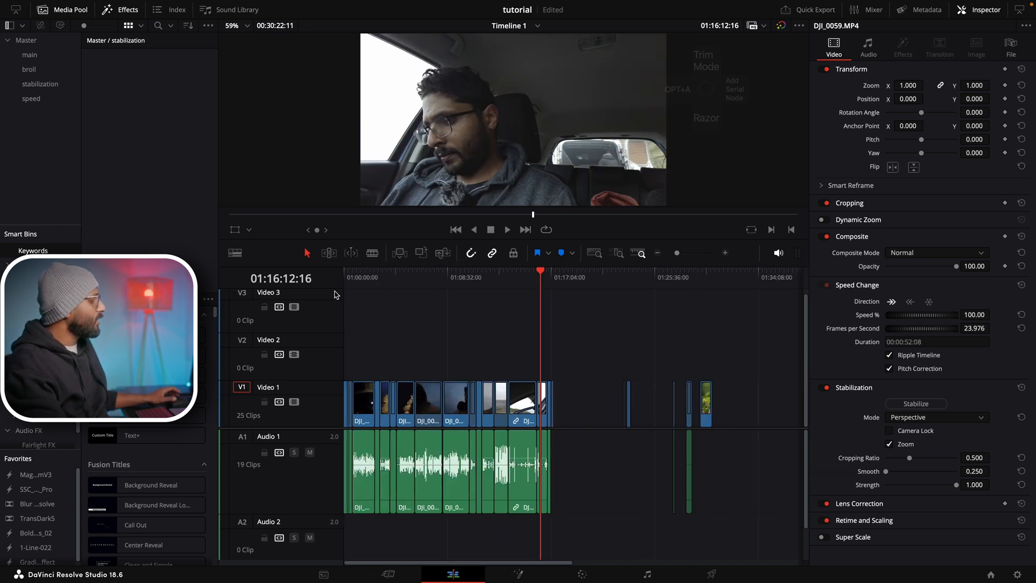
{"action": "left_click", "coordinate": [492, 283]}
{"action": "key", "text": "super+equal"}
{"action": "key", "text": "super+equal"}
{"action": "key", "text": "super+equal"}
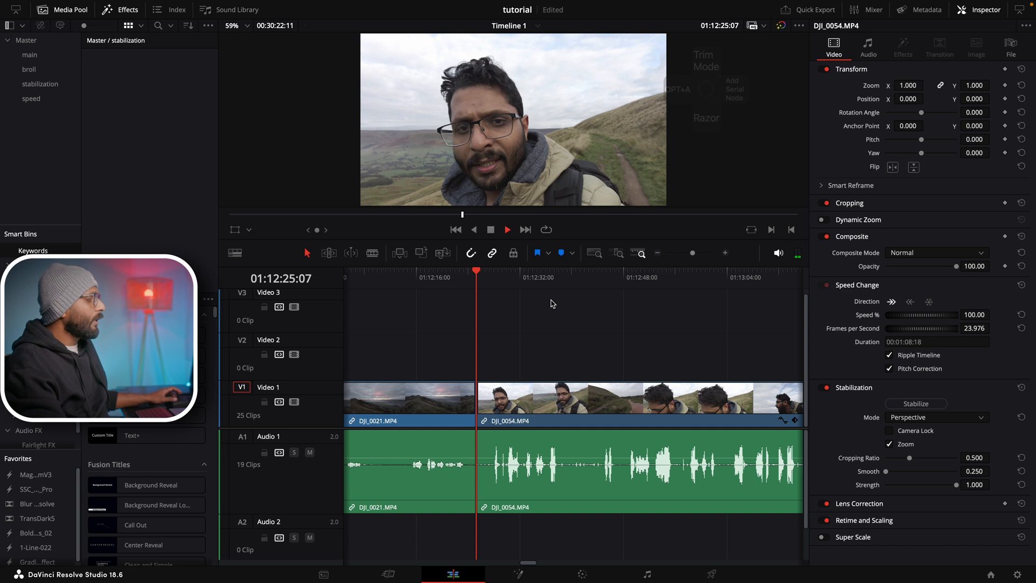
- Play the beginning of DJI_0054.MP4 at normal speed, adjusting the system volume, and stop at 01:12:32:05
{"action": "key", "text": "space"}
{"action": "key", "text": "XF86AudioRaiseVolume"}
{"action": "key", "text": "XF86AudioRaiseVolume"}
{"action": "key", "text": "XF86AudioRaiseVolume"}
{"action": "key", "text": "XF86AudioRaiseVolume"}
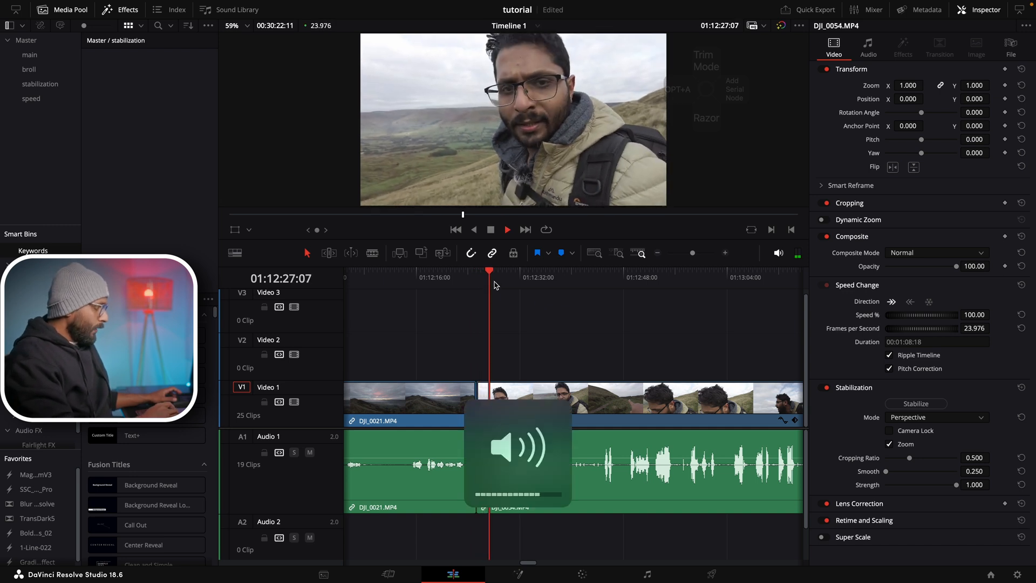
{"action": "key", "text": "XF86AudioLowerVolume"}
{"action": "key", "text": "XF86AudioLowerVolume"}
{"action": "key", "text": "XF86AudioLowerVolume"}
{"action": "key", "text": "XF86AudioLowerVolume"}
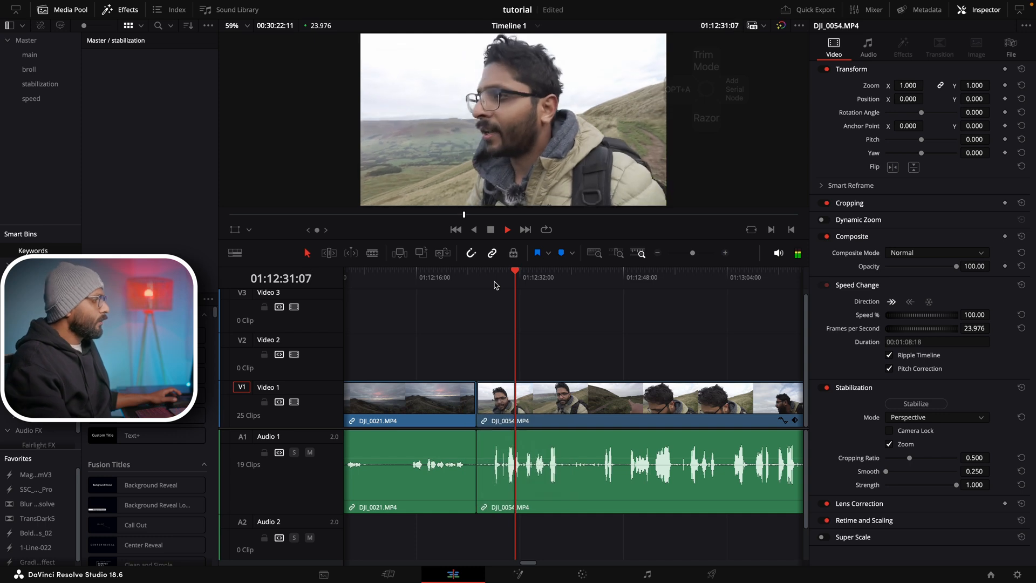
{"action": "key", "text": "space"}
- Try DJI_0054.MP4 at 184% speed with Pitch Correction off and play it from 01:12:27:13
{"action": "left_click_drag", "start_coordinate": [894, 316], "coordinate": [962, 320]}
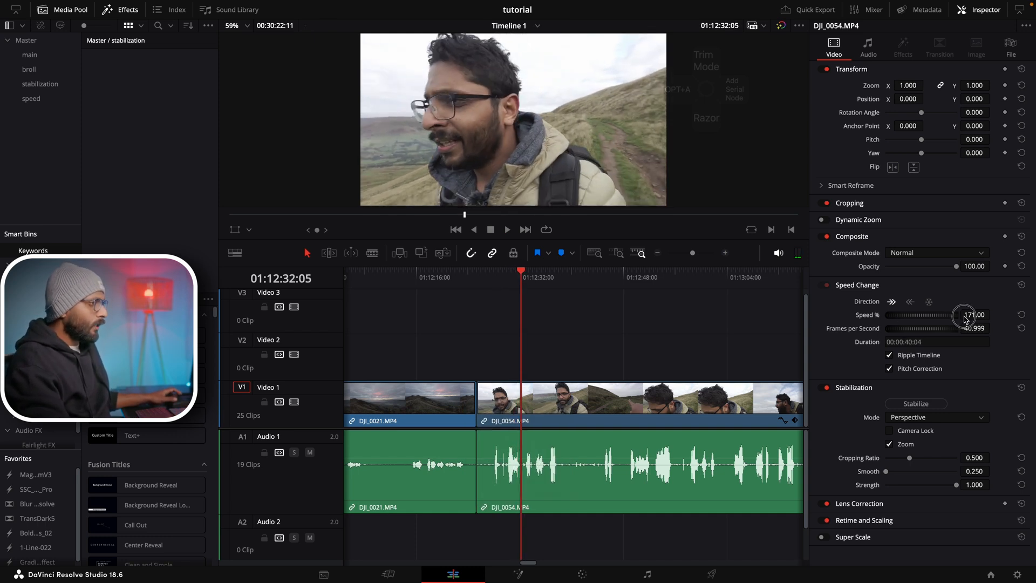
{"action": "left_click", "coordinate": [912, 372]}
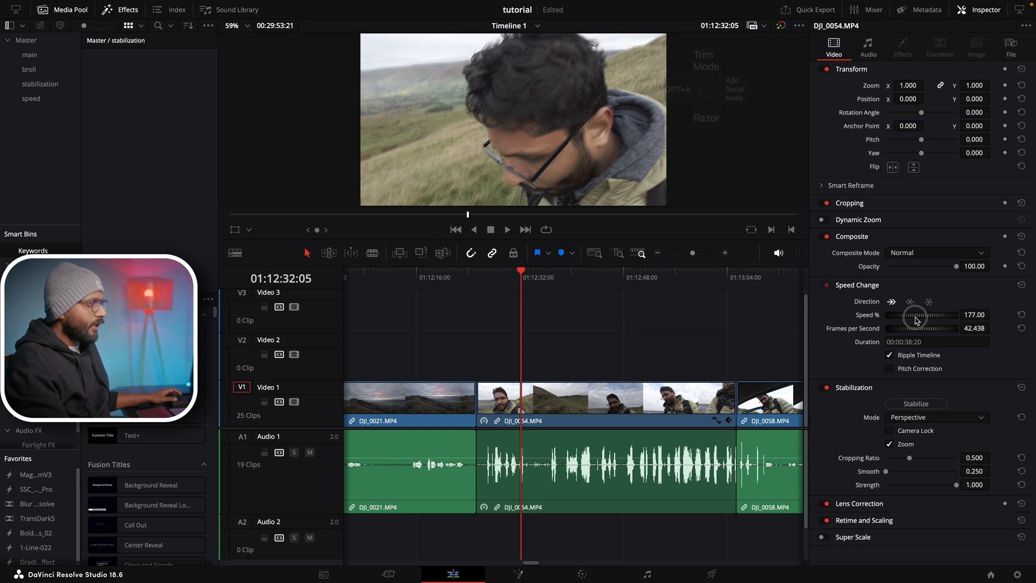
{"action": "left_click_drag", "start_coordinate": [911, 320], "coordinate": [884, 321]}
{"action": "left_click", "coordinate": [491, 283]}
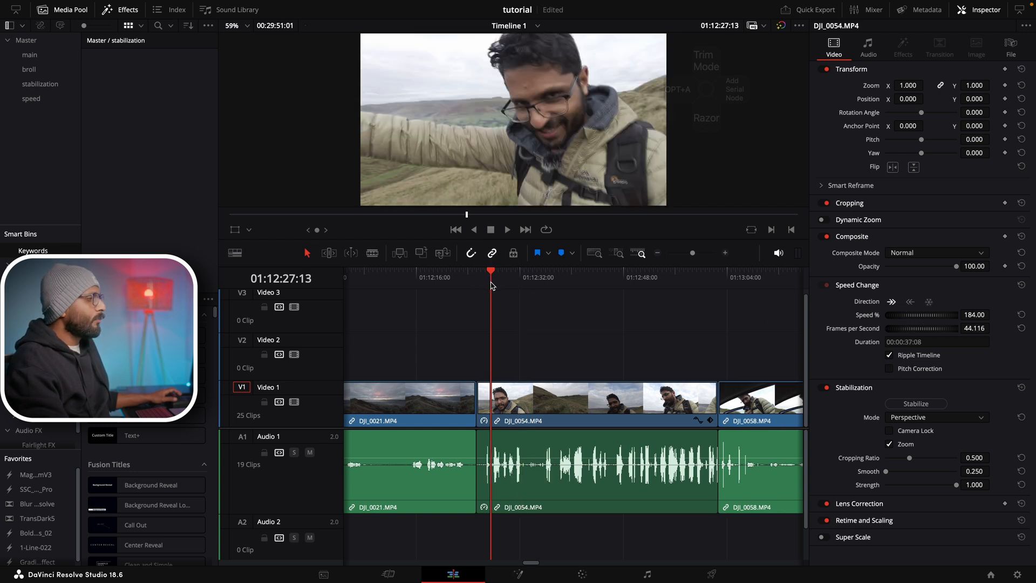
{"action": "key", "text": "space"}
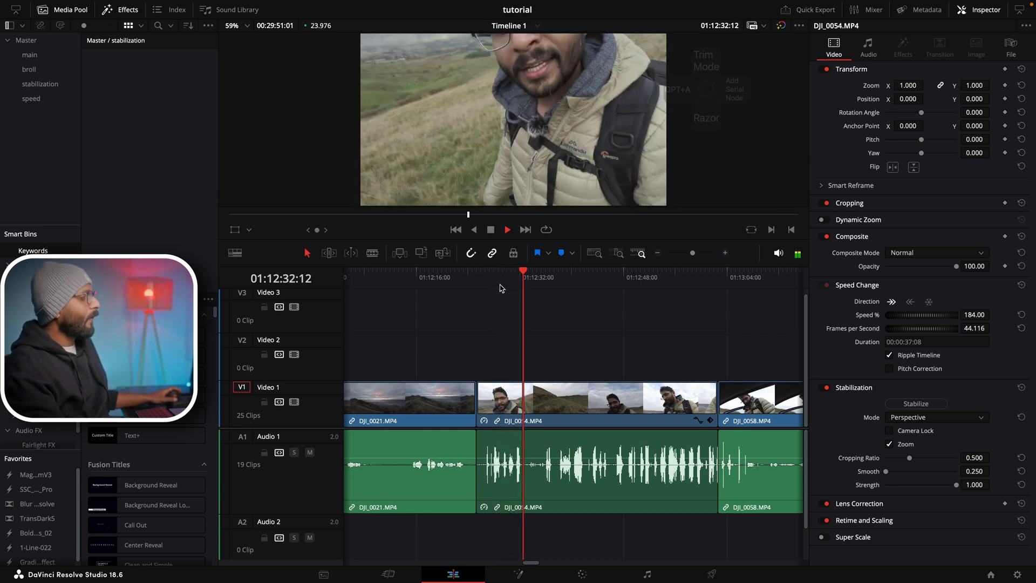
{"action": "key", "text": "space"}
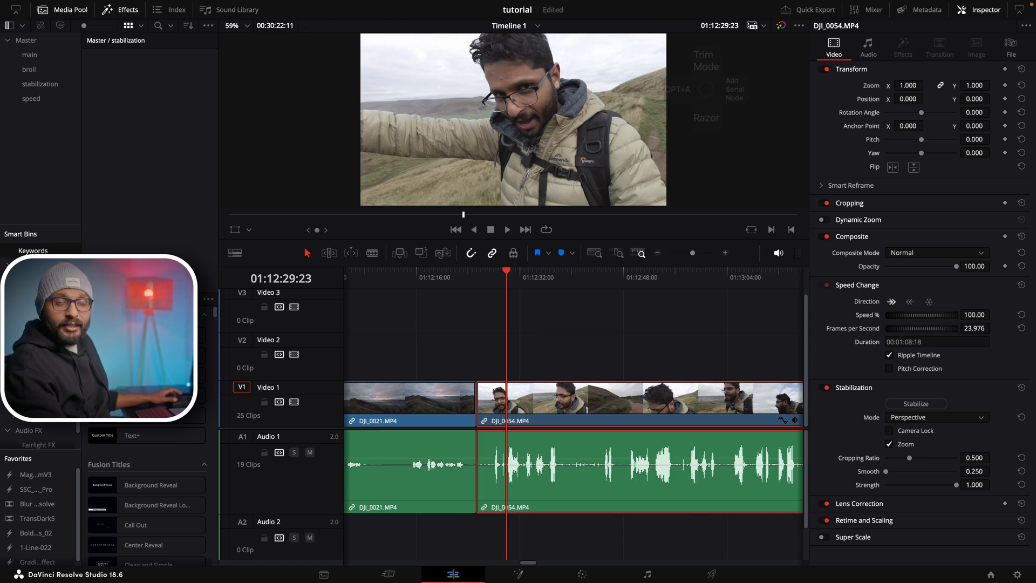
- Try DJI_0054.MP4 at 195% speed with Pitch Correction on, play it from 01:12:26:23, and reset the speed
{"action": "left_click_drag", "start_coordinate": [912, 316], "coordinate": [998, 315]}
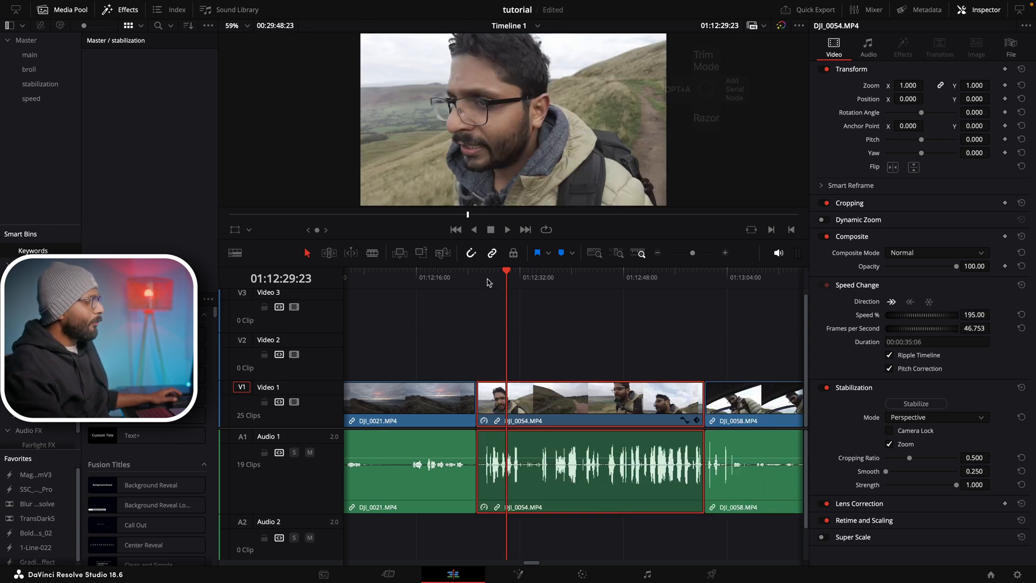
{"action": "left_click", "coordinate": [487, 280]}
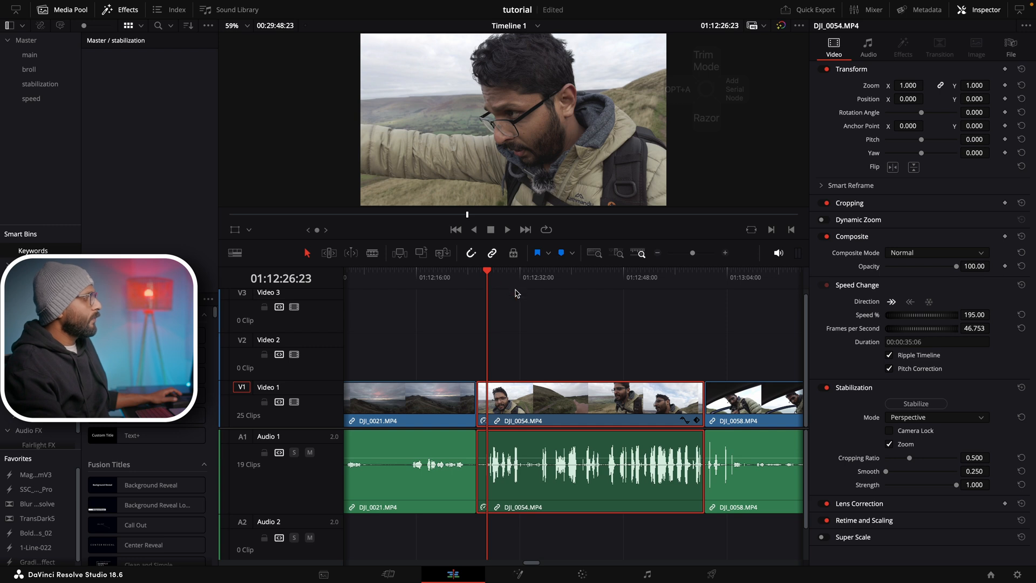
{"action": "key", "text": "space"}
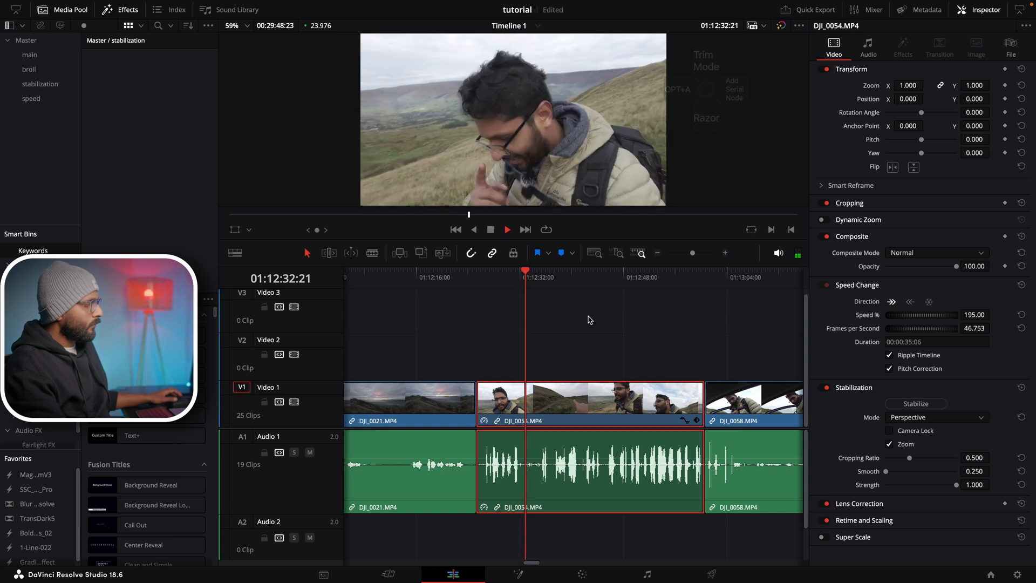
{"action": "left_click", "coordinate": [550, 277]}
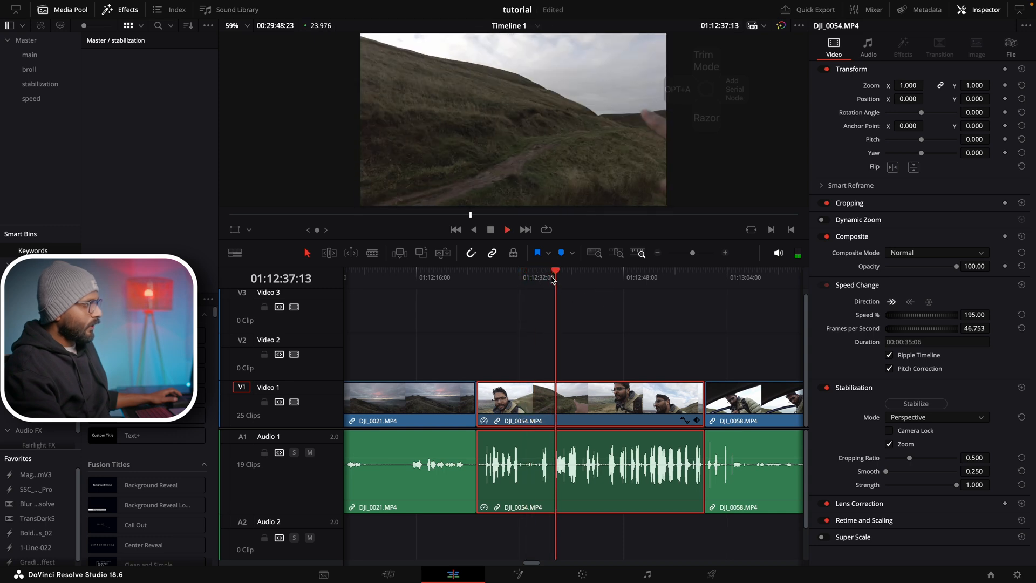
{"action": "key", "text": "space"}
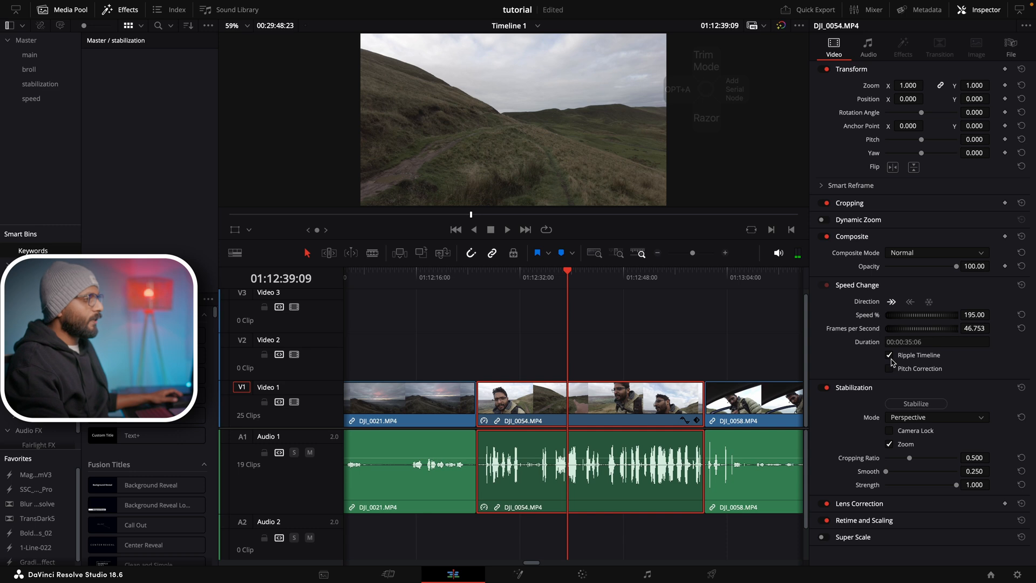
{"action": "left_click", "coordinate": [1022, 315]}
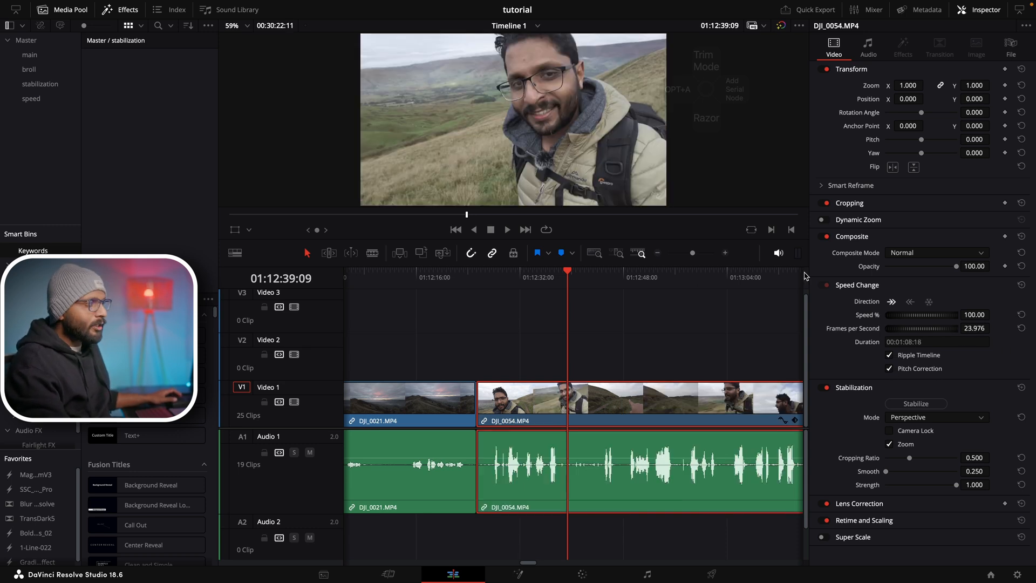
{"action": "left_click", "coordinate": [869, 522]}
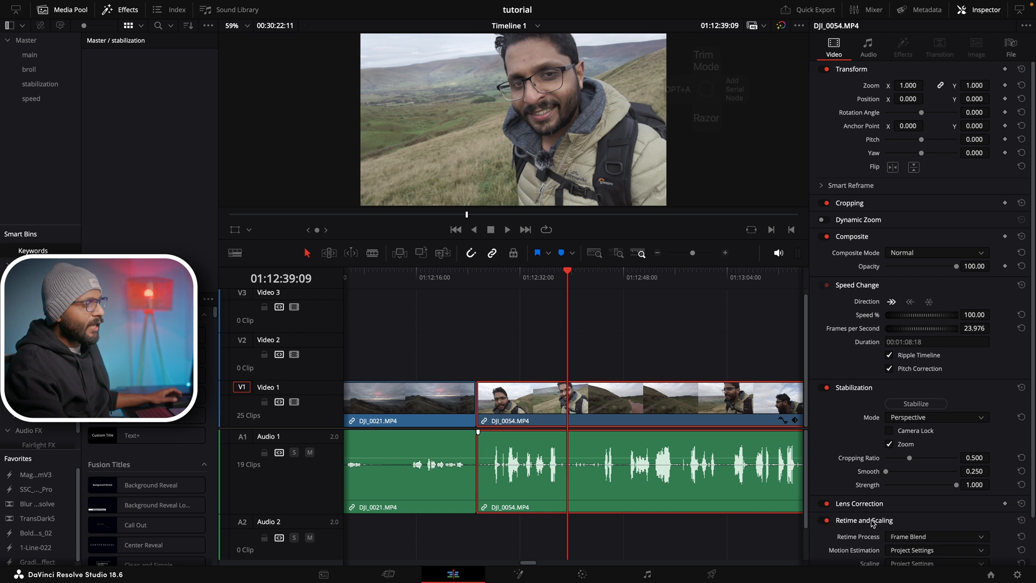
{"action": "left_click", "coordinate": [871, 521]}
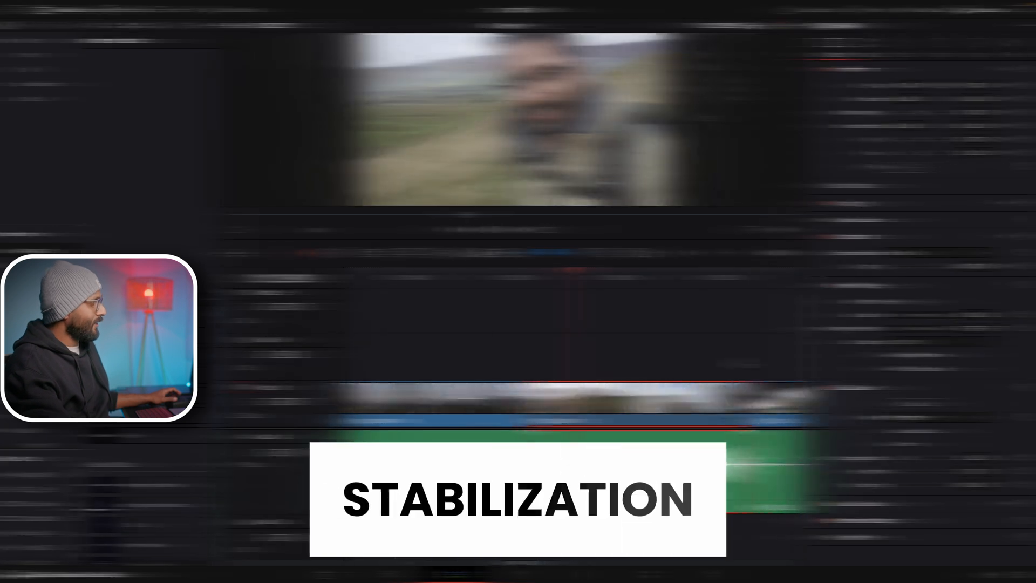
- Move the playhead to the clip at 01:27:08:20 and open the stabilization bin in the media pool
{"action": "left_click", "coordinate": [508, 277]}
{"action": "key", "text": "super+equal"}
{"action": "key", "text": "super+equal"}
{"action": "key", "text": "super+equal"}
{"action": "key", "text": "super+equal"}
{"action": "key", "text": "super+equal"}
{"action": "key", "text": "super+equal"}
{"action": "key", "text": "super+minus"}
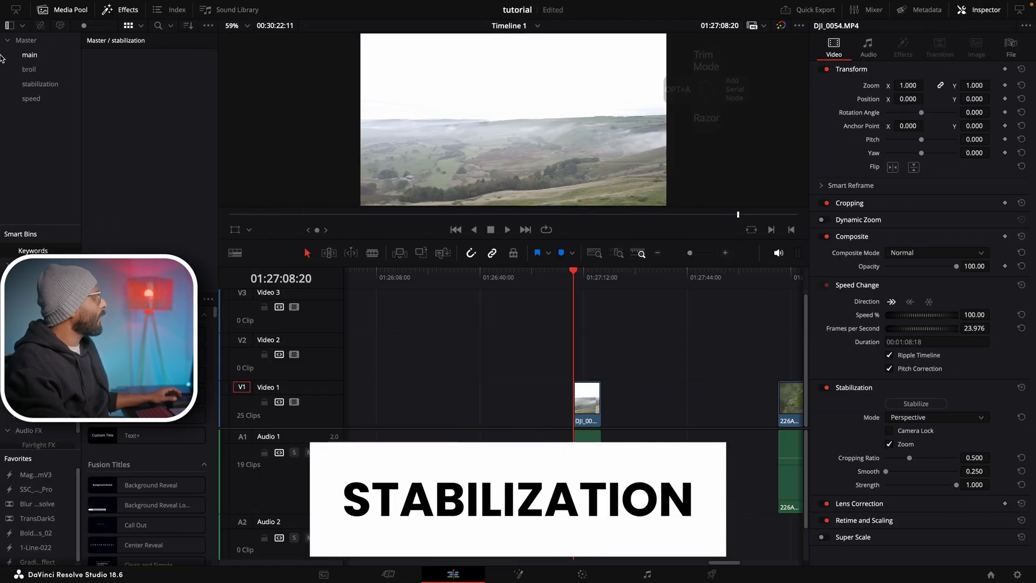
{"action": "key", "text": "super+minus"}
{"action": "left_click", "coordinate": [36, 86]}
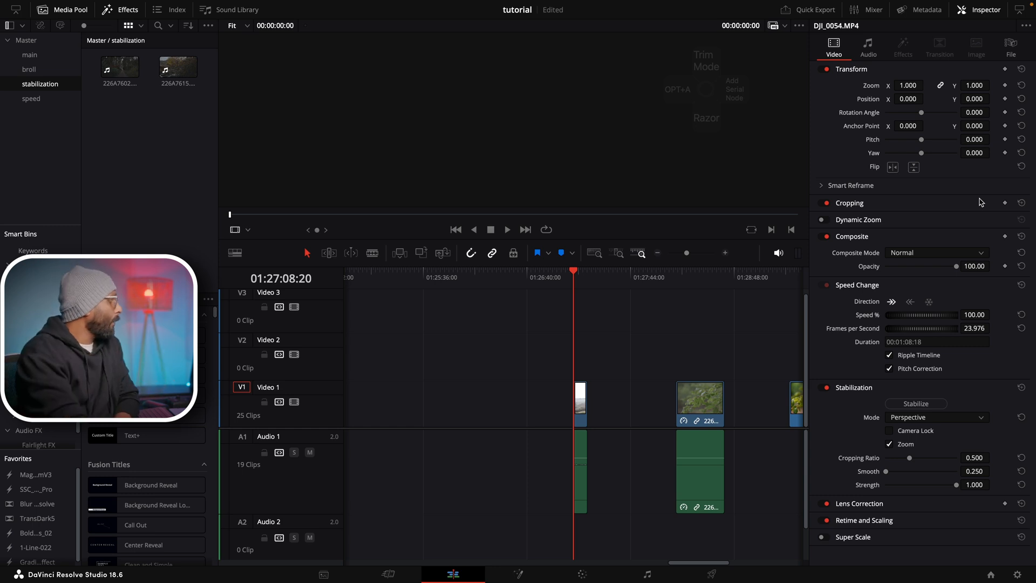
- Preview source clip 226A7602.MP4 from the stabilization bin, playing it through to 15:24:10:59
{"action": "left_click", "coordinate": [133, 66]}
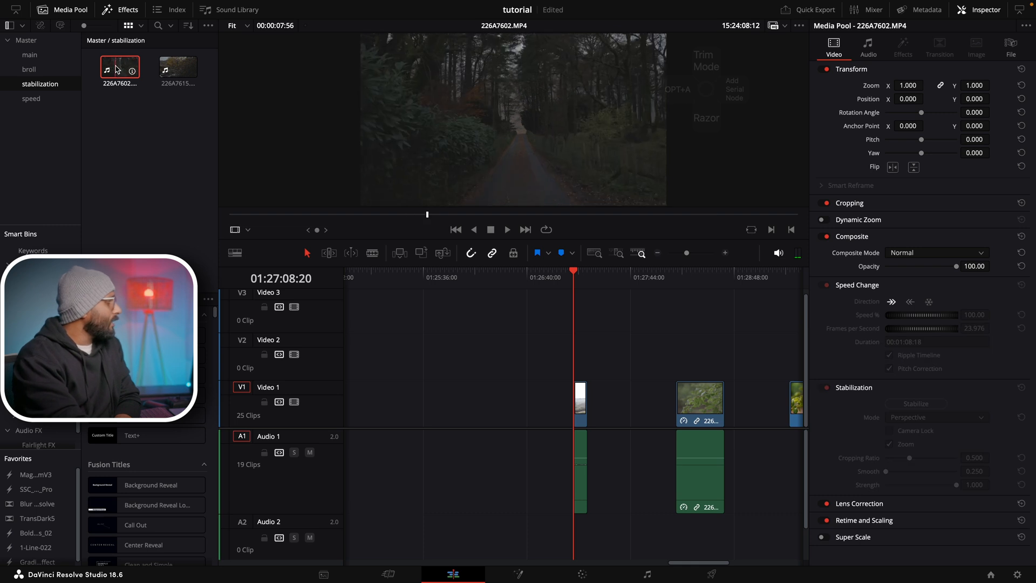
{"action": "left_click", "coordinate": [110, 72]}
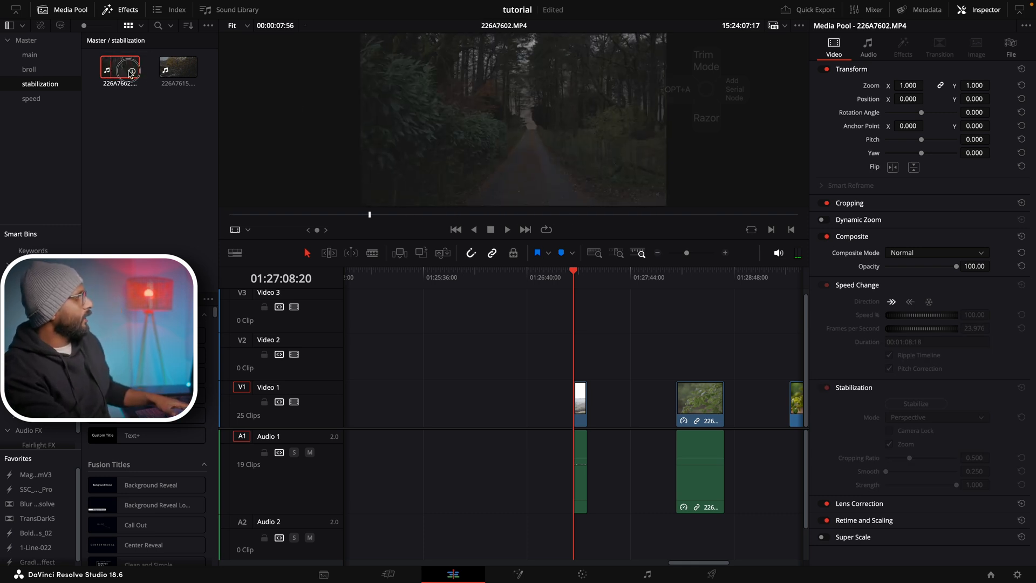
{"action": "key", "text": "space"}
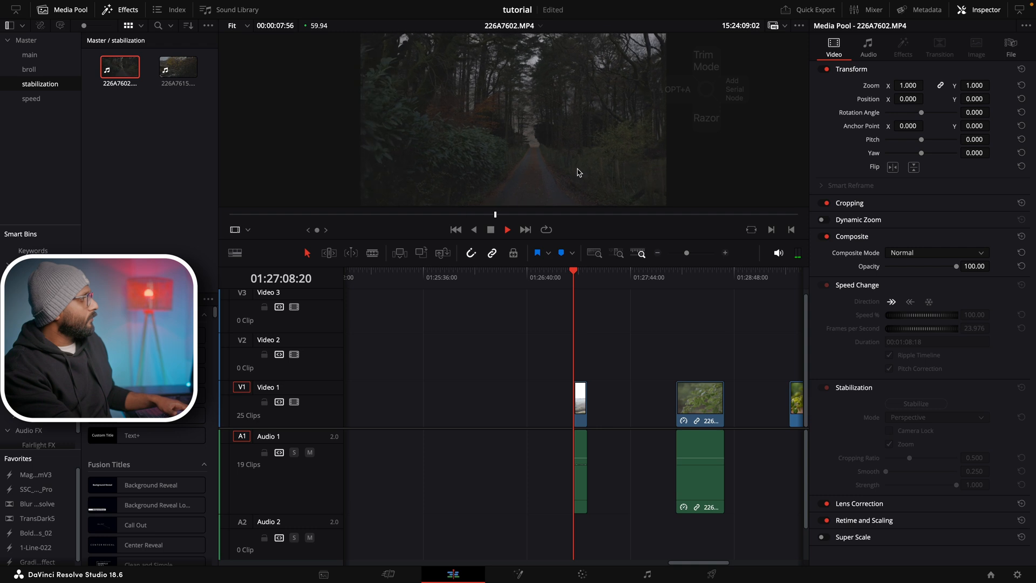
{"action": "key", "text": "space"}
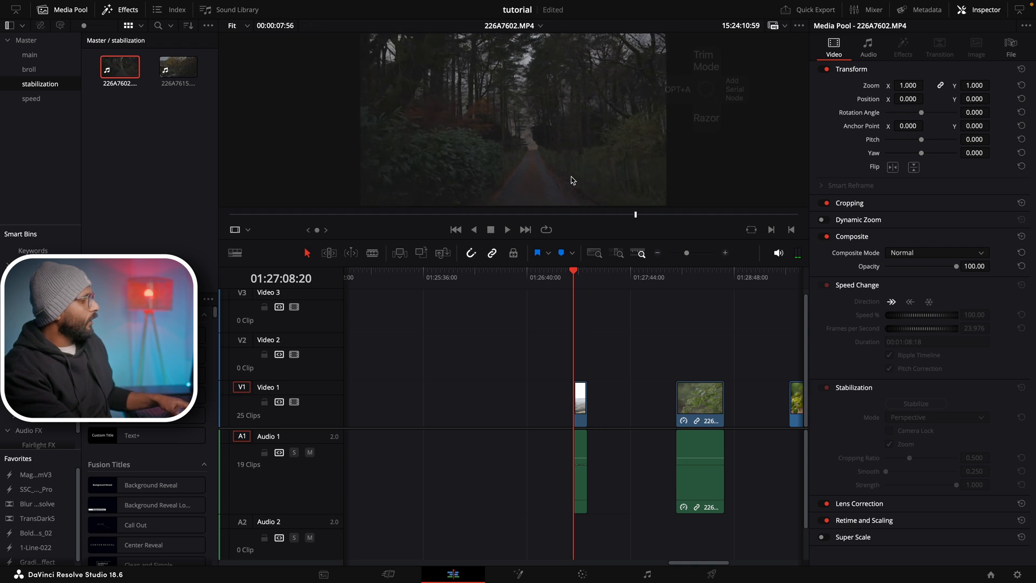
- Enlarge the viewer area to fit the image and preview 226A7602.MP4, returning to 15:24:05:52
{"action": "left_click_drag", "start_coordinate": [575, 241], "coordinate": [592, 397]}
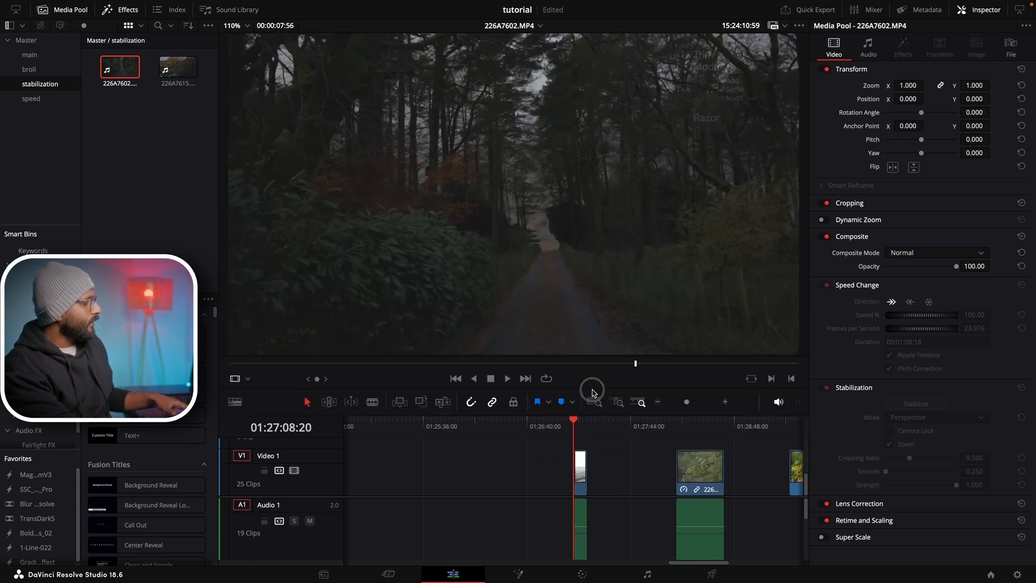
{"action": "key", "text": "space"}
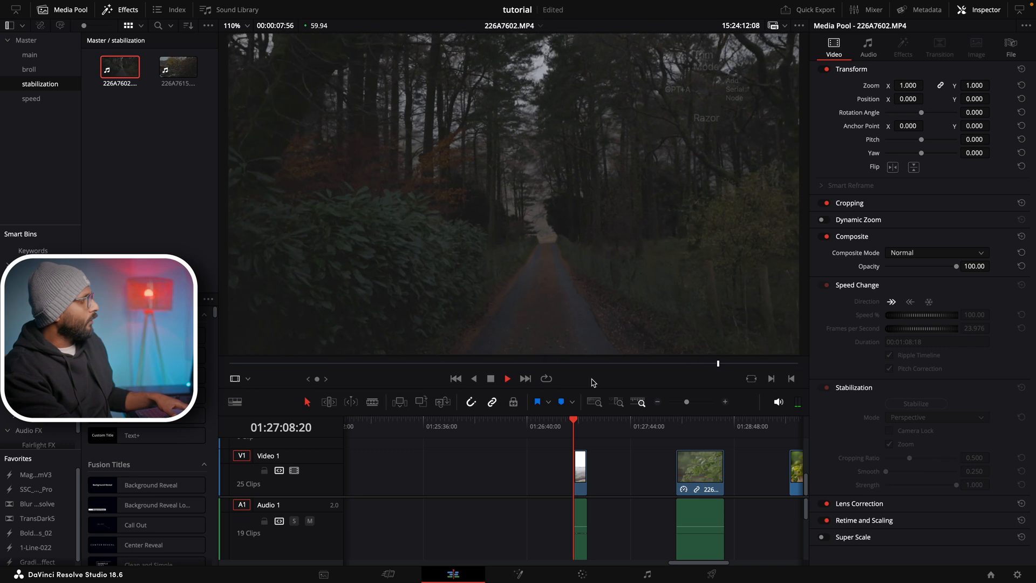
{"action": "key", "text": "space"}
{"action": "left_click_drag", "start_coordinate": [286, 363], "coordinate": [268, 363]}
{"action": "key", "text": "shift+z"}
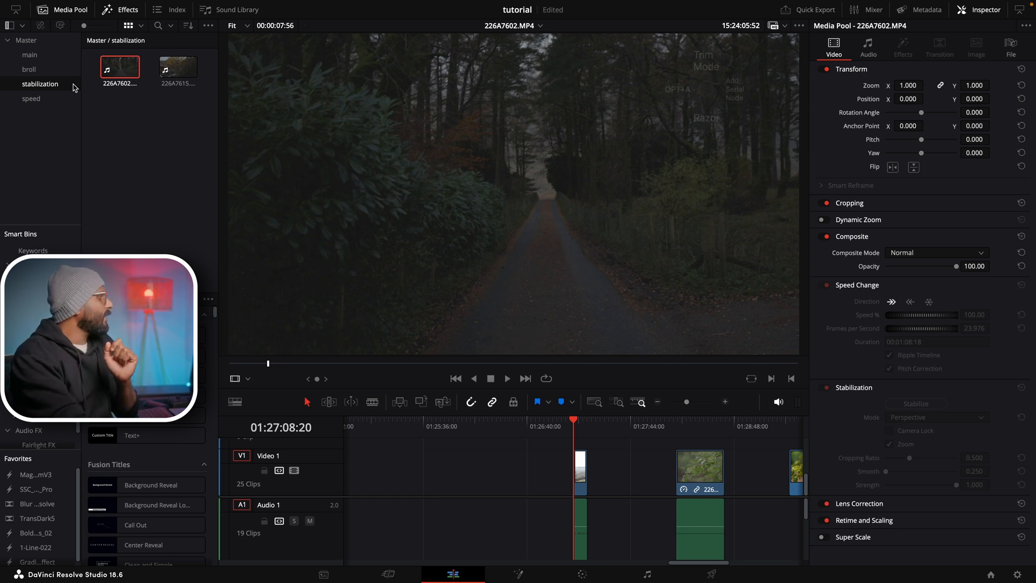
- Set the video frame rate of 226A7602.MP4 to 23.976 in its Clip Attributes and play the source clip
{"action": "right_click", "coordinate": [112, 71]}
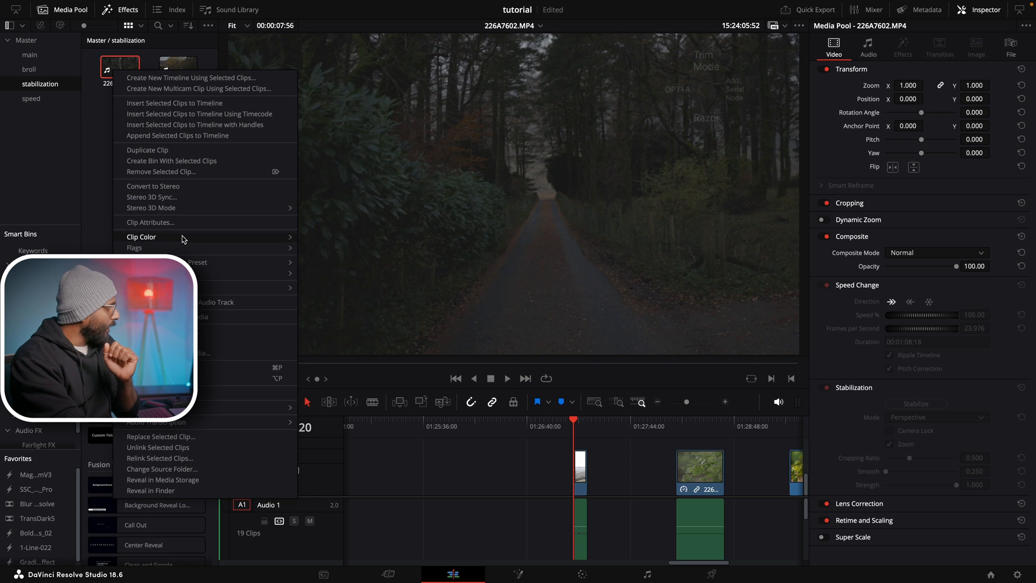
{"action": "left_click", "coordinate": [172, 223]}
{"action": "left_click", "coordinate": [489, 147]}
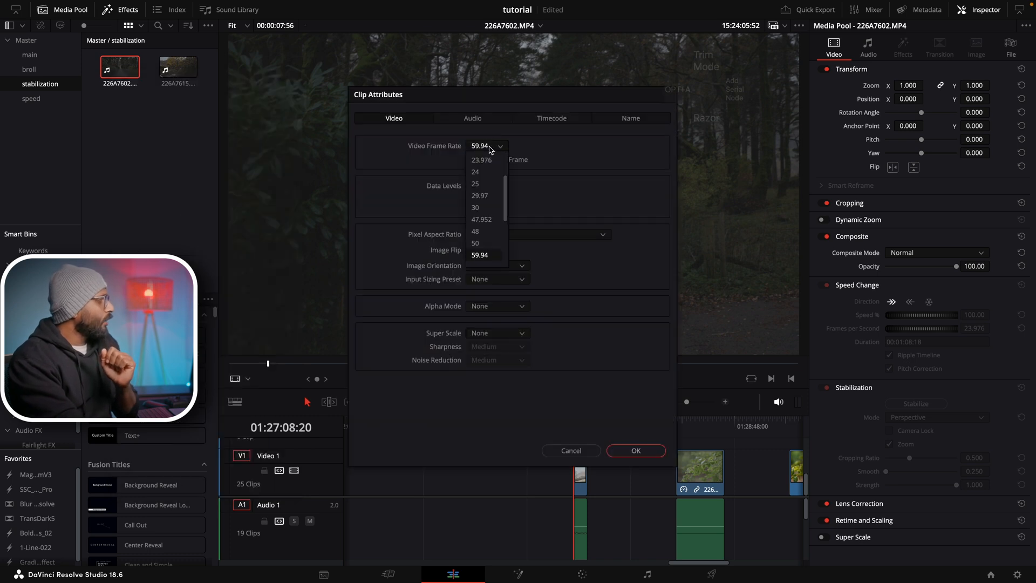
{"action": "scroll", "coordinate": [489, 194], "scroll_direction": "down", "scroll_amount": 4}
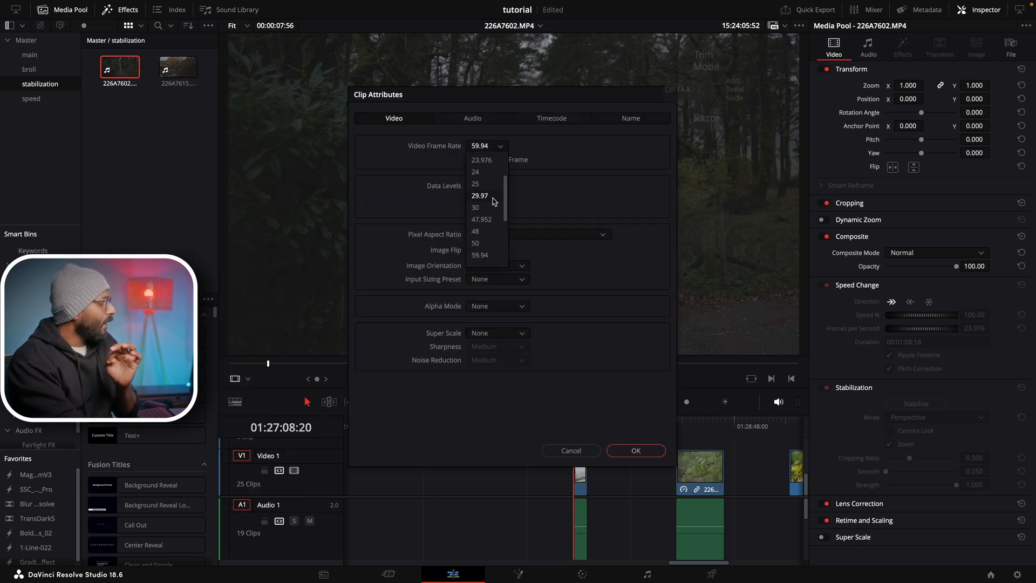
{"action": "scroll", "coordinate": [482, 229], "scroll_direction": "up", "scroll_amount": 4}
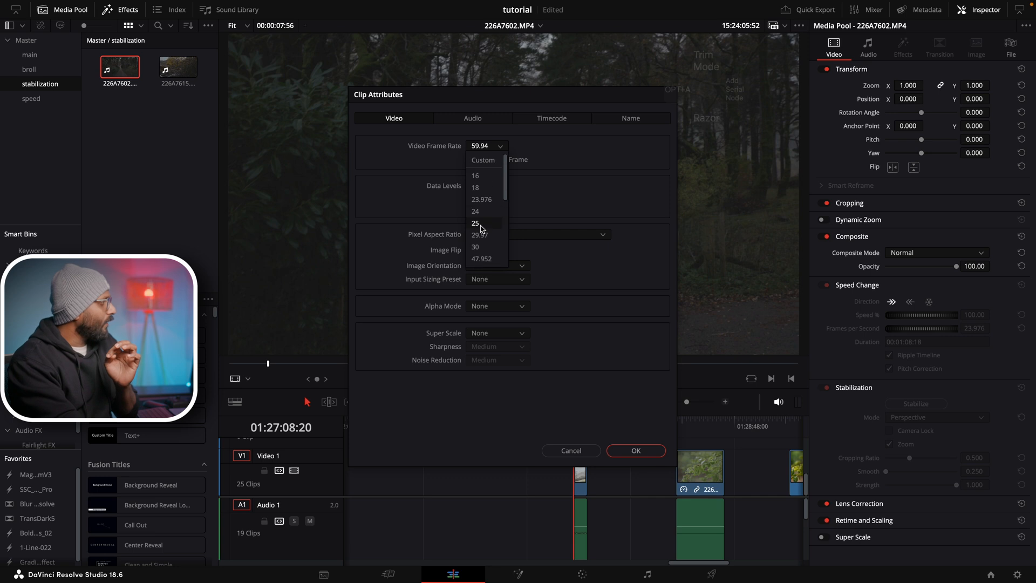
{"action": "left_click", "coordinate": [480, 160]}
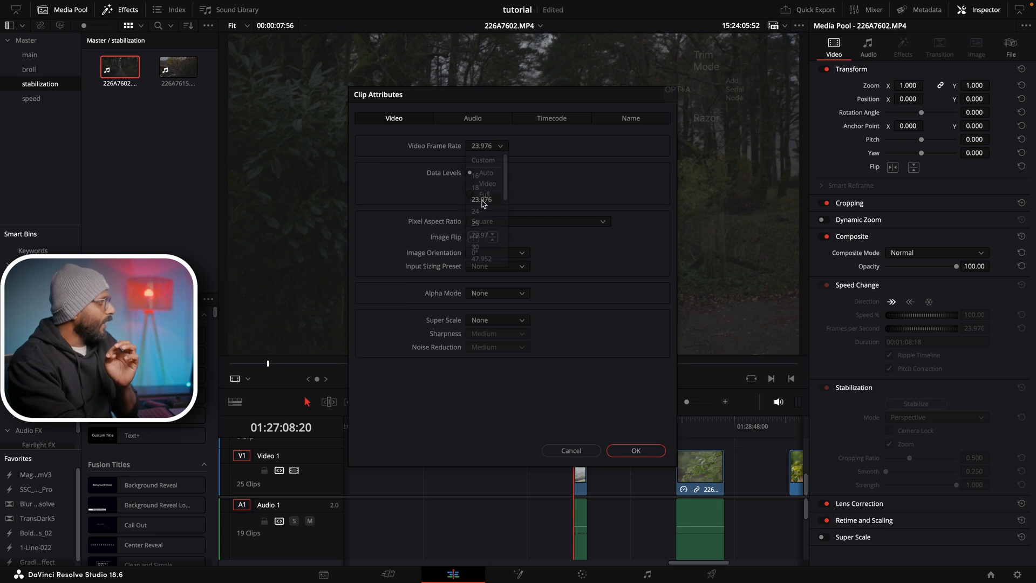
{"action": "left_click", "coordinate": [636, 450]}
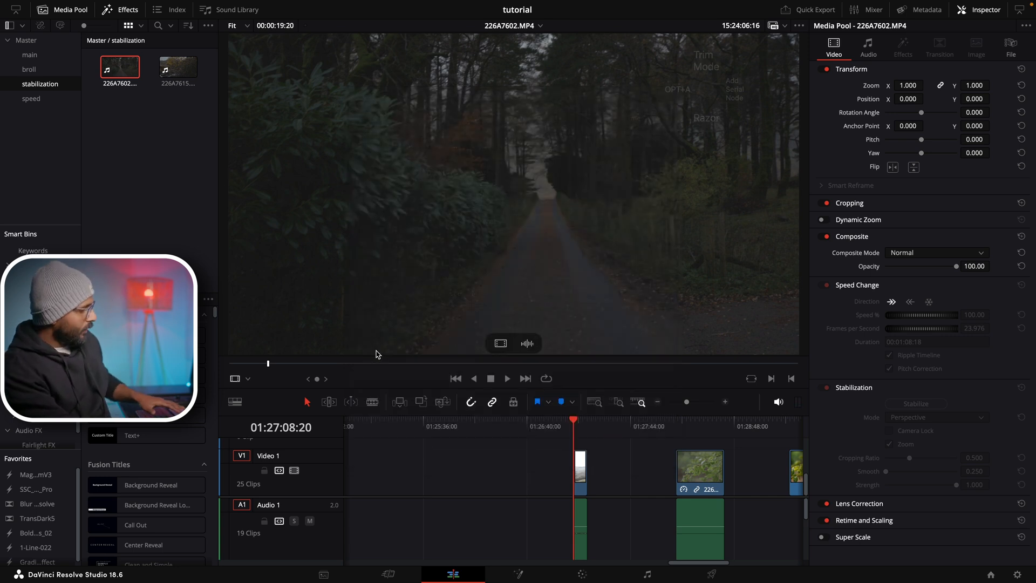
{"action": "key", "text": "space"}
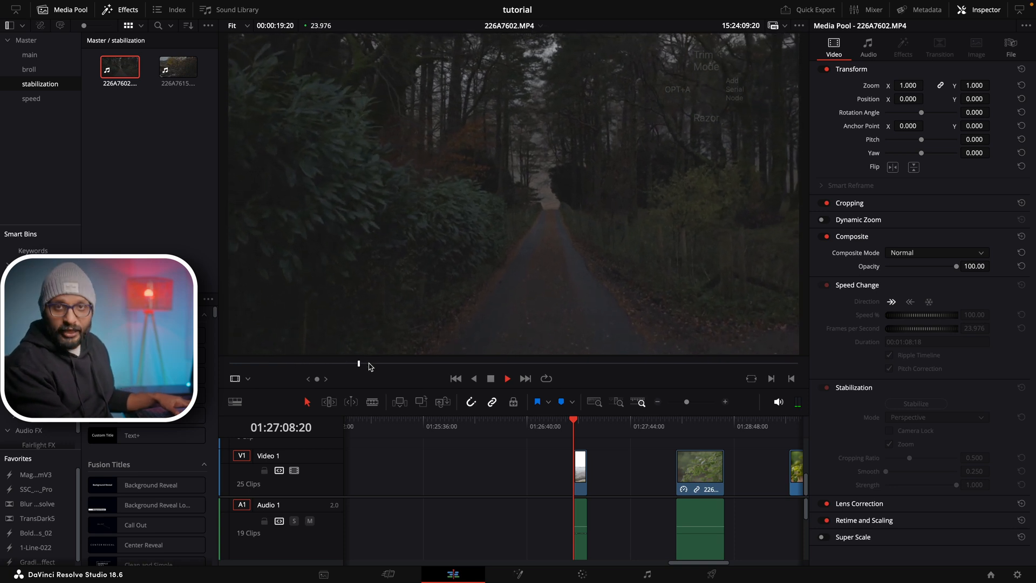
{"action": "key", "text": "space"}
- Place 226A7602.MP4 in the gap on Video 1 before 01:26:40:00 and move the playhead to 01:25:52:15 within it
{"action": "left_click_drag", "start_coordinate": [115, 70], "coordinate": [451, 465]}
{"action": "left_click", "coordinate": [451, 465]}
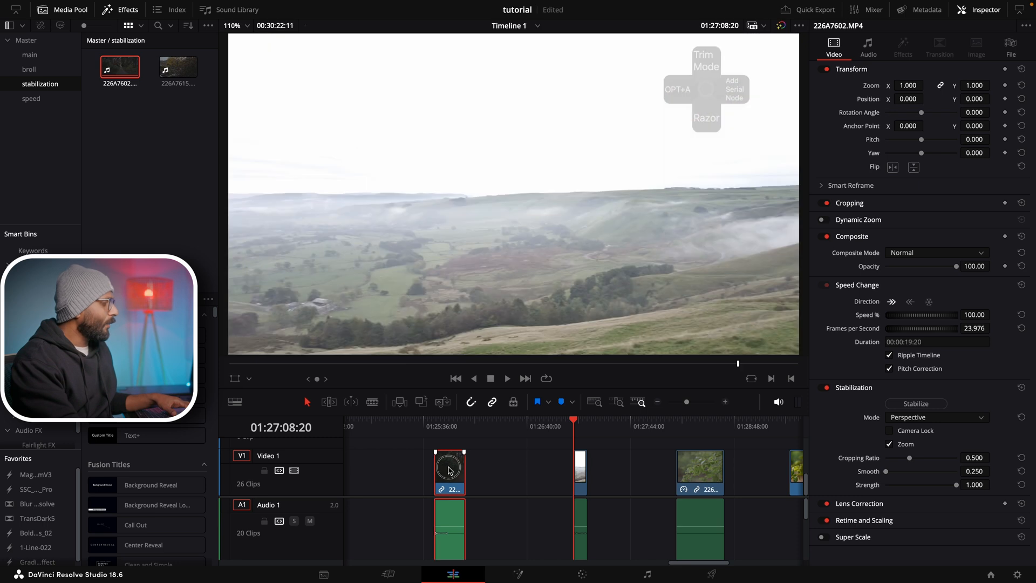
{"action": "left_click", "coordinate": [450, 423]}
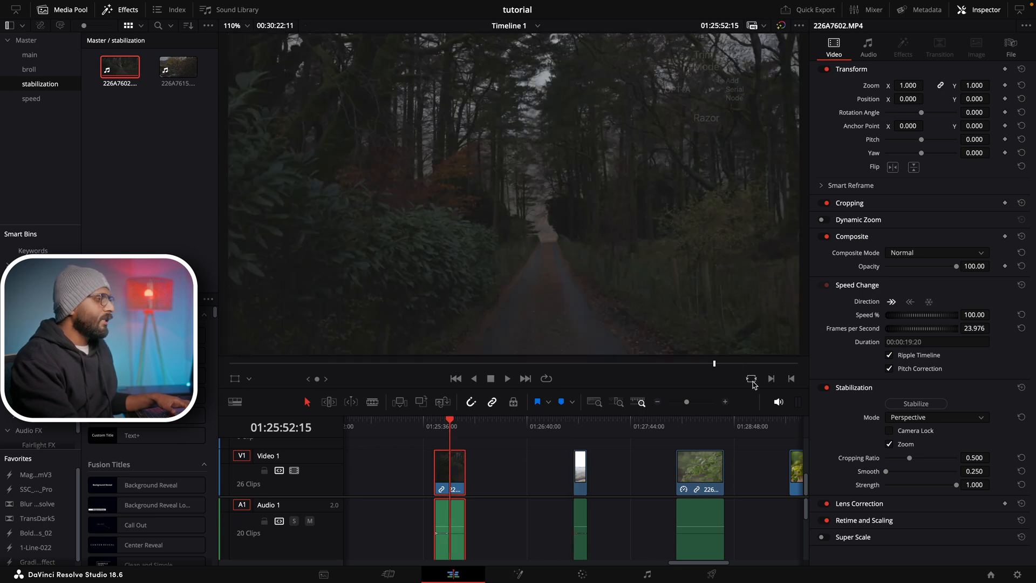
- Apply the saved PowerGrade still 1.24.1 to 226A7602.MP4 on the Color page and play the graded clip on the Edit page
{"action": "left_click", "coordinate": [582, 573]}
{"action": "left_click", "coordinate": [25, 57]}
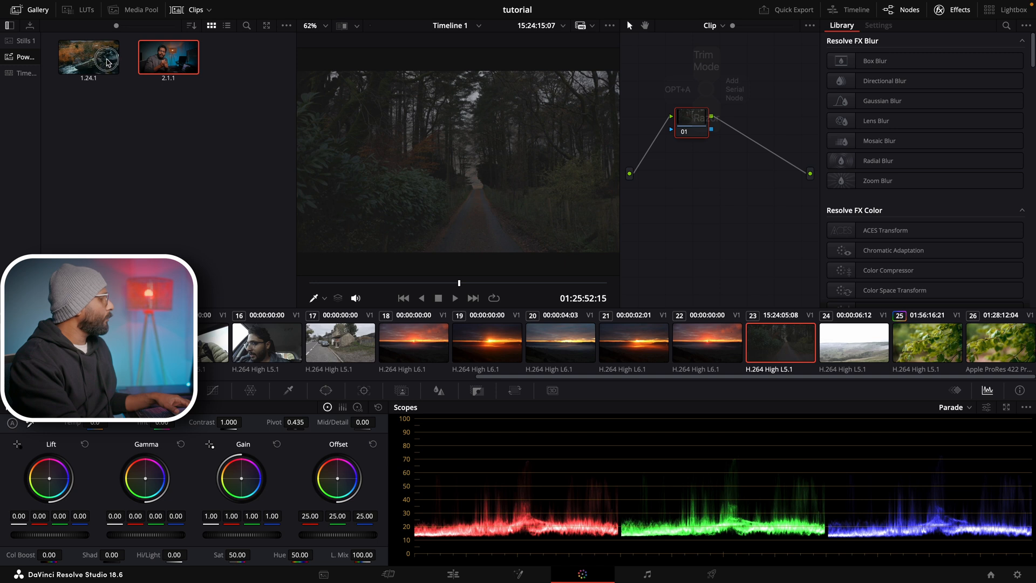
{"action": "double_click", "coordinate": [107, 62]}
{"action": "left_click", "coordinate": [453, 573]}
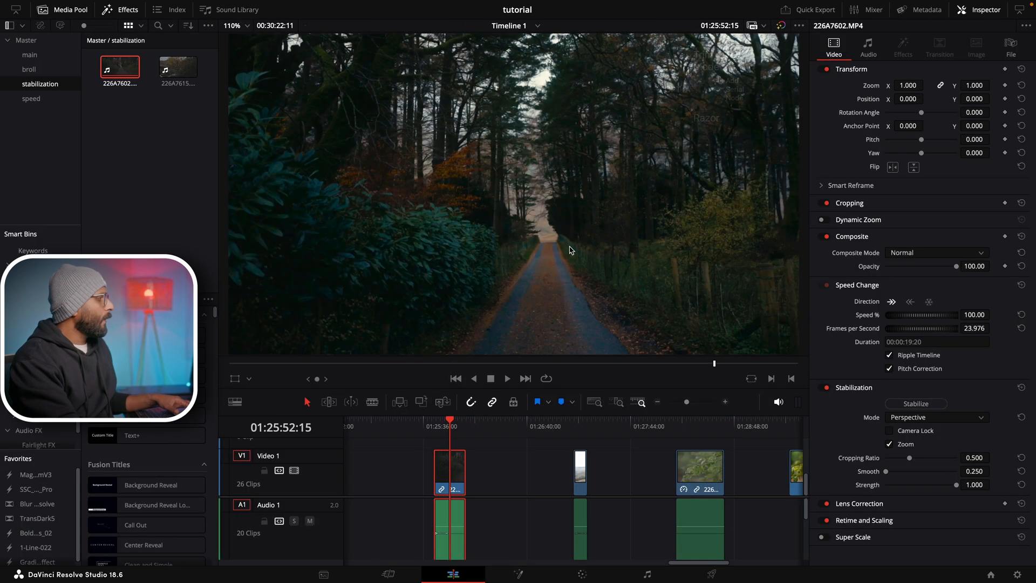
{"action": "key", "text": "space"}
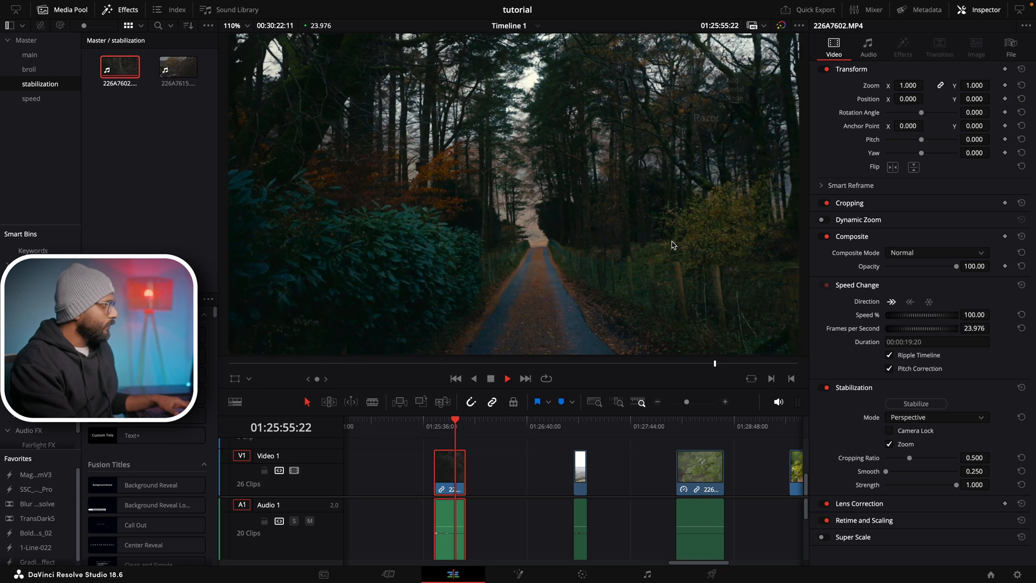
{"action": "key", "text": "space"}
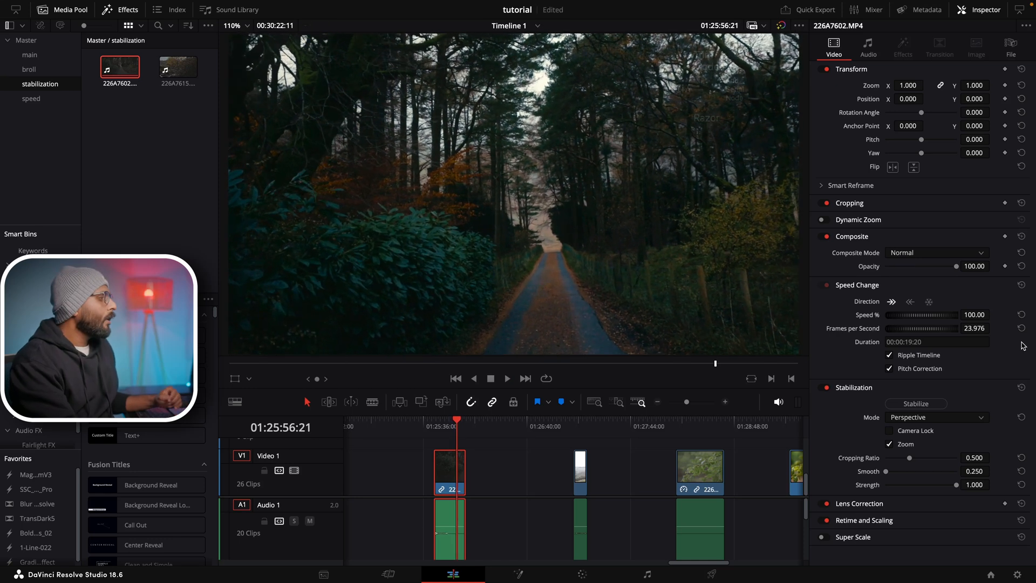
- Stabilize 226A7602.MP4 in Perspective mode and play it from 01:25:42:16
{"action": "left_click", "coordinate": [909, 404]}
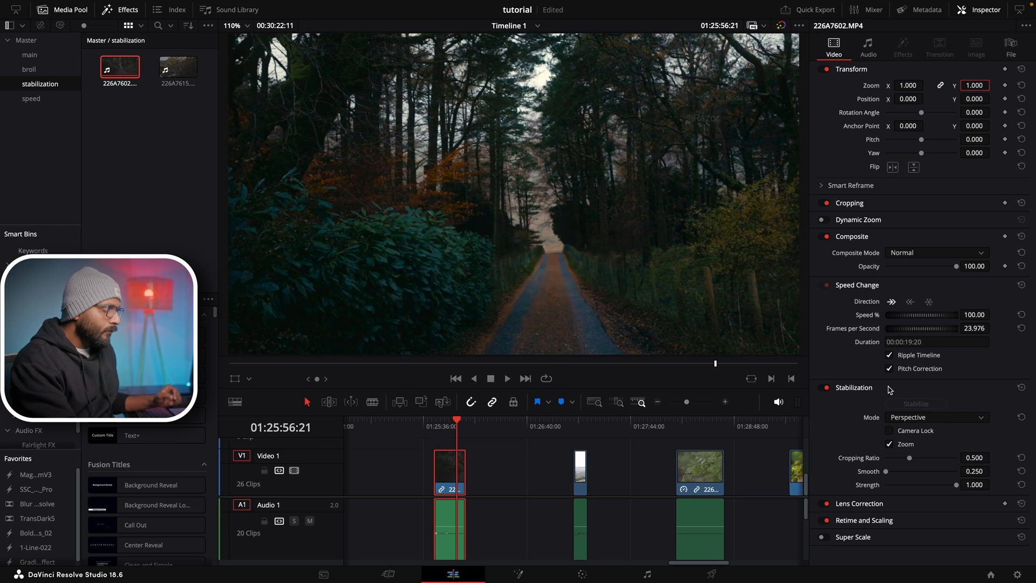
{"action": "left_click", "coordinate": [435, 426]}
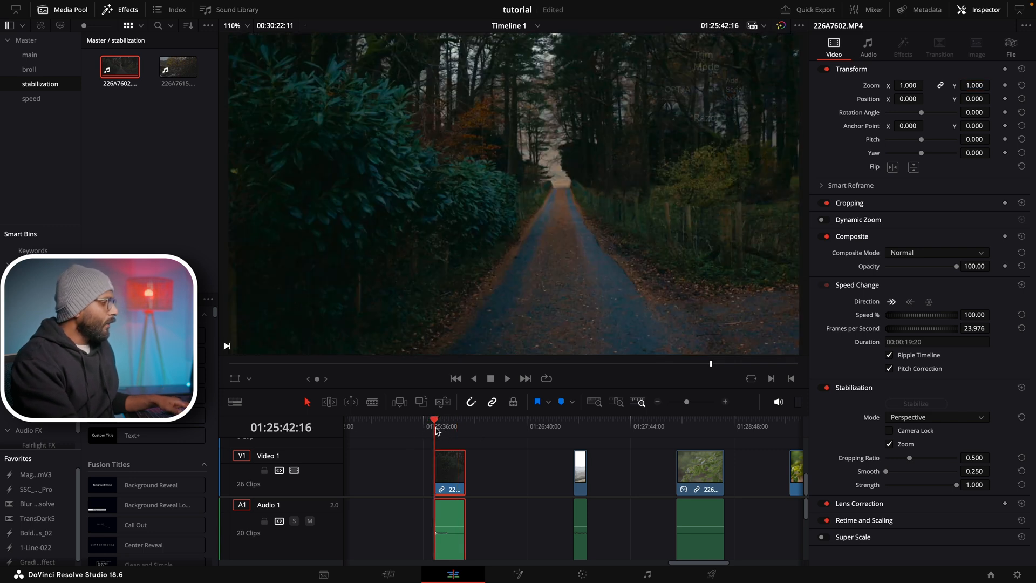
{"action": "key", "text": "space"}
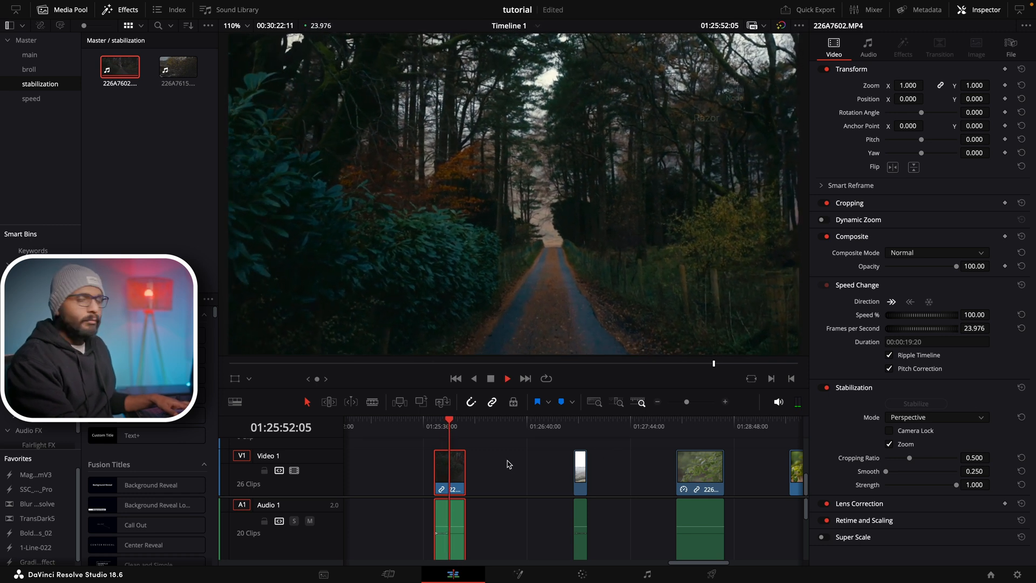
{"action": "key", "text": "space"}
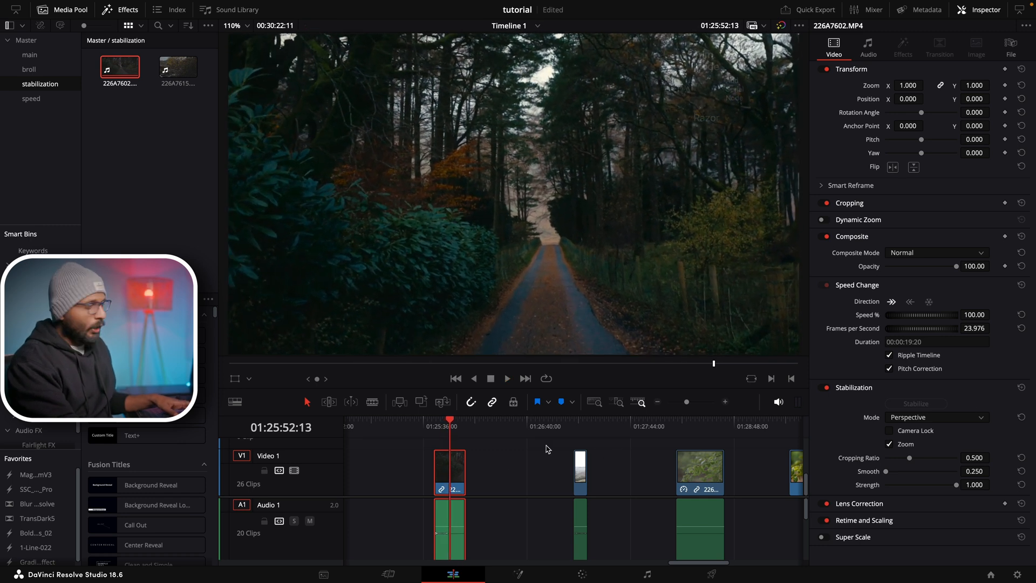
- Try the Similarity and Translation stabilization modes on 226A7602.MP4 and return the mode to Perspective
{"action": "left_click", "coordinate": [907, 418]}
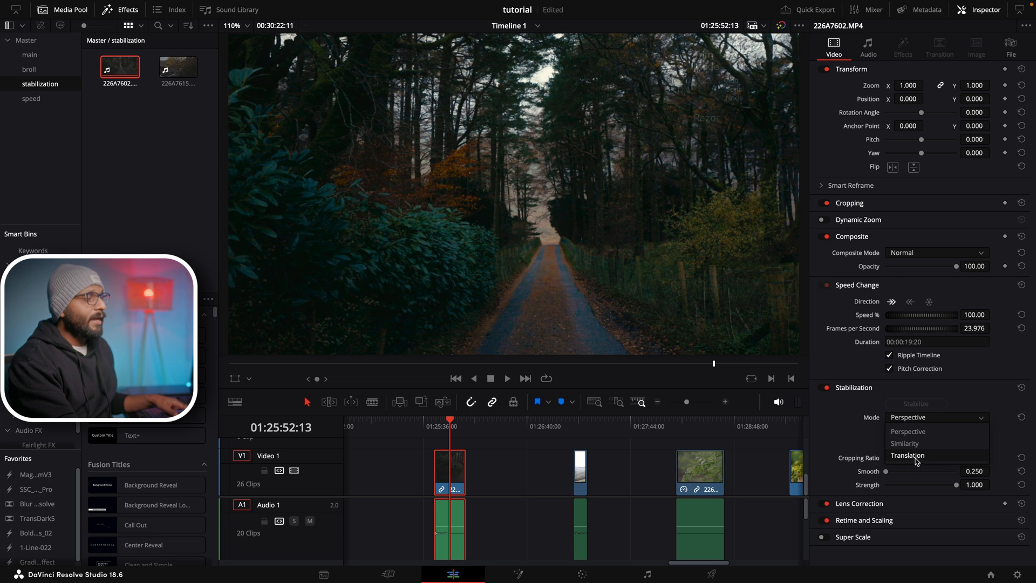
{"action": "left_click", "coordinate": [917, 432]}
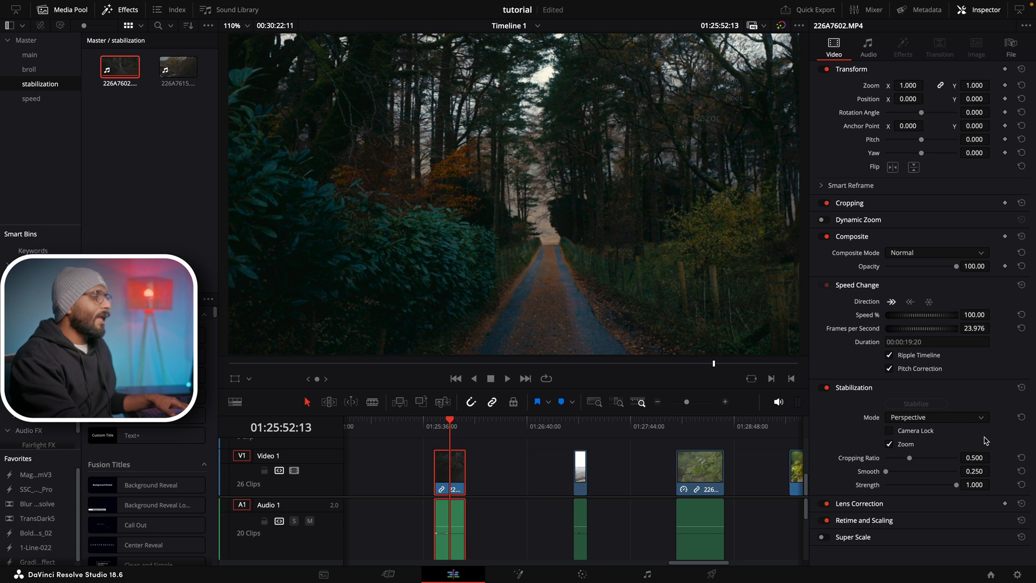
{"action": "left_click", "coordinate": [958, 417]}
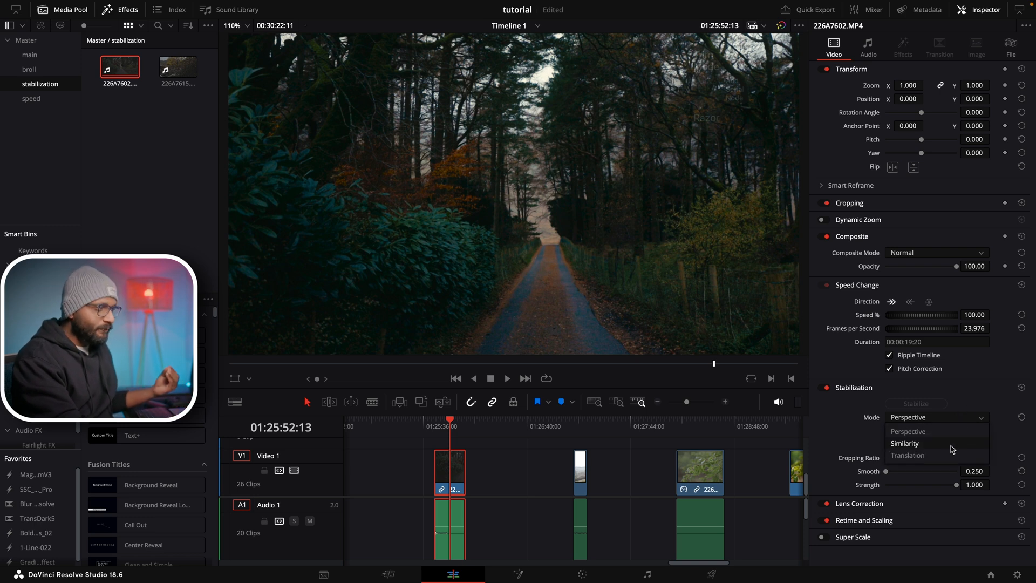
{"action": "left_click", "coordinate": [917, 443]}
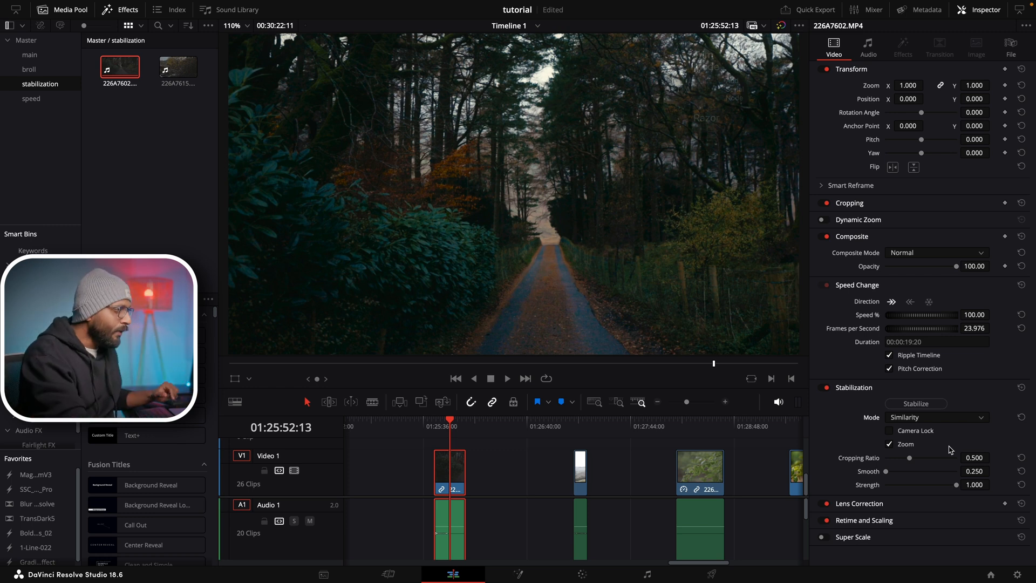
{"action": "left_click", "coordinate": [930, 420]}
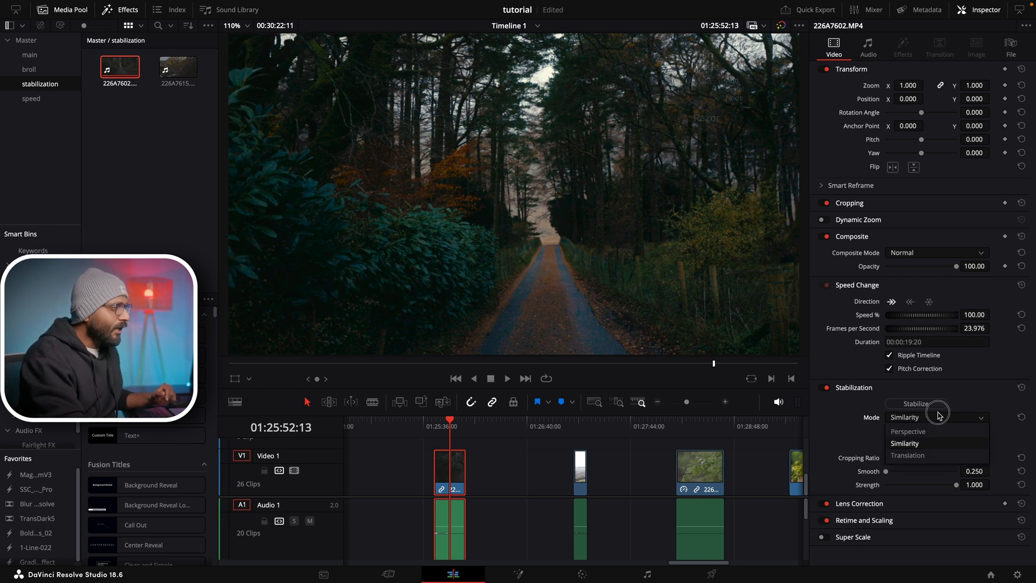
{"action": "left_click", "coordinate": [920, 458]}
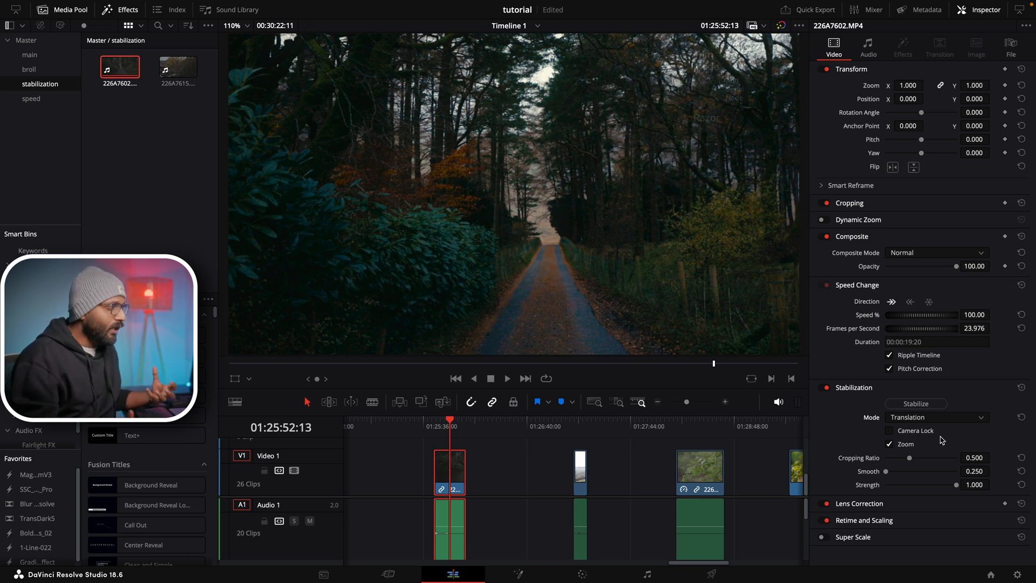
{"action": "left_click", "coordinate": [944, 418]}
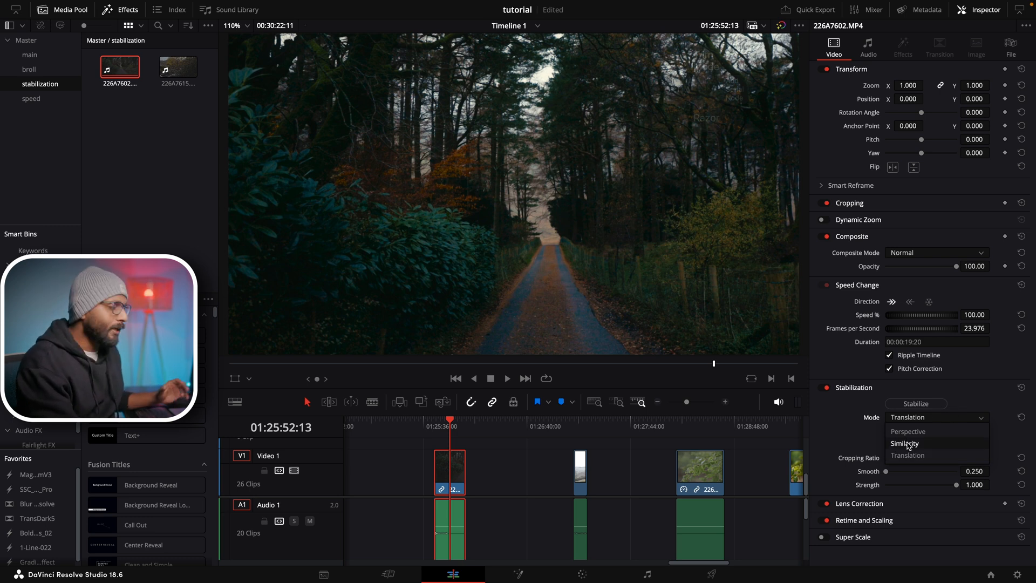
{"action": "left_click", "coordinate": [971, 389]}
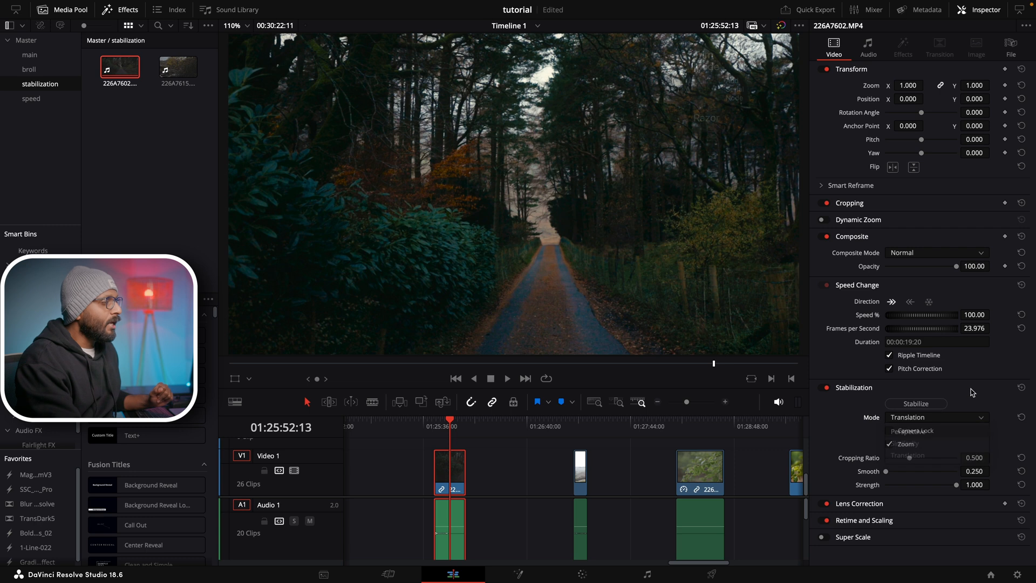
{"action": "left_click", "coordinate": [922, 418]}
{"action": "left_click", "coordinate": [909, 431]}
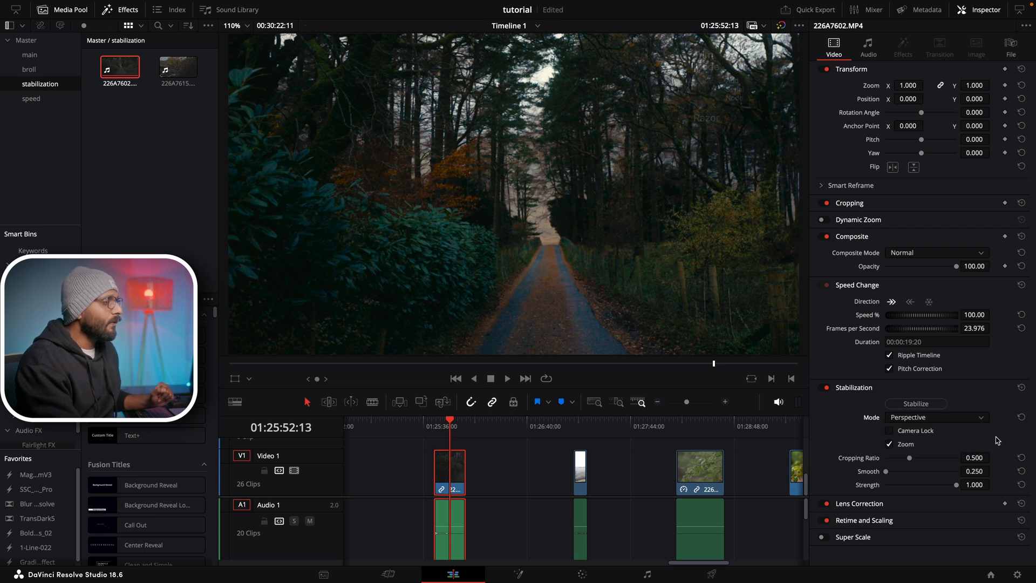
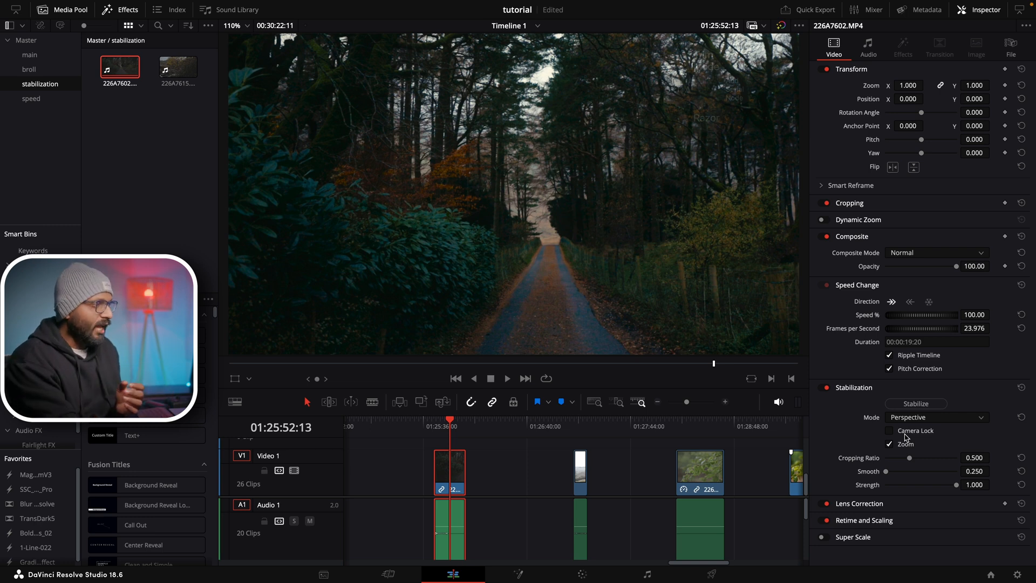
- Try stabilizing 226A7602.MP4 with Camera Lock on, play the result, and re-stabilize it with Camera Lock off
{"action": "left_click", "coordinate": [905, 433]}
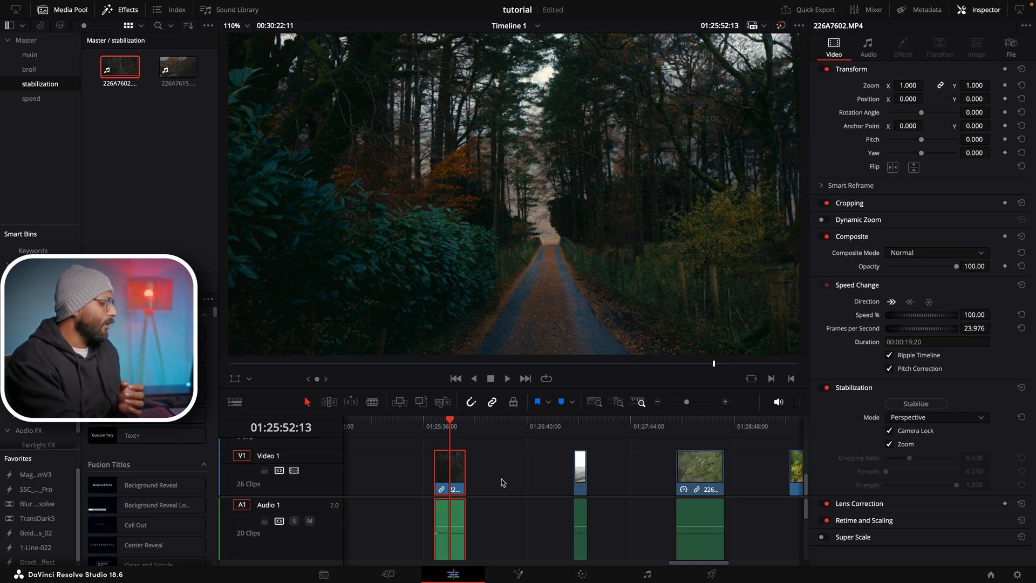
{"action": "left_click", "coordinate": [919, 405]}
{"action": "key", "text": "space"}
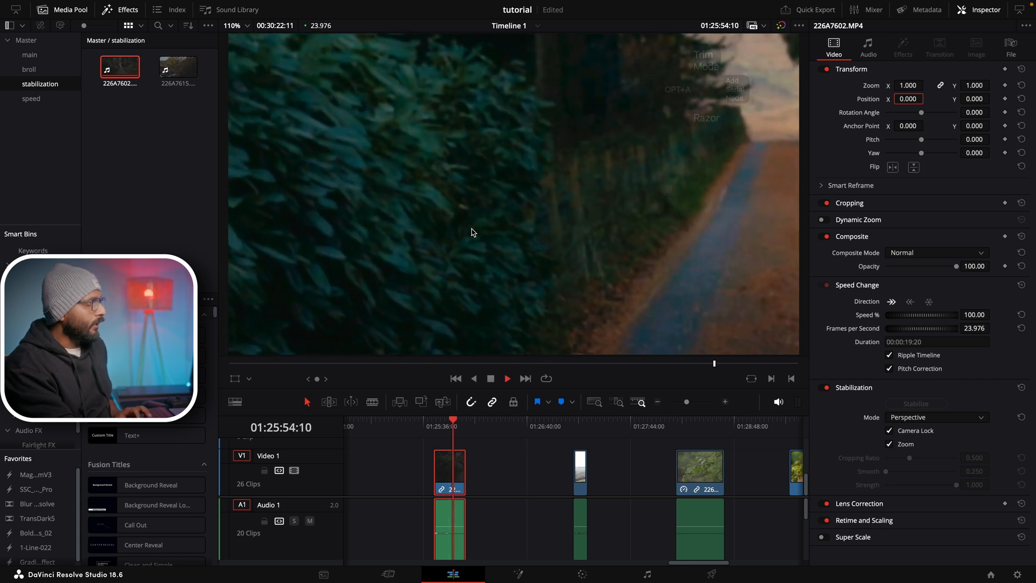
{"action": "key", "text": "space"}
{"action": "left_click", "coordinate": [889, 430]}
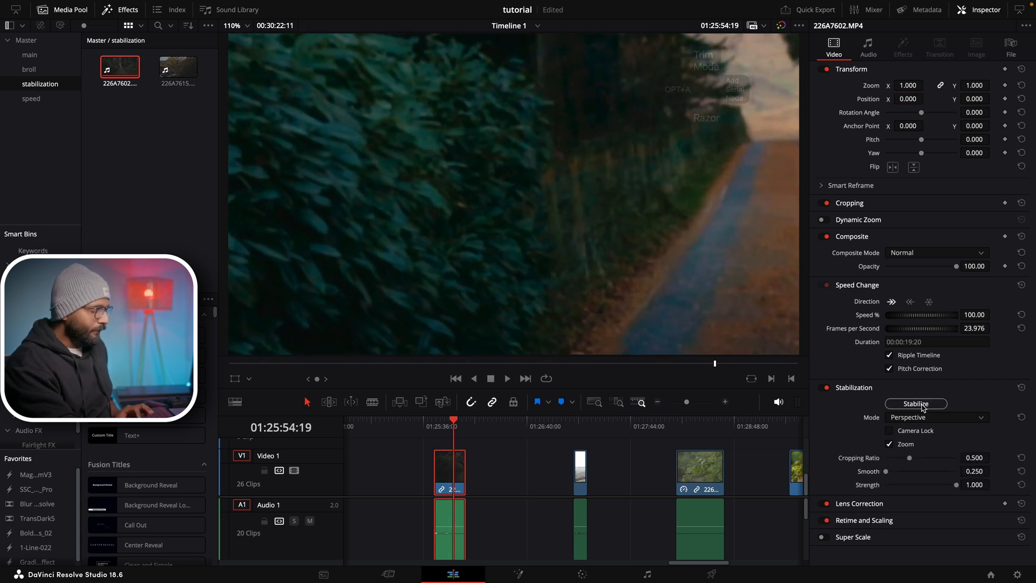
{"action": "left_click", "coordinate": [920, 404]}
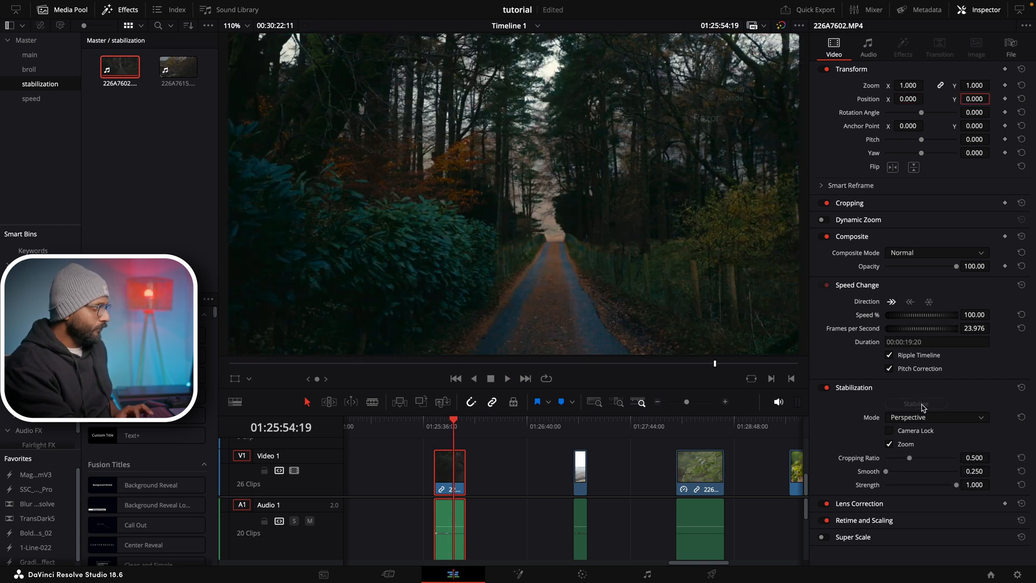
- Turn off the stabilization Zoom option, set the Cropping Ratio to 0.656, and re-stabilize 226A7602.MP4
{"action": "left_click", "coordinate": [899, 446]}
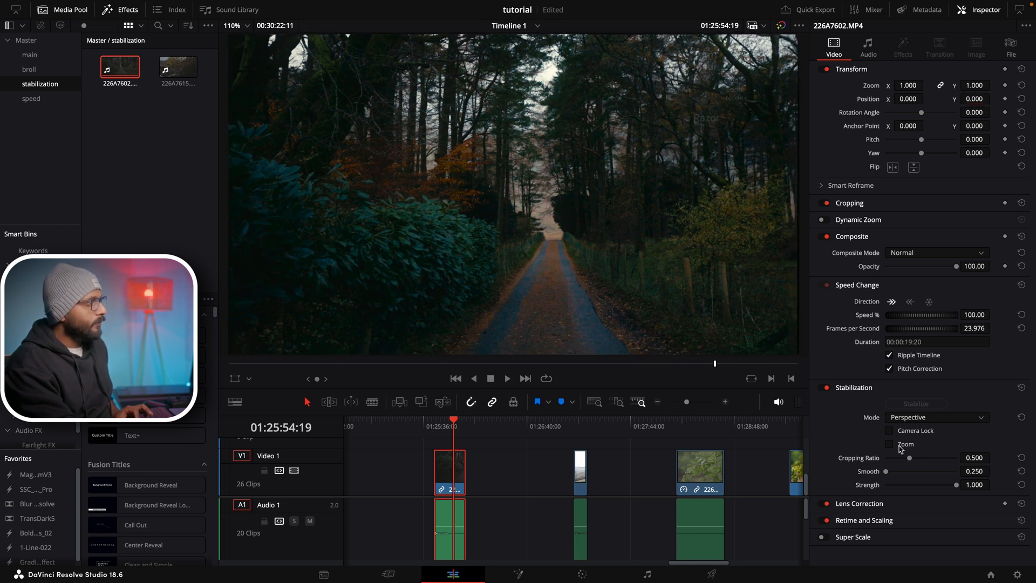
{"action": "mouse_move", "coordinate": [915, 459]}
{"action": "left_mouse_down"}
{"action": "mouse_move", "coordinate": [945, 458]}
{"action": "mouse_move", "coordinate": [923, 458]}
{"action": "left_mouse_up"}
{"action": "left_click", "coordinate": [920, 404]}
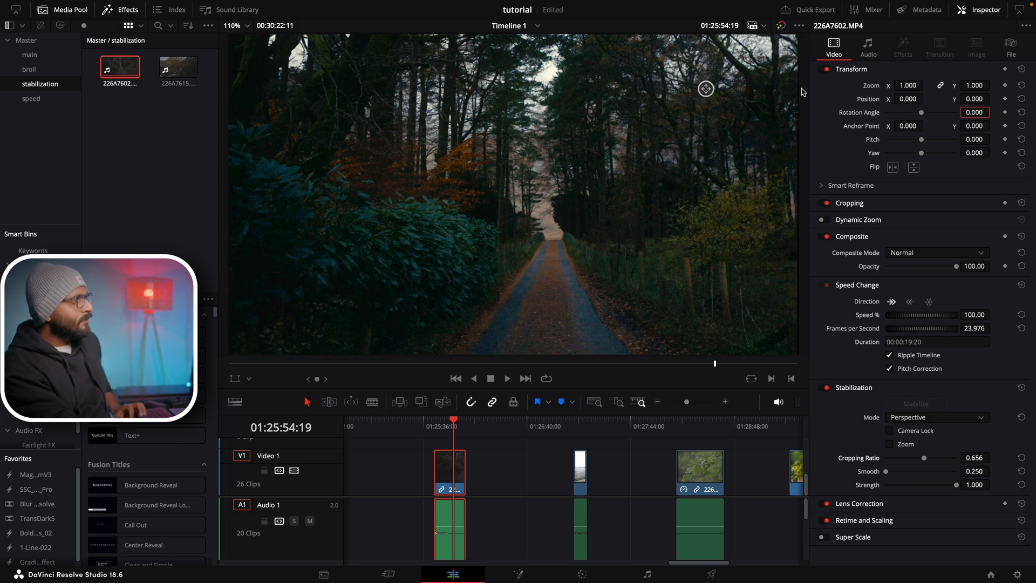
- Inspect the frame edges of the stabilized clip in the viewer, moving the playhead back to 01:25:49:15
{"action": "scroll", "coordinate": [718, 192], "scroll_direction": "down", "scroll_amount": 3}
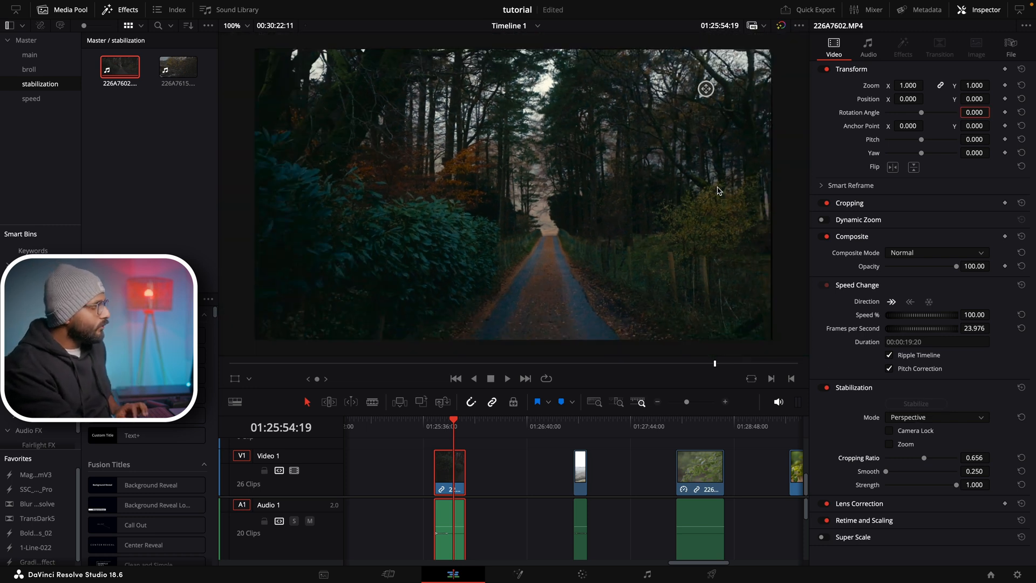
{"action": "scroll", "coordinate": [718, 193], "scroll_direction": "up", "scroll_amount": 3}
{"action": "left_click_drag", "start_coordinate": [448, 429], "coordinate": [444, 429]}
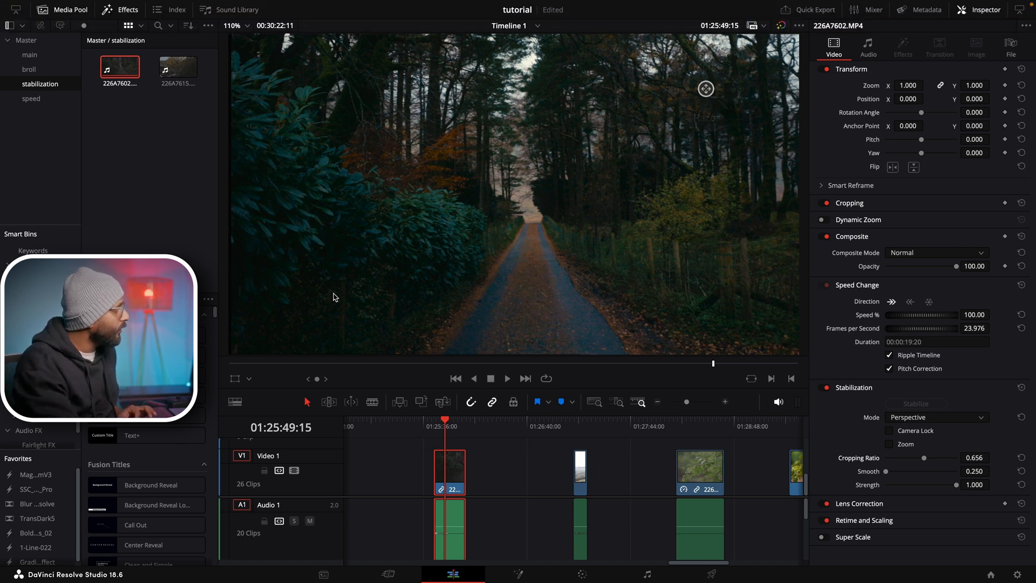
- Turn on the stabilization Zoom, set the Cropping Ratio to 1.000, re-stabilize 226A7602.MP4, and play it from the start
{"action": "left_click_drag", "start_coordinate": [461, 430], "coordinate": [447, 432]}
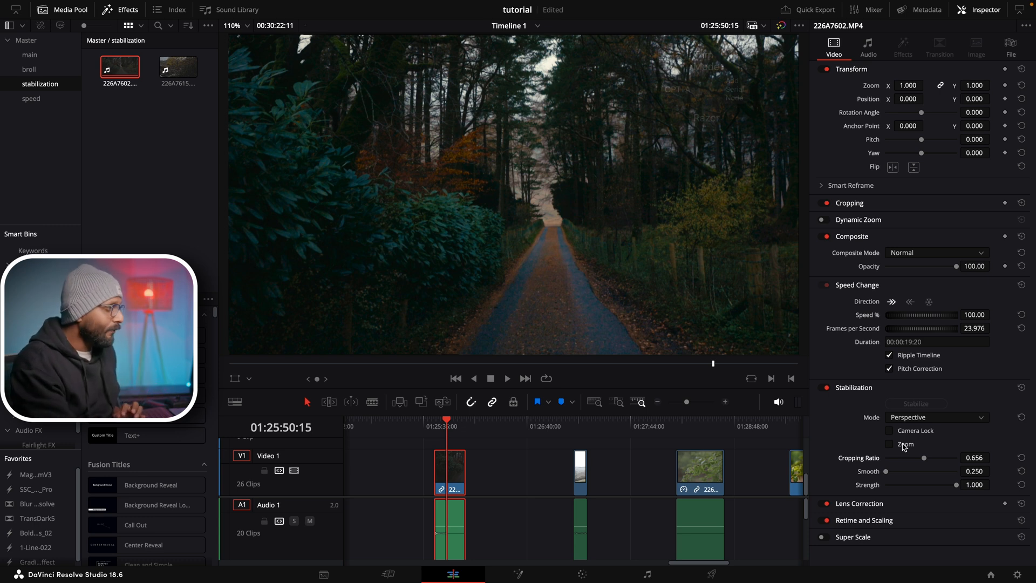
{"action": "left_click", "coordinate": [900, 446]}
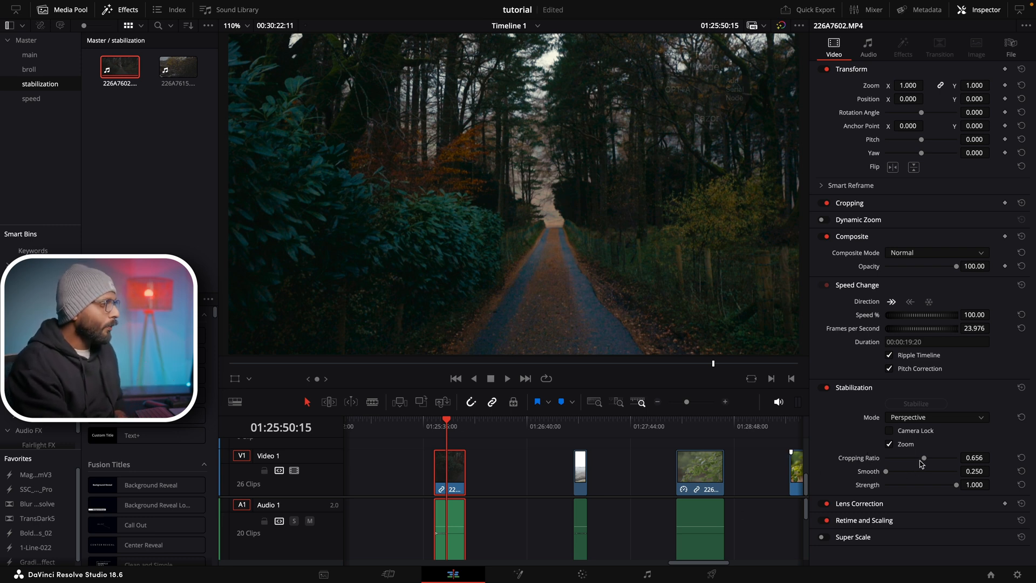
{"action": "left_click_drag", "start_coordinate": [922, 458], "coordinate": [977, 456]}
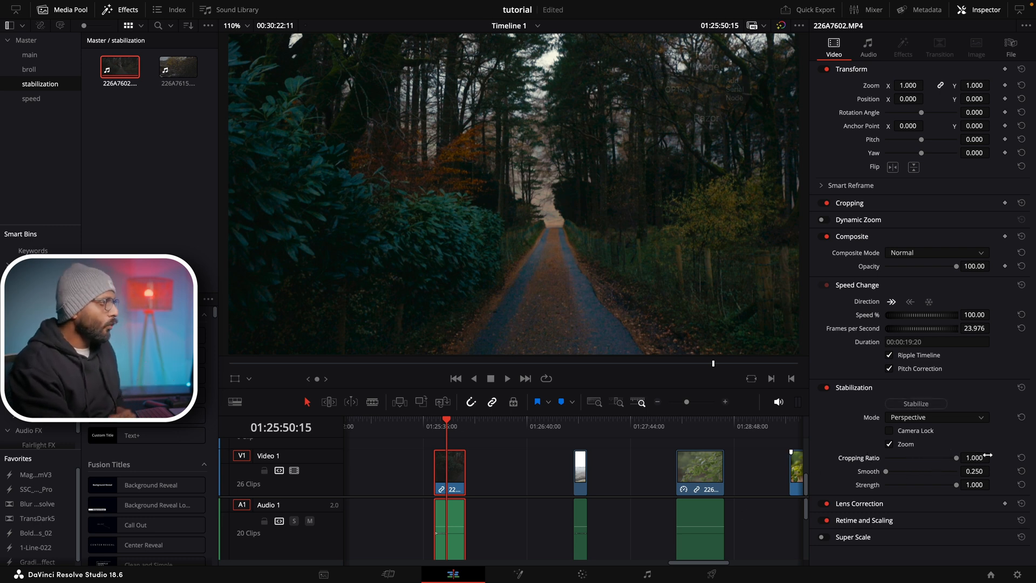
{"action": "left_click", "coordinate": [934, 405]}
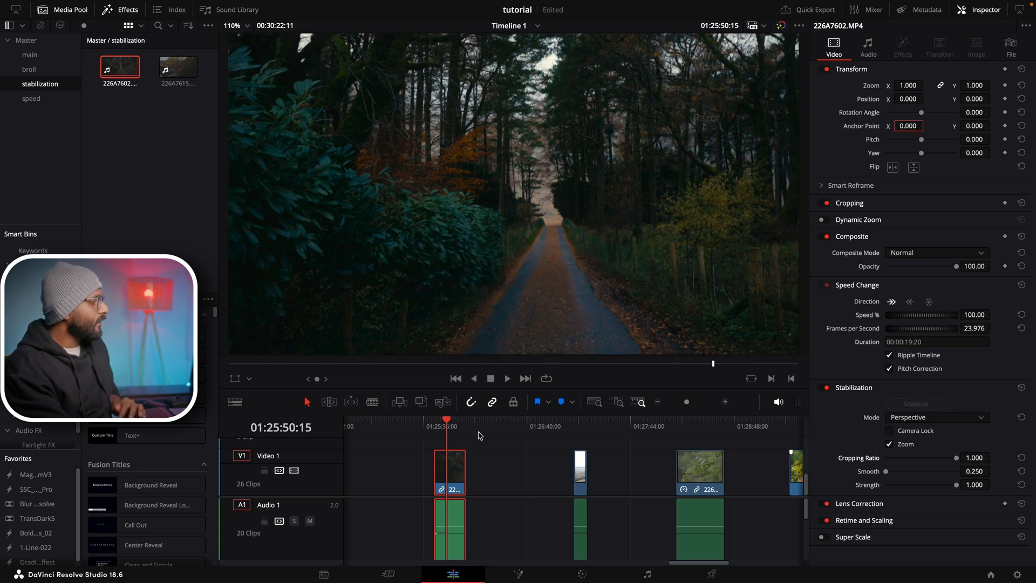
{"action": "left_click", "coordinate": [436, 428]}
{"action": "key", "text": "space"}
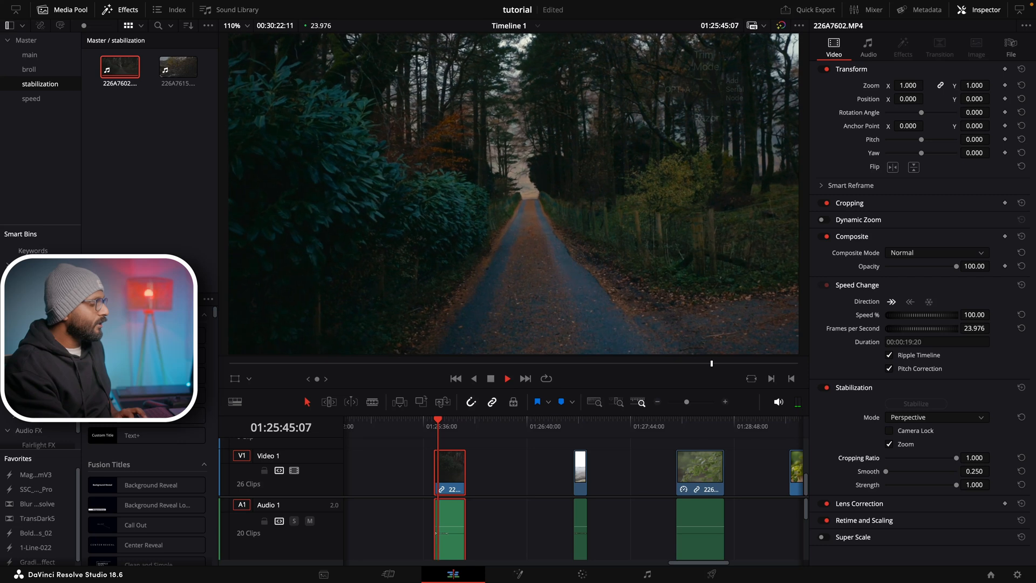
{"action": "key", "text": "space"}
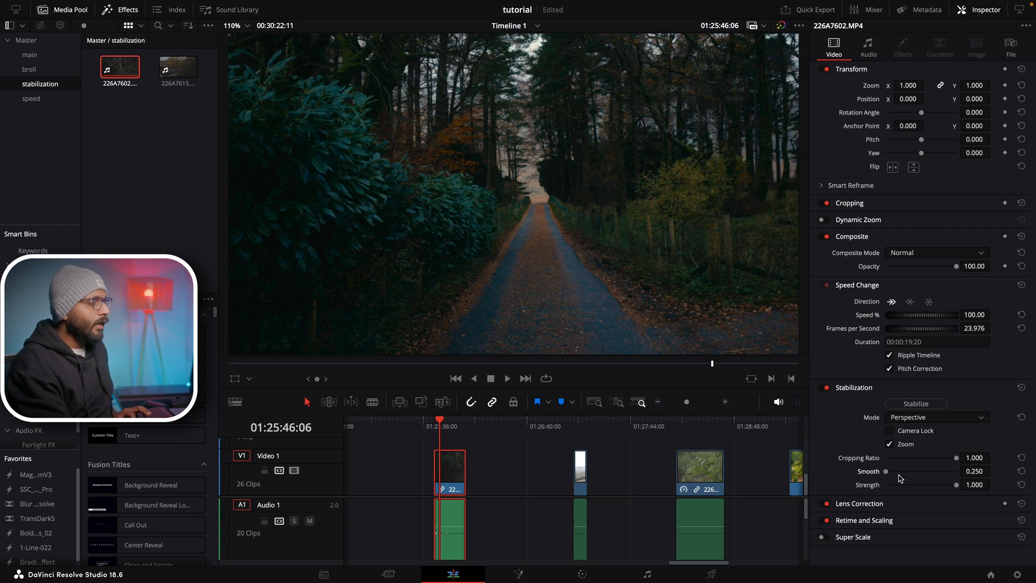
- Set the stabilization Smooth value to 1.000, re-stabilize 226A7602.MP4, and play the result
{"action": "left_click_drag", "start_coordinate": [900, 477], "coordinate": [979, 479]}
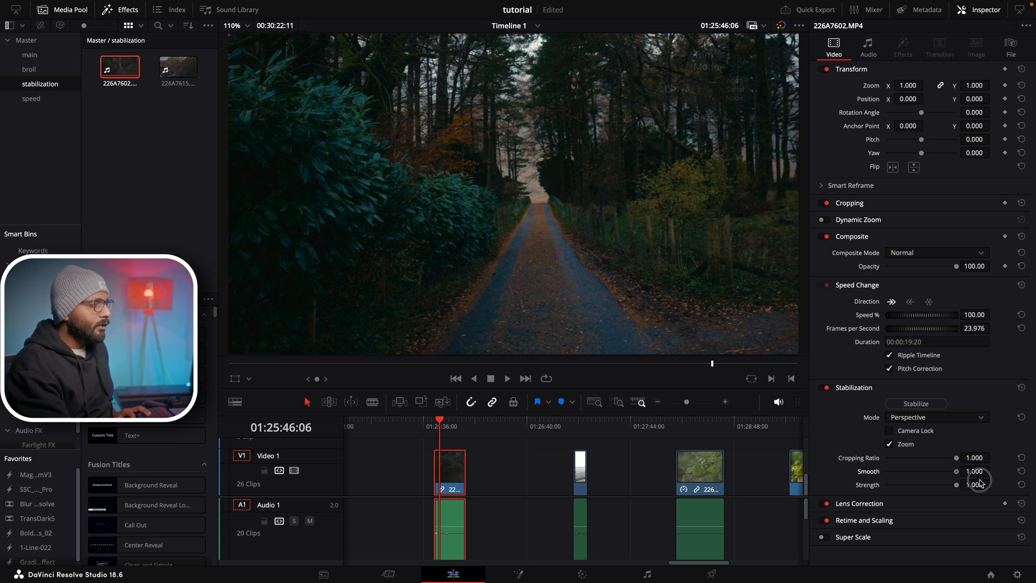
{"action": "left_click", "coordinate": [910, 404]}
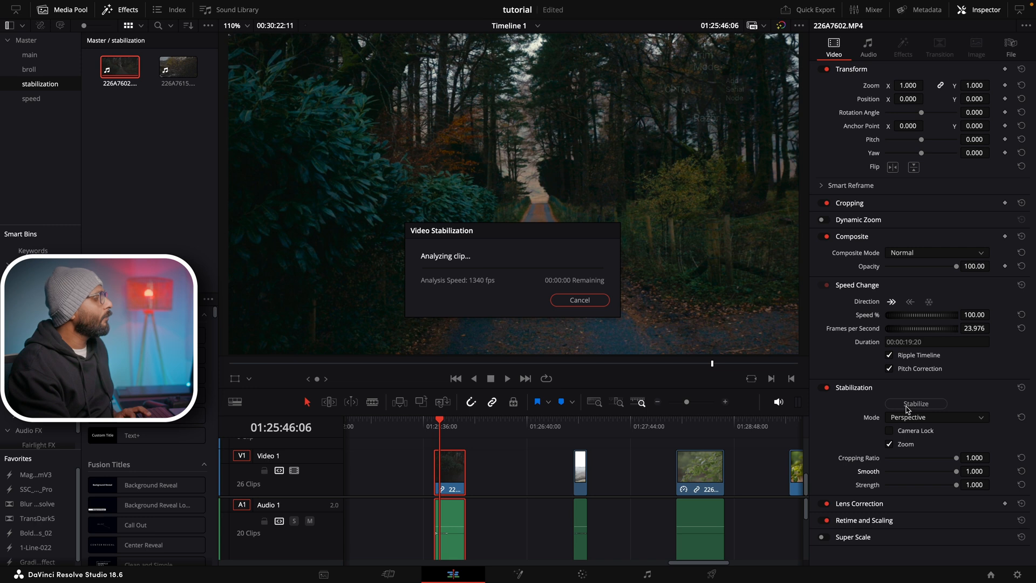
{"action": "key", "text": "space"}
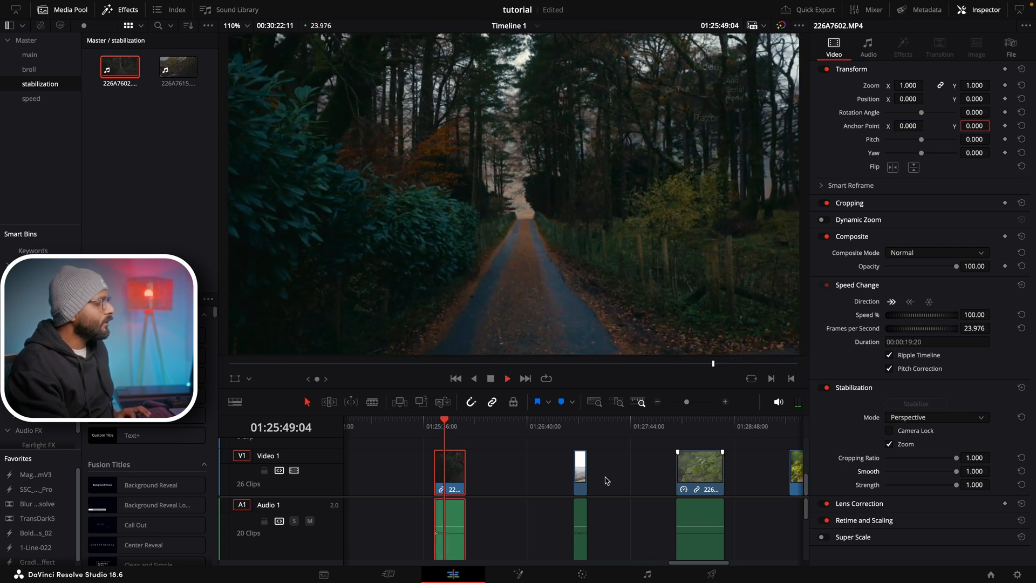
{"action": "scroll", "coordinate": [670, 462], "scroll_direction": "up", "scroll_amount": 4}
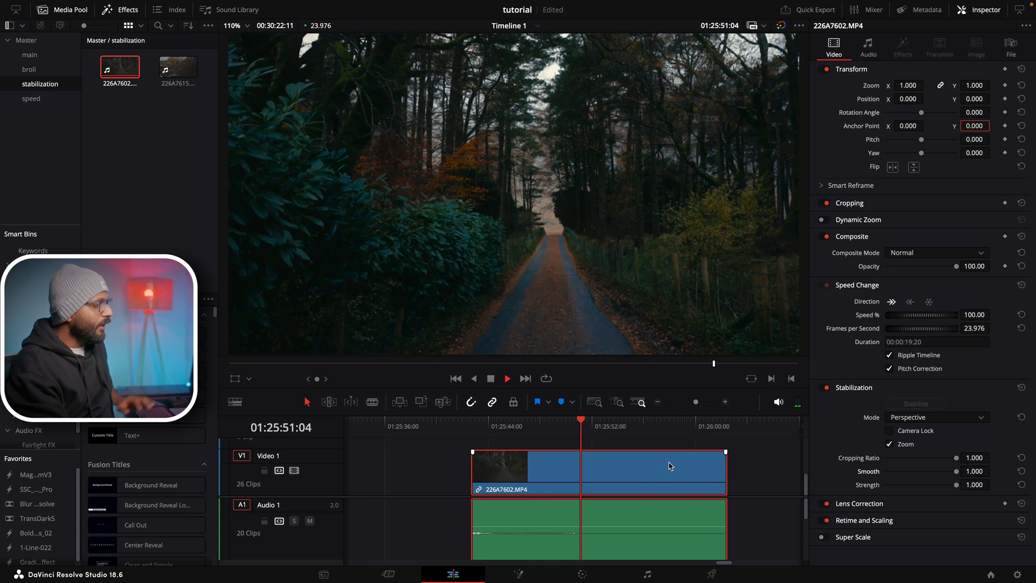
{"action": "key", "text": "space"}
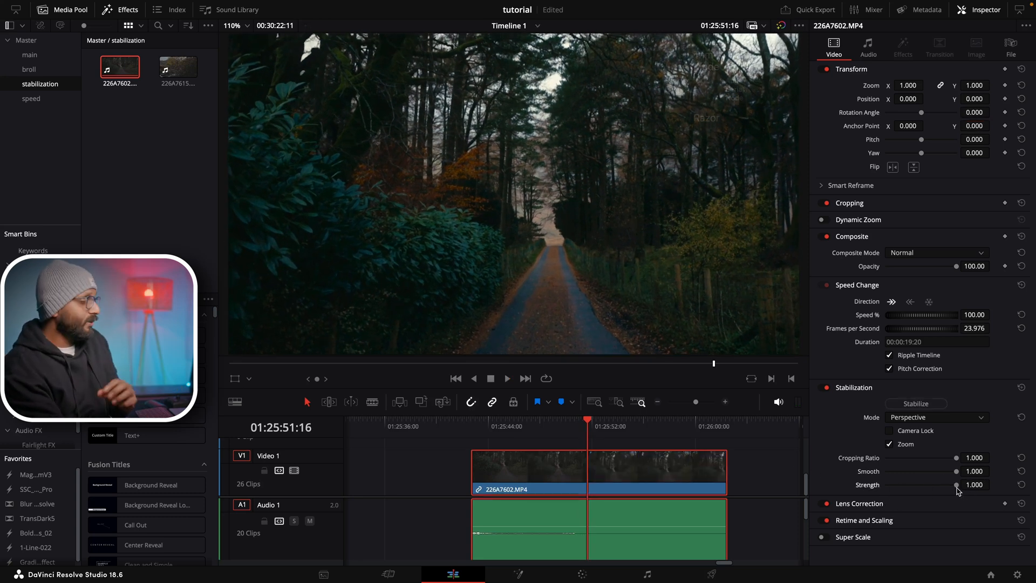
- Try stabilizing 226A7602.MP4 in Similarity mode and play several parts of the clip to judge the result
{"action": "left_click", "coordinate": [904, 419]}
{"action": "left_click", "coordinate": [914, 442]}
{"action": "left_click", "coordinate": [913, 405]}
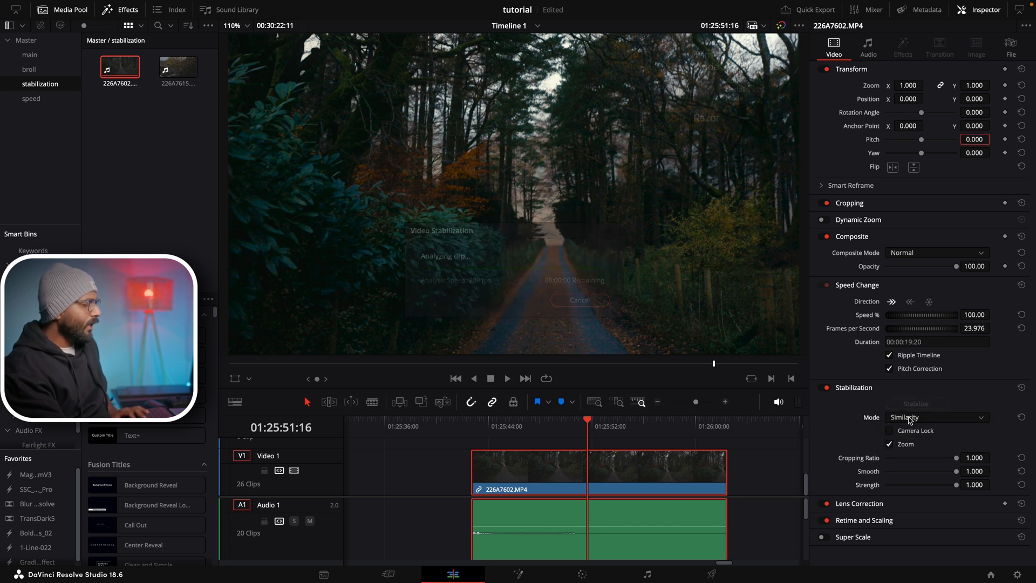
{"action": "left_click", "coordinate": [473, 426]}
{"action": "key", "text": "space"}
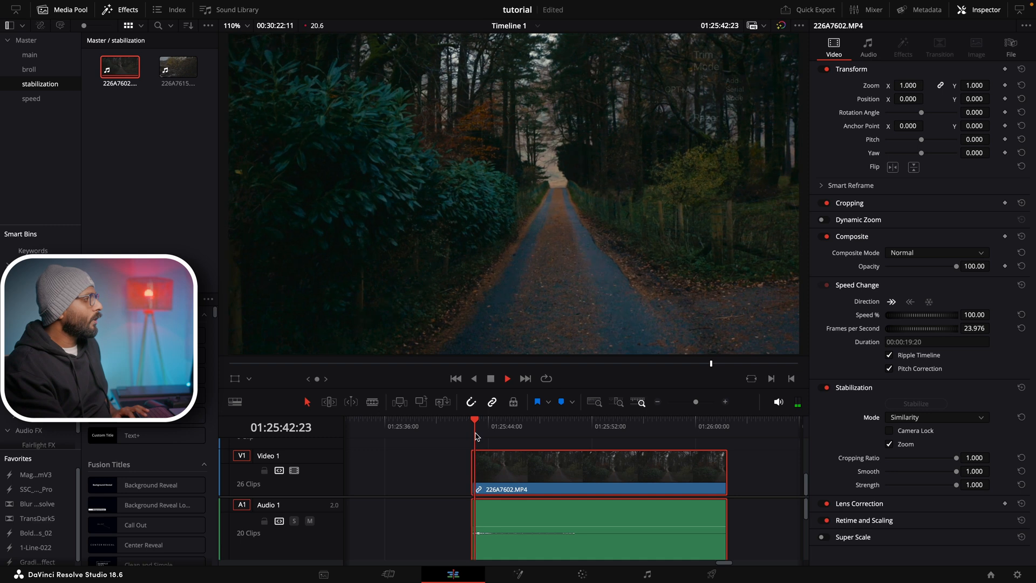
{"action": "left_click", "coordinate": [527, 436]}
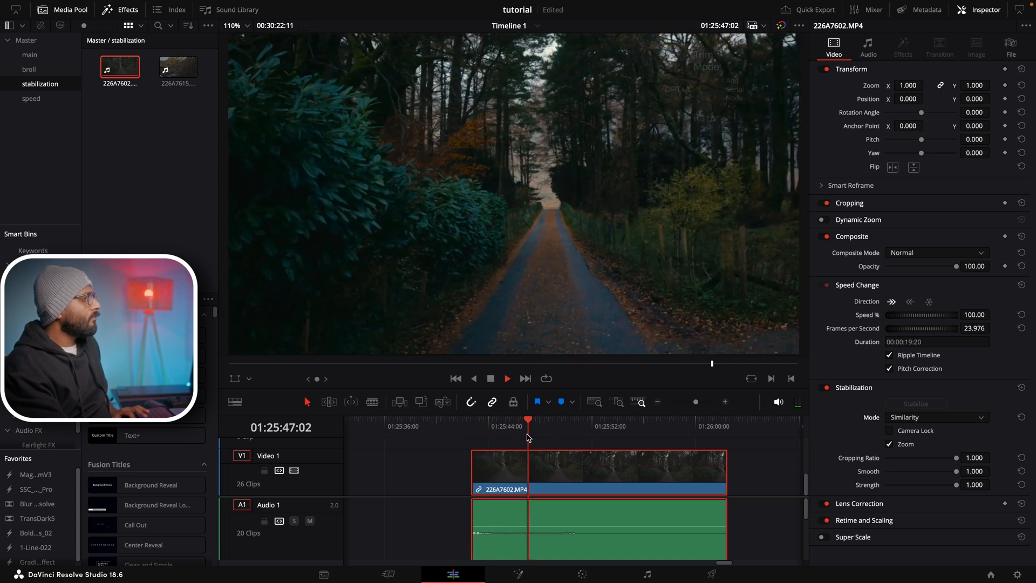
{"action": "left_click", "coordinate": [610, 436]}
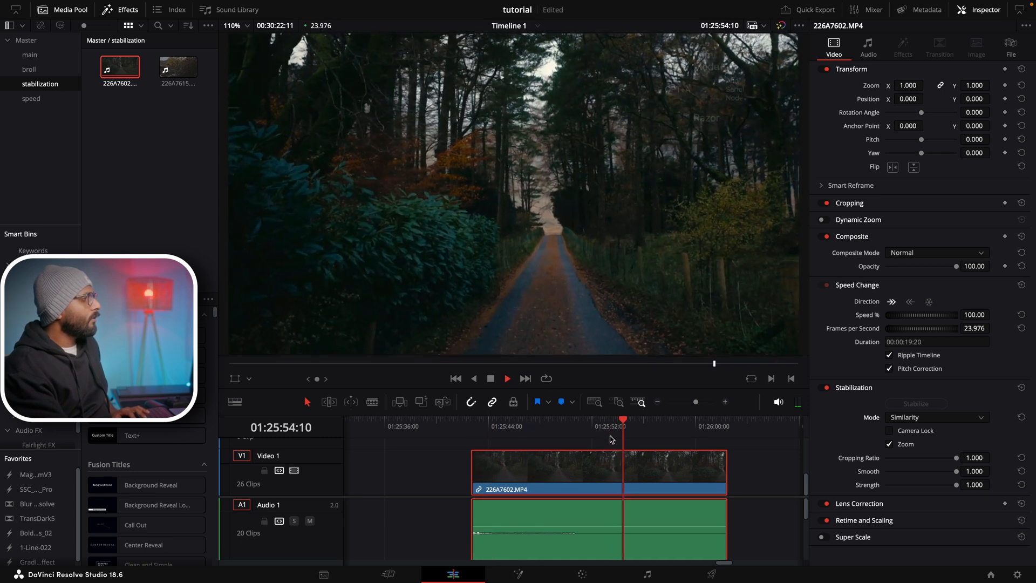
{"action": "key", "text": "space"}
- Re-stabilize 226A7602.MP4 in Perspective mode, play a short part, and set Smooth back to 0.250
{"action": "left_click", "coordinate": [904, 418]}
{"action": "left_click", "coordinate": [907, 430]}
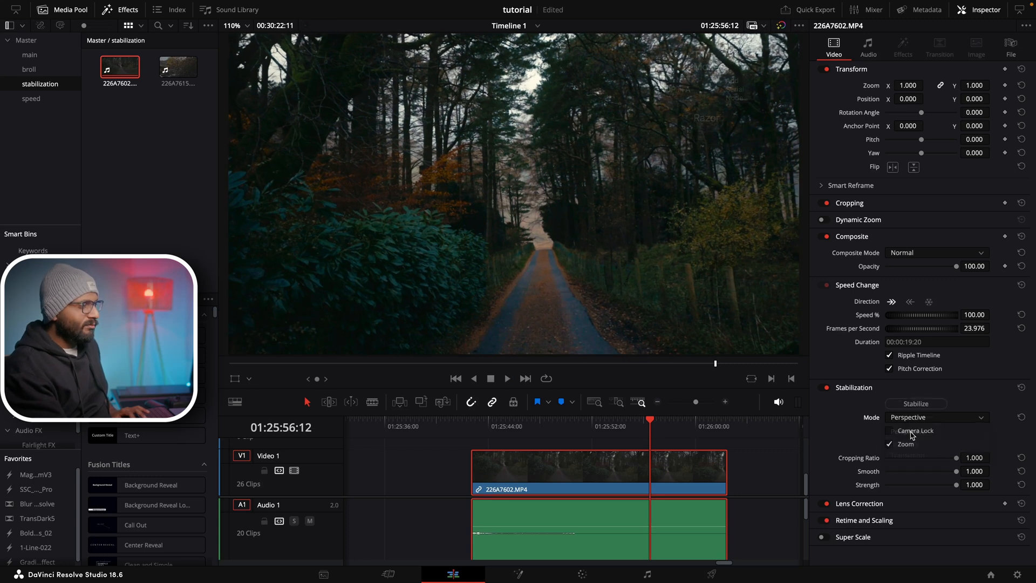
{"action": "left_click", "coordinate": [917, 404]}
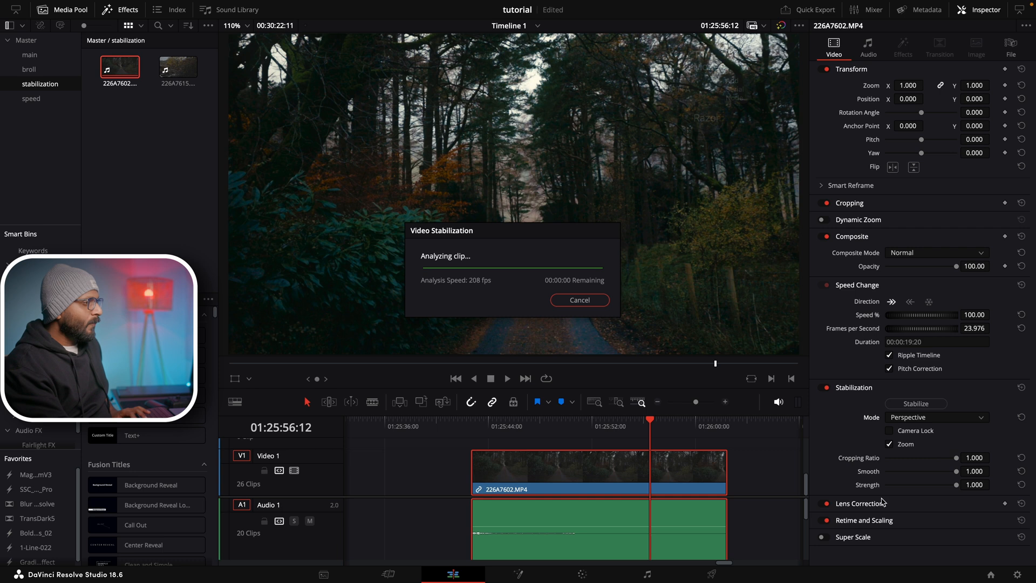
{"action": "key", "text": "space"}
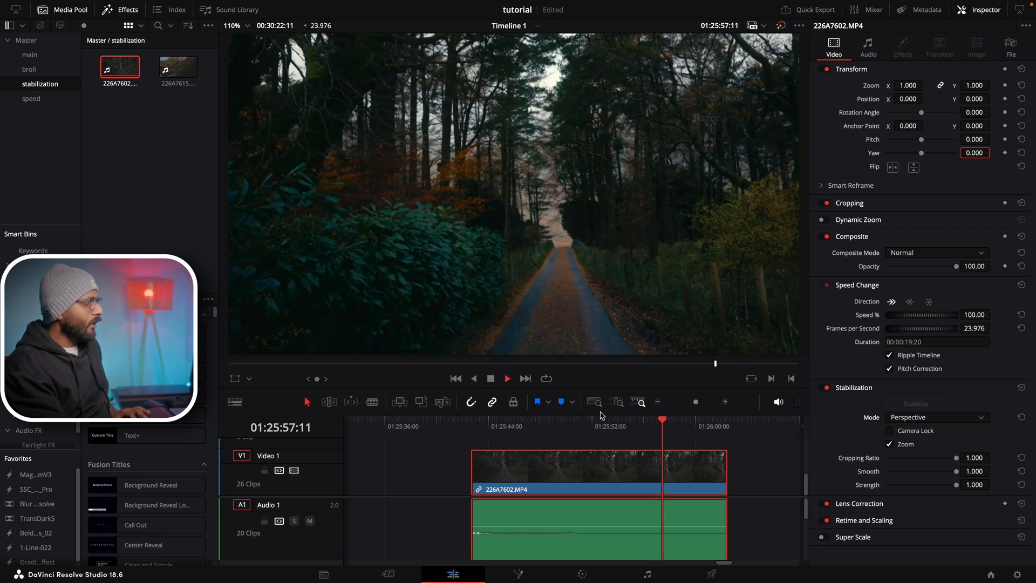
{"action": "key", "text": "space"}
{"action": "left_click", "coordinate": [941, 472]}
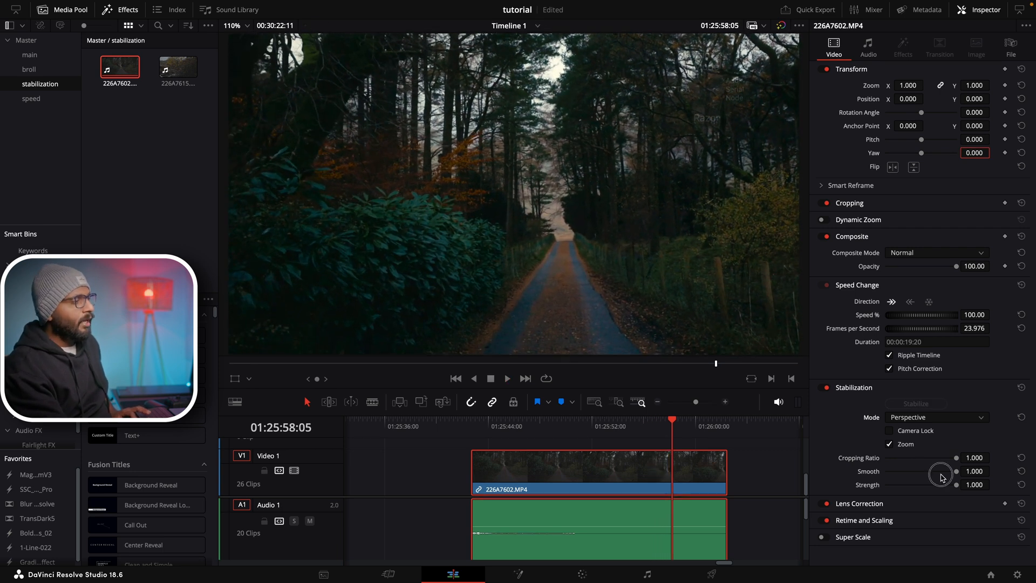
{"action": "left_click", "coordinate": [863, 473]}
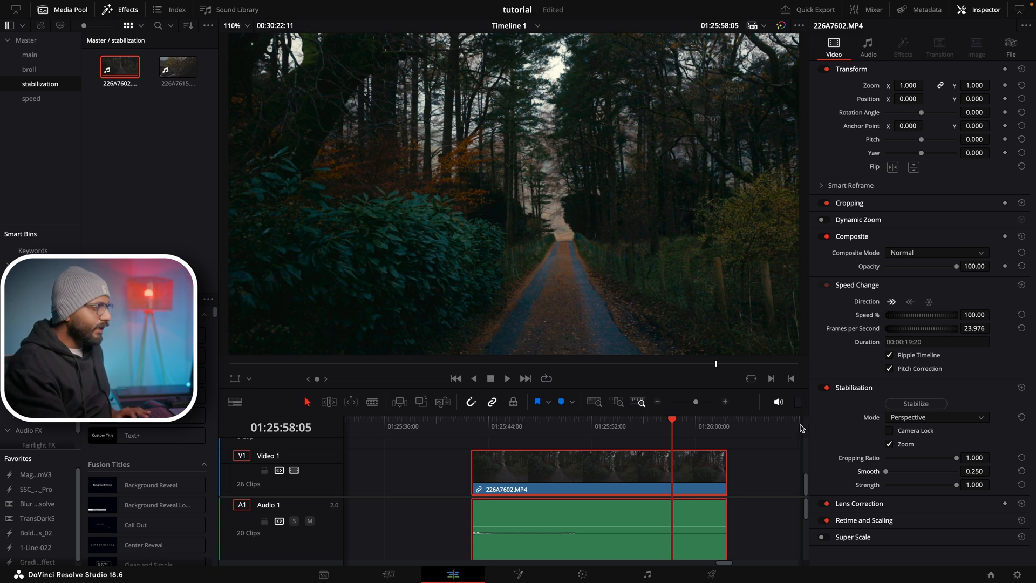
- Look at the Lens Correction options of 226A7602.MP4, and show its Retime and Scaling options instead
{"action": "left_click", "coordinate": [897, 505]}
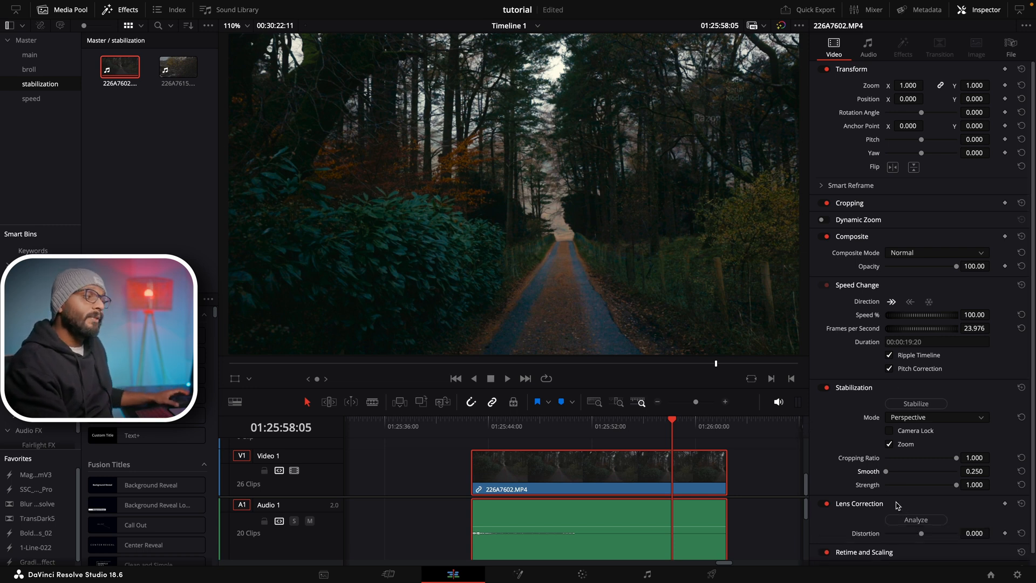
{"action": "scroll", "coordinate": [890, 508], "scroll_direction": "down", "scroll_amount": 1}
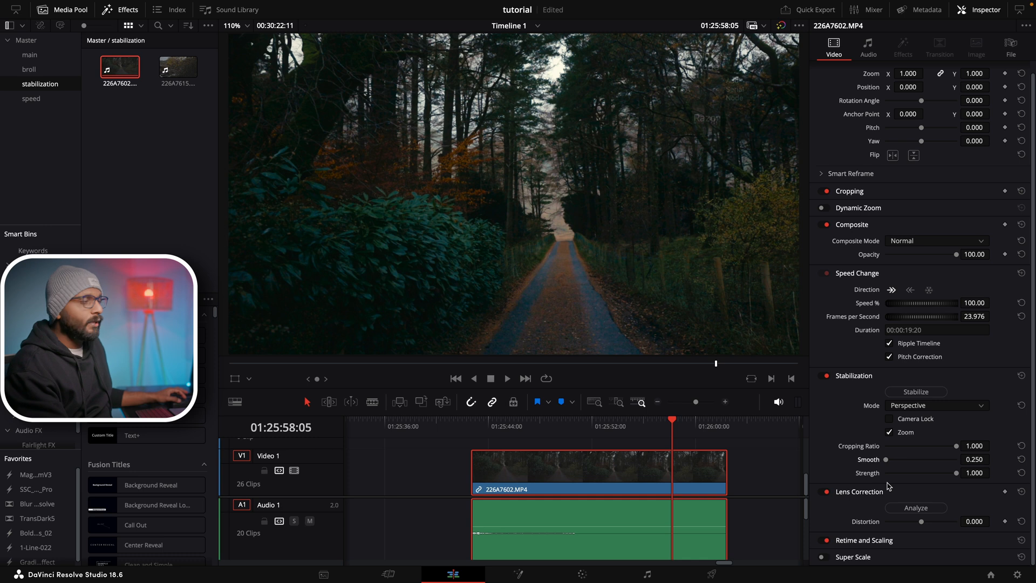
{"action": "left_click", "coordinate": [886, 491]}
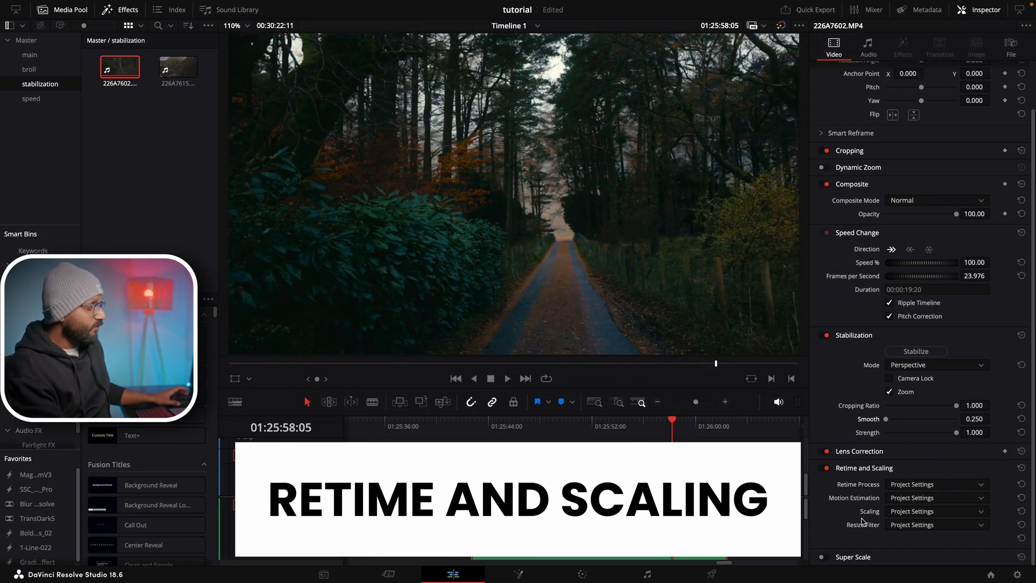
- Show the speed bin and move the playhead to the start of the 226A6312.MP4 clip on the timeline
{"action": "key", "text": "super+minus"}
{"action": "key", "text": "super+minus"}
{"action": "key", "text": "super+minus"}
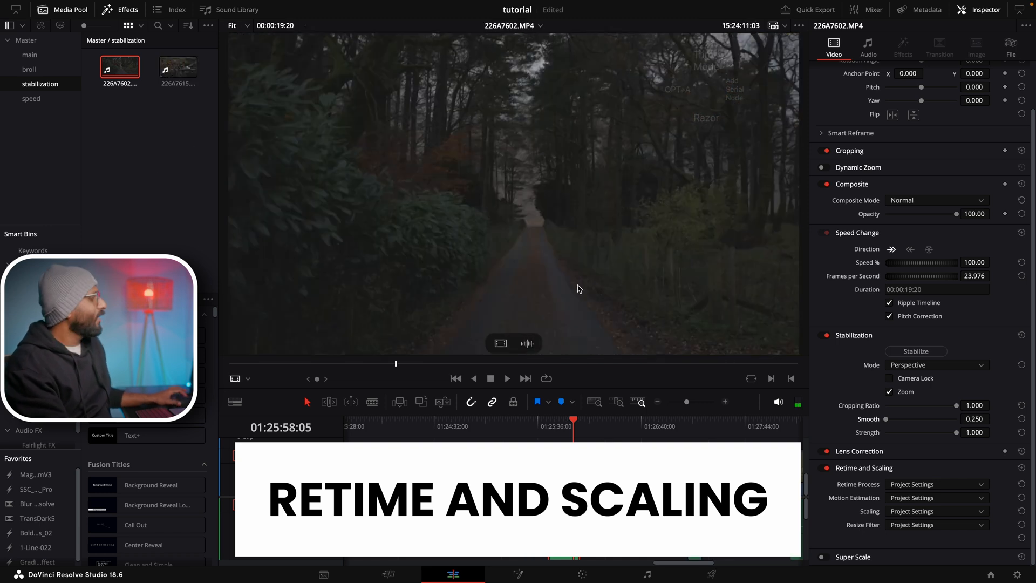
{"action": "left_click", "coordinate": [30, 98]}
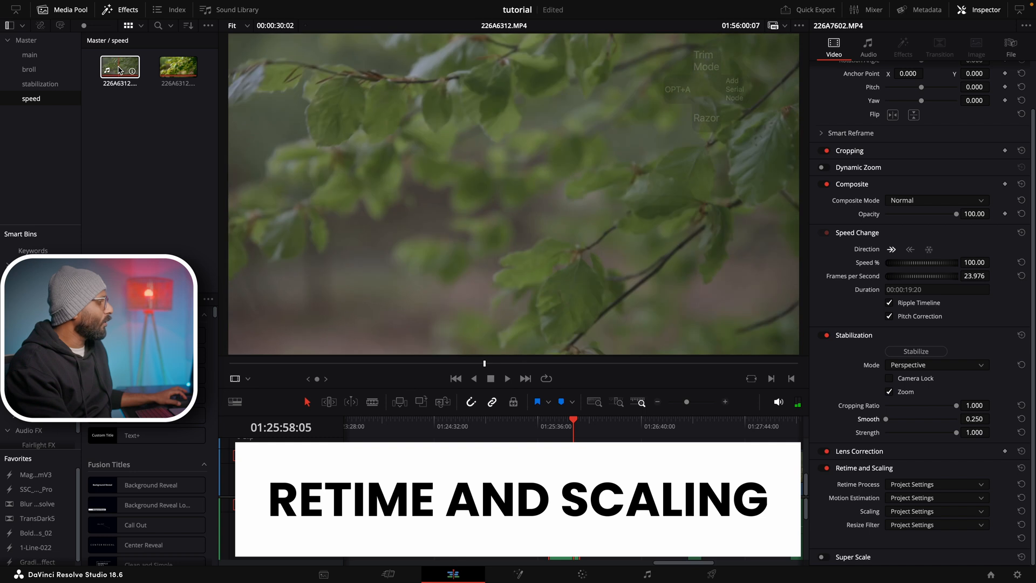
{"action": "scroll", "coordinate": [741, 438], "scroll_direction": "right", "scroll_amount": 3}
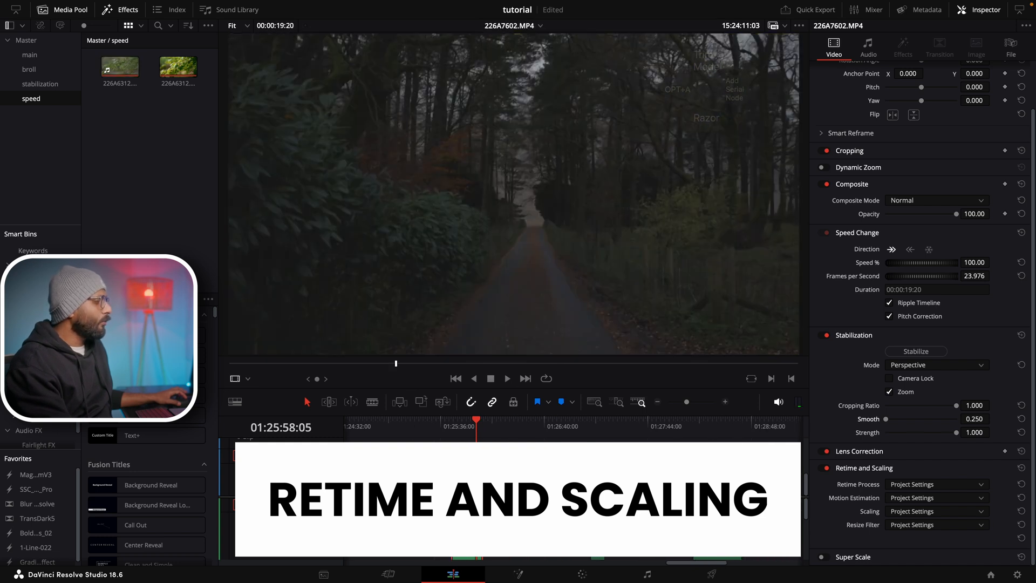
{"action": "left_click", "coordinate": [693, 425]}
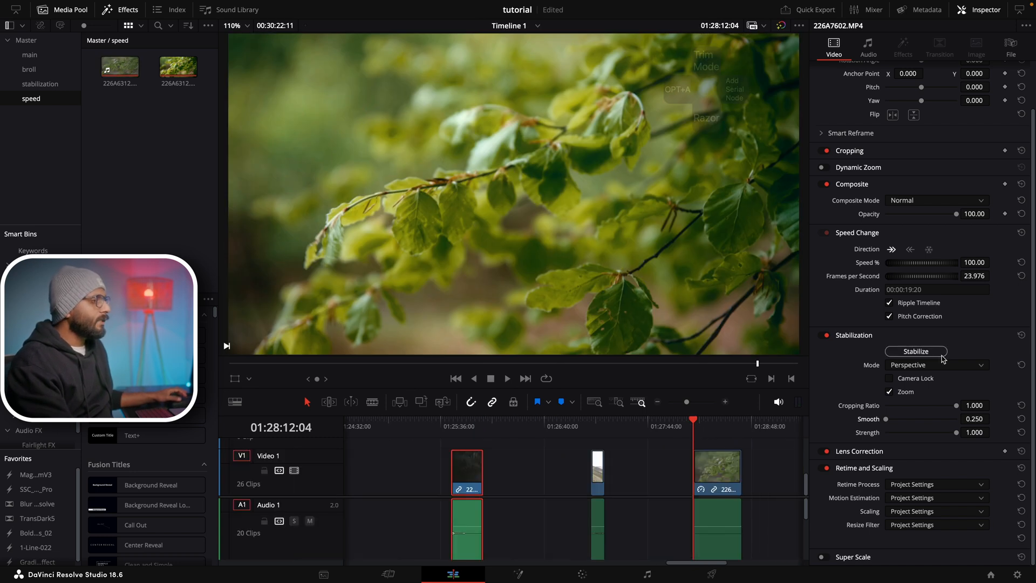
- Reset the Stabilization settings of the selected 226A7602.MP4 clip to their defaults
{"action": "left_click", "coordinate": [1020, 336]}
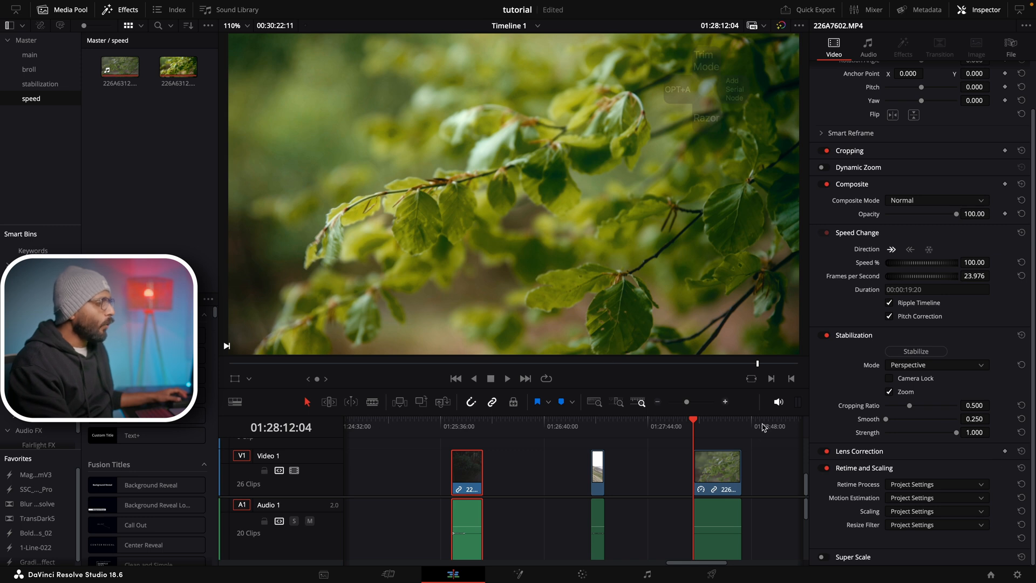
- Play 226A6312.MP4 on the timeline and its source from the speed bin, and return the playhead to the timeline clip's start
{"action": "left_click", "coordinate": [710, 426]}
{"action": "key", "text": "space"}
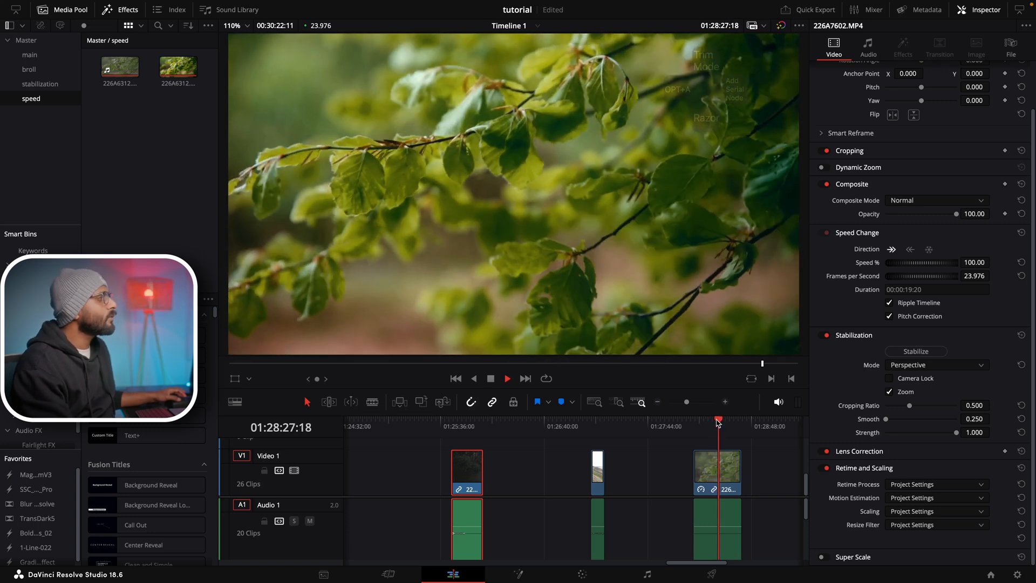
{"action": "left_click", "coordinate": [113, 66]}
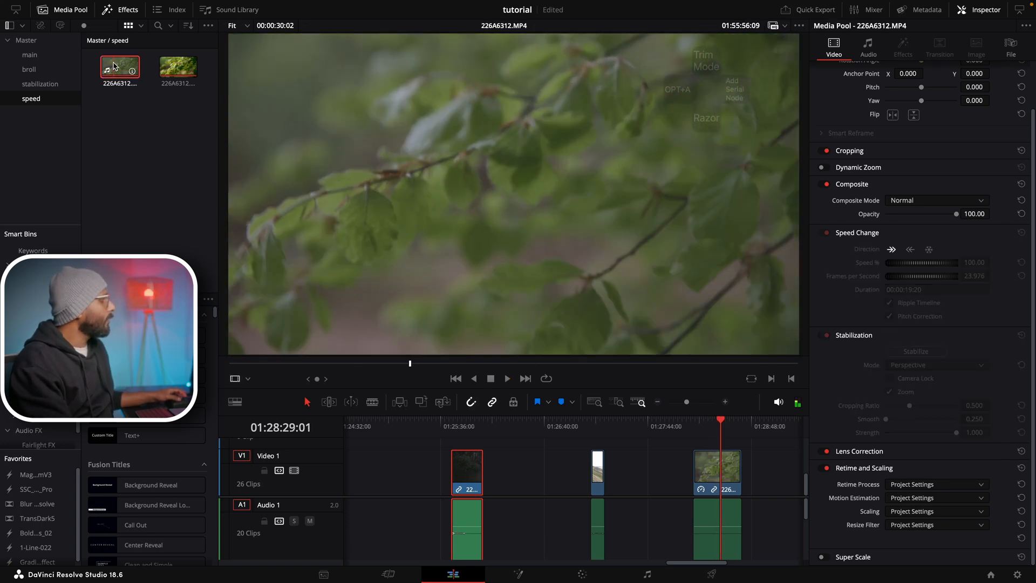
{"action": "key", "text": "space"}
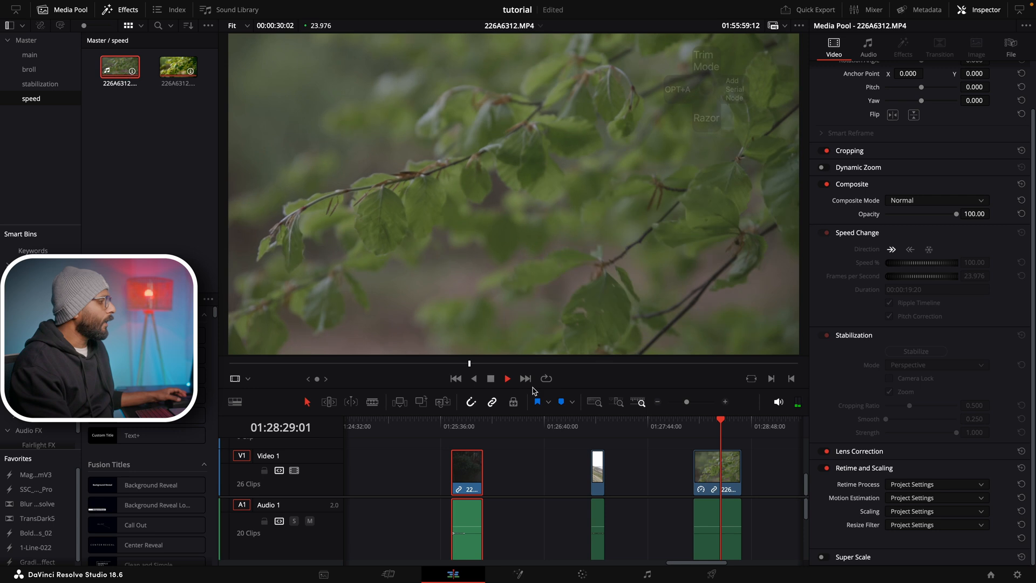
{"action": "left_click", "coordinate": [696, 423]}
{"action": "key", "text": "super+equal"}
{"action": "key", "text": "super+equal"}
{"action": "key", "text": "super+equal"}
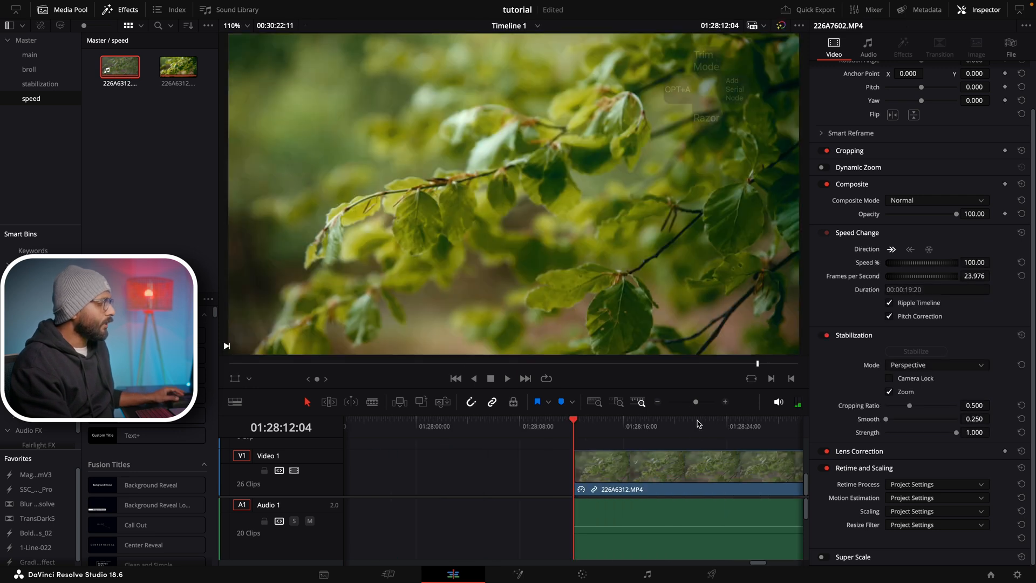
{"action": "key", "text": "super+minus"}
{"action": "key", "text": "super+minus"}
{"action": "key", "text": "super+minus"}
- Slow the 226A6312.MP4 timeline clip to 23% speed, with the playhead placed at 01:28:28:01
{"action": "left_click", "coordinate": [627, 425]}
{"action": "key", "text": "space"}
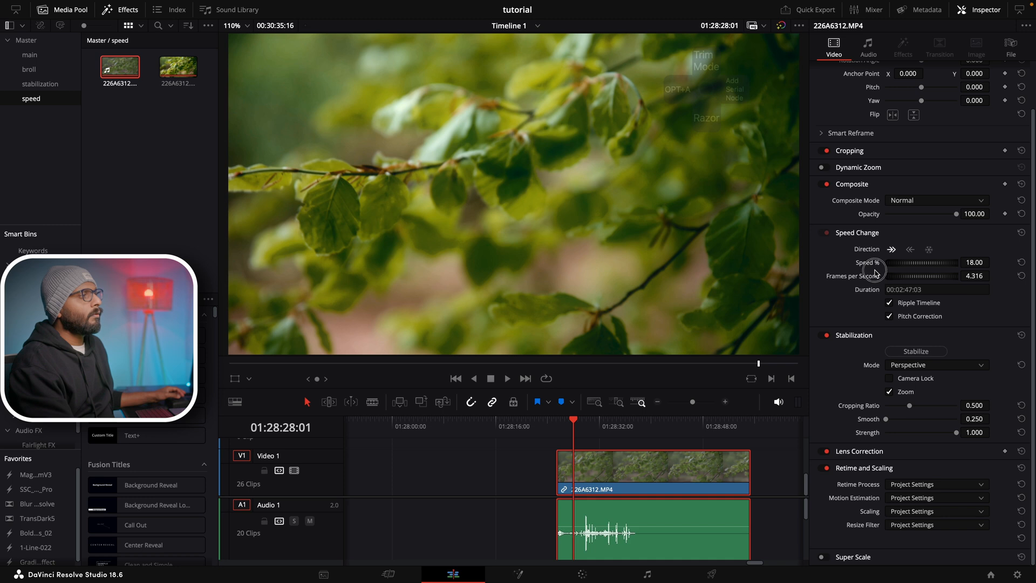
{"action": "left_click_drag", "start_coordinate": [874, 271], "coordinate": [893, 268]}
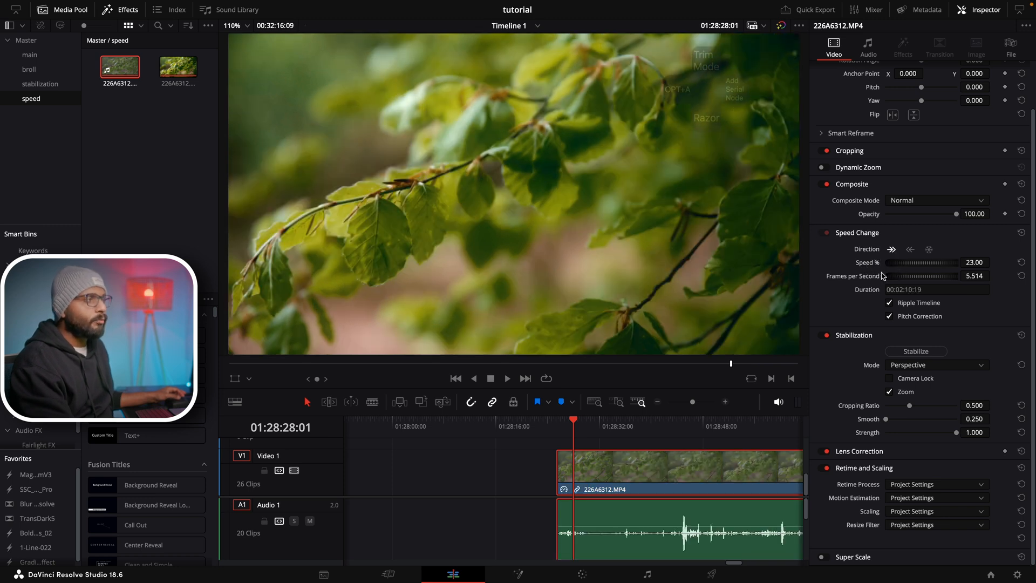
{"action": "key", "text": "super+minus"}
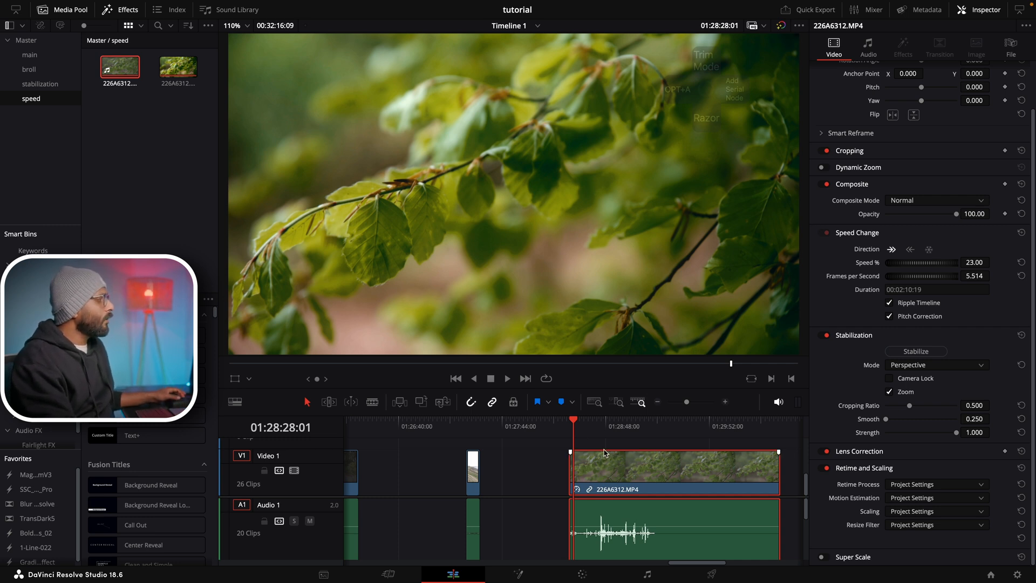
- Play the slowed 226A6312.MP4 clip with its current retiming, and again with Retime Process set to Nearest
{"action": "key", "text": "space"}
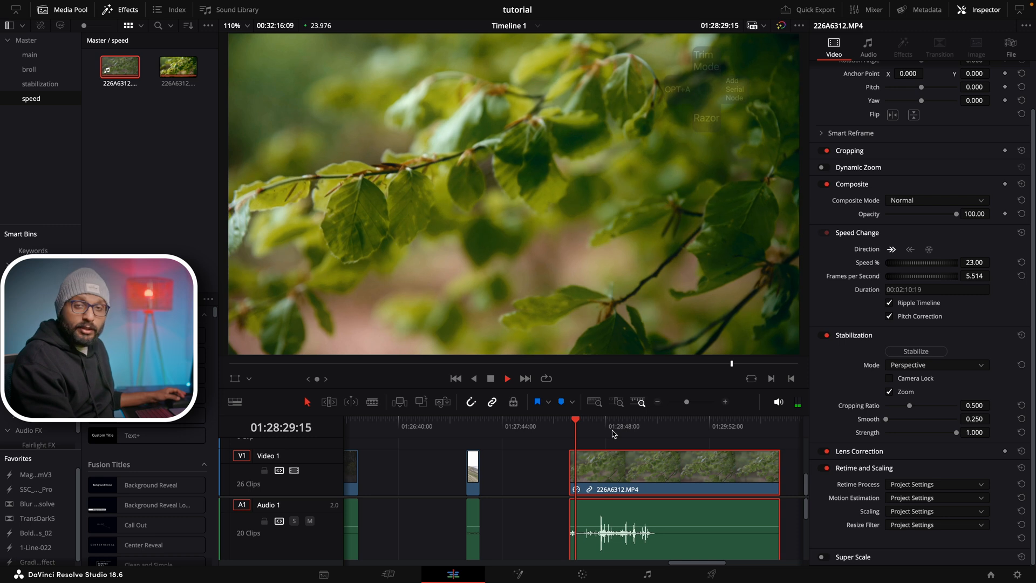
{"action": "key", "text": "space"}
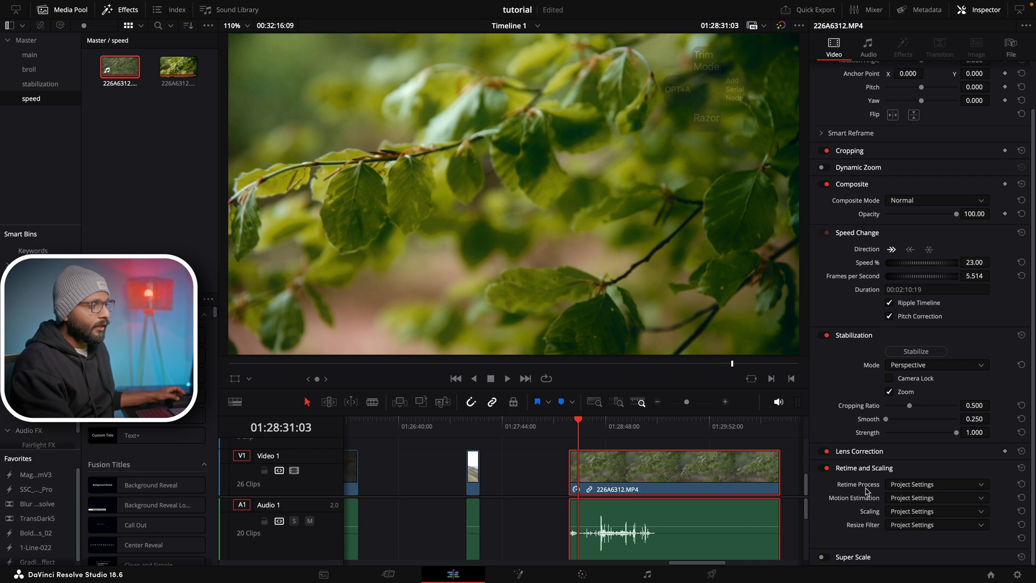
{"action": "left_click", "coordinate": [939, 484]}
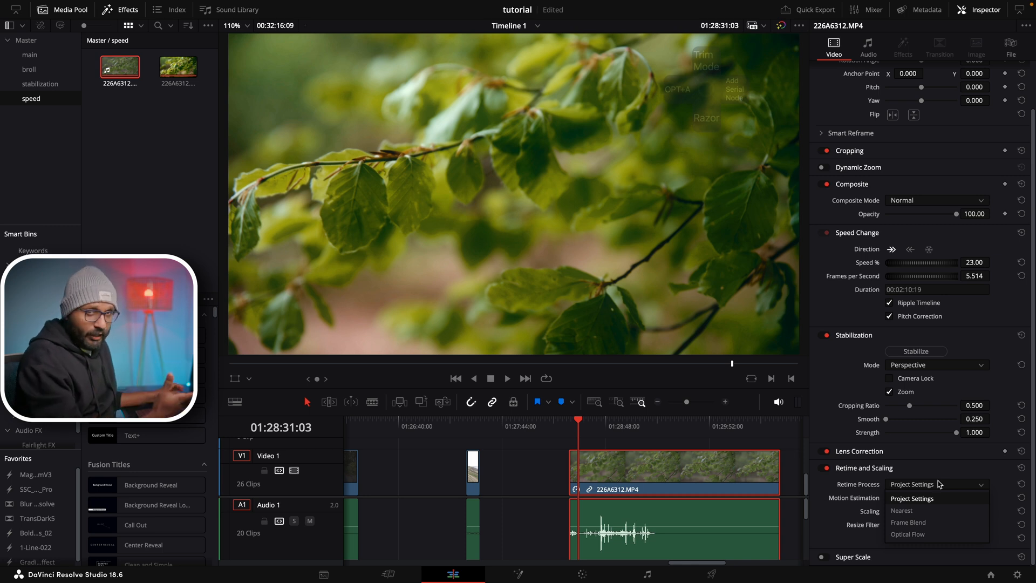
{"action": "left_click", "coordinate": [902, 510]}
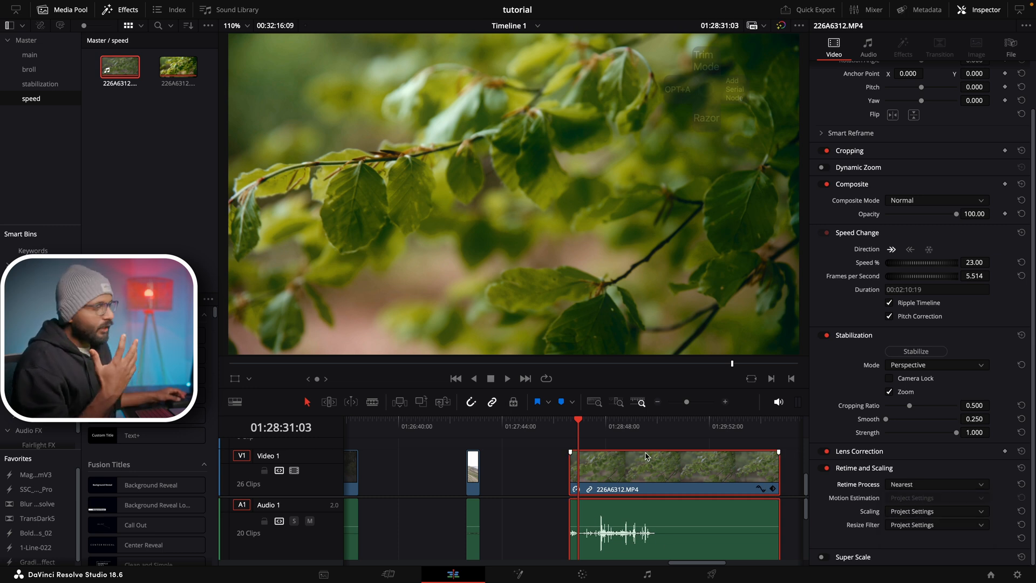
{"action": "key", "text": "space"}
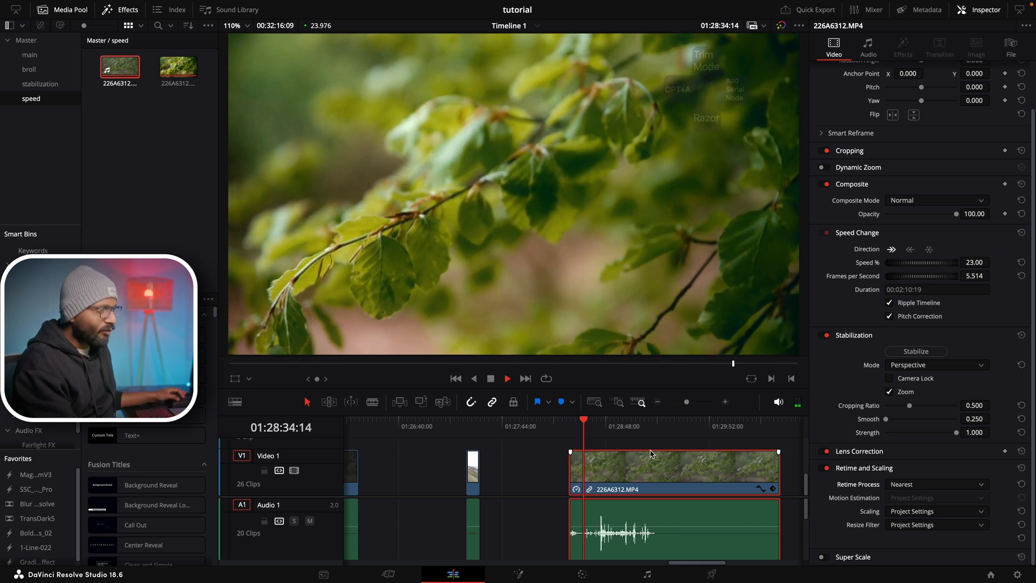
{"action": "key", "text": "space"}
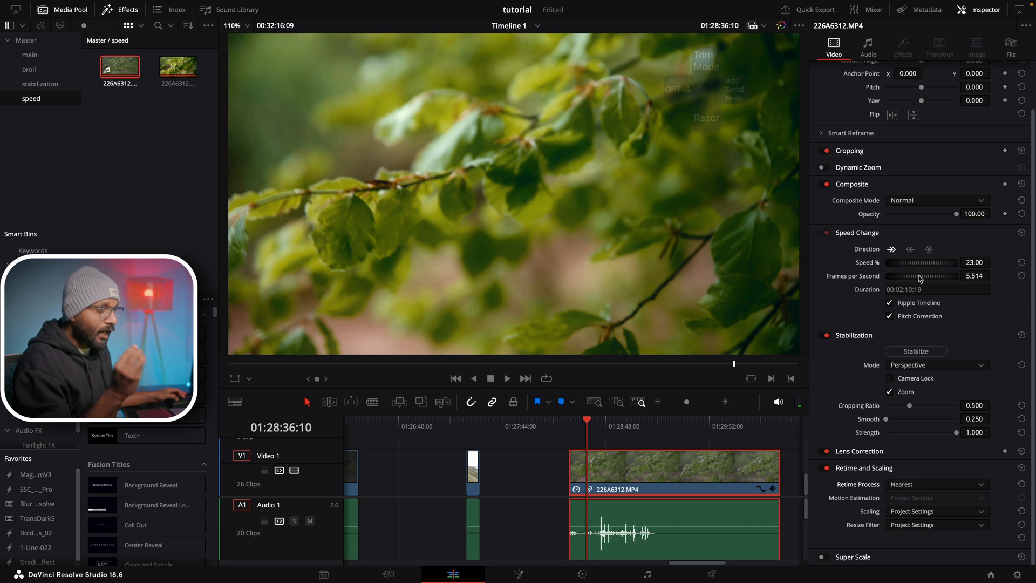
- Set the clip's Retime Process to Frame Blend and its speed to 52%, preview the playback, and save the project
{"action": "left_click", "coordinate": [913, 485]}
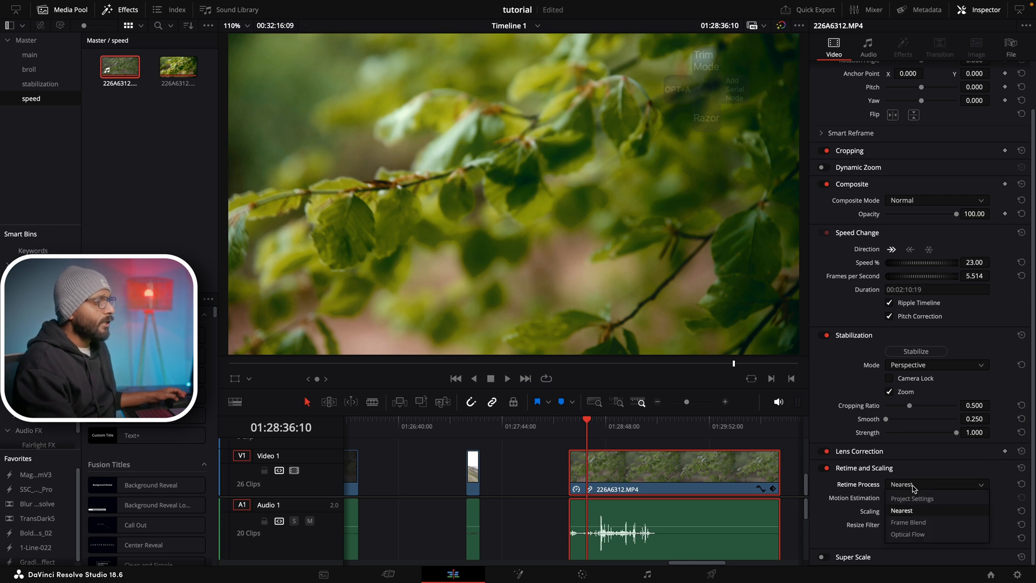
{"action": "left_click", "coordinate": [908, 522]}
{"action": "left_click_drag", "start_coordinate": [918, 266], "coordinate": [971, 267]}
{"action": "key", "text": "space"}
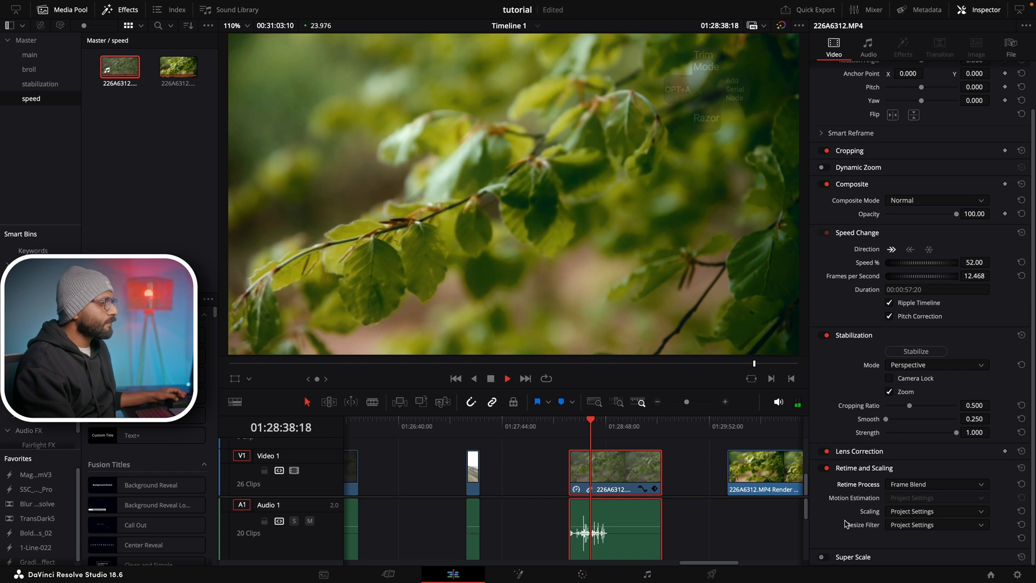
{"action": "key", "text": "space"}
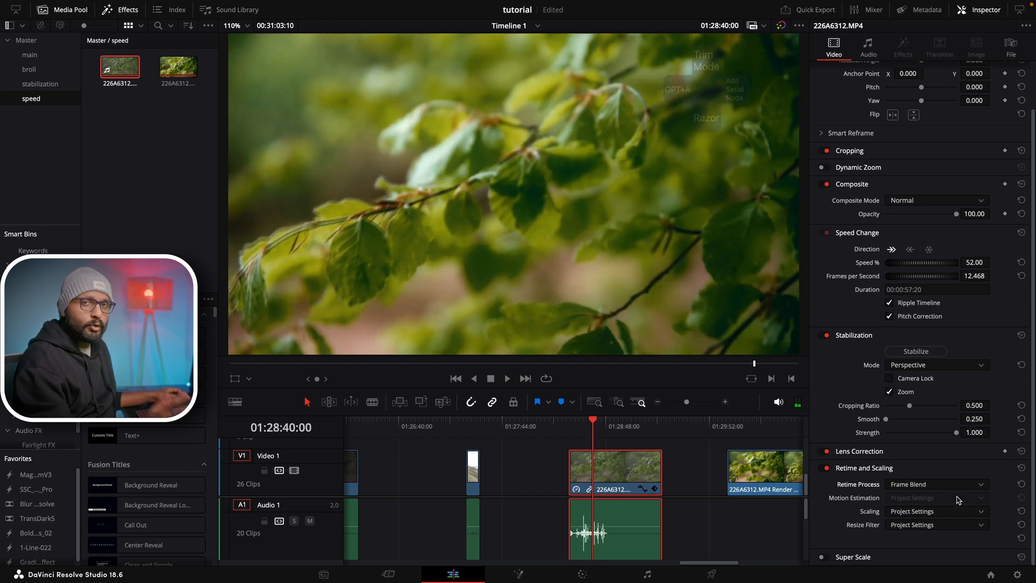
{"action": "key", "text": "super+s"}
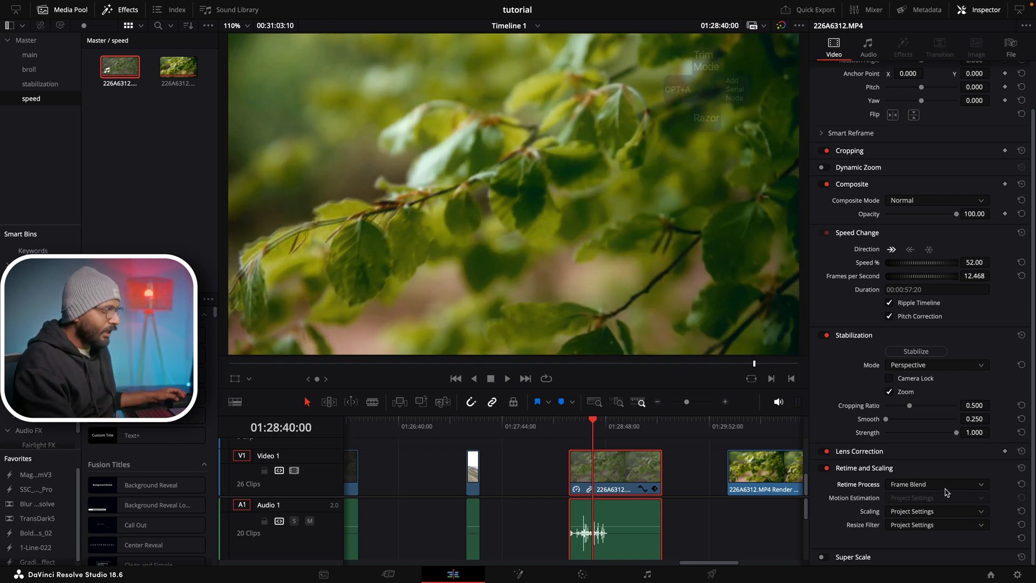
- Set the 226A6312.MP4 clip's Retime Process to Optical Flow and play the clip to preview the motion
{"action": "left_click", "coordinate": [946, 484]}
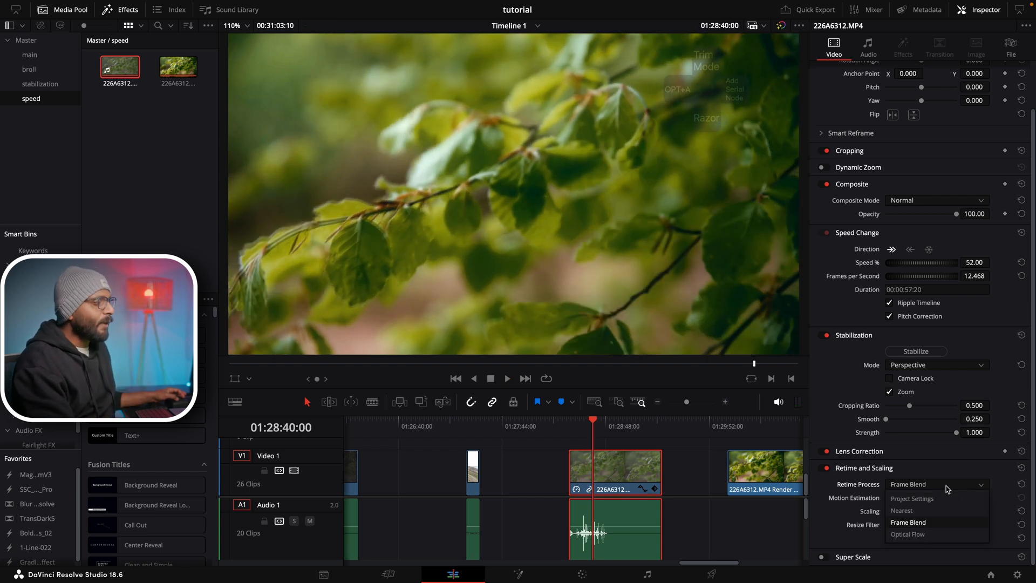
{"action": "left_click", "coordinate": [922, 535]}
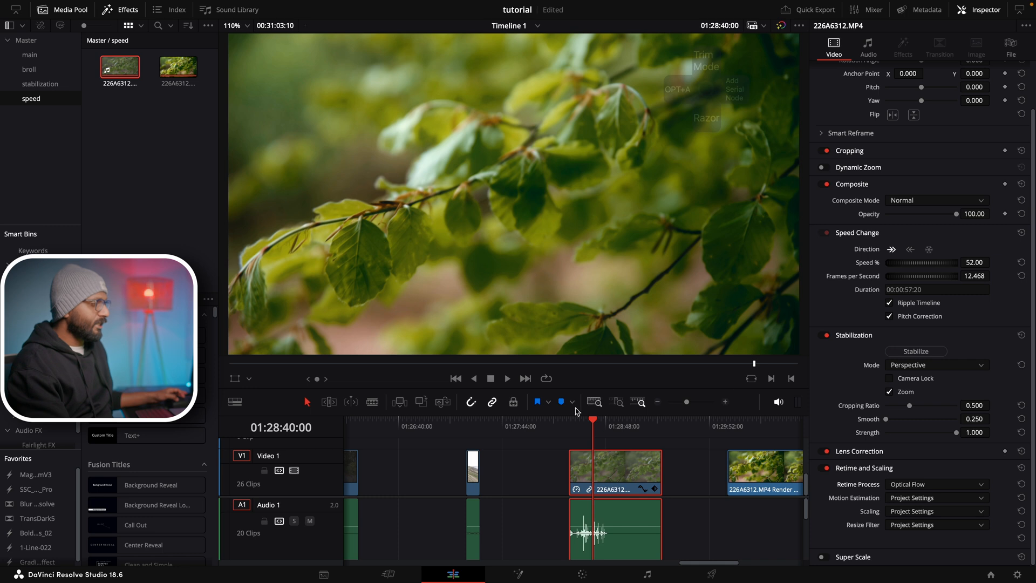
{"action": "key", "text": "space"}
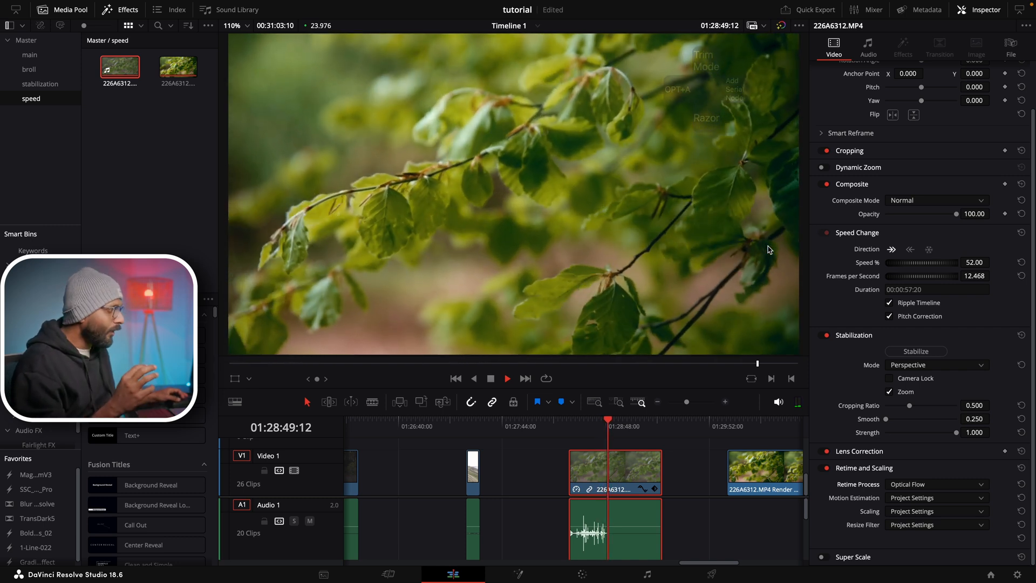
{"action": "key", "text": "space"}
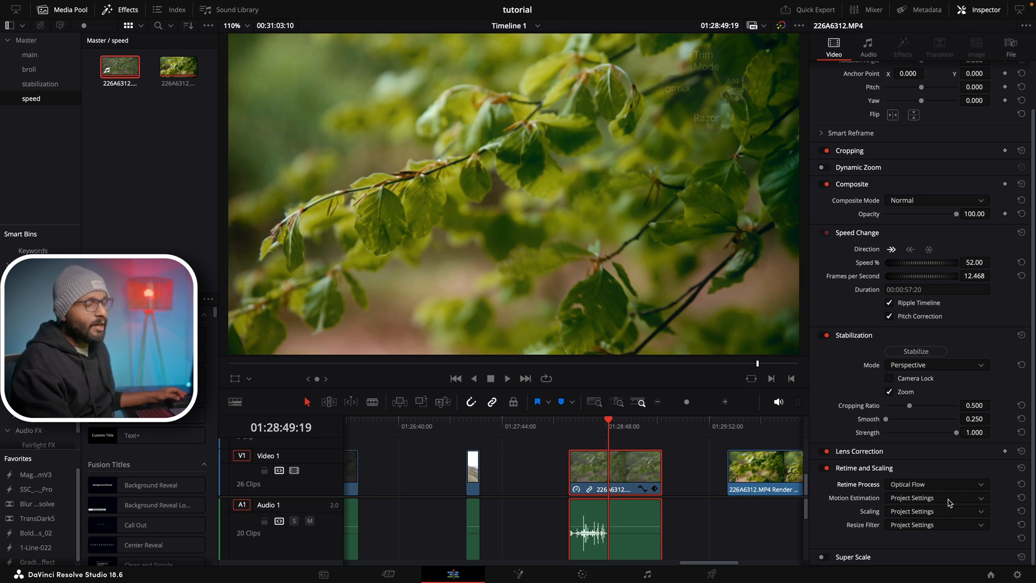
- Set Motion Estimation to Speed Warp with Optical Flow retained, and preview the clip from an earlier point near its start
{"action": "left_click", "coordinate": [949, 503]}
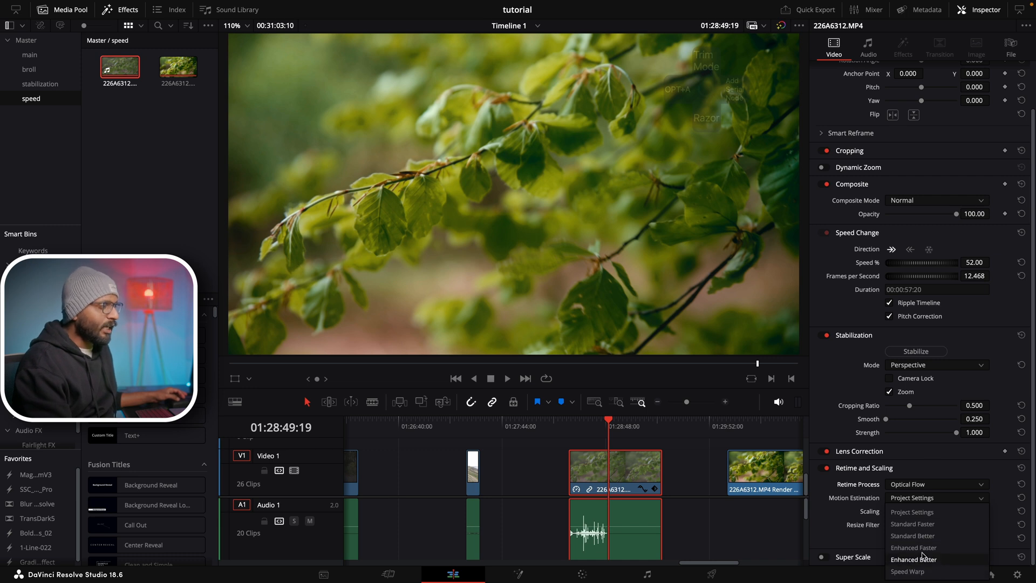
{"action": "left_click", "coordinate": [933, 470]}
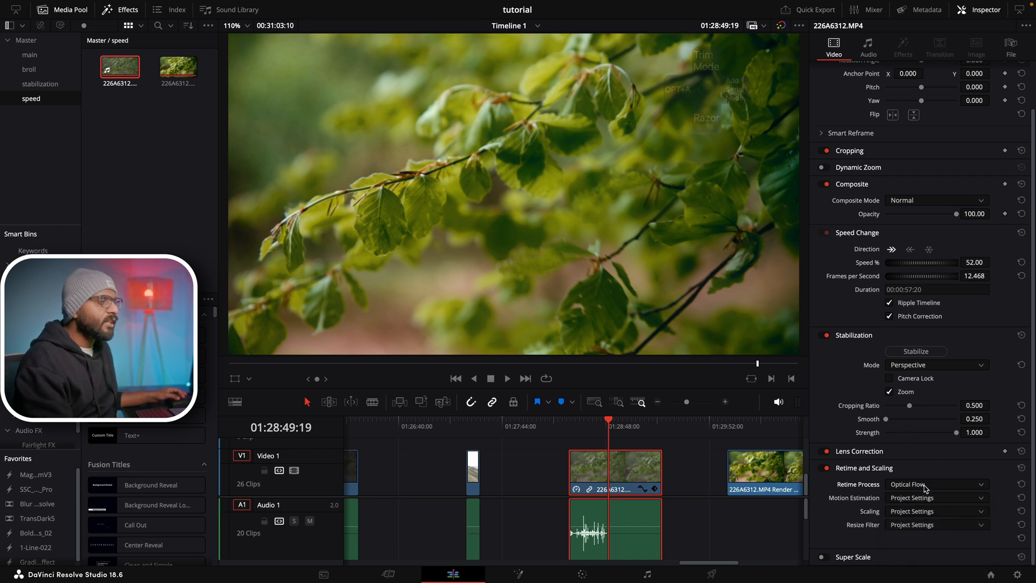
{"action": "left_click", "coordinate": [925, 487]}
{"action": "left_click", "coordinate": [920, 534]}
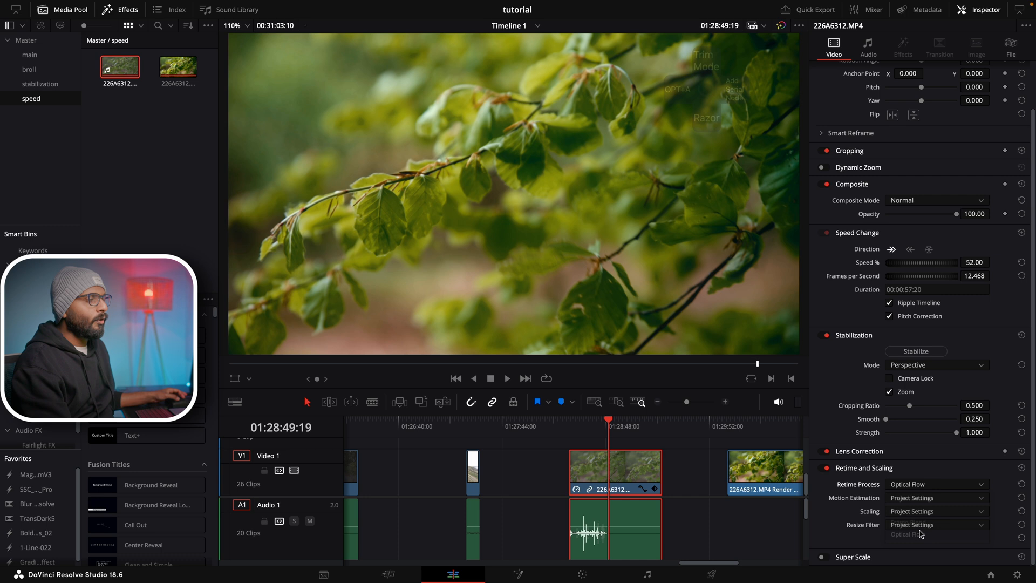
{"action": "left_click", "coordinate": [931, 498]}
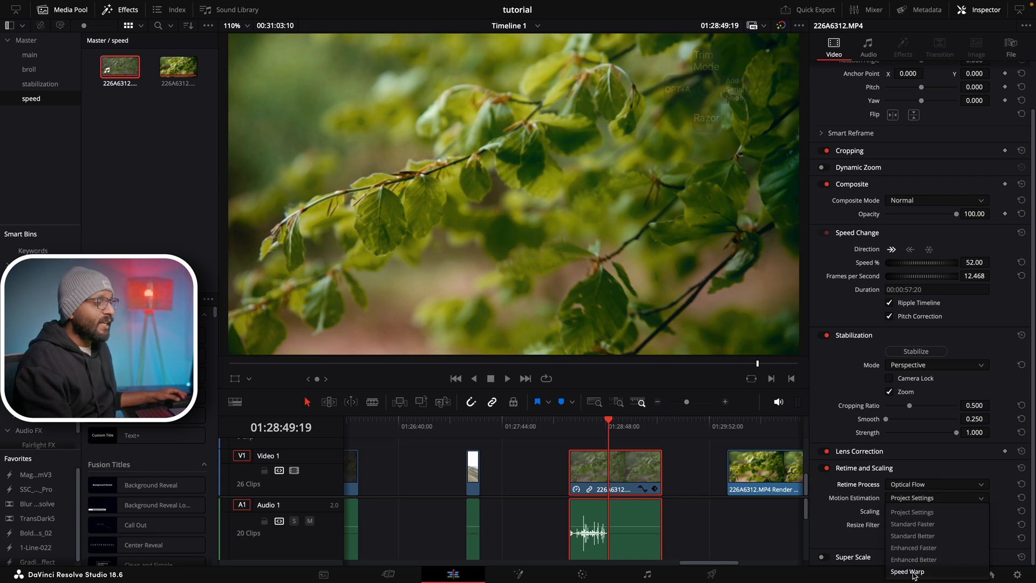
{"action": "left_click", "coordinate": [913, 572]}
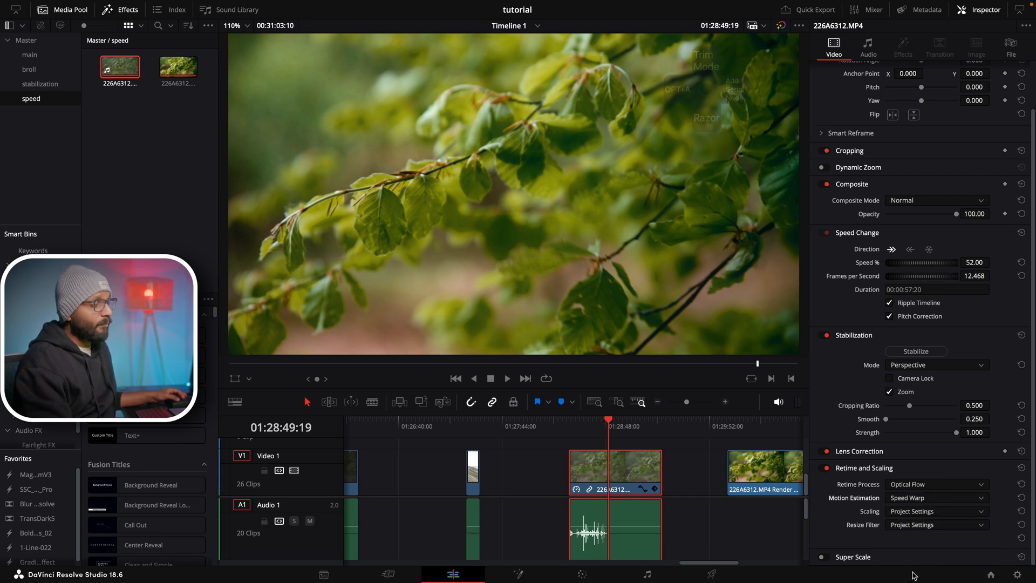
{"action": "left_click", "coordinate": [585, 433]}
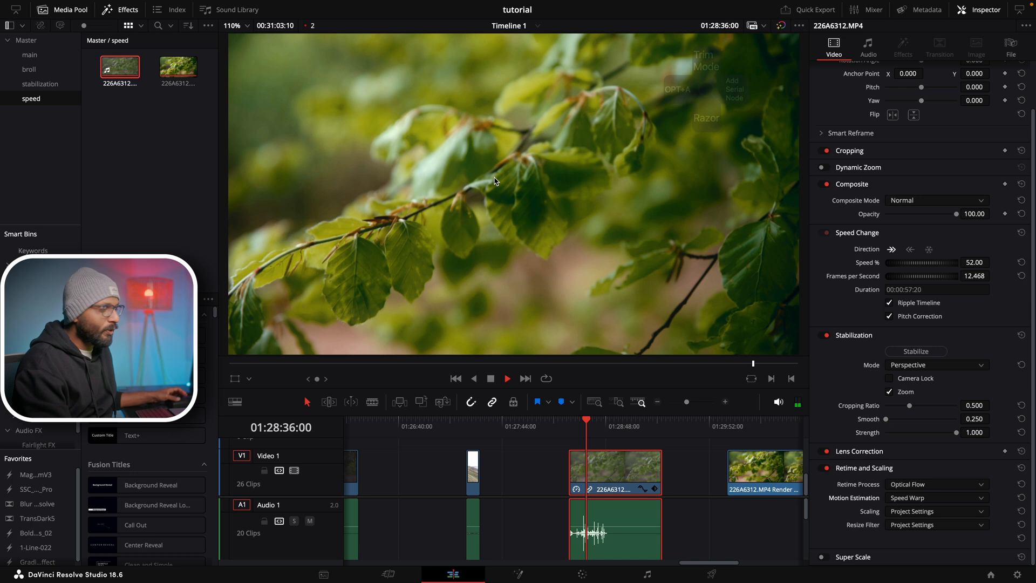
{"action": "key", "text": "space"}
- Select the 226A6312.MP4 Render 2.mov clip and play it from 01:30:09:07 near its start to examine the rendered slow motion
{"action": "scroll", "coordinate": [723, 476], "scroll_direction": "right", "scroll_amount": 3}
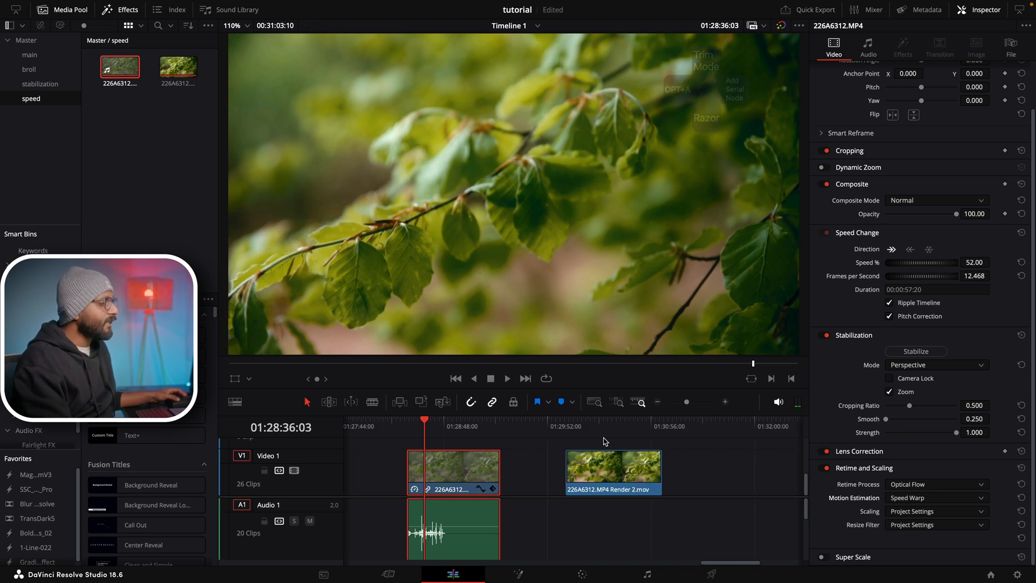
{"action": "left_click", "coordinate": [576, 432]}
{"action": "left_click", "coordinate": [629, 490]}
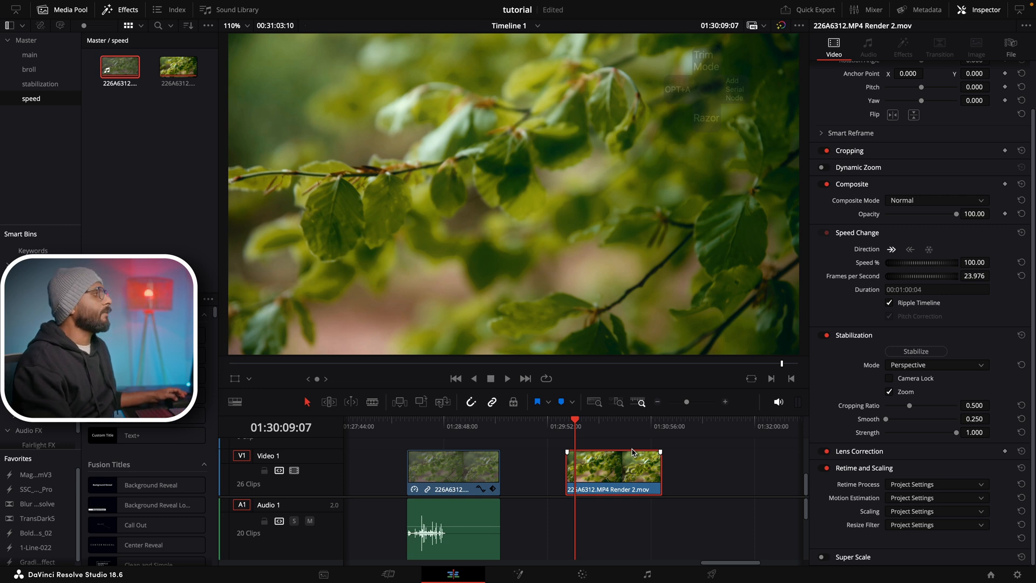
{"action": "key", "text": "space"}
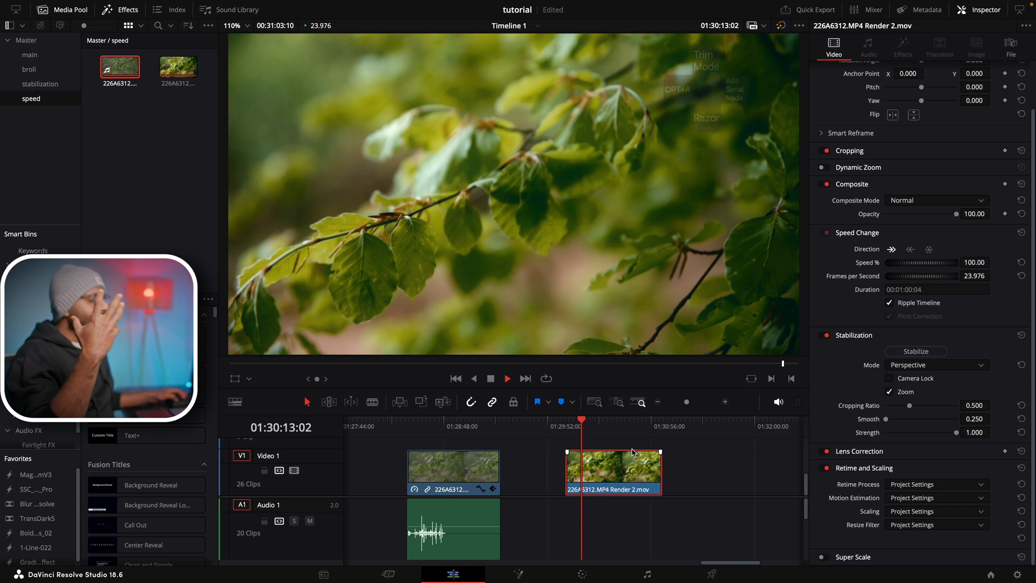
{"action": "key", "text": "space"}
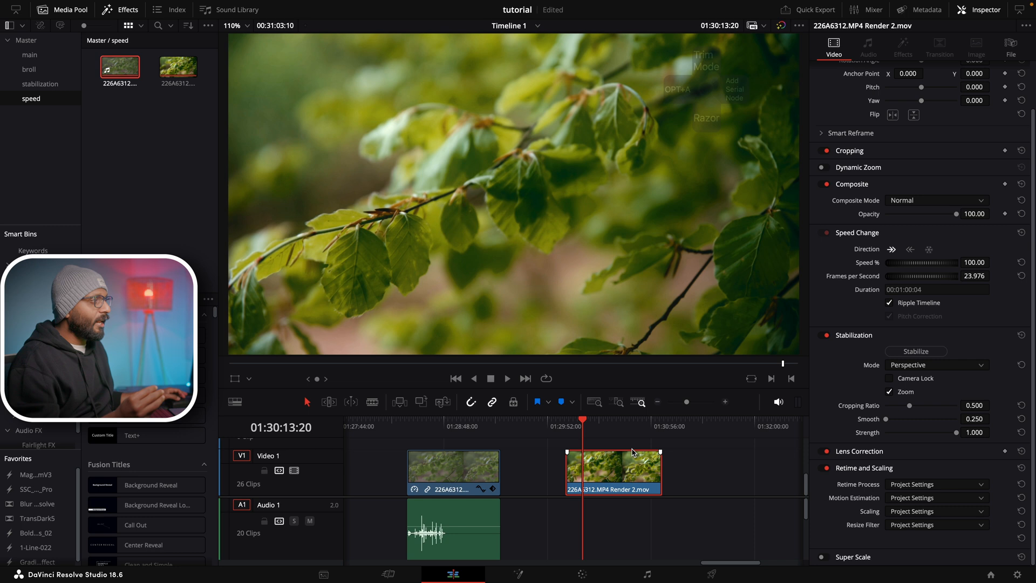
{"action": "key", "text": "space"}
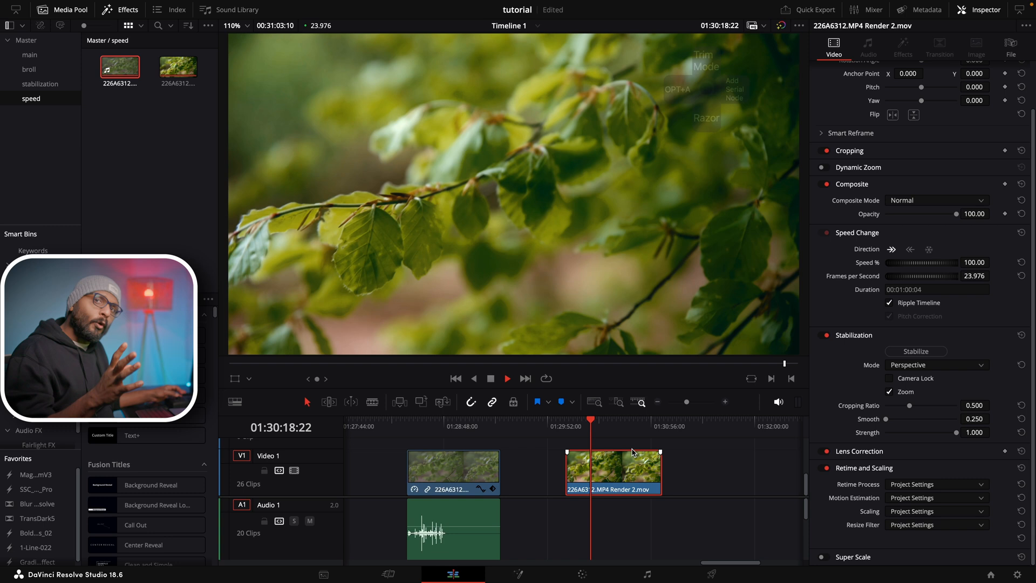
{"action": "key", "text": "space"}
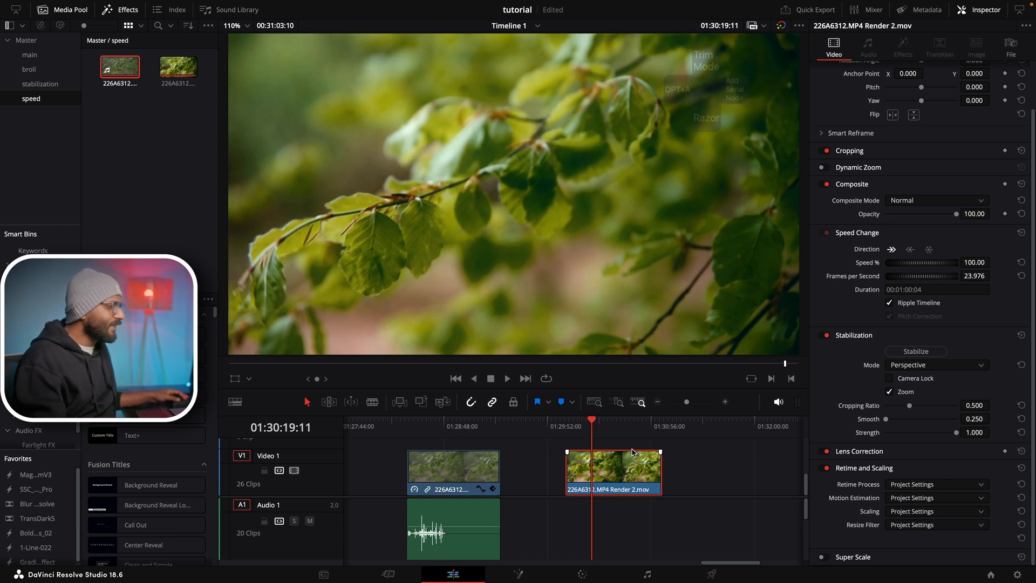
- Check the rendered clip near its end at 01:30:50:15, and play it again from an earlier point around its first third
{"action": "left_click", "coordinate": [643, 426]}
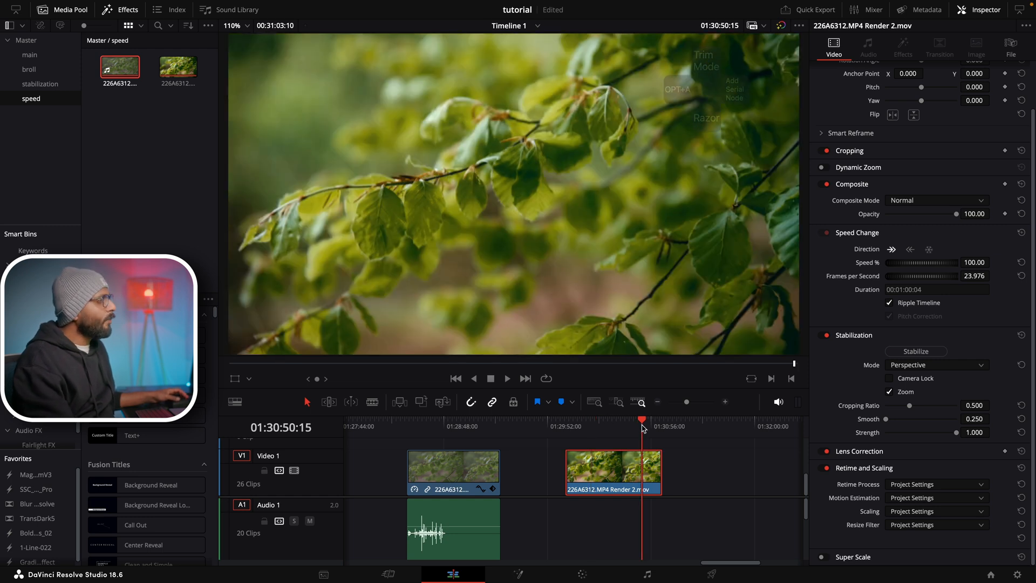
{"action": "left_click", "coordinate": [599, 426]}
{"action": "left_click", "coordinate": [598, 428]}
{"action": "key", "text": "space"}
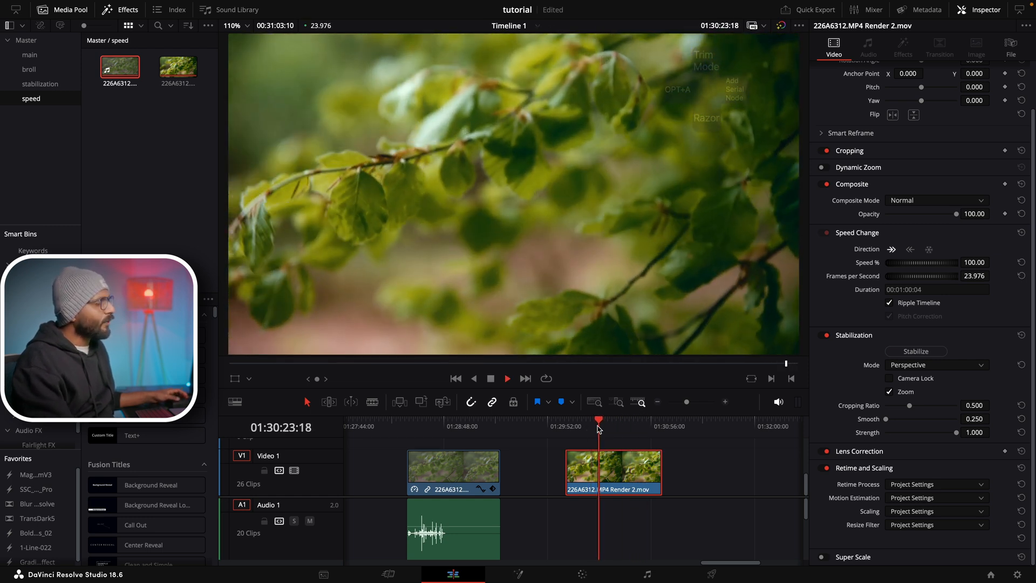
{"action": "key", "text": "space"}
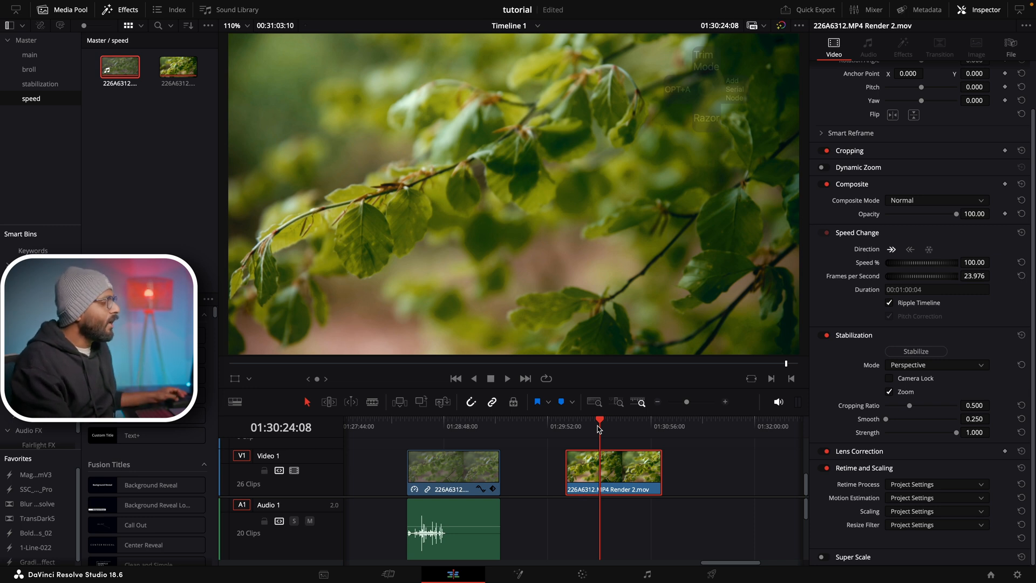
{"action": "key", "text": "space"}
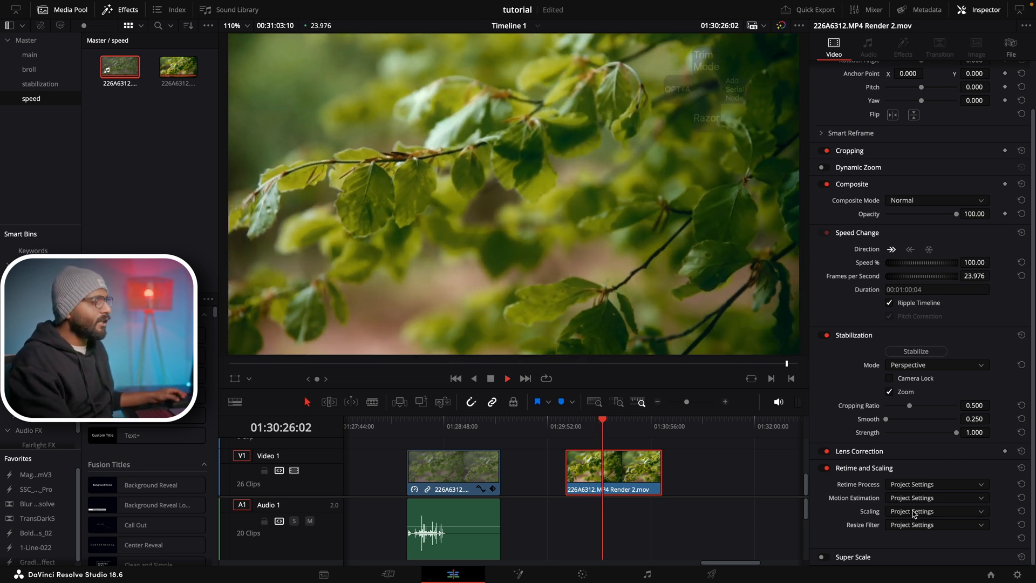
- Examine the available Scaling and Resize Filter options for the rendered clip, leaving both on Project Settings
{"action": "left_click", "coordinate": [917, 510]}
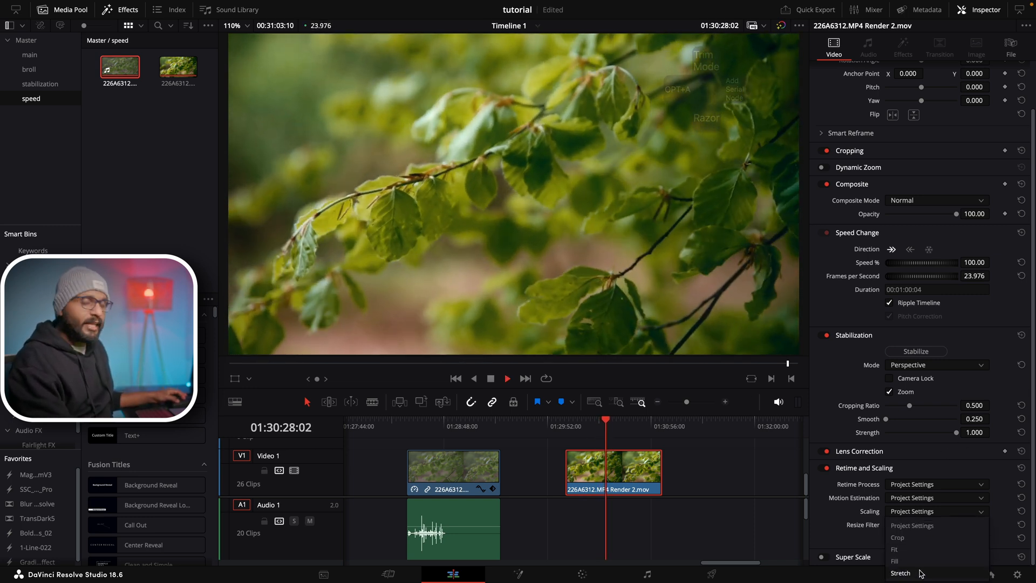
{"action": "left_click", "coordinate": [835, 544]}
{"action": "left_click", "coordinate": [911, 524]}
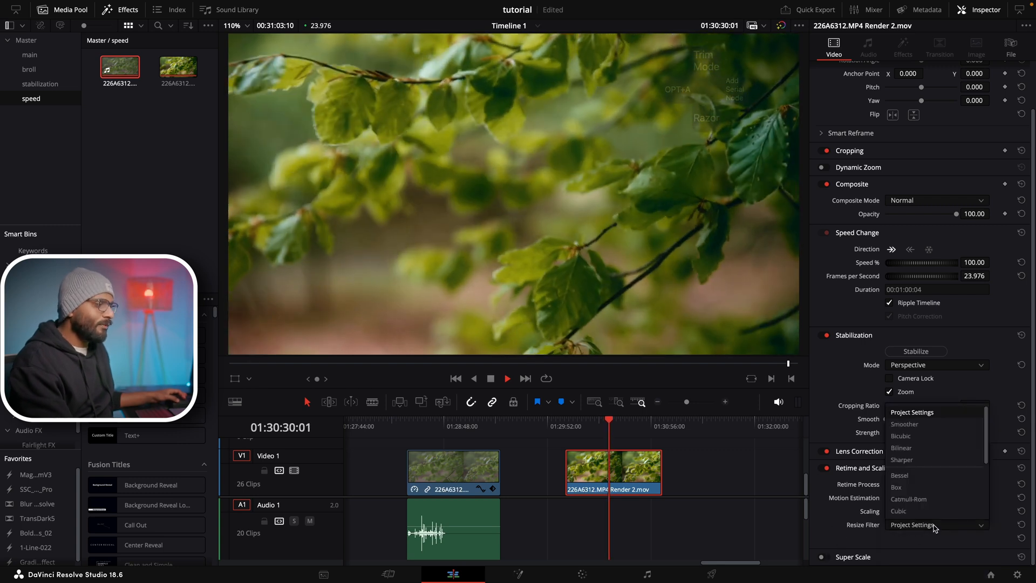
{"action": "left_click", "coordinate": [848, 532]}
{"action": "left_click", "coordinate": [928, 527]}
{"action": "left_click", "coordinate": [929, 529]}
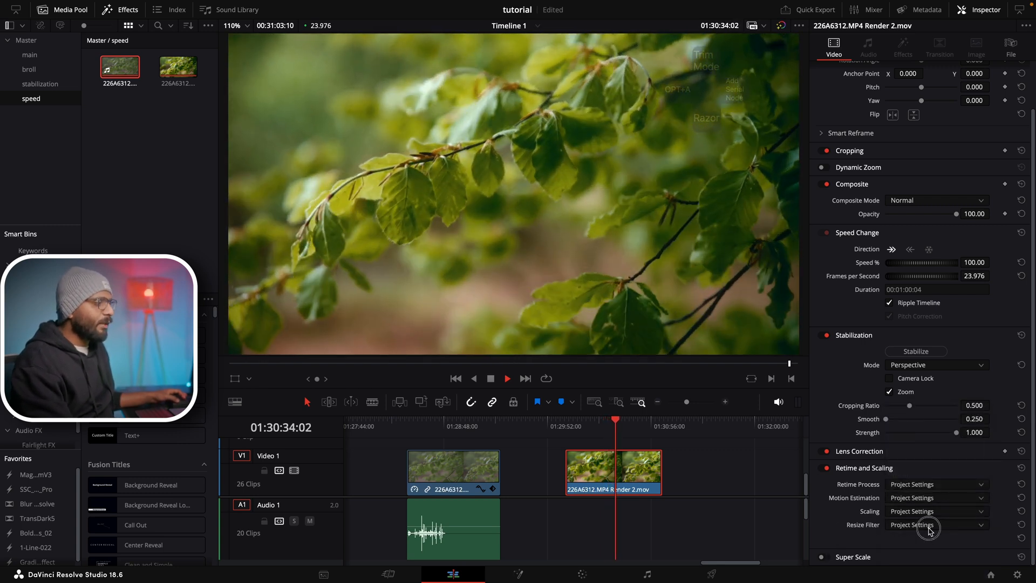
{"action": "left_click", "coordinate": [928, 528]}
{"action": "scroll", "coordinate": [934, 506], "scroll_direction": "down", "scroll_amount": 3}
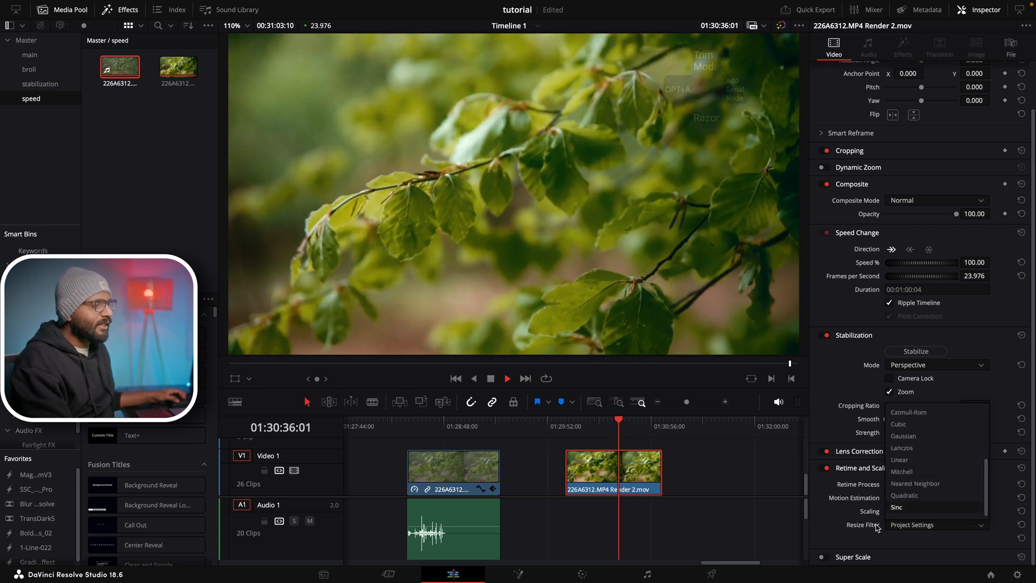
{"action": "left_click", "coordinate": [995, 497]}
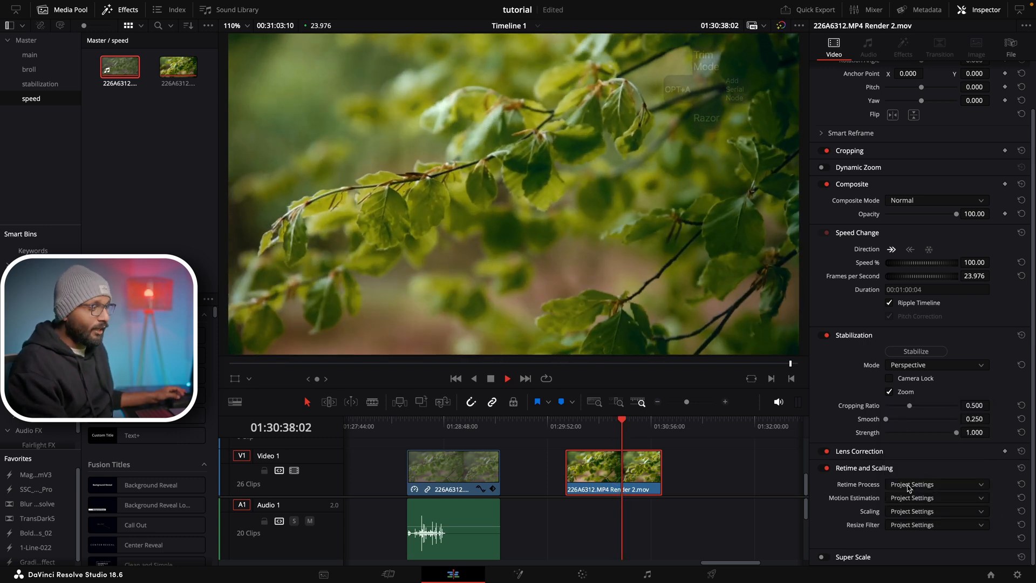
- Examine the rendered clip's Retime Process options and the Super Scale settings without changing them, and stop playback
{"action": "left_click", "coordinate": [918, 484]}
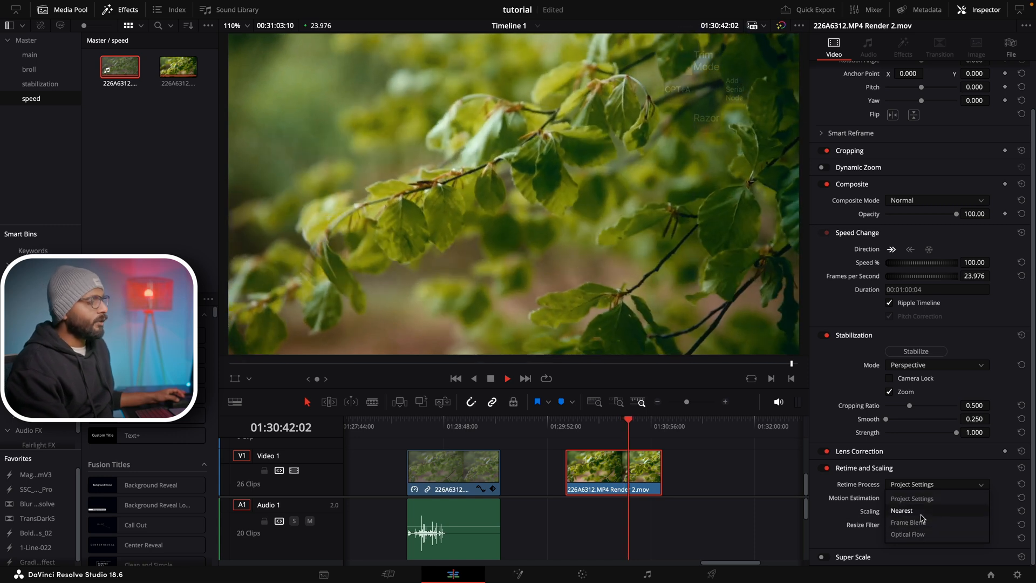
{"action": "left_click", "coordinate": [460, 418]}
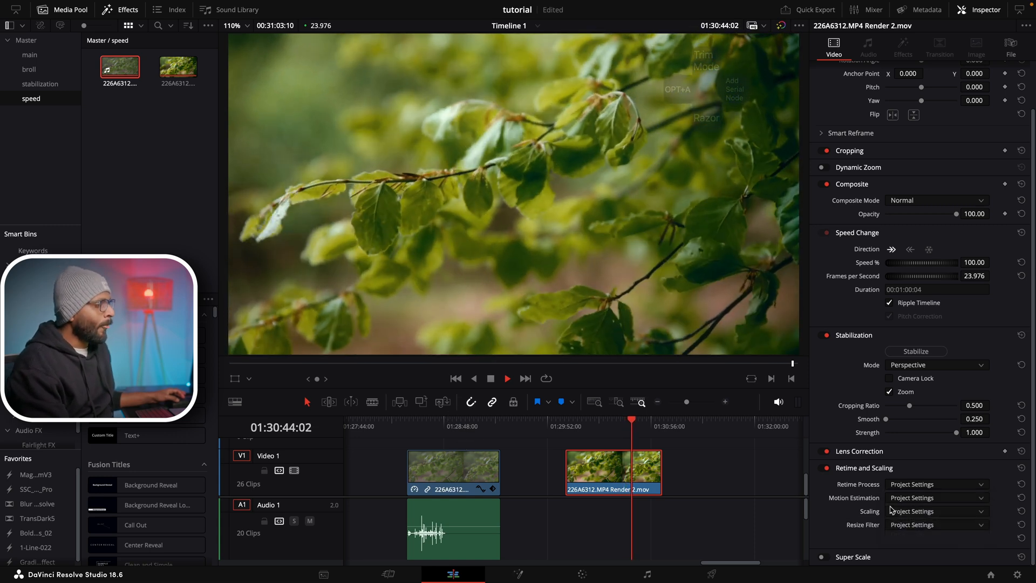
{"action": "left_click", "coordinate": [856, 557]}
{"action": "scroll", "coordinate": [901, 534], "scroll_direction": "down", "scroll_amount": 2}
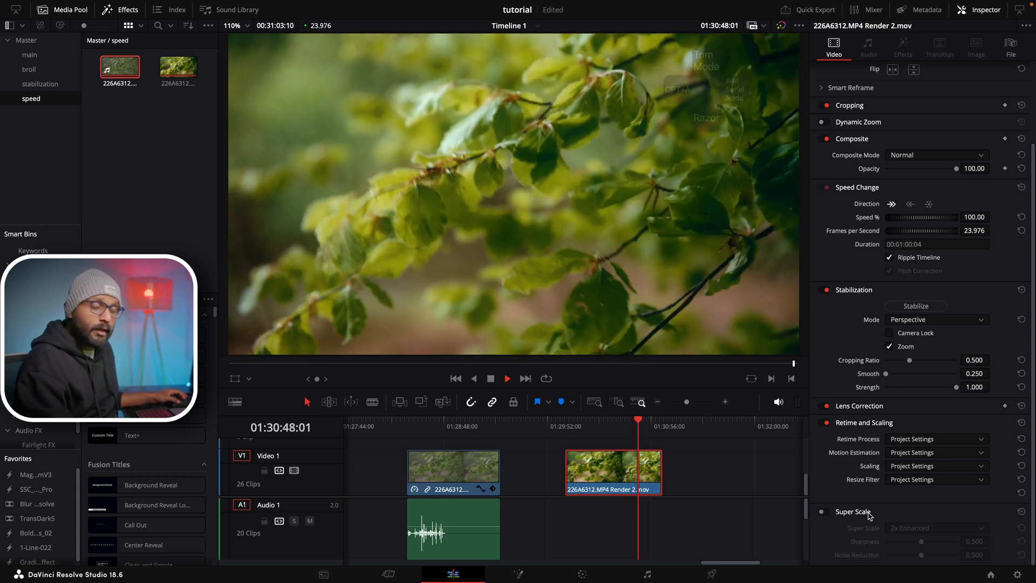
{"action": "scroll", "coordinate": [871, 513], "scroll_direction": "up", "scroll_amount": 1}
{"action": "scroll", "coordinate": [871, 513], "scroll_direction": "up", "scroll_amount": 1}
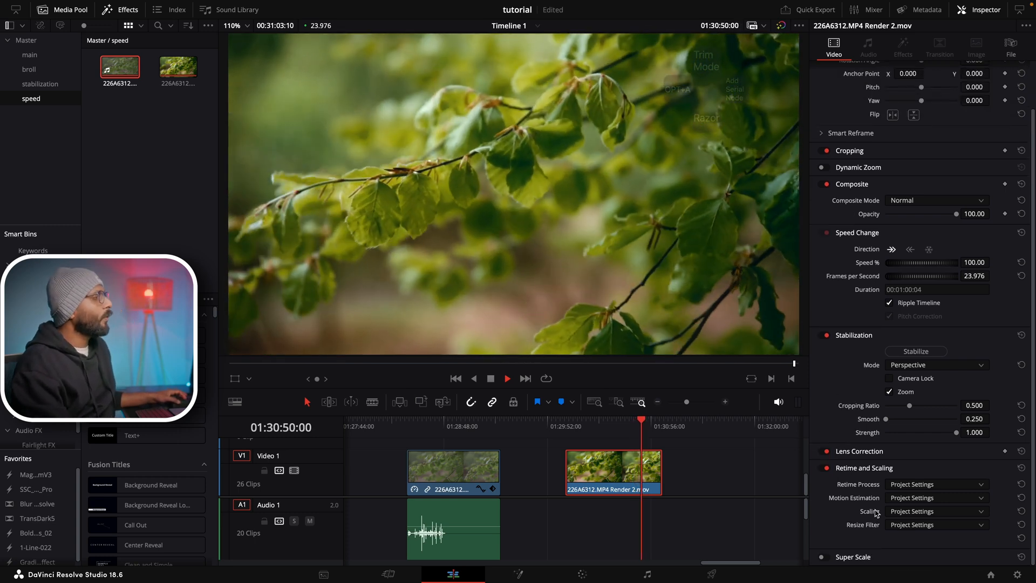
{"action": "key", "text": "space"}
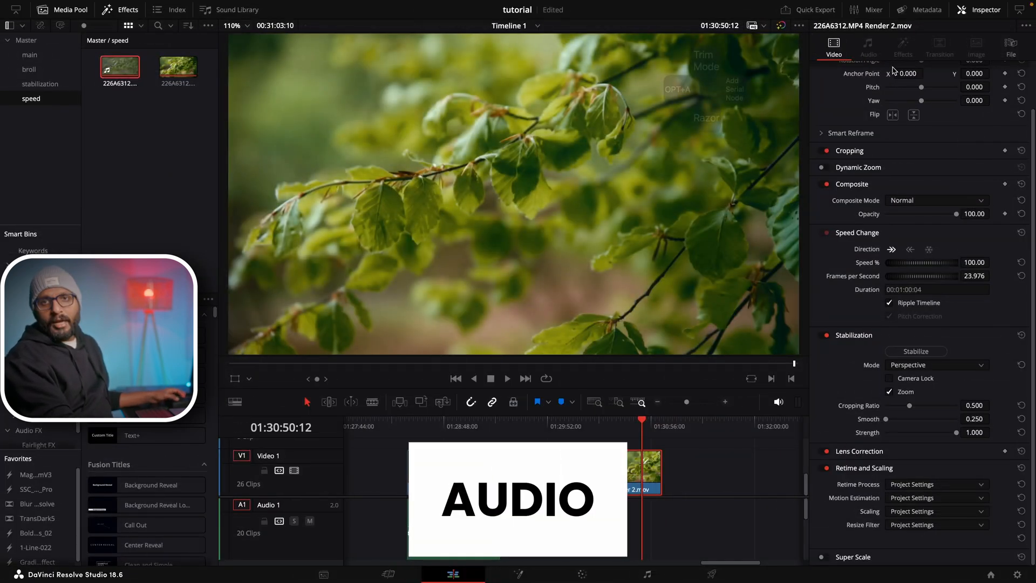
- Locate DJI_0015.MP4 in the earlier part of the timeline, park the playhead at 01:08:46:23, and select the clip
{"action": "key", "text": "shift+z"}
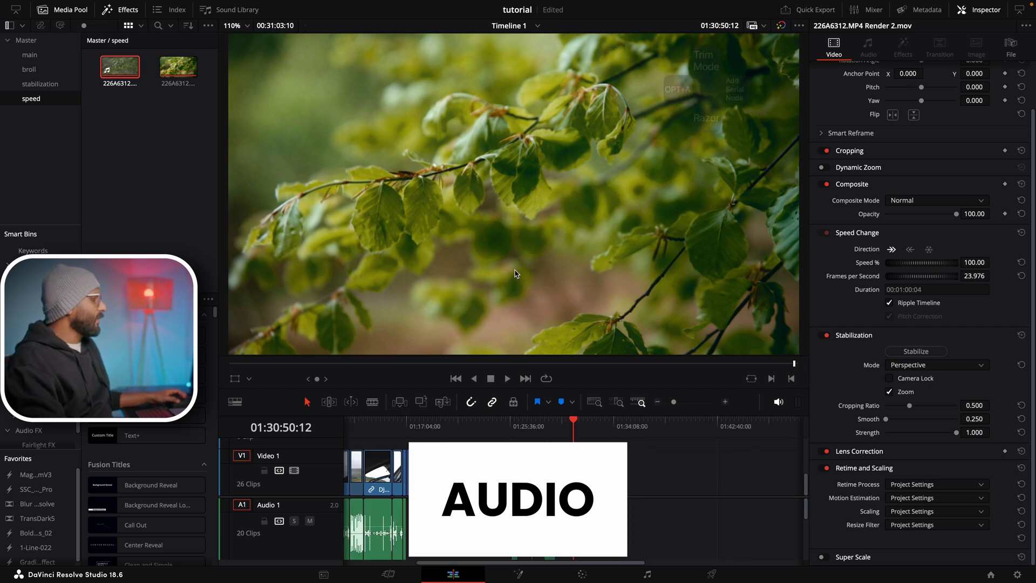
{"action": "left_click", "coordinate": [391, 432]}
{"action": "key", "text": "shift+z"}
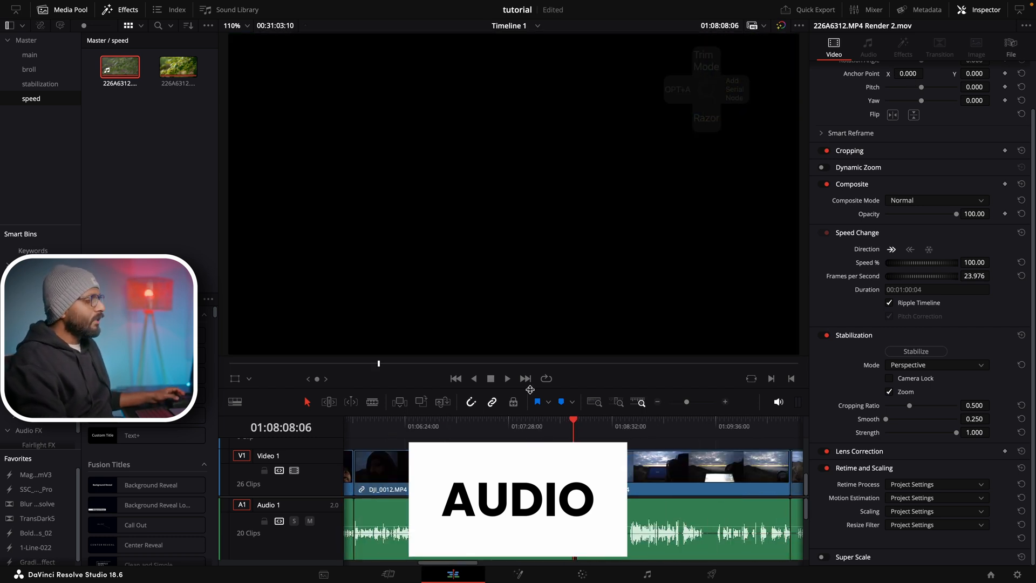
{"action": "left_click", "coordinate": [638, 417]}
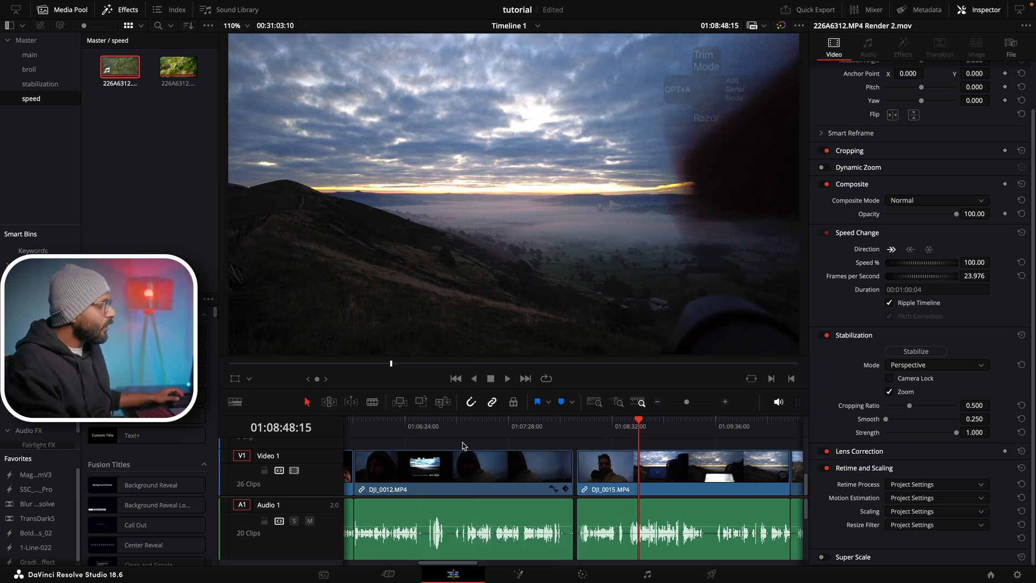
{"action": "left_click", "coordinate": [636, 432]}
{"action": "left_click", "coordinate": [679, 481]}
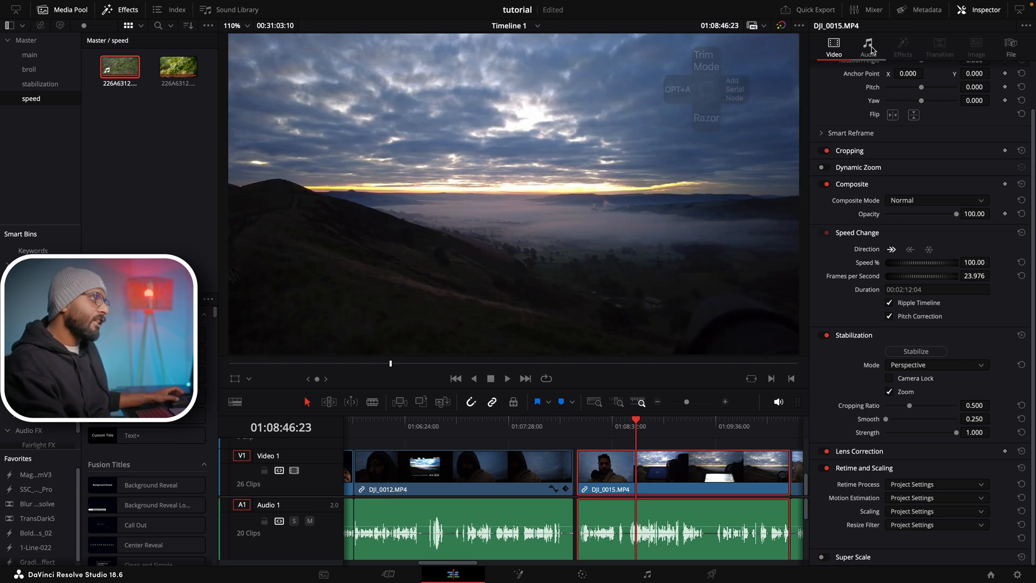
- Play a short stretch of DJI_0015.MP4 and bring up its audio settings in the Inspector
{"action": "key", "text": "space"}
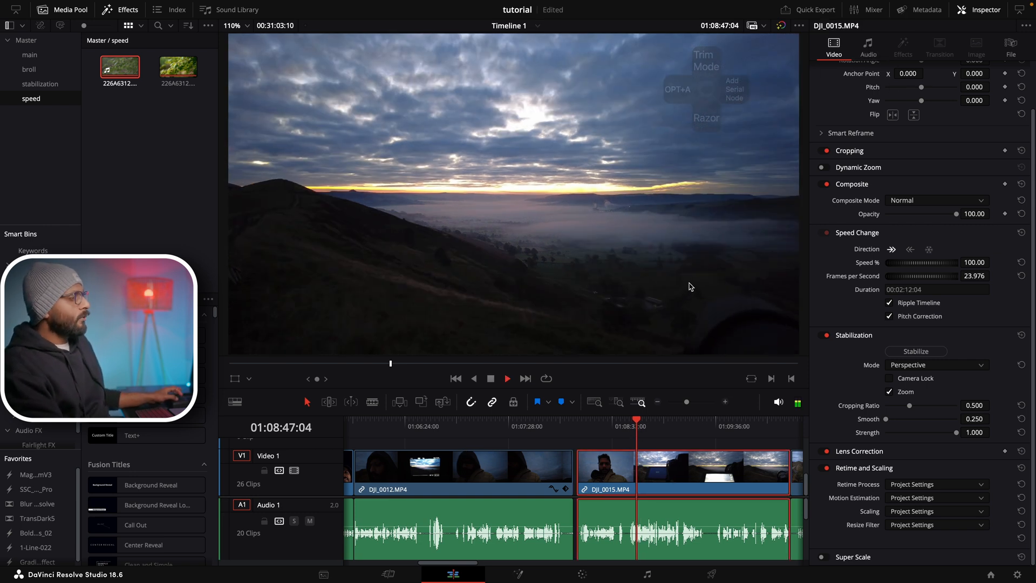
{"action": "key", "text": "space"}
{"action": "scroll", "coordinate": [898, 226], "scroll_direction": "up", "scroll_amount": 2}
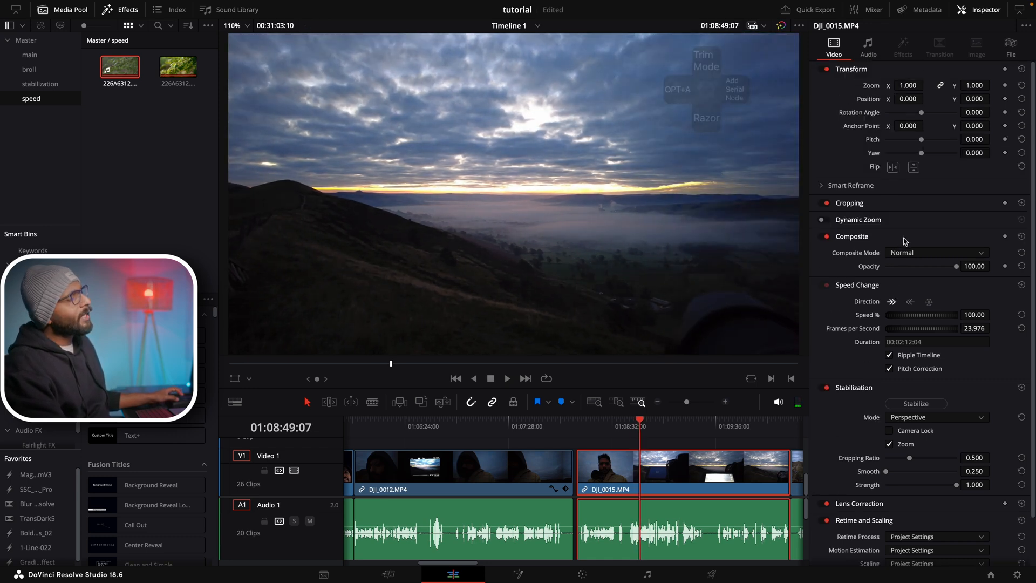
{"action": "left_click", "coordinate": [867, 47]}
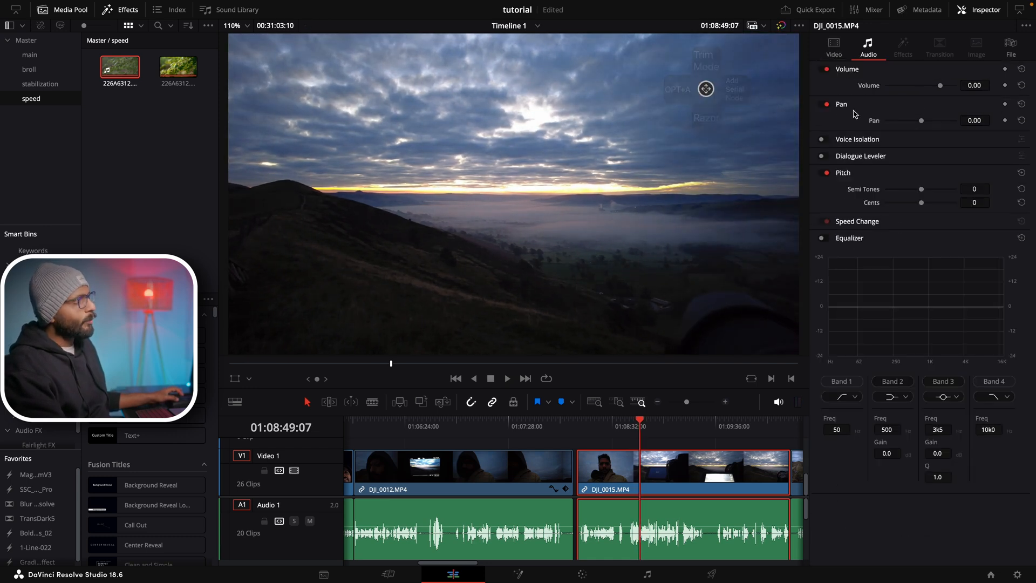
- Try raising the clip's volume and lowering it to -19.62 during playback, reduce the system volume, and reset the clip volume to 0.00
{"action": "key", "text": "space"}
{"action": "mouse_move", "coordinate": [939, 87]}
{"action": "left_mouse_down"}
{"action": "mouse_move", "coordinate": [923, 85]}
{"action": "mouse_move", "coordinate": [948, 93]}
{"action": "left_mouse_up"}
{"action": "left_click_drag", "start_coordinate": [970, 92], "coordinate": [925, 92]}
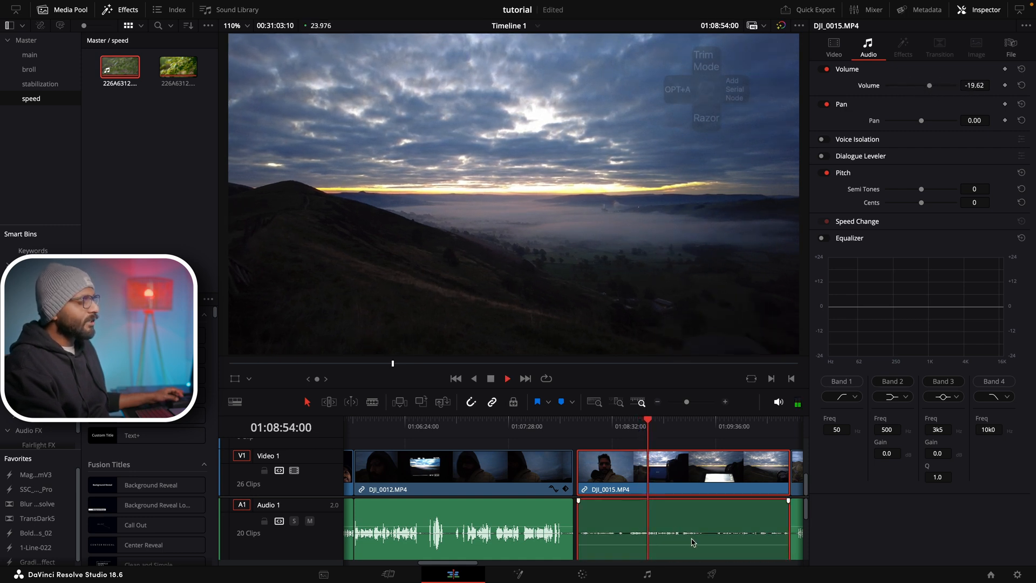
{"action": "key", "text": "XF86AudioRaiseVolume"}
{"action": "key", "text": "XF86AudioLowerVolume"}
{"action": "key", "text": "XF86AudioLowerVolume"}
{"action": "key", "text": "XF86AudioLowerVolume"}
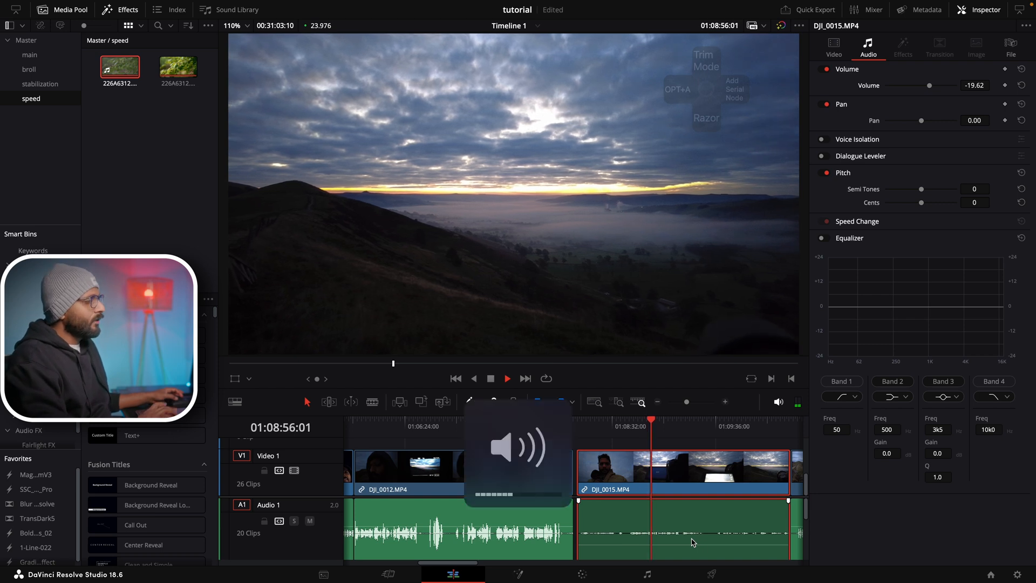
{"action": "double_click", "coordinate": [876, 86]}
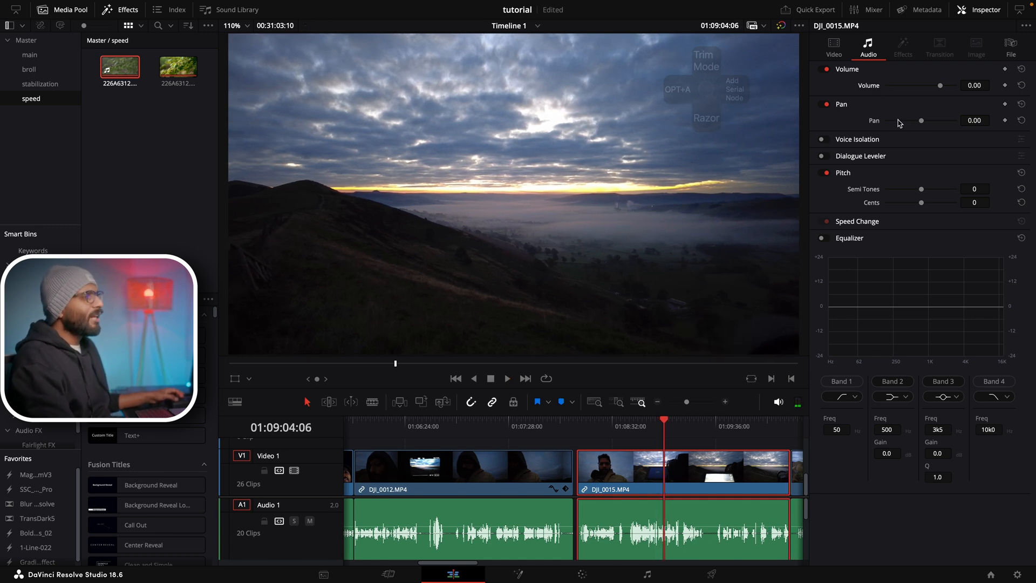
- Try panning the clip's audio to the left during playback, reset the pan to 0.00, and save the project
{"action": "left_click_drag", "start_coordinate": [922, 124], "coordinate": [873, 123]}
{"action": "key", "text": "space"}
{"action": "double_click", "coordinate": [873, 124]}
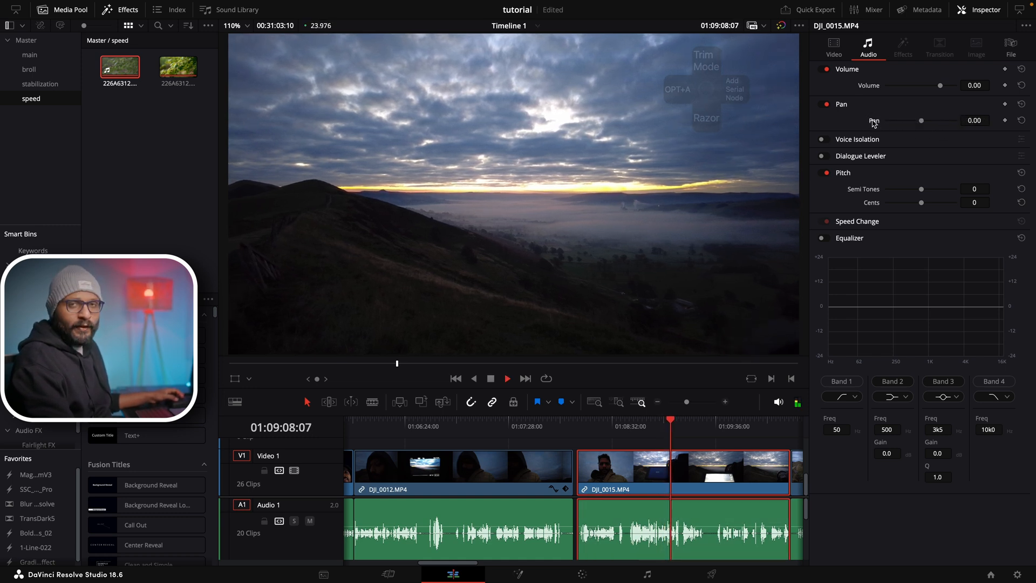
{"action": "key", "text": "space"}
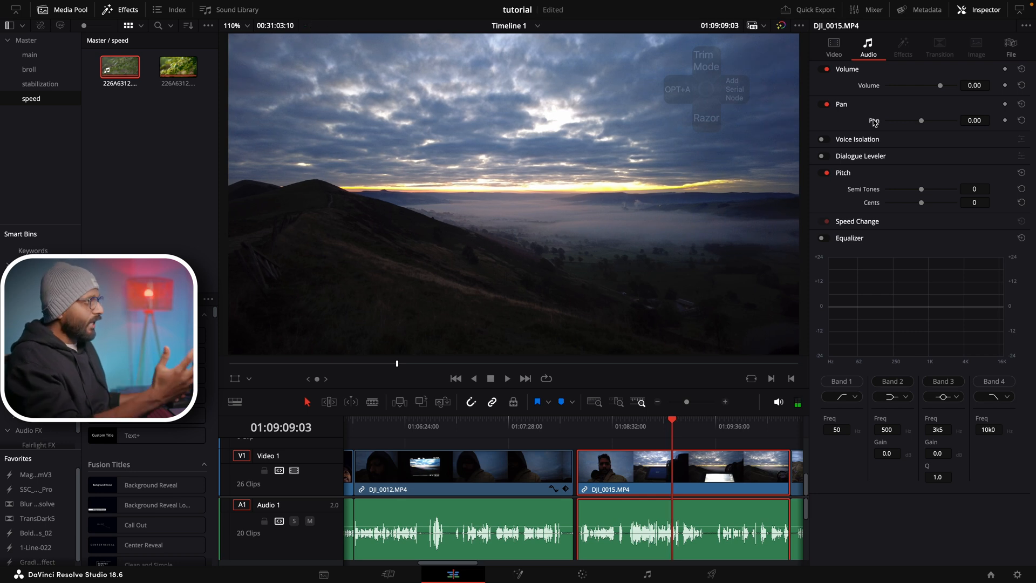
{"action": "key", "text": "super+s"}
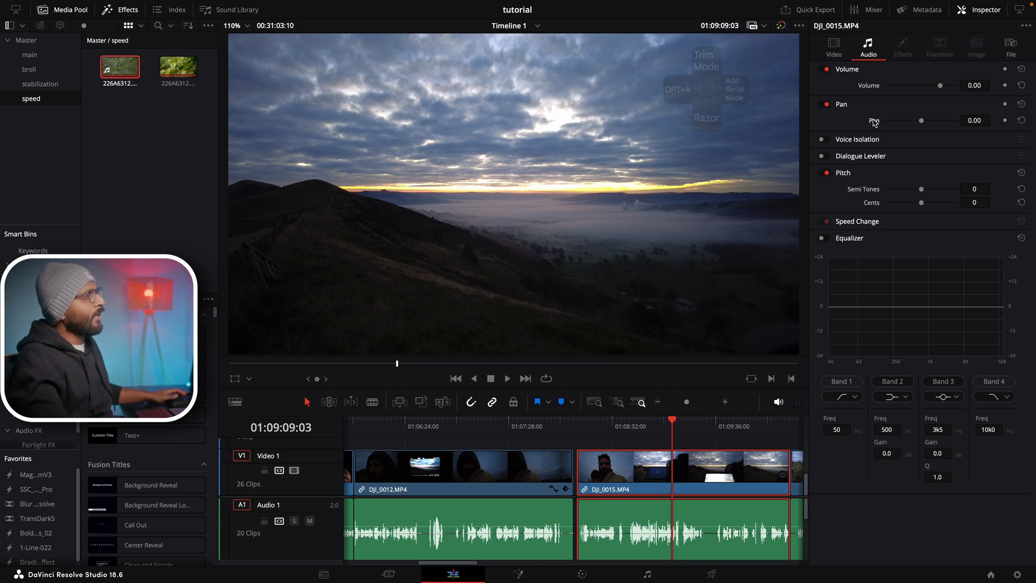
- Try a right pan of 52.67 on the clip's audio, preview it briefly, and reset the pan to 0.00
{"action": "left_click_drag", "start_coordinate": [921, 120], "coordinate": [939, 121]}
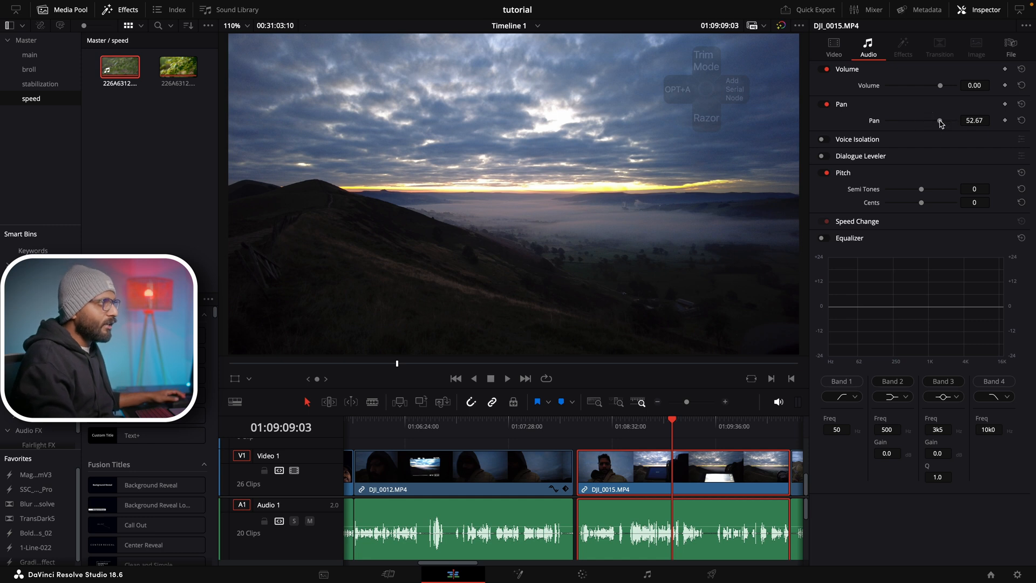
{"action": "key", "text": "space"}
{"action": "key", "text": "space"}
{"action": "double_click", "coordinate": [875, 121]}
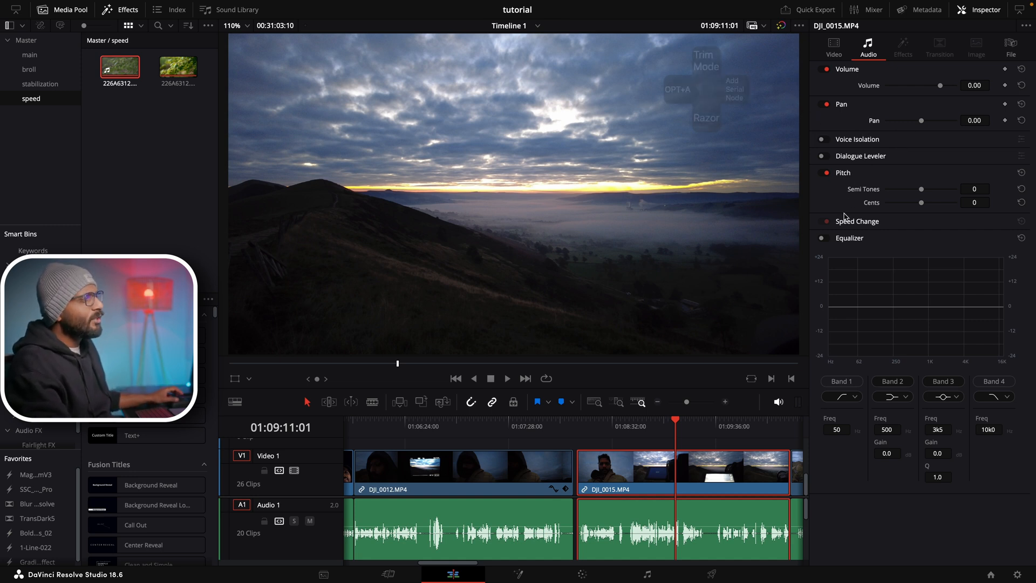
- Play DJI_0015.MP4 from 01:08:43:11 with pitch Semi Tones raised to 23, and reset Semi Tones and Cents to 0
{"action": "key", "text": "super+minus"}
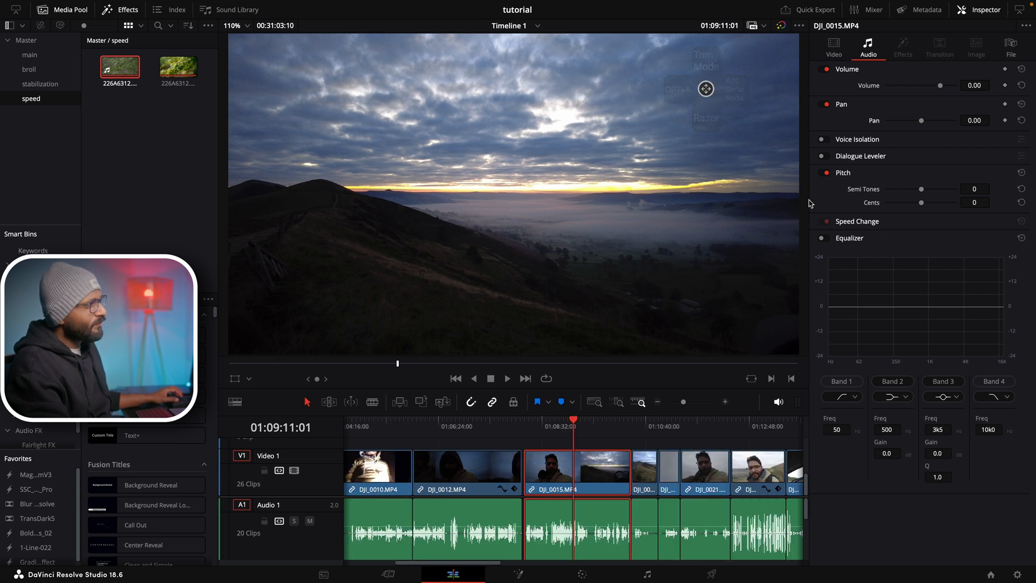
{"action": "key", "text": "super+equal"}
{"action": "key", "text": "super+equal"}
{"action": "left_click", "coordinate": [484, 424]}
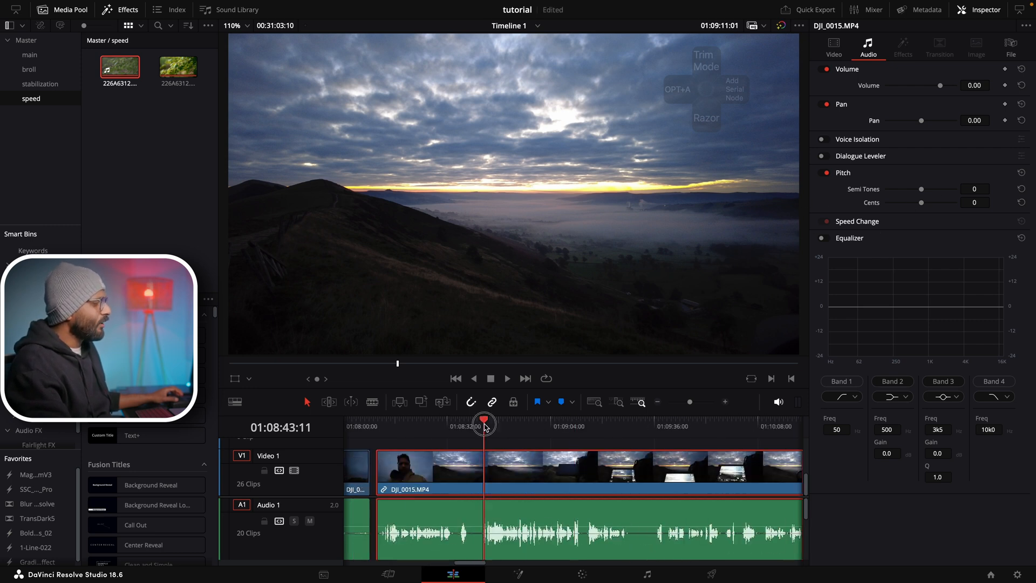
{"action": "key", "text": "space"}
{"action": "left_click_drag", "start_coordinate": [921, 189], "coordinate": [955, 188]}
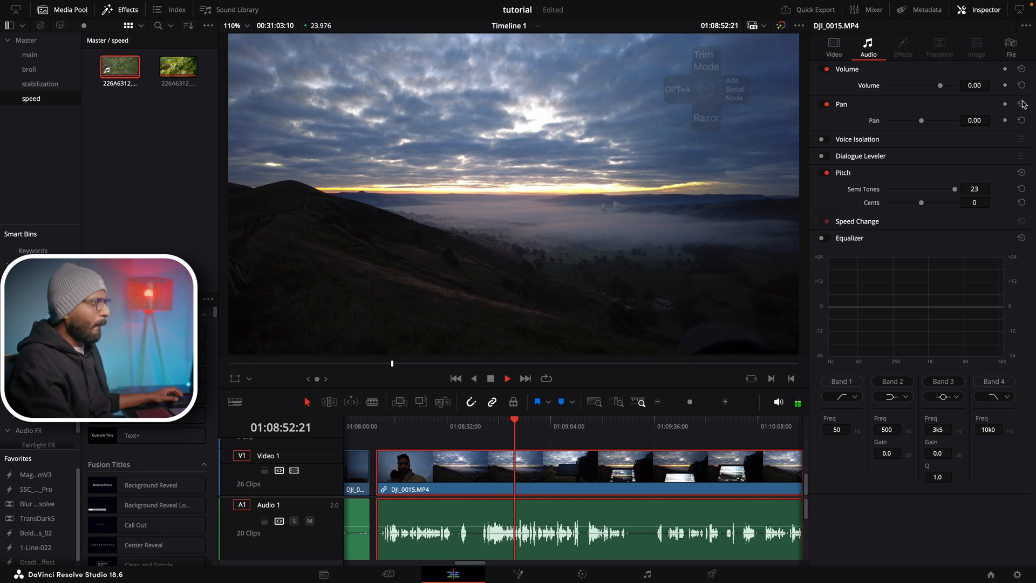
{"action": "key", "text": "space"}
{"action": "double_click", "coordinate": [875, 190]}
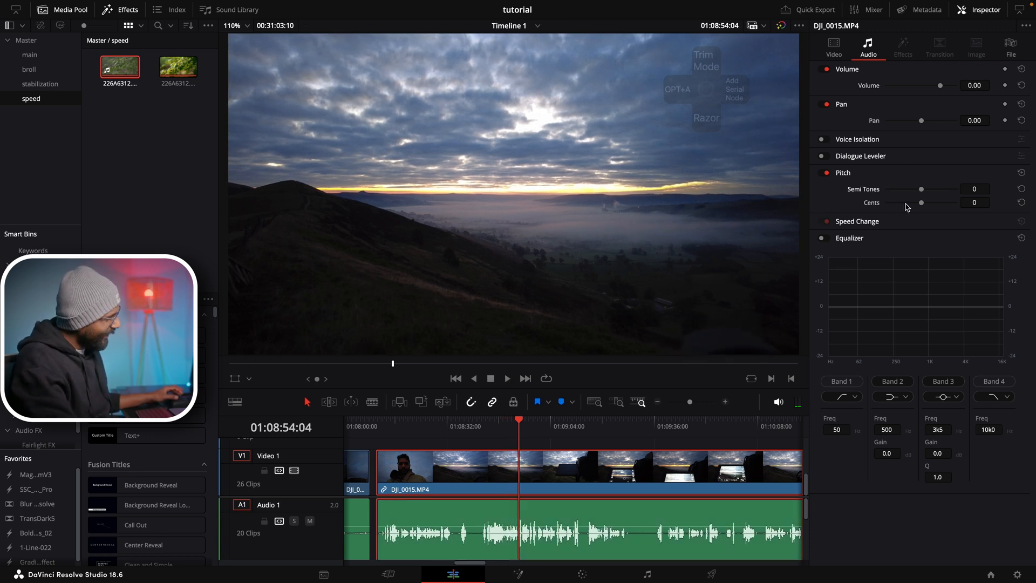
{"action": "double_click", "coordinate": [874, 203]}
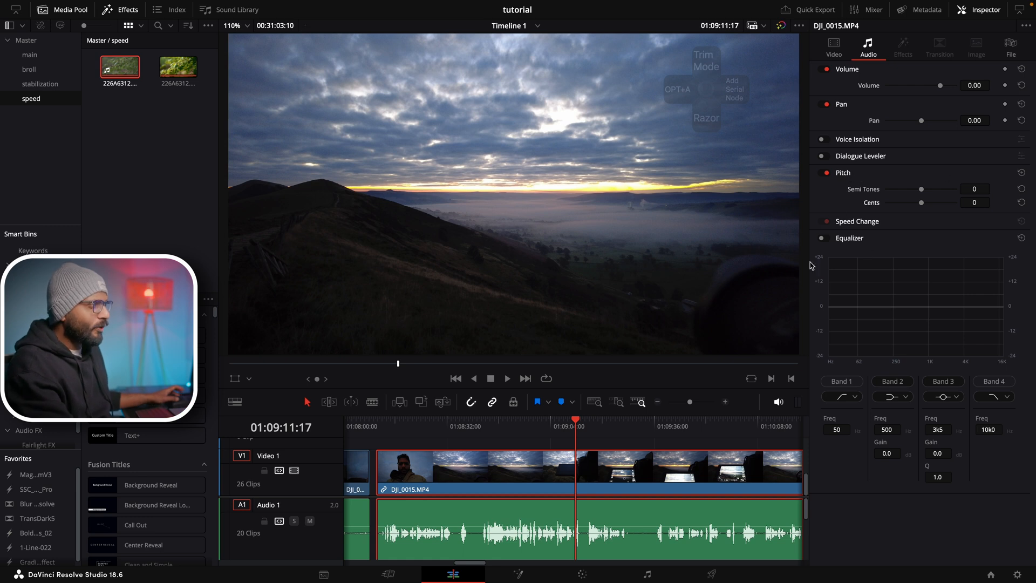
- Turn on the clip's Equalizer and look briefly at the Fairlight page before returning to the Edit page
{"action": "left_click", "coordinate": [821, 238]}
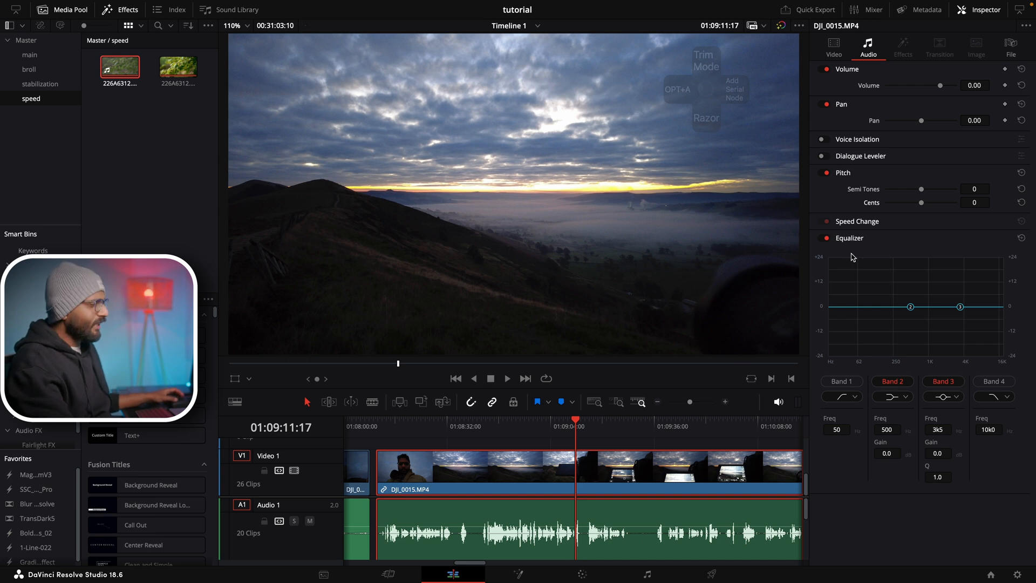
{"action": "left_click", "coordinate": [668, 573]}
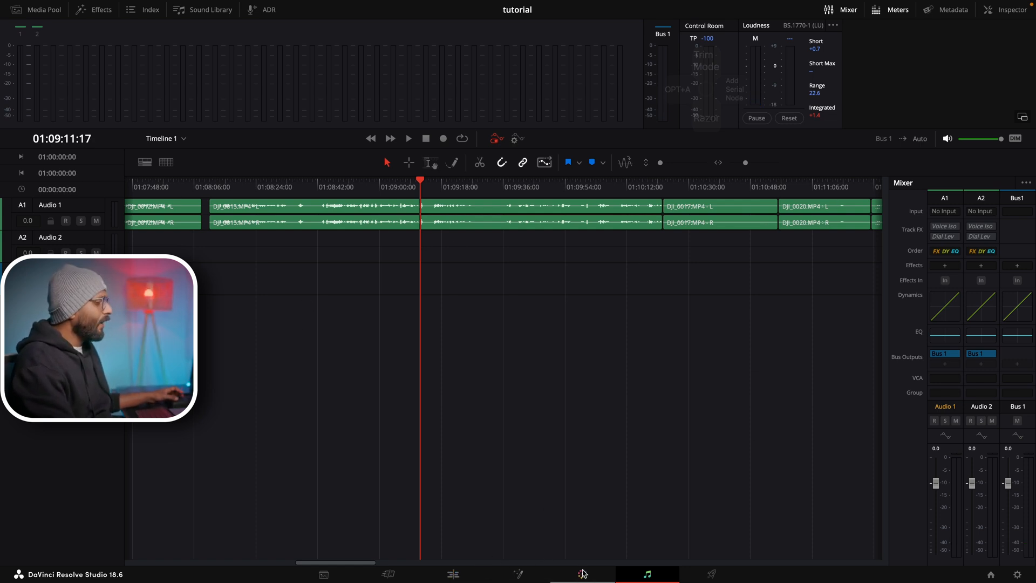
{"action": "right_click", "coordinate": [626, 574]}
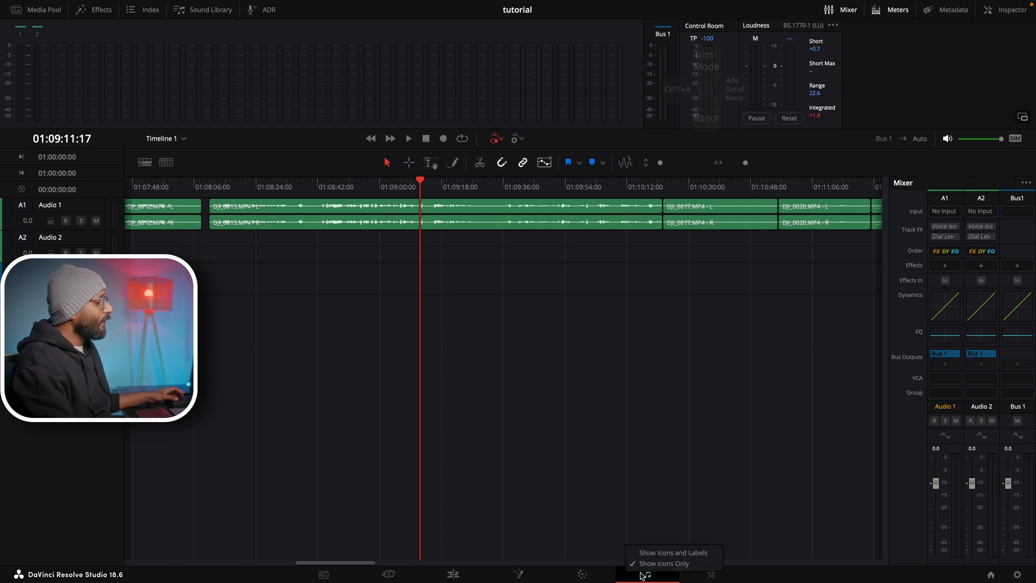
{"action": "left_click", "coordinate": [453, 573]}
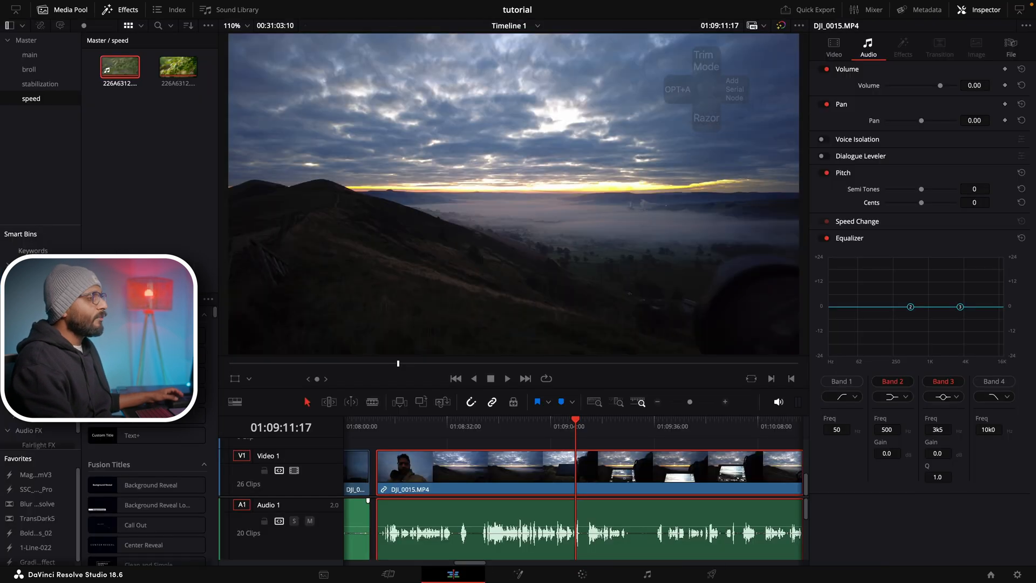
- Try the Equalizer during playback with Band 3 at 3k3 and -9.2 gain and Band 1 at 65 Hz, and reset the Equalizer
{"action": "left_click", "coordinate": [827, 239]}
{"action": "left_click", "coordinate": [822, 238]}
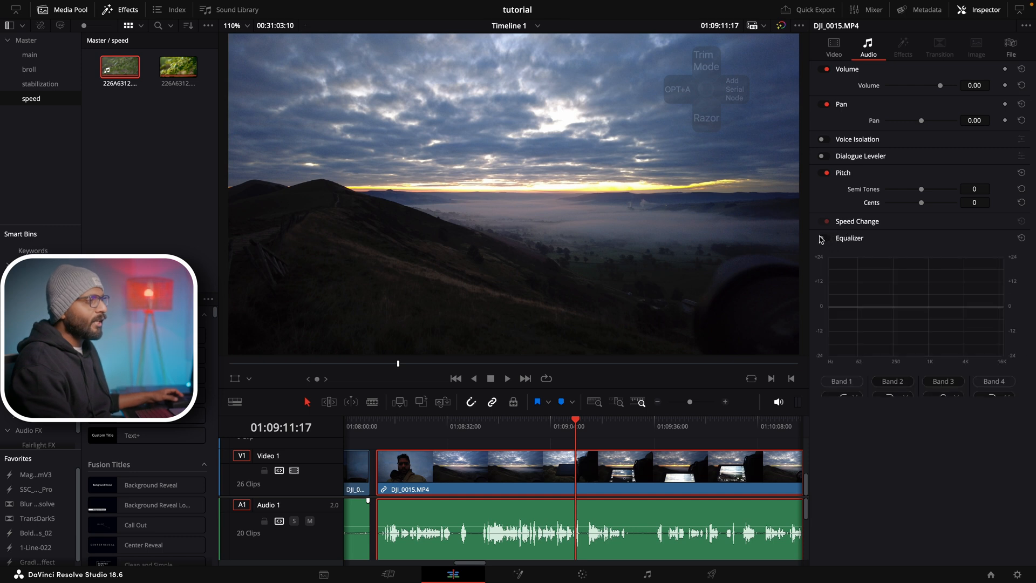
{"action": "left_click_drag", "start_coordinate": [956, 310], "coordinate": [958, 326]}
{"action": "left_click", "coordinate": [852, 387]}
{"action": "left_click_drag", "start_coordinate": [853, 307], "coordinate": [858, 337]}
{"action": "key", "text": "space"}
{"action": "left_click_drag", "start_coordinate": [910, 308], "coordinate": [909, 340]}
{"action": "key", "text": "super+z"}
{"action": "key", "text": "super+z"}
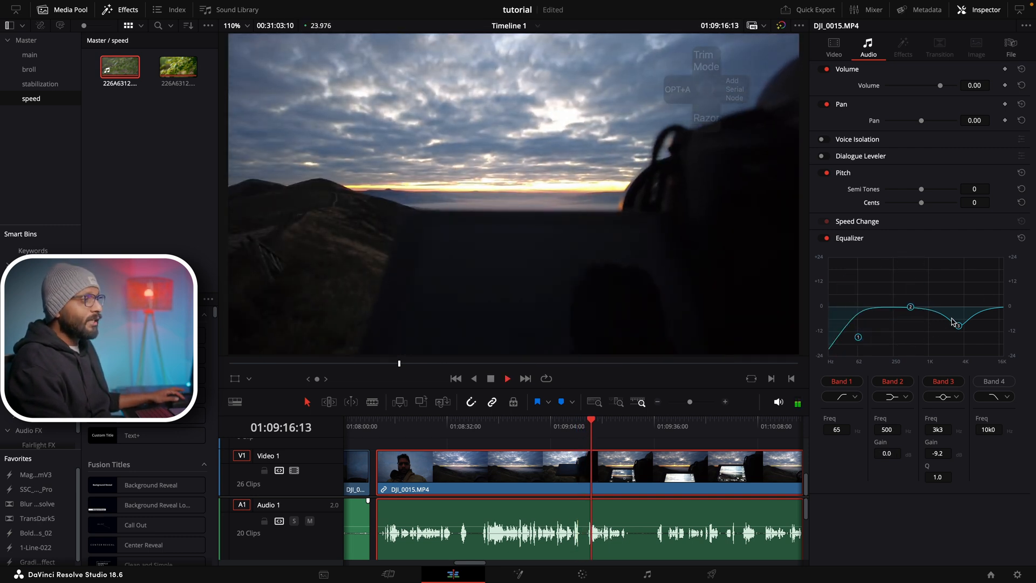
{"action": "left_click", "coordinate": [1021, 238]}
{"action": "key", "text": "space"}
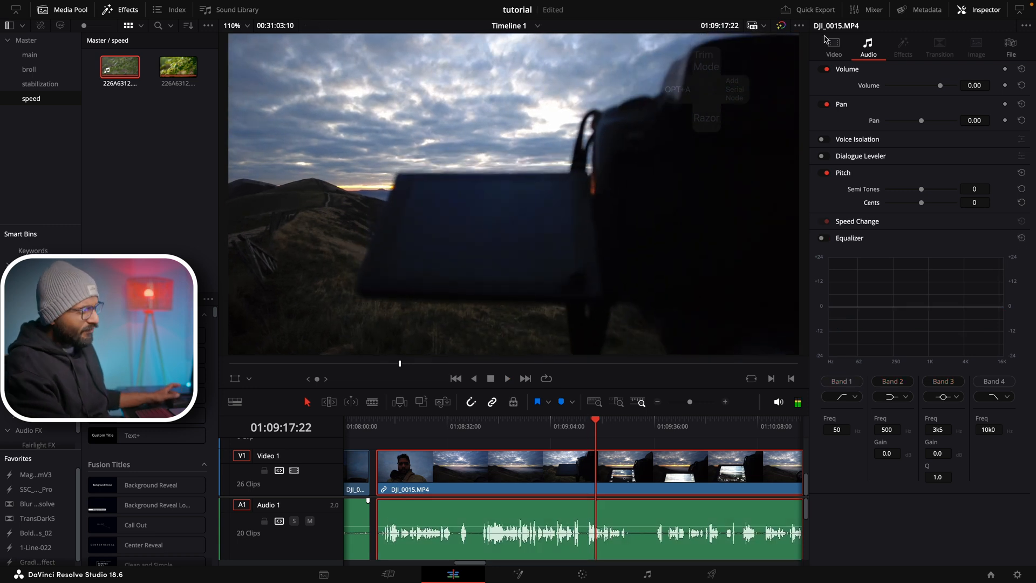
{"action": "mouse_move", "coordinate": [825, 5]}
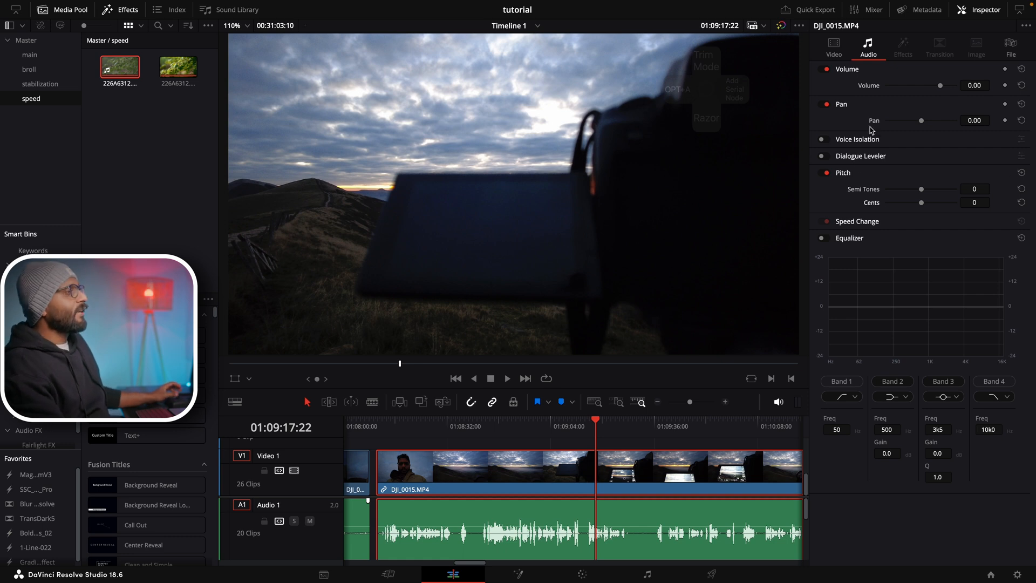
{"action": "key", "text": "super+minus"}
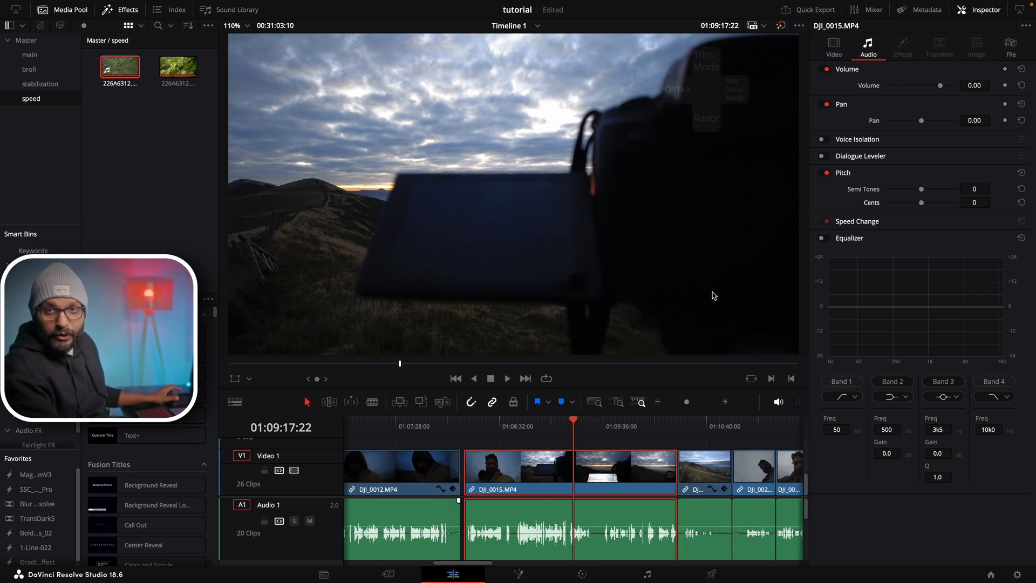